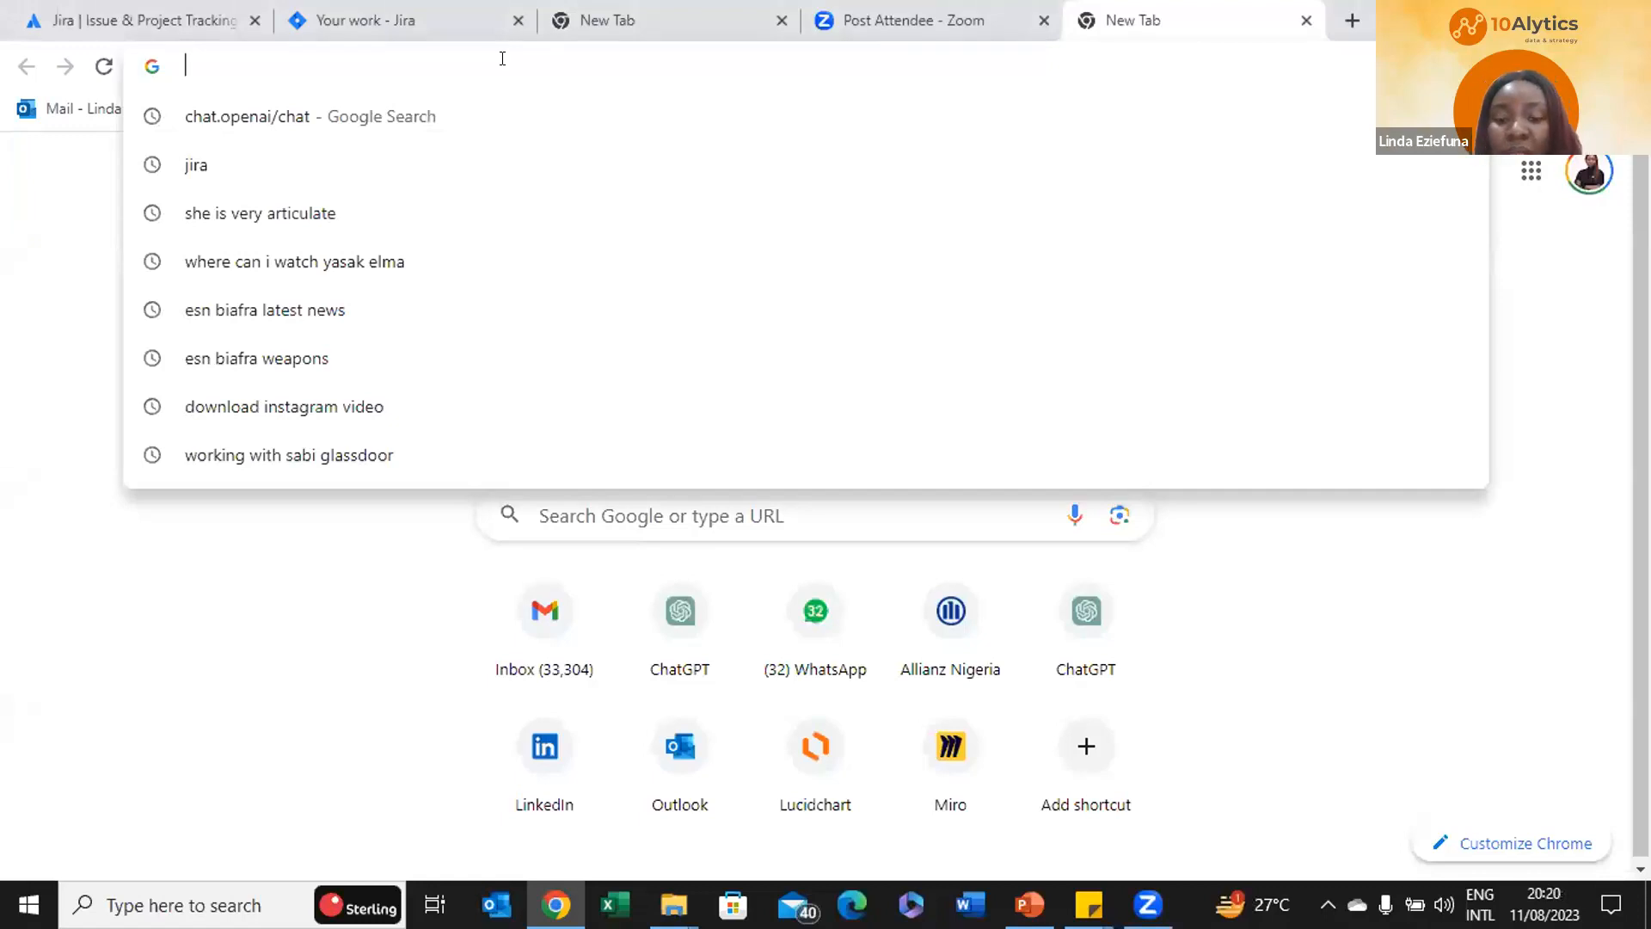
Search Google for 'jira' using the address bar suggestion
text(jir)
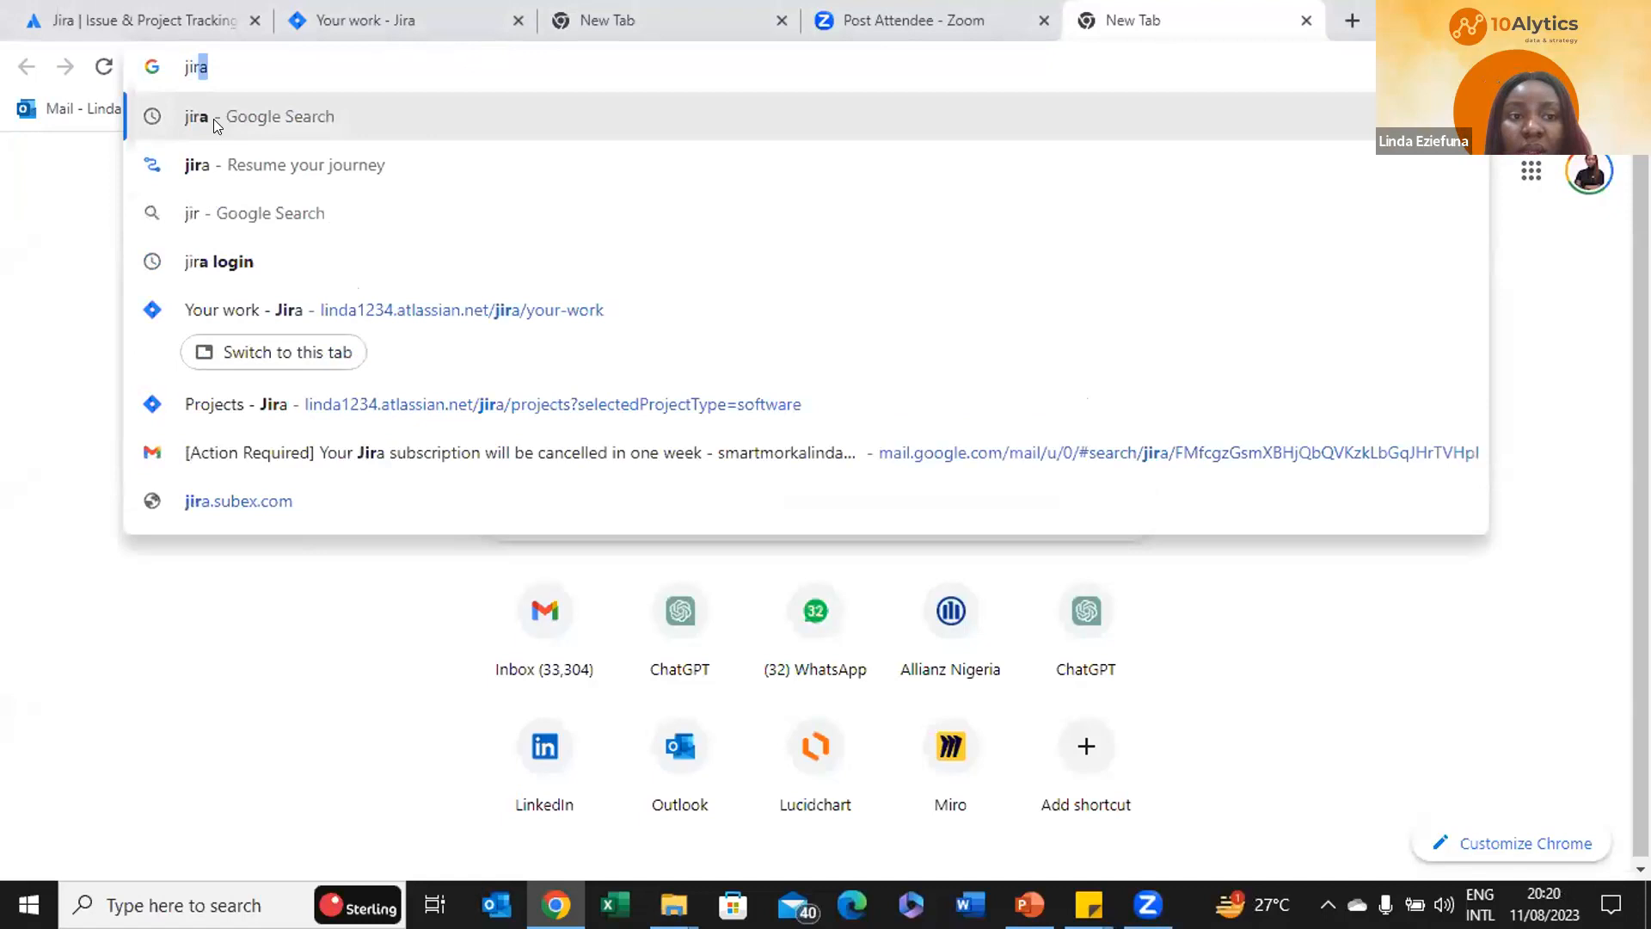
click(207, 125)
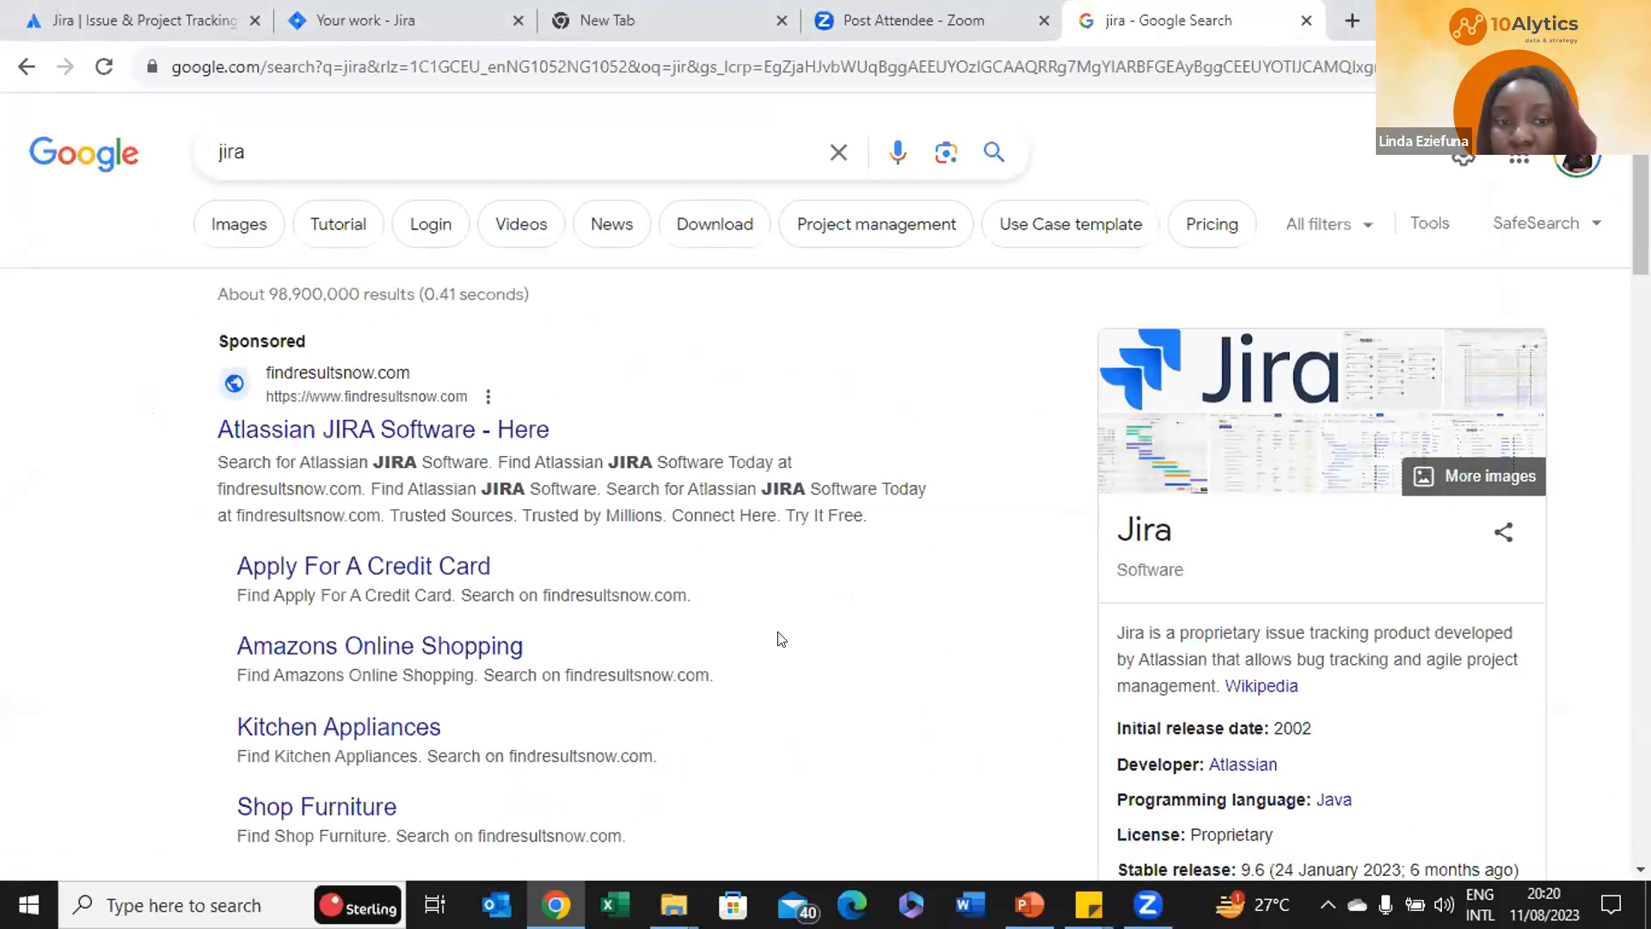
Open the 'Jira | Issue & Project Tracking Software - Atlassian' search result
scroll(779, 632, down, 1)
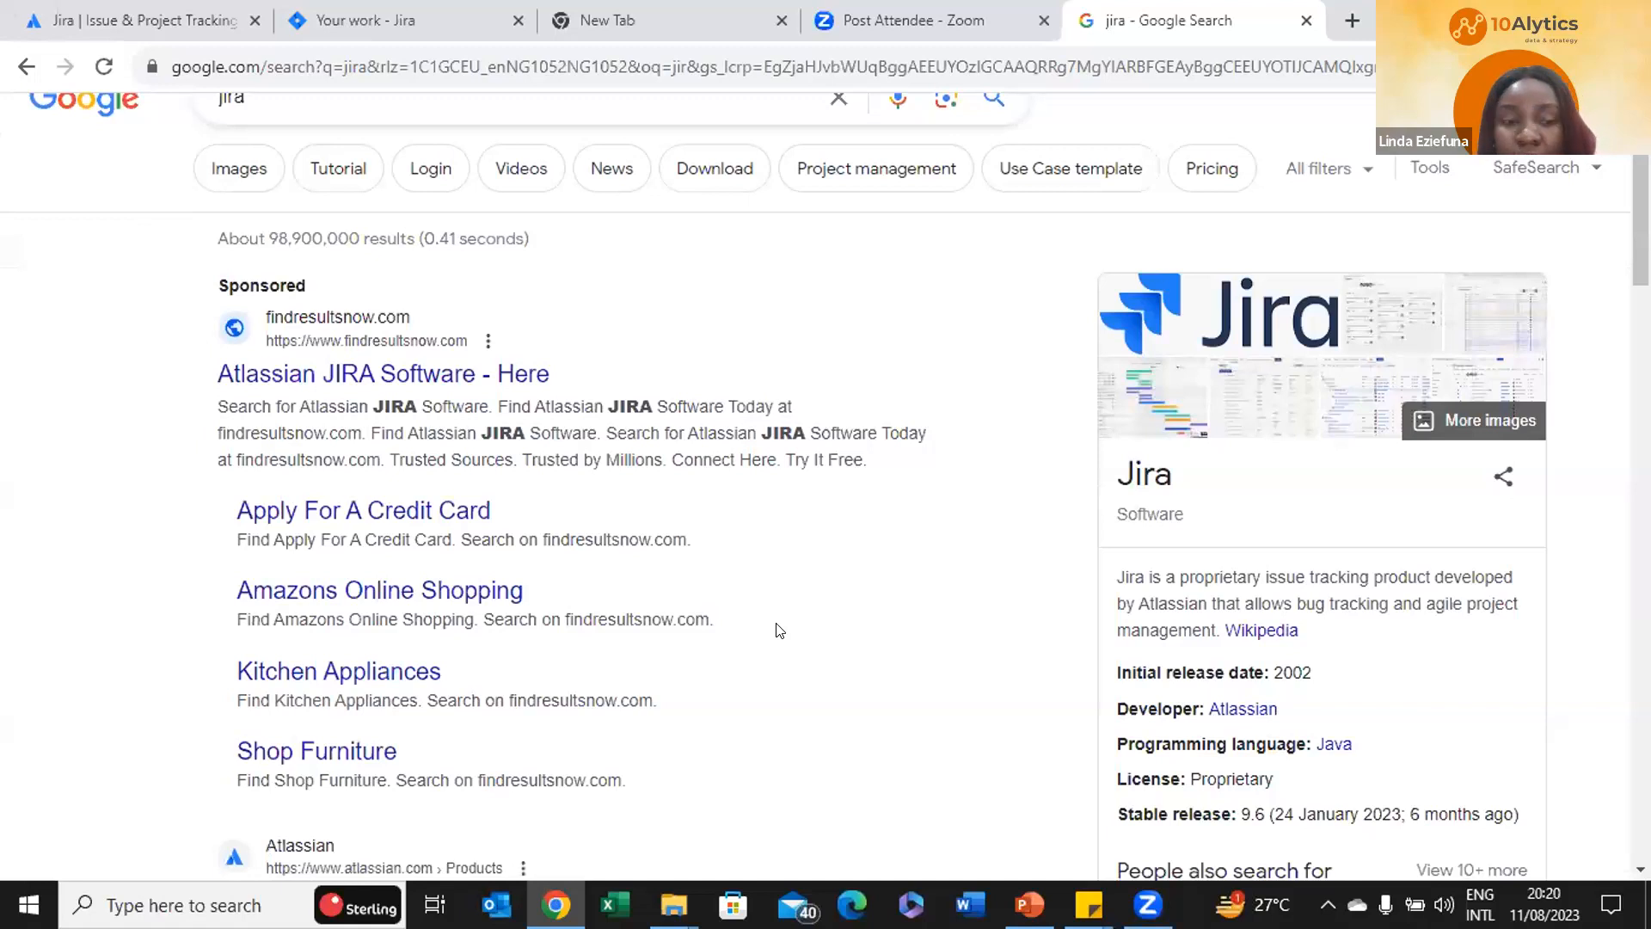
scroll(778, 631, down, 6)
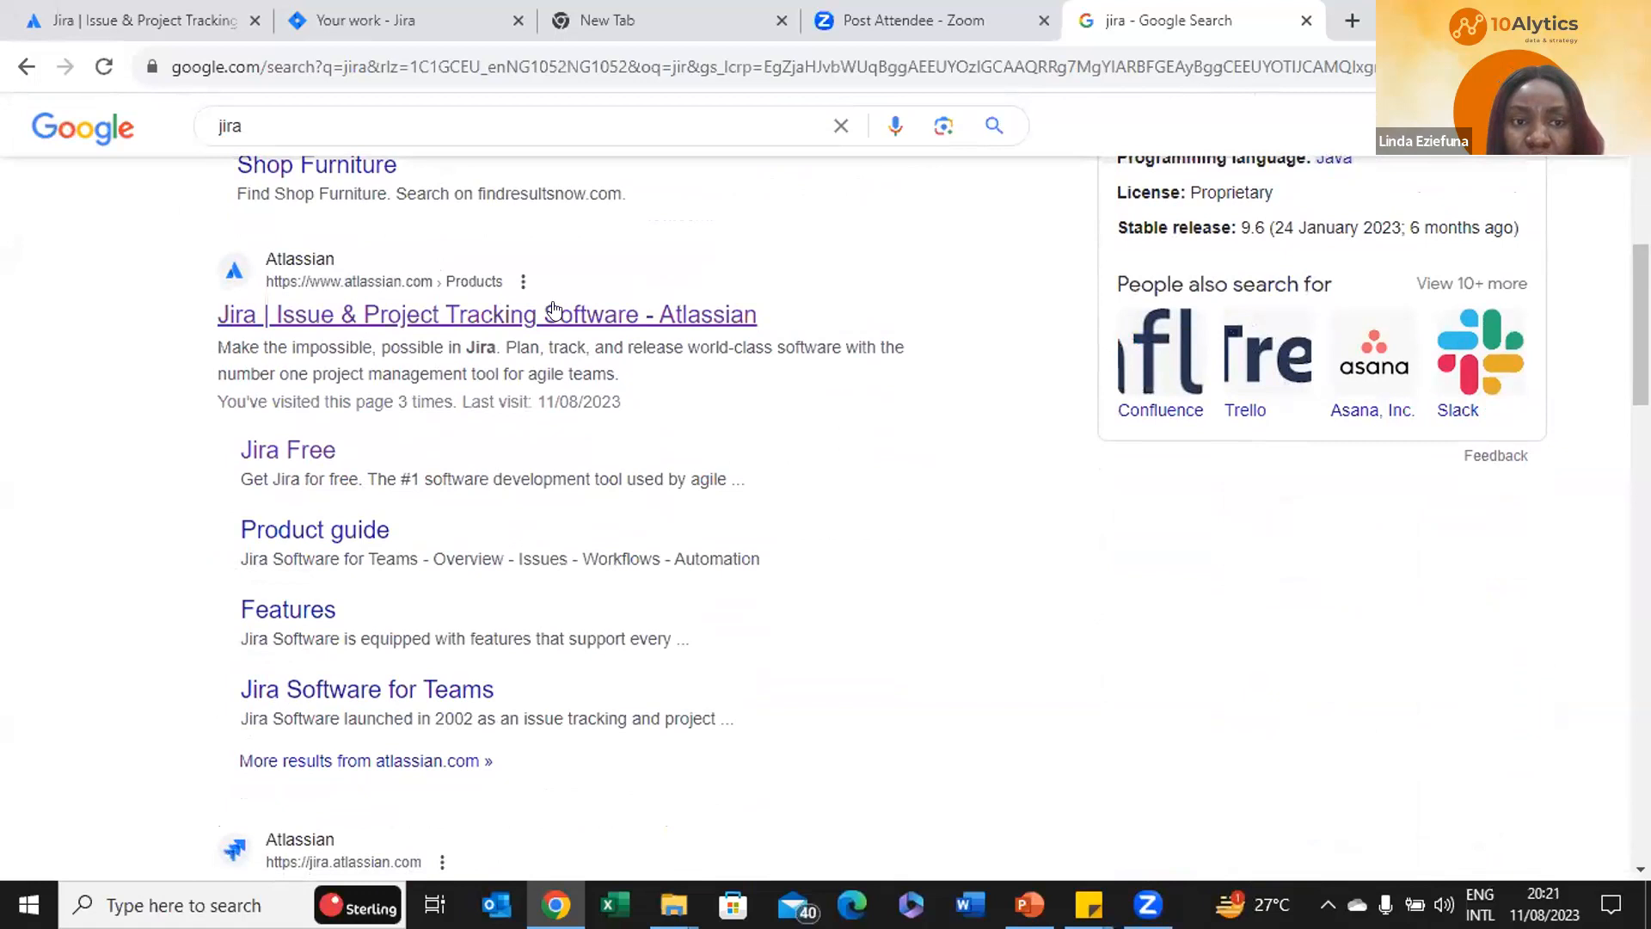
click(359, 324)
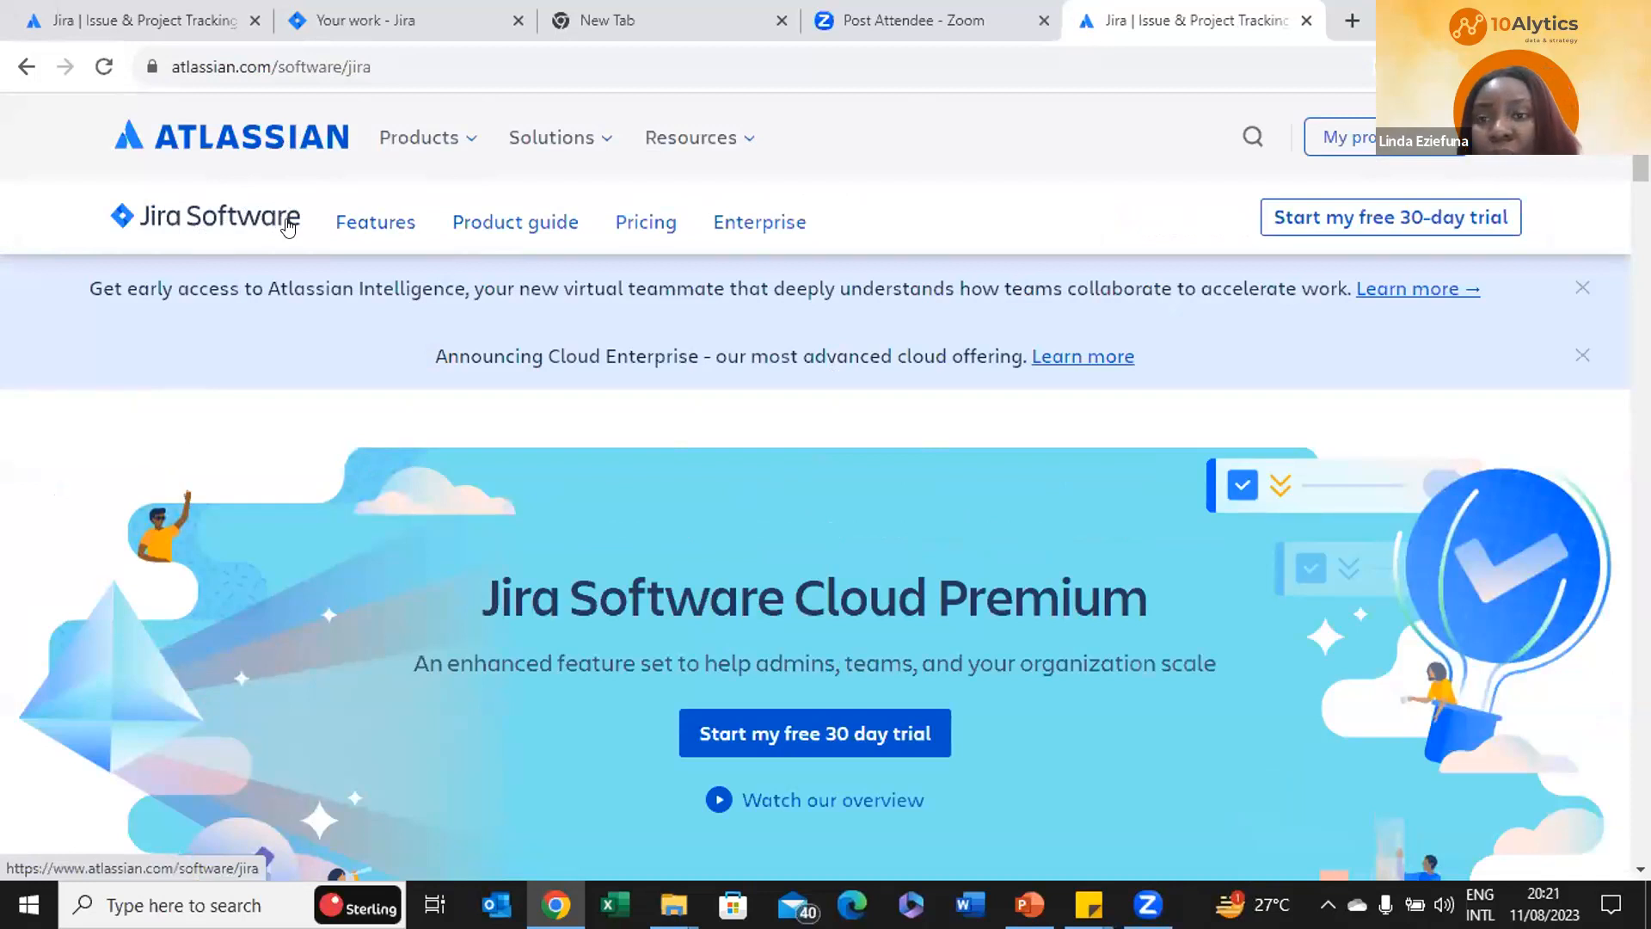
Open the Products menu in the Atlassian site header
click(459, 148)
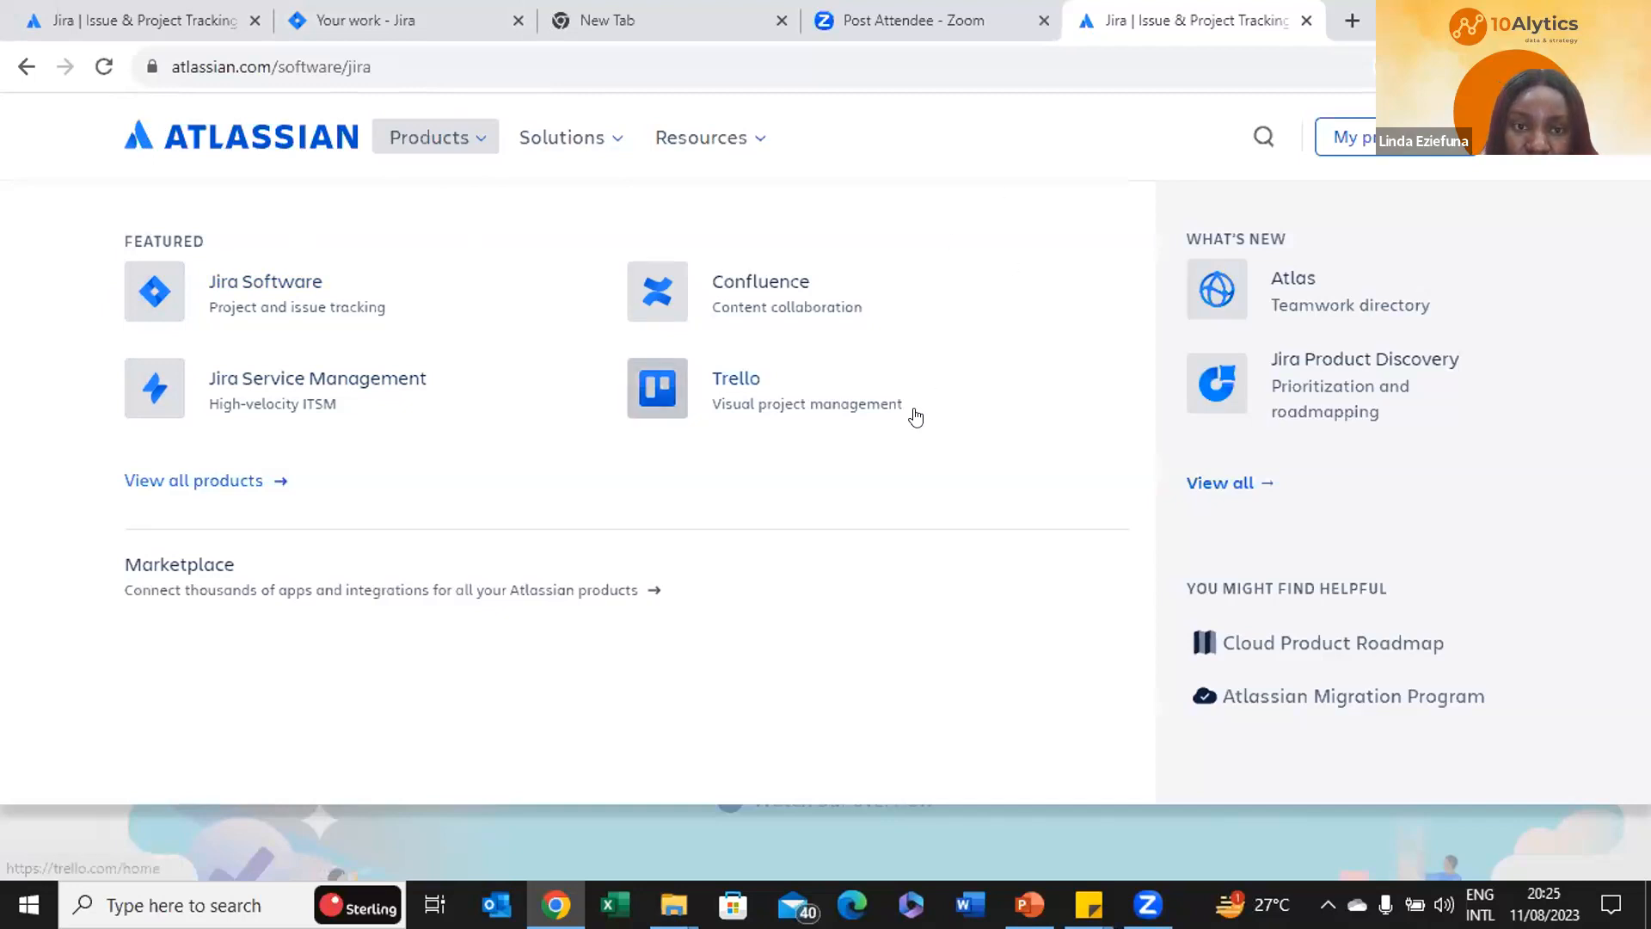
Compare Jira monthly plans for 10 users: Free $0, Standard $7.75, Premium $15.25 per user
click(474, 138)
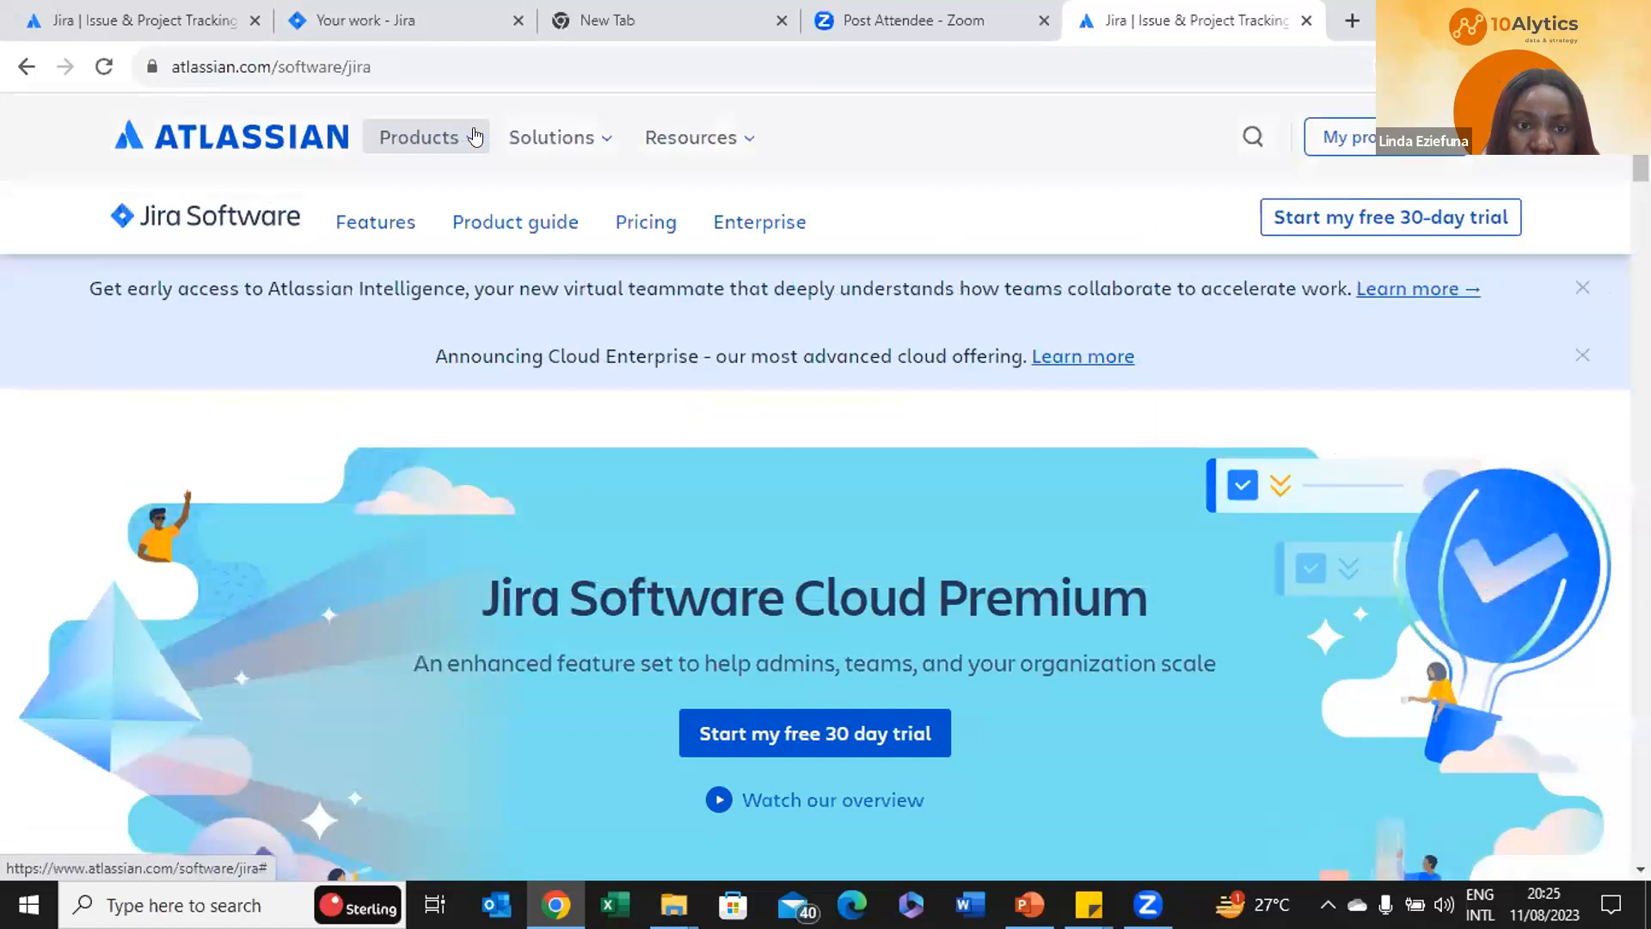
click(646, 226)
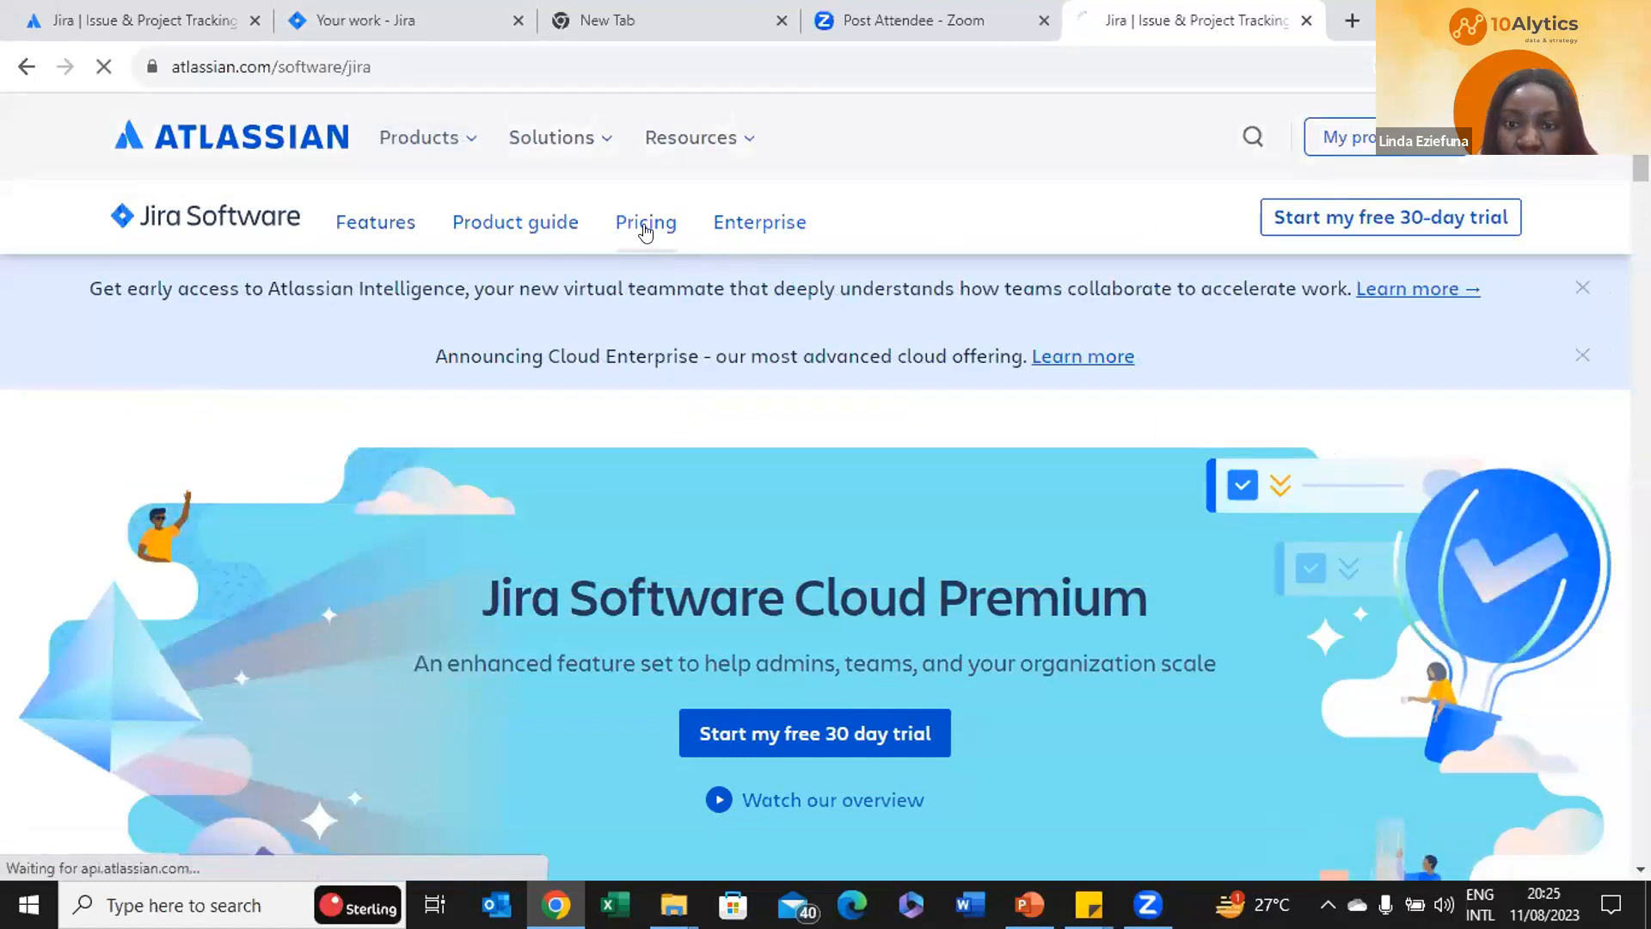
scroll(497, 658, down, 10)
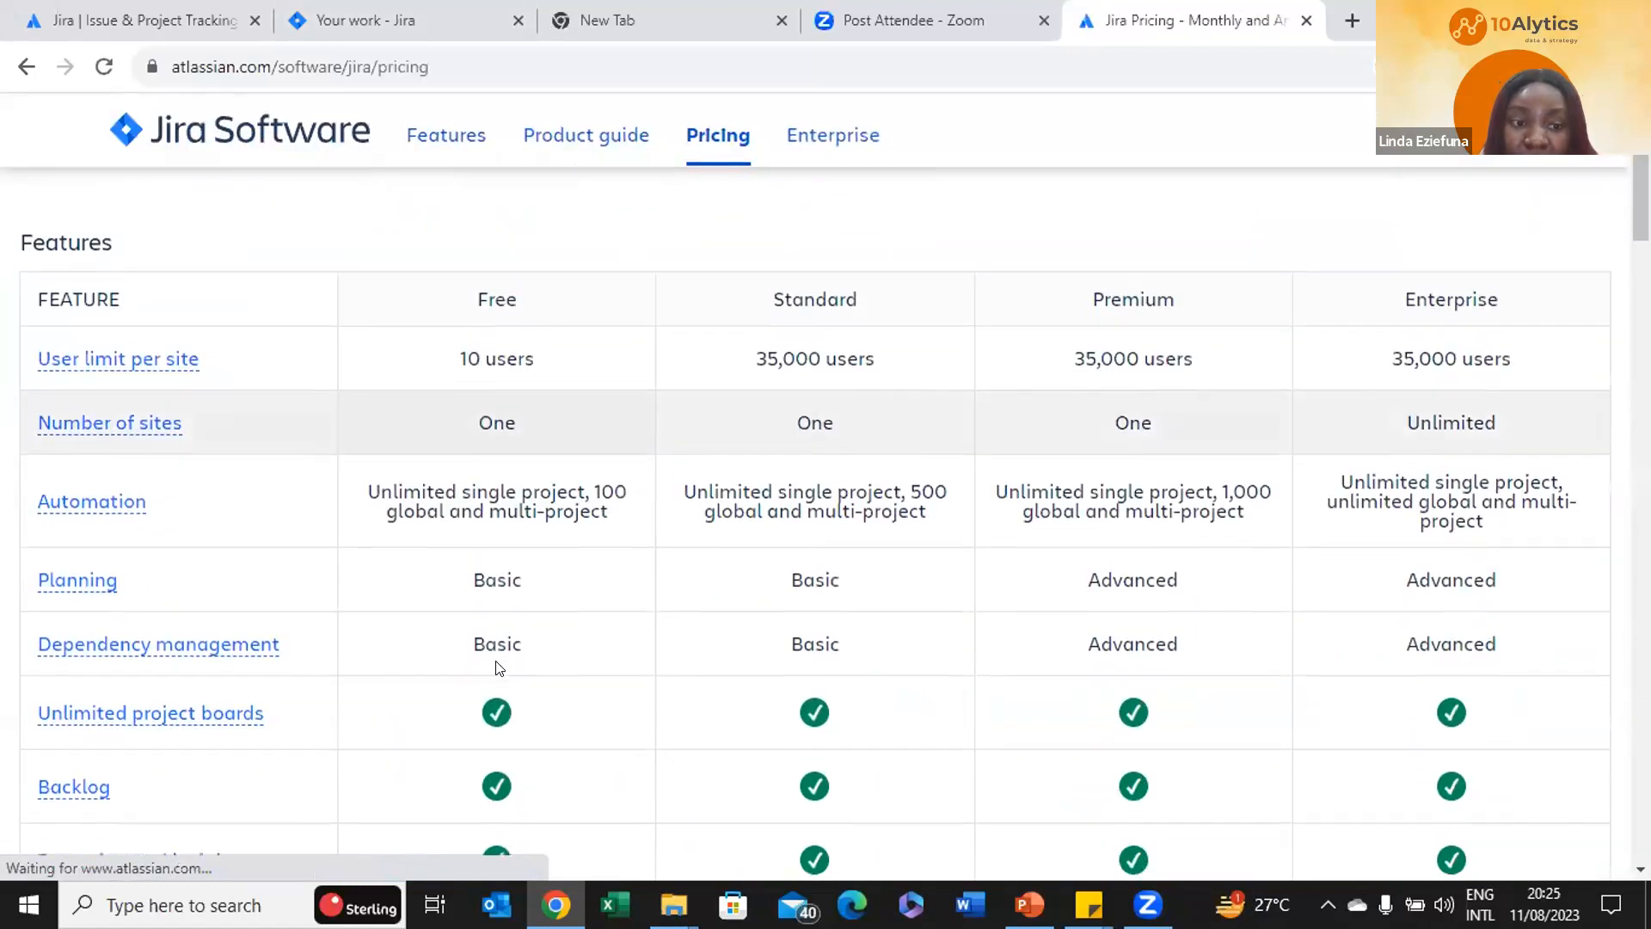
scroll(497, 668, down, 6)
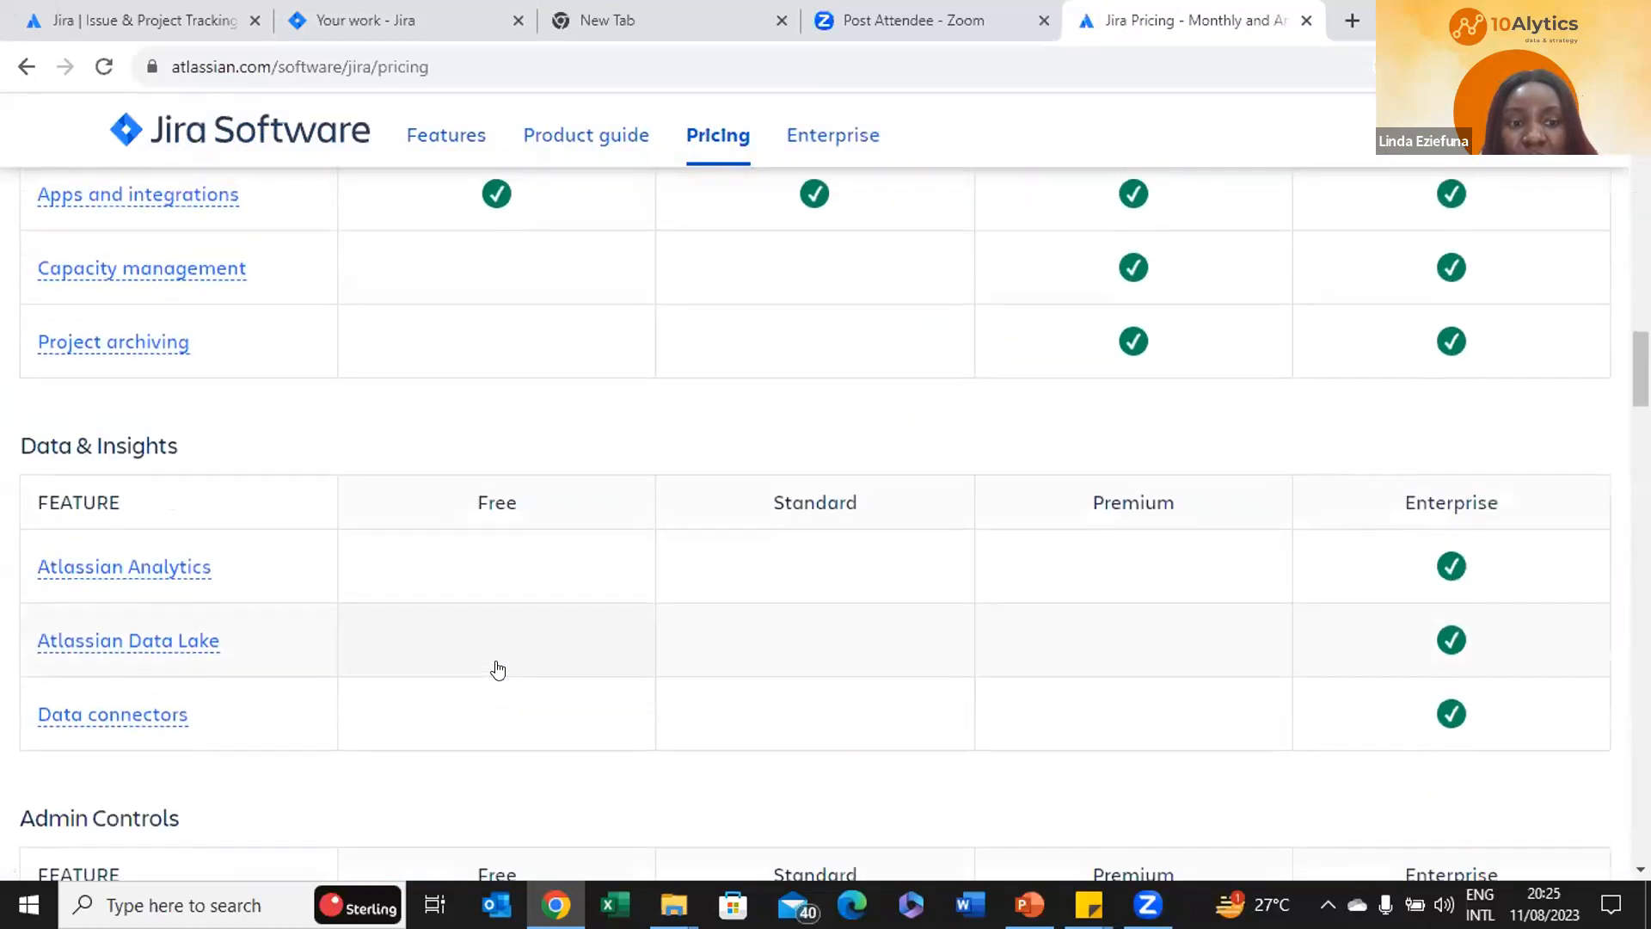
scroll(499, 668, down, 6)
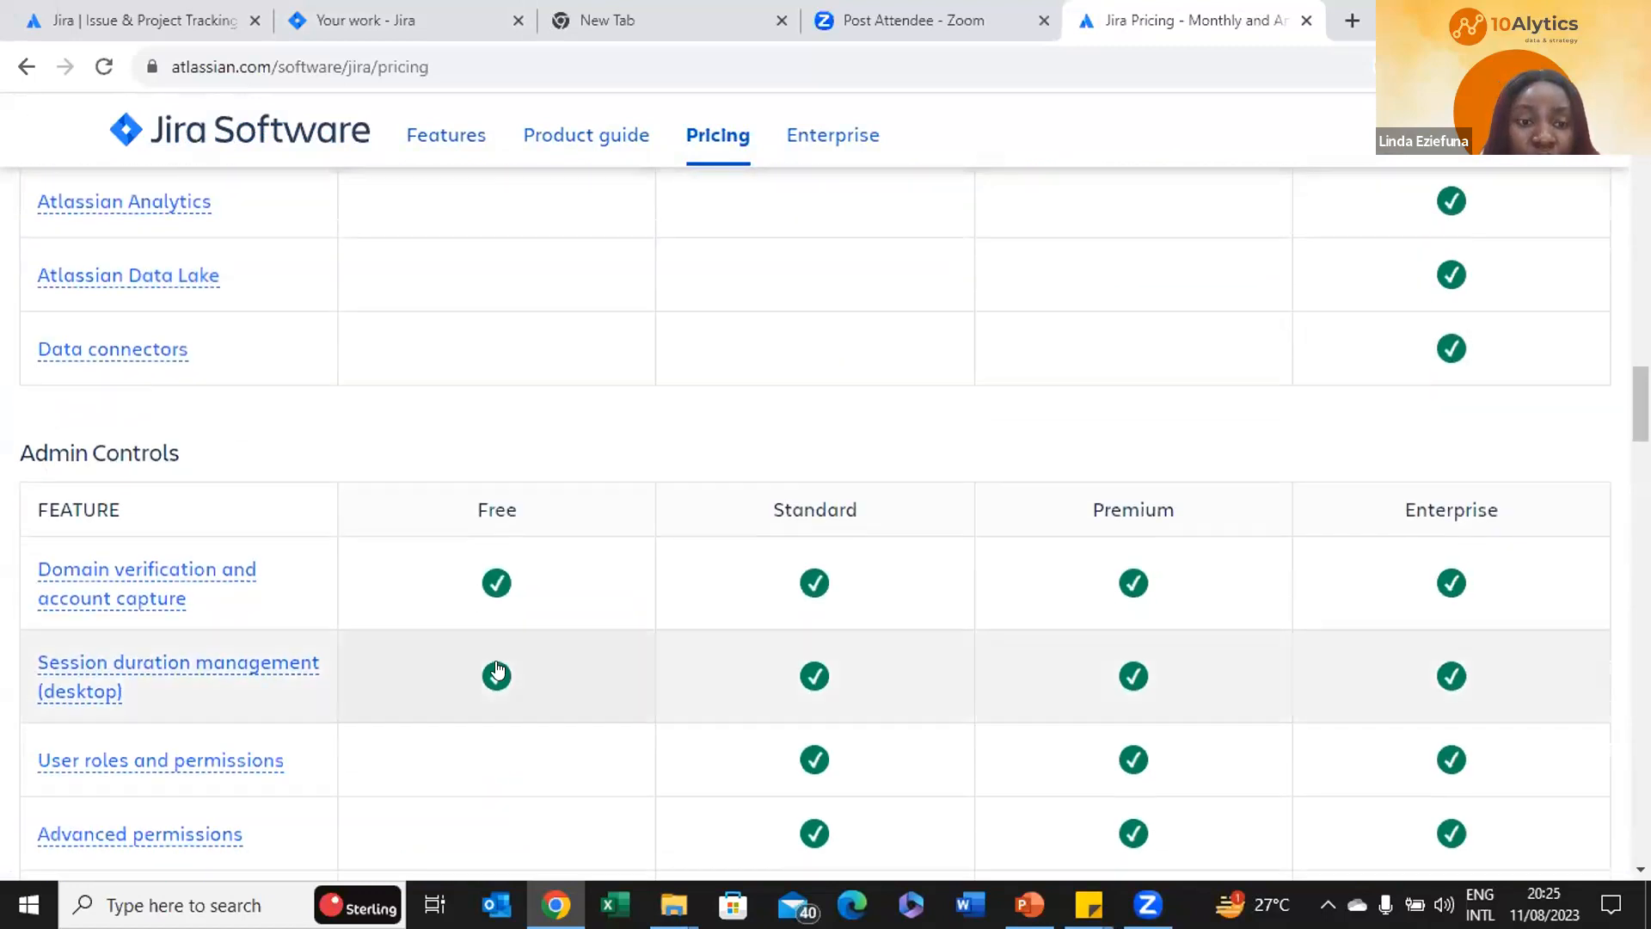
scroll(497, 668, down, 10)
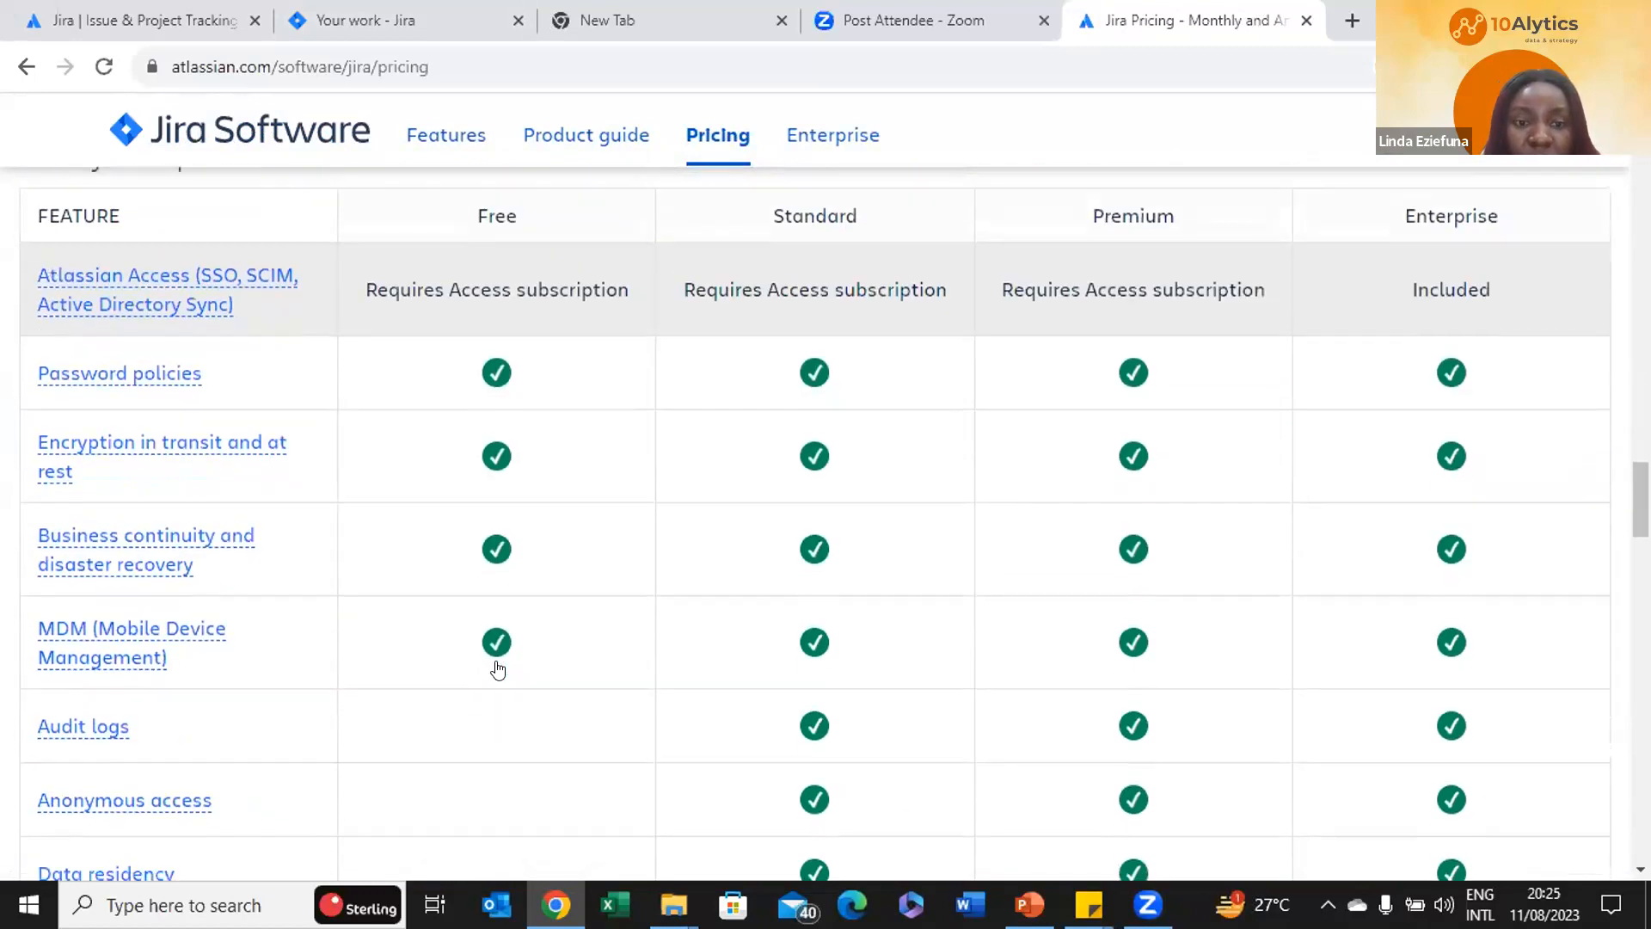
scroll(497, 669, up, 10)
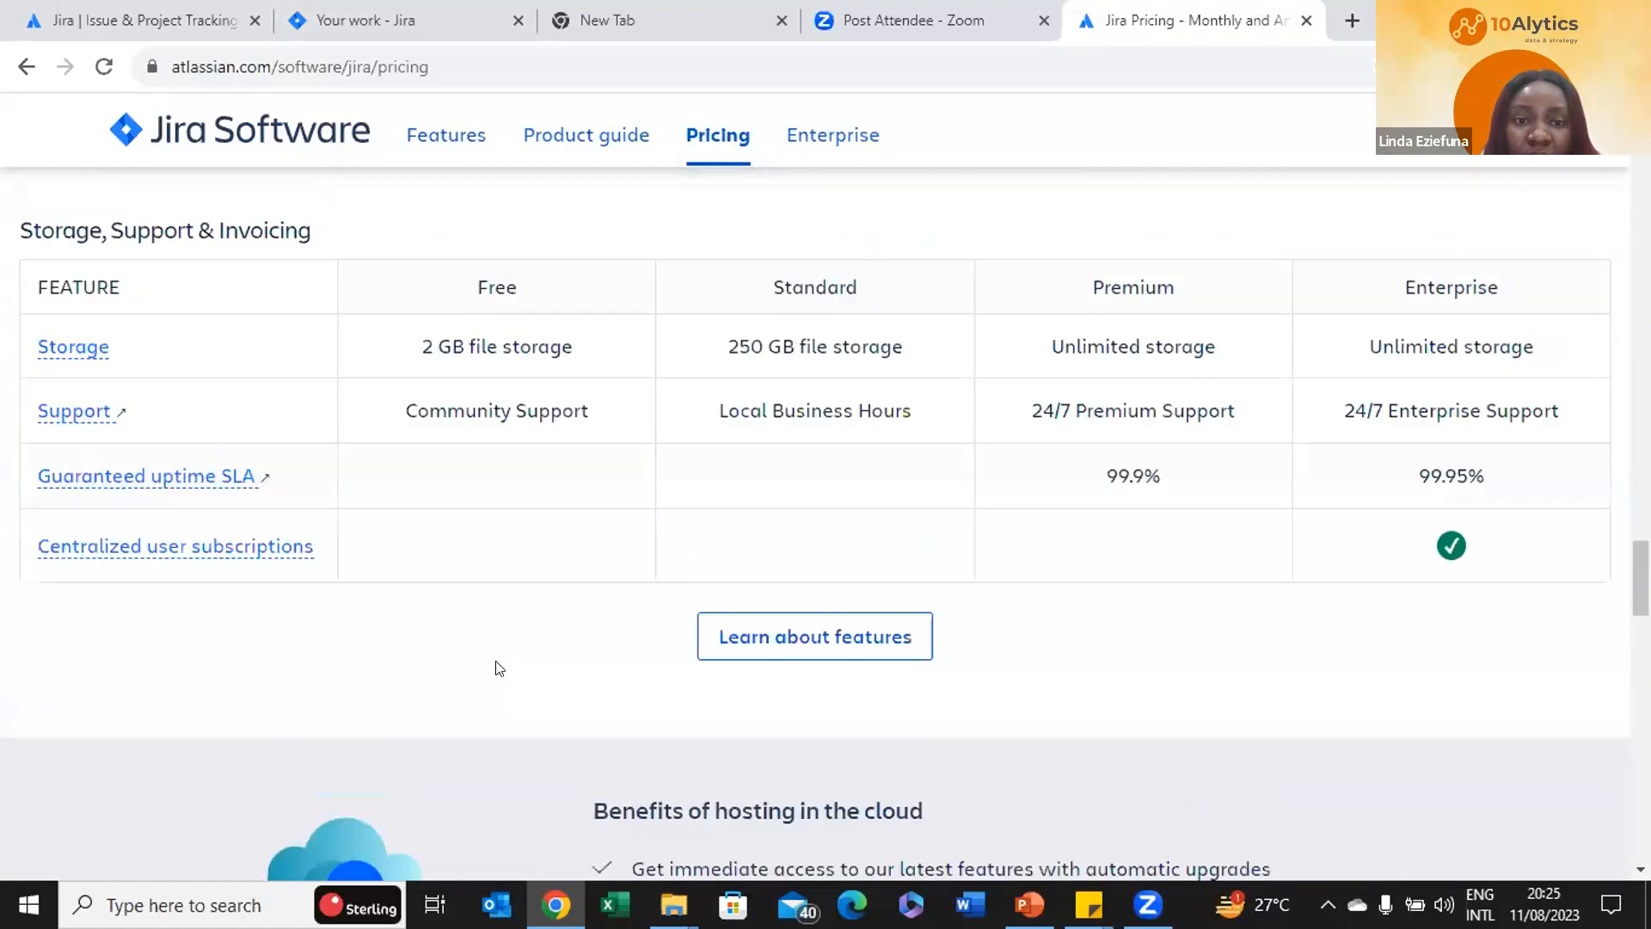
scroll(497, 668, down, 6)
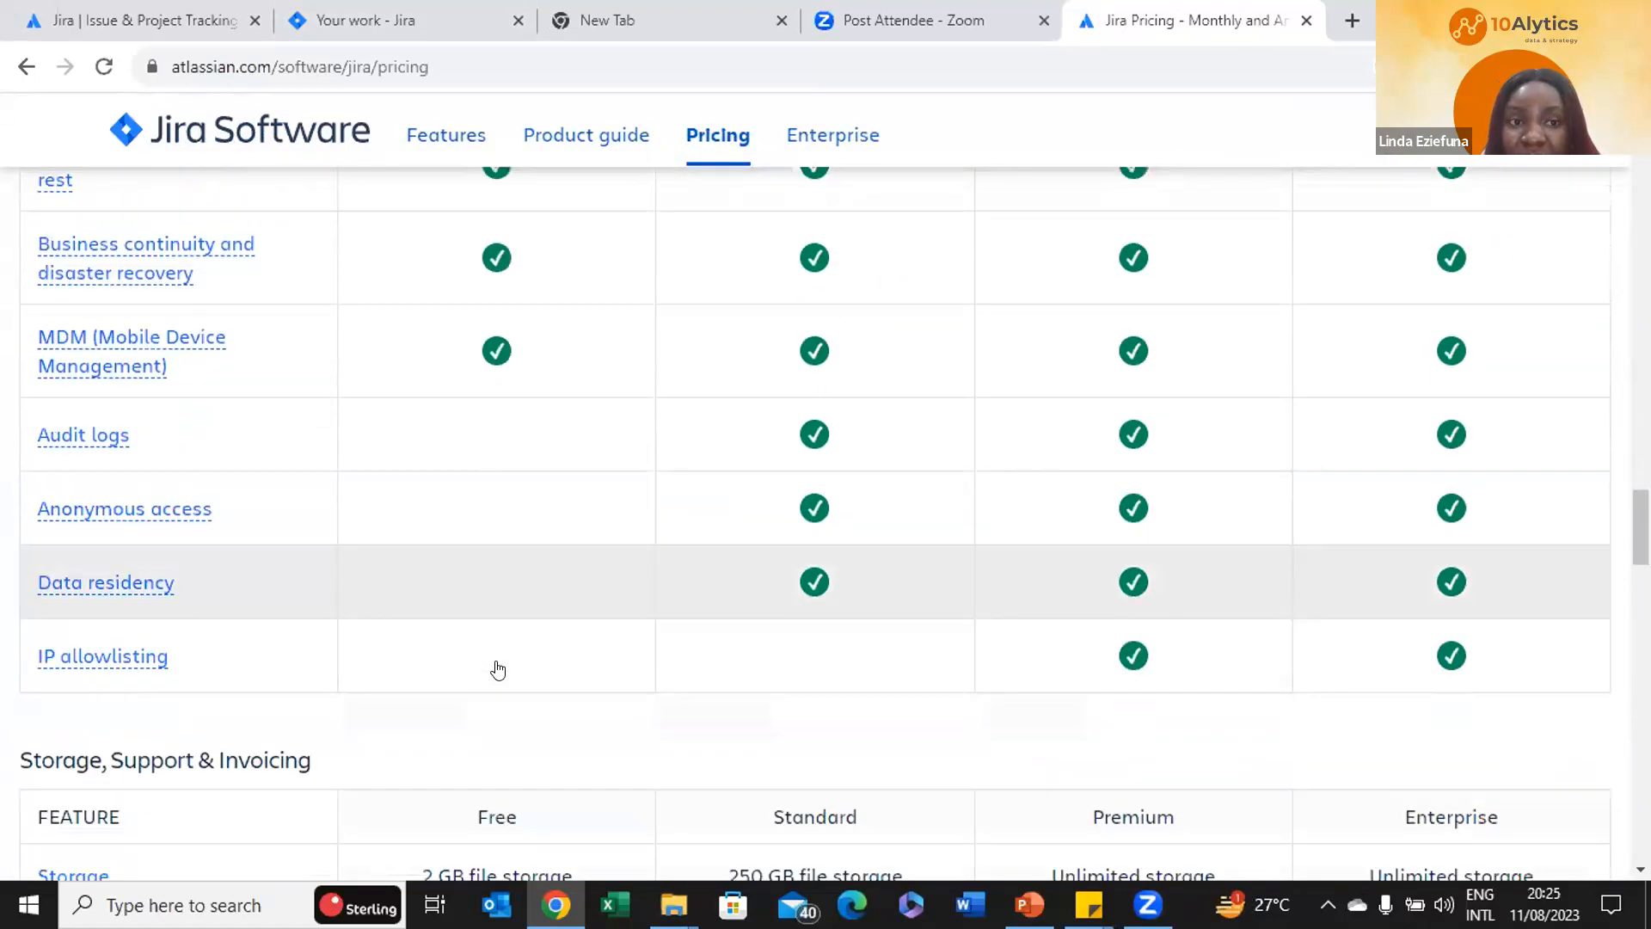
scroll(497, 668, down, 5)
scroll(497, 662, up, 10)
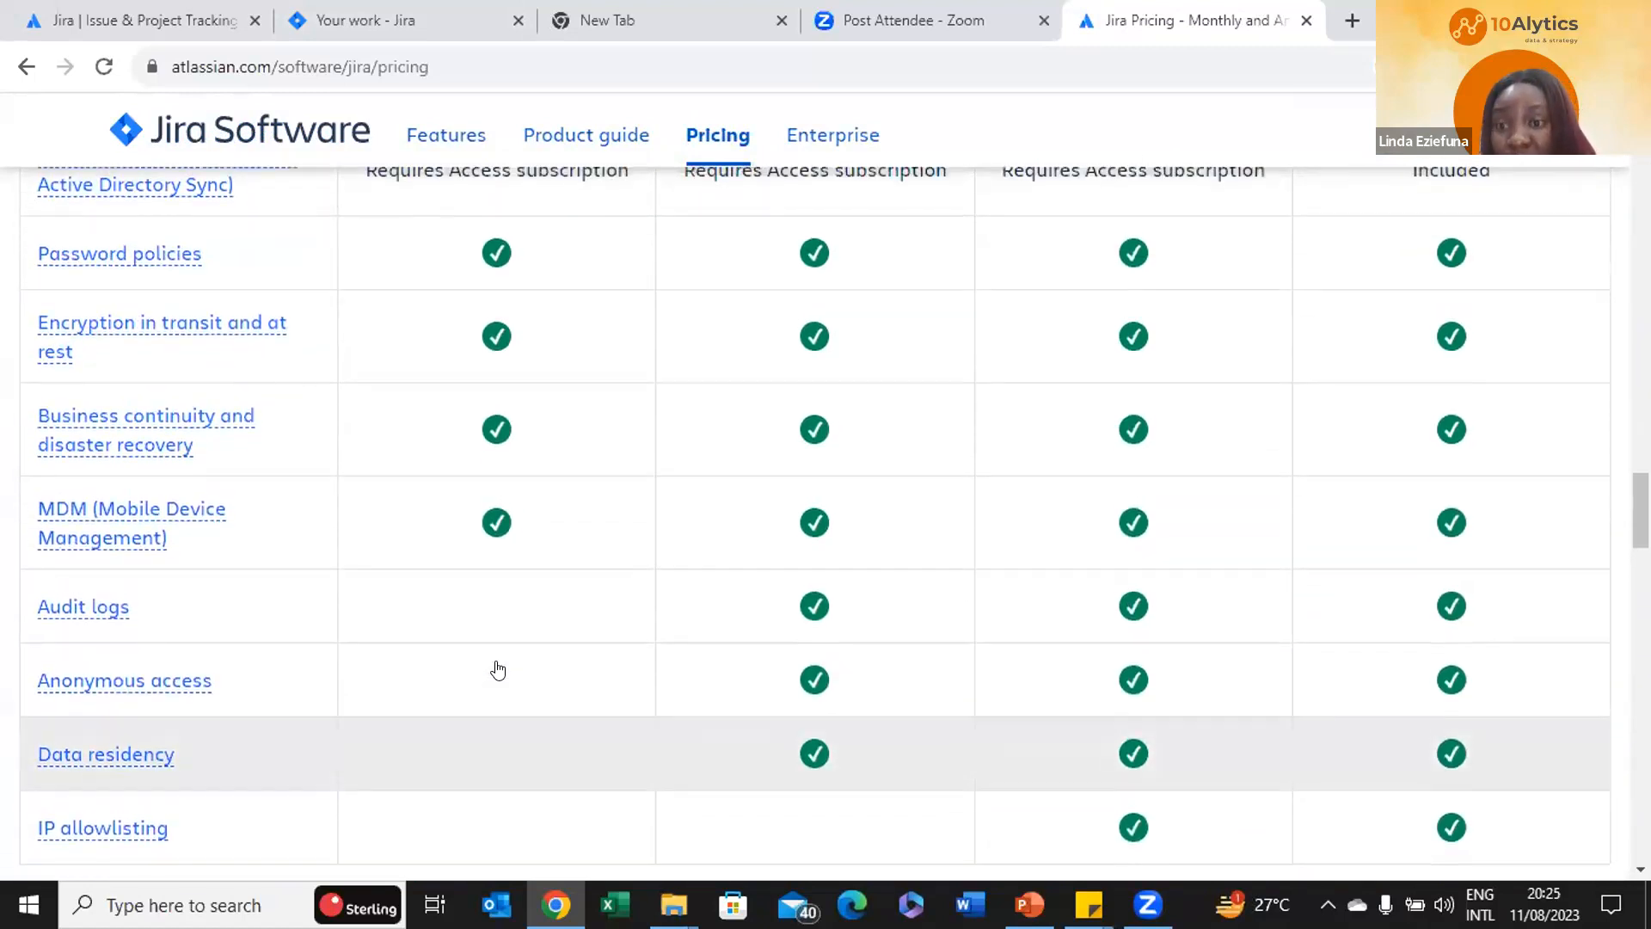
scroll(497, 668, down, 1)
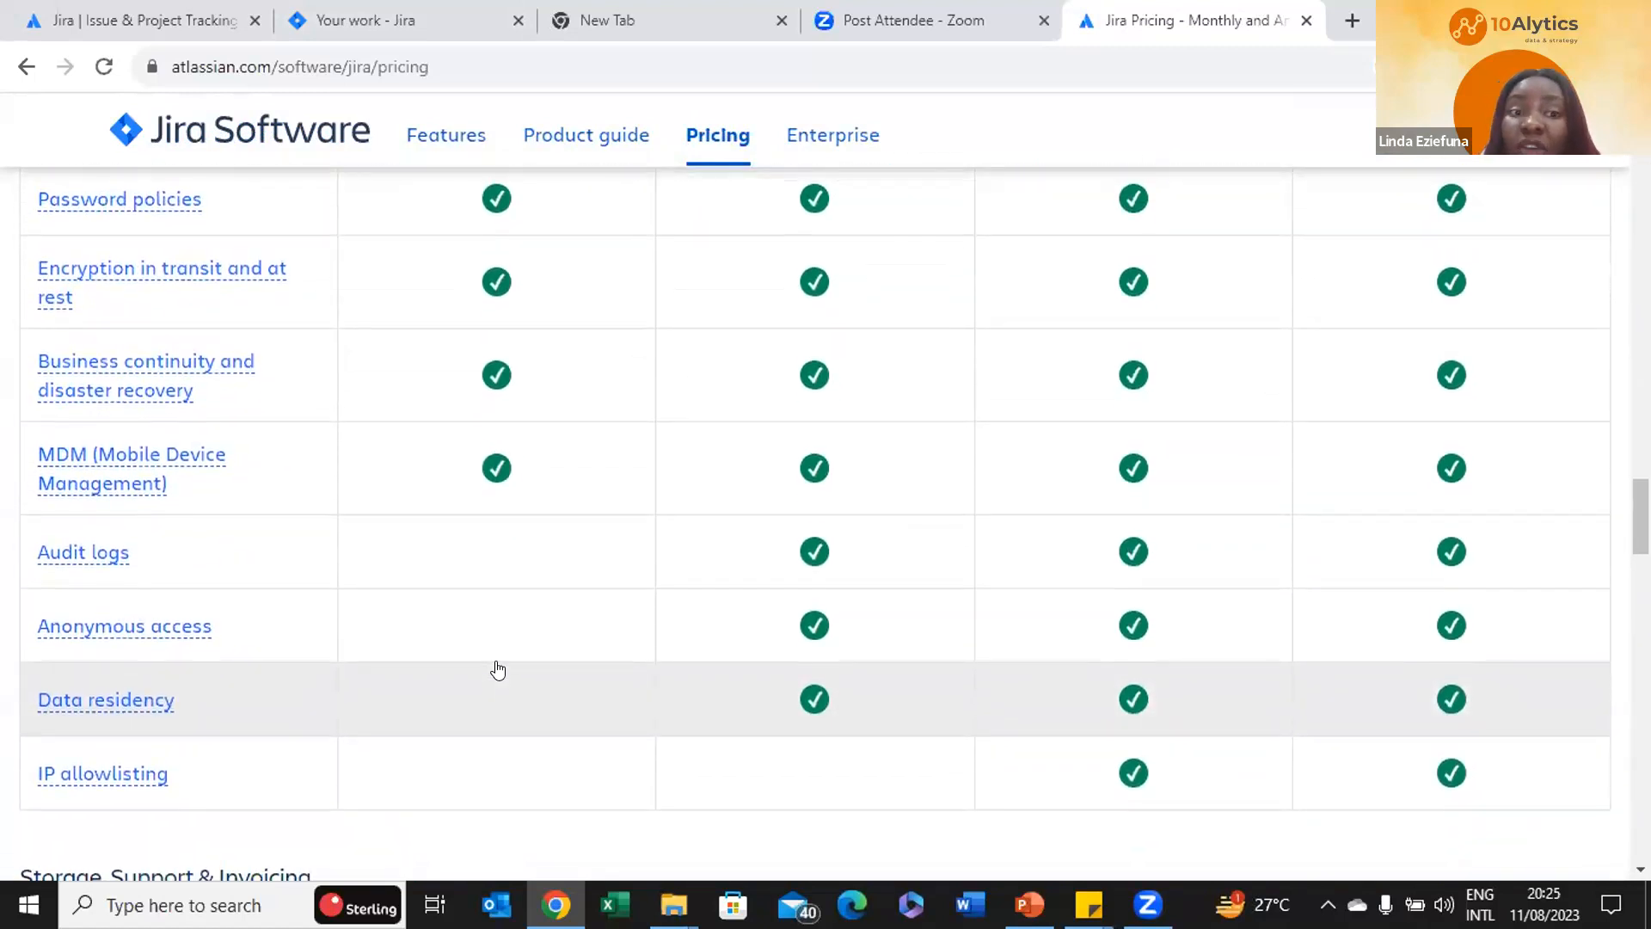
scroll(497, 669, up, 3)
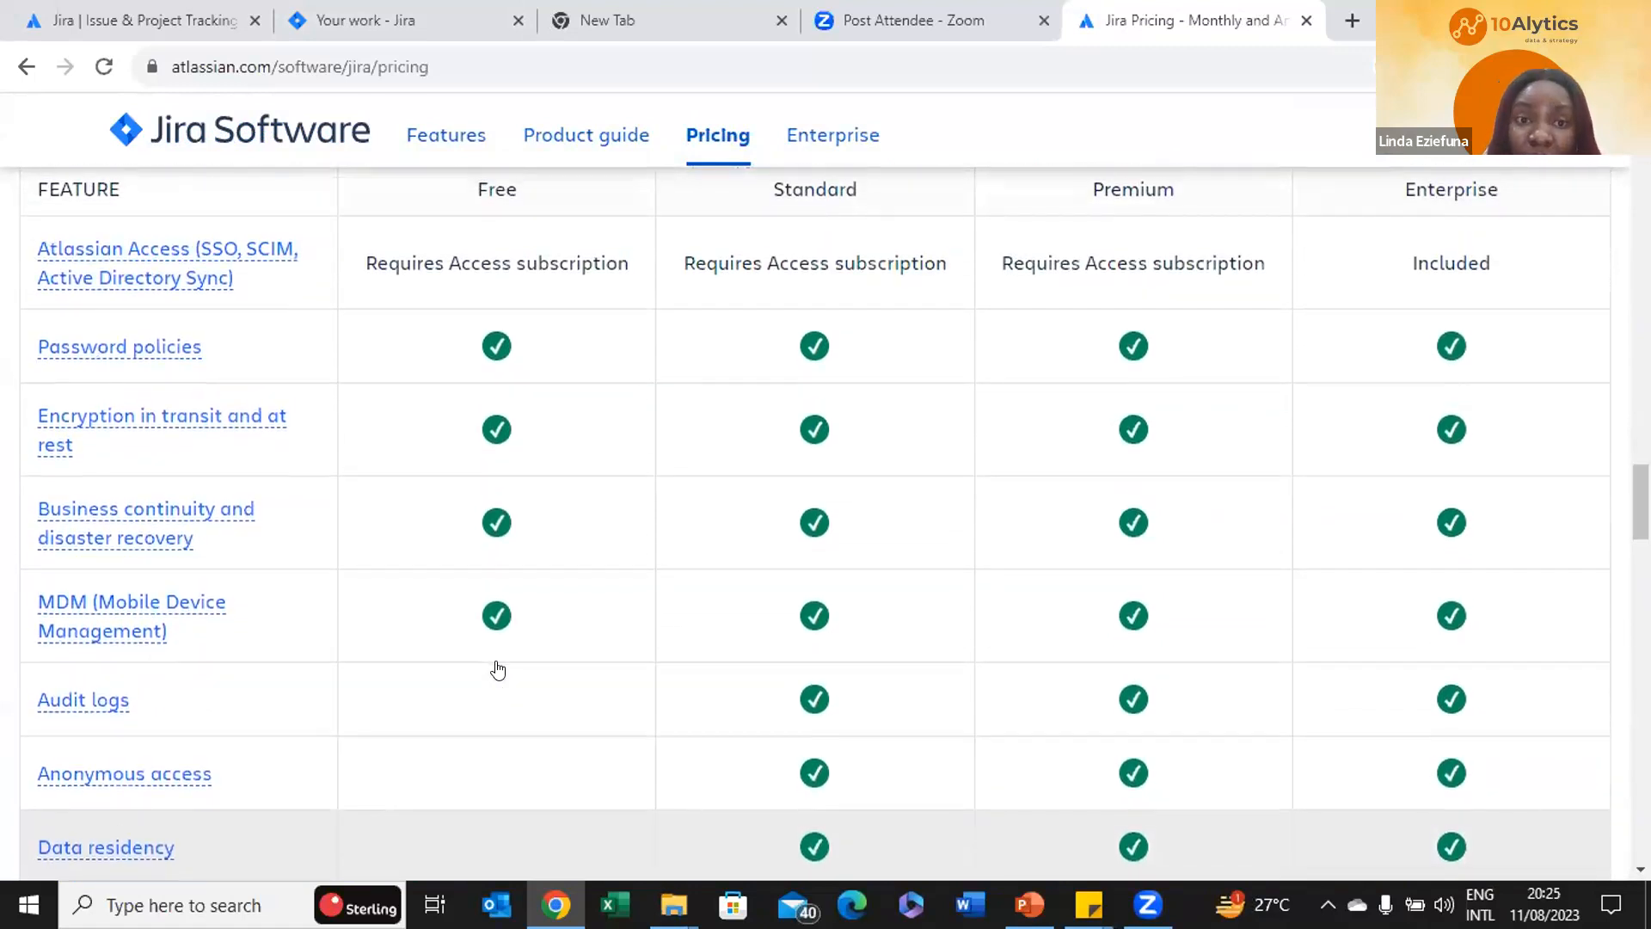
scroll(497, 669, up, 10)
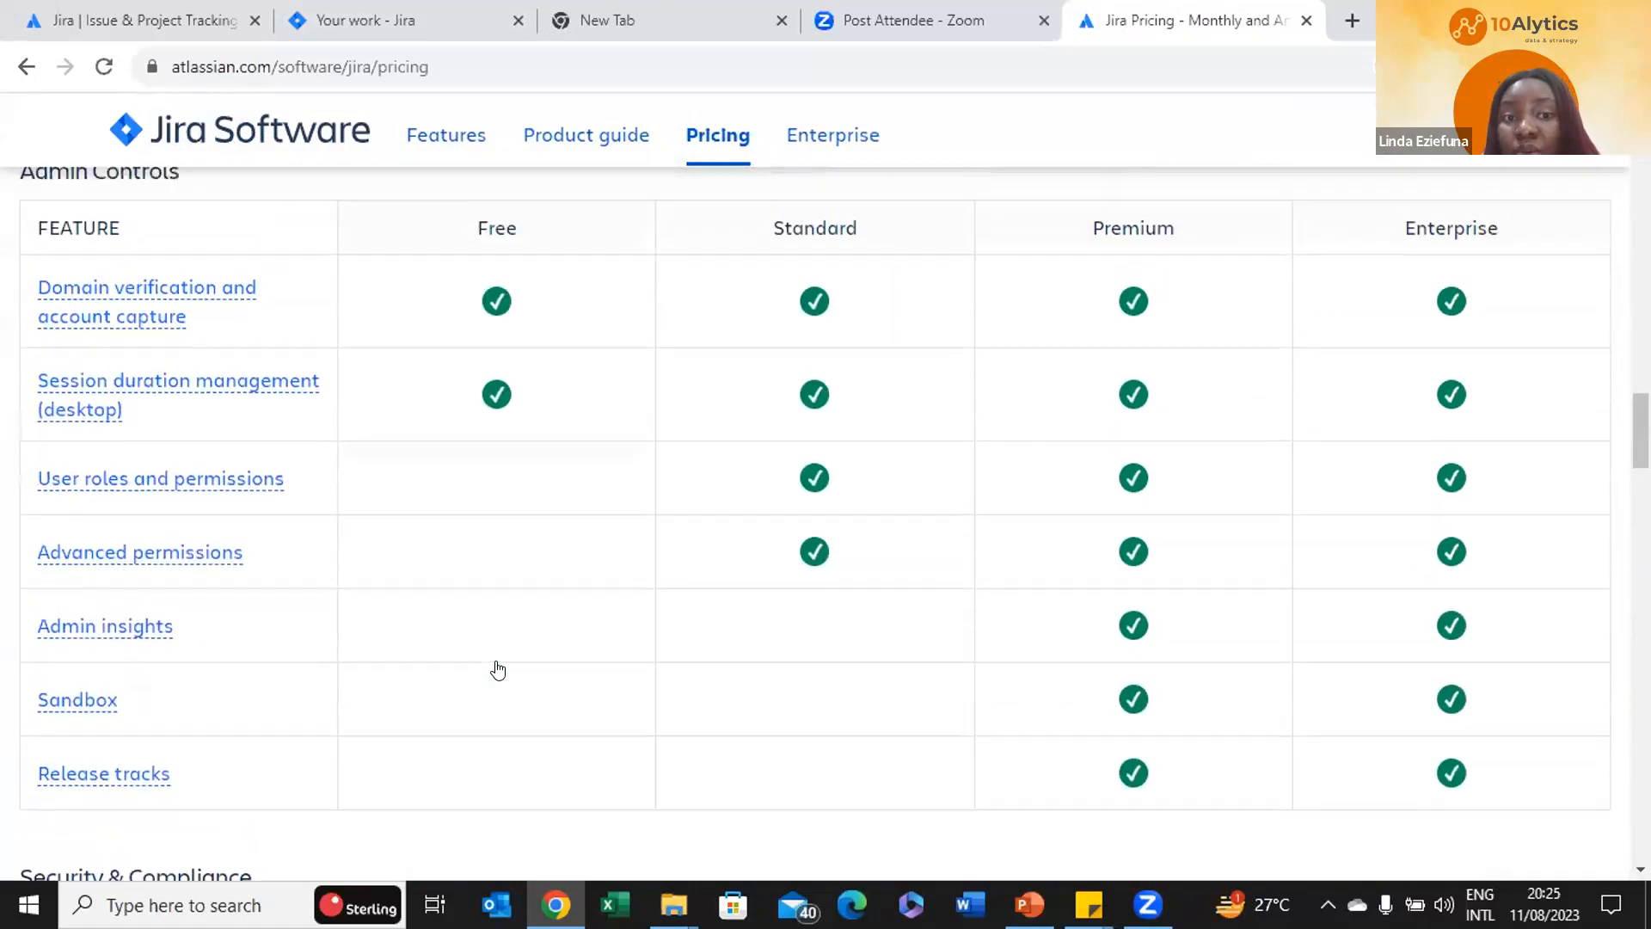
scroll(498, 669, up, 13)
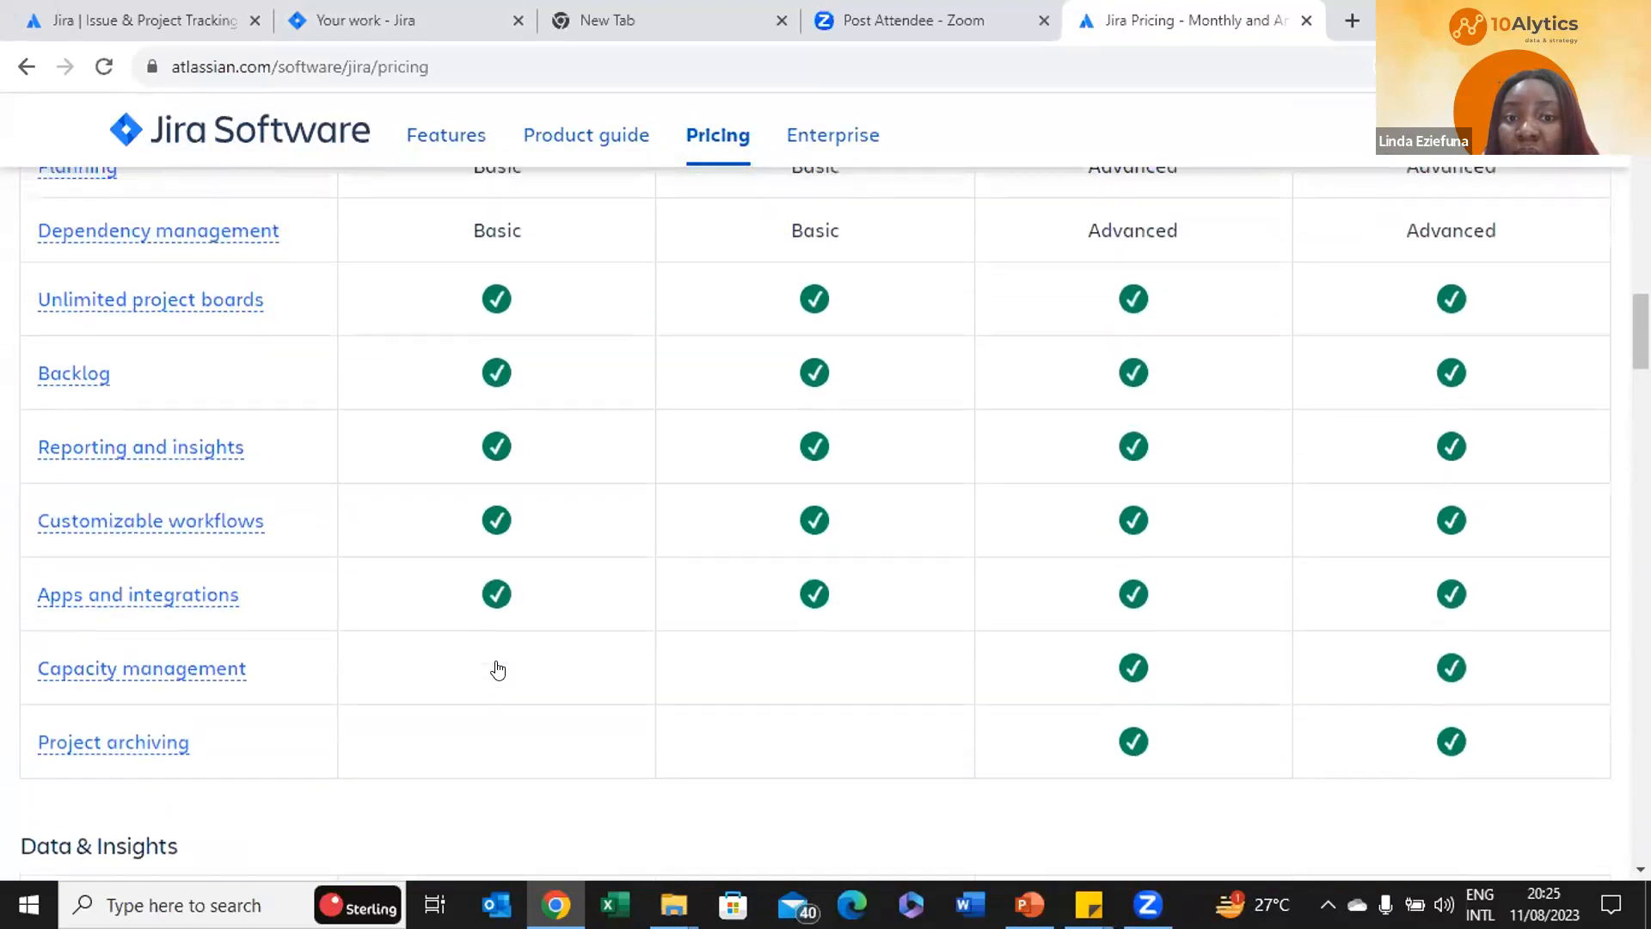
scroll(497, 669, up, 10)
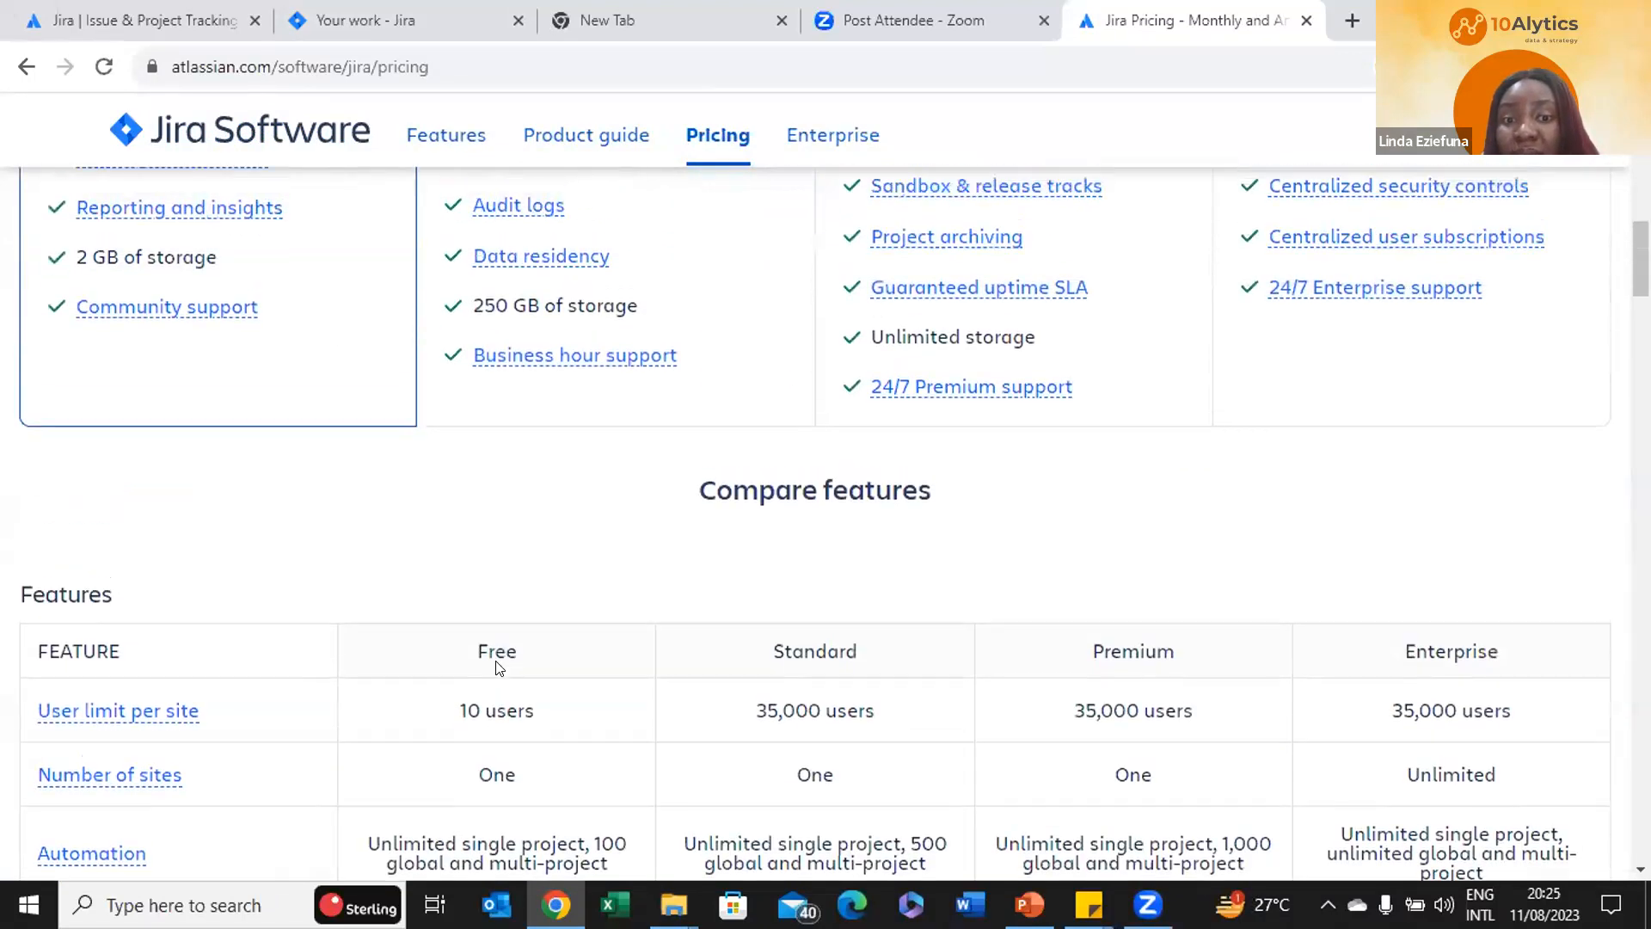
scroll(497, 669, up, 1)
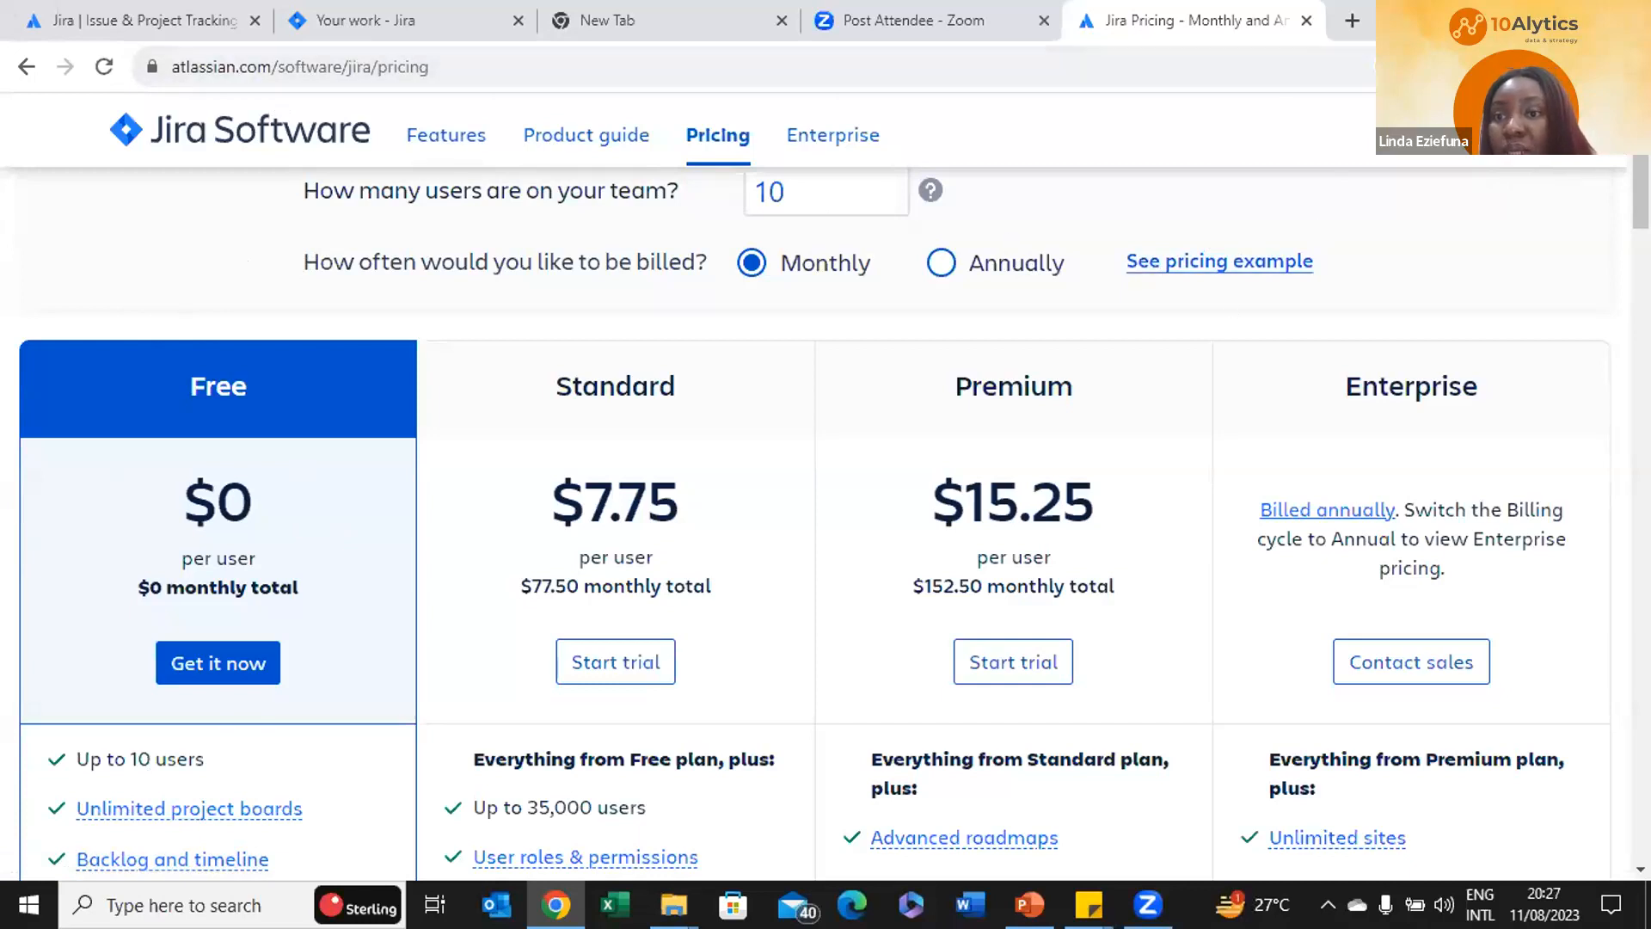
Start the Free Jira signup and add Confluence as the free second product
click(217, 663)
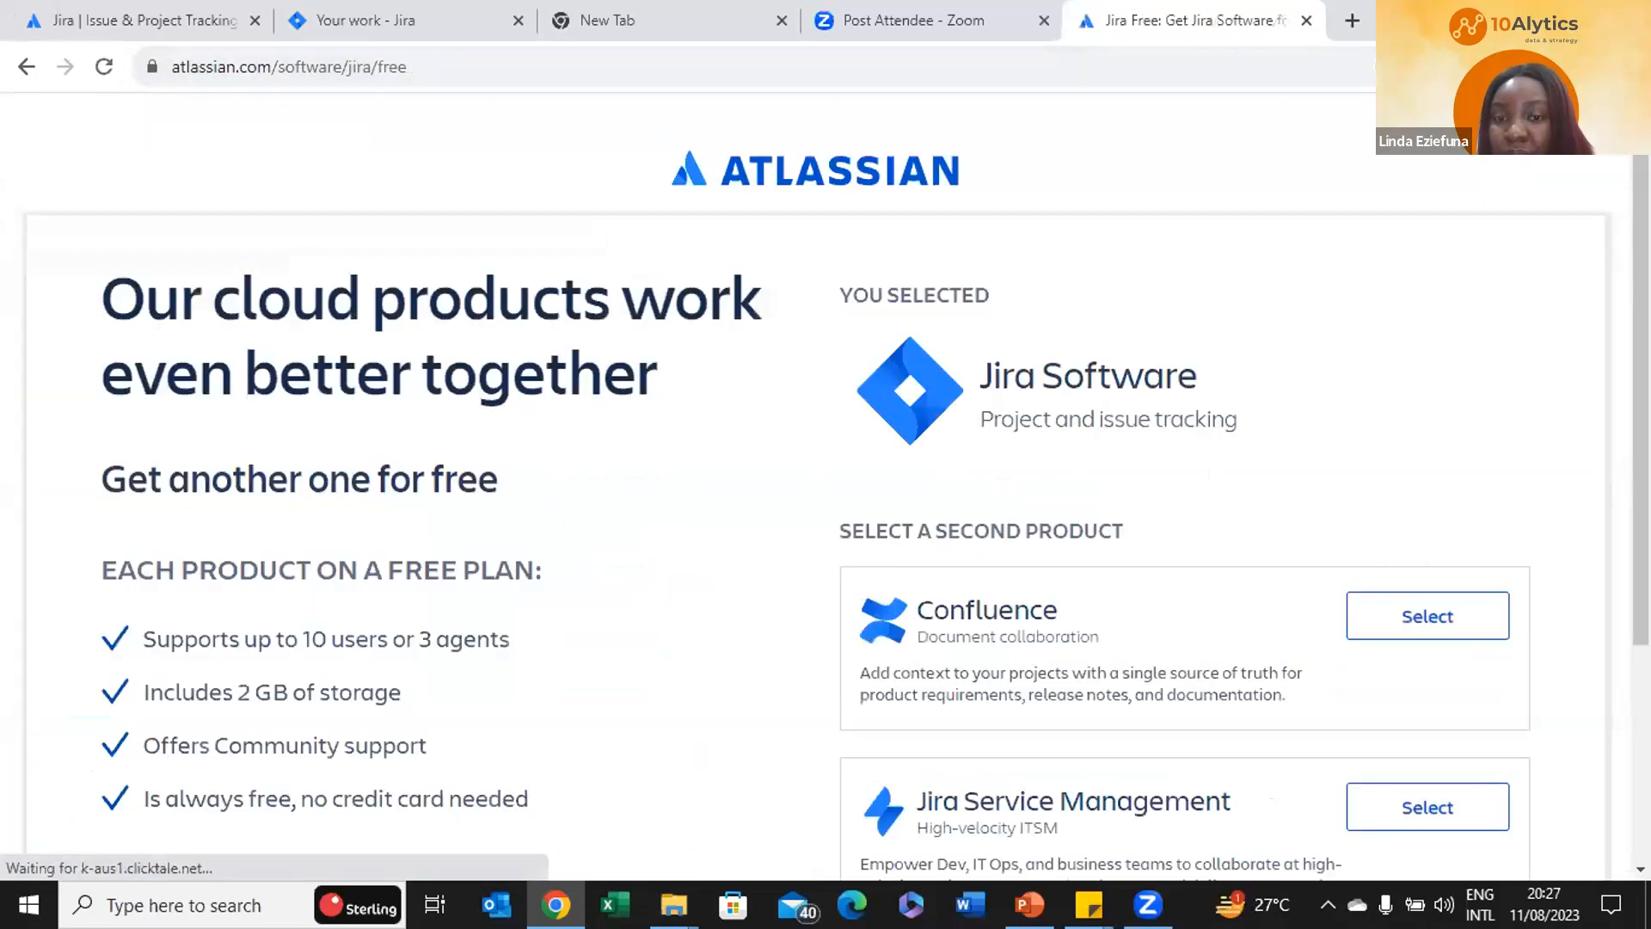
scroll(791, 533, down, 3)
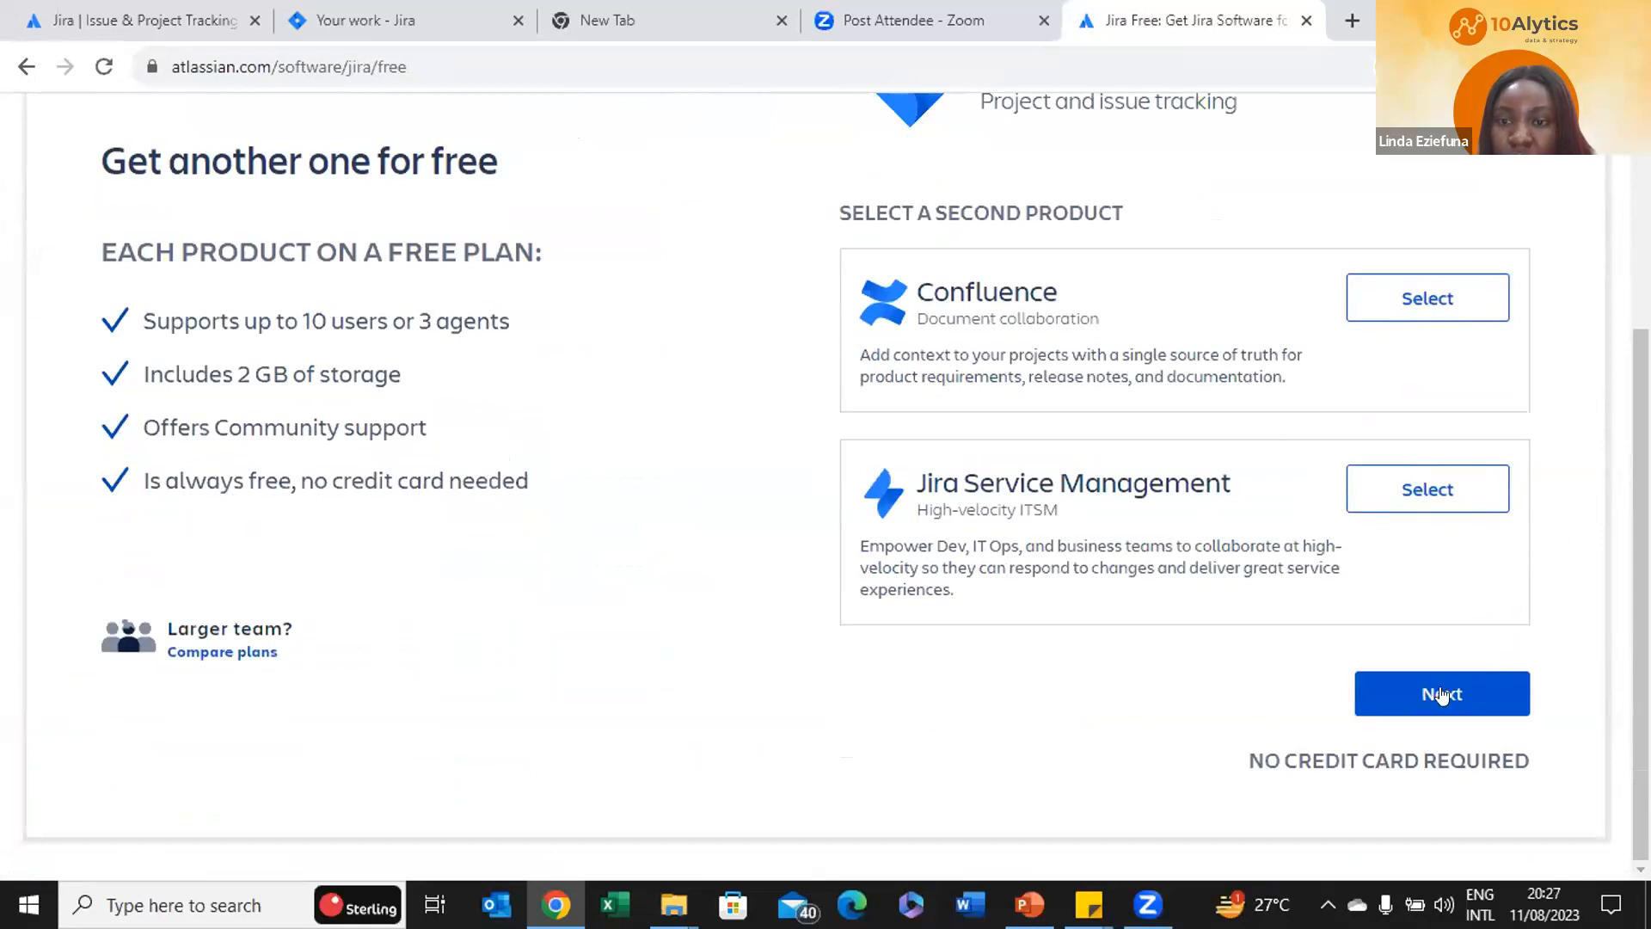
click(1460, 292)
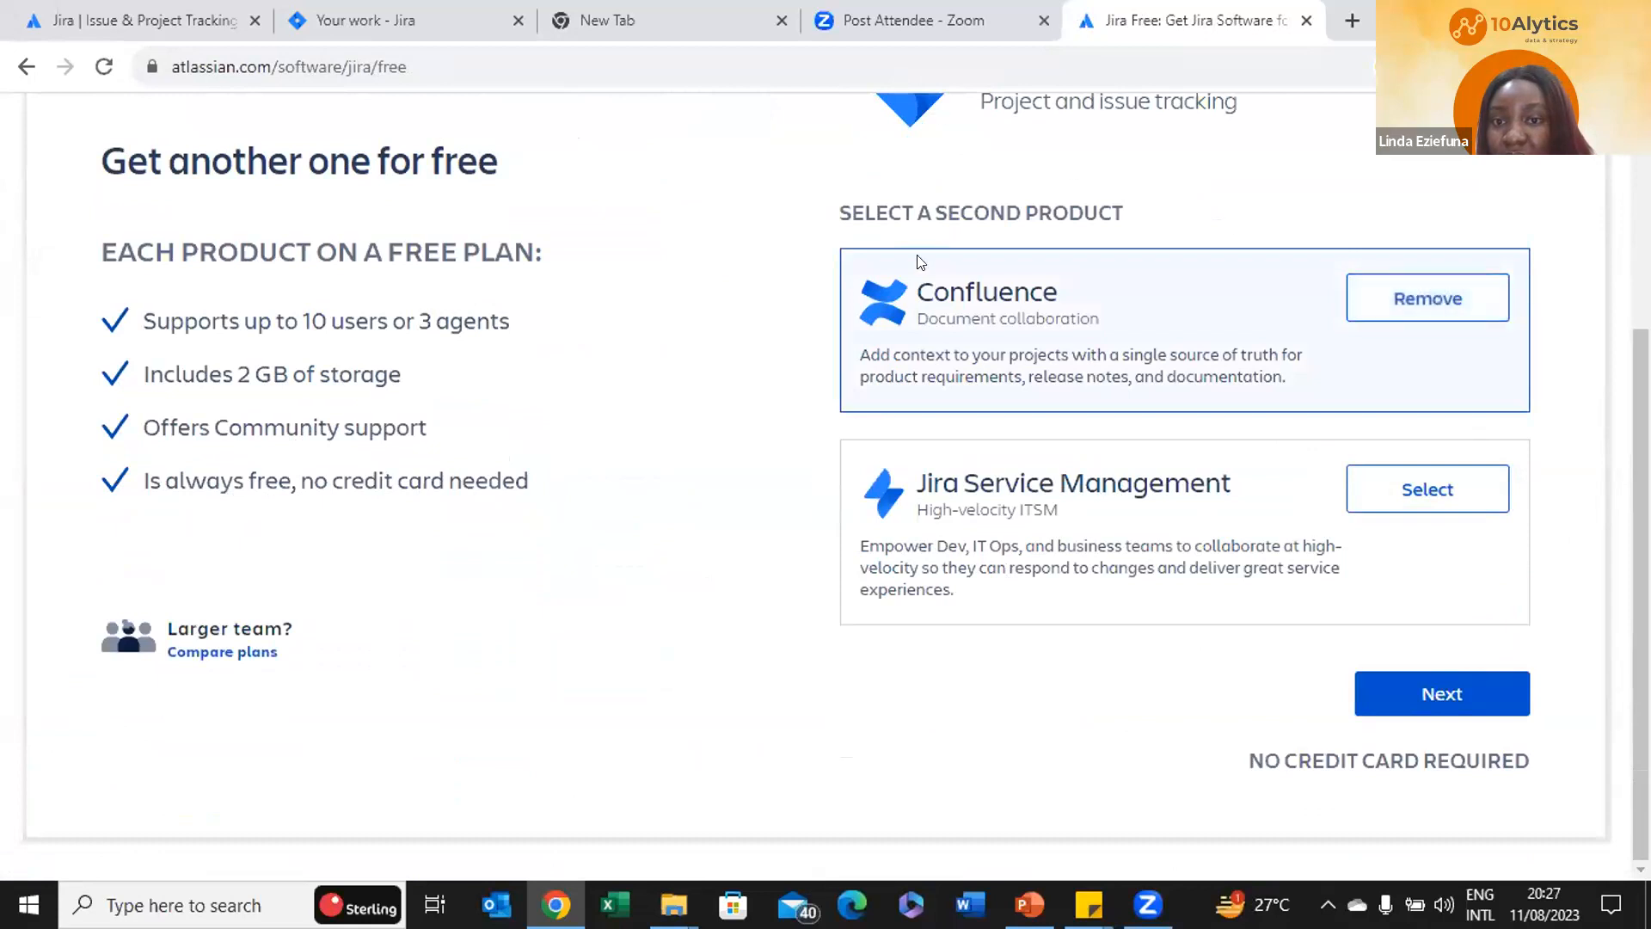
scroll(1133, 173, up, 2)
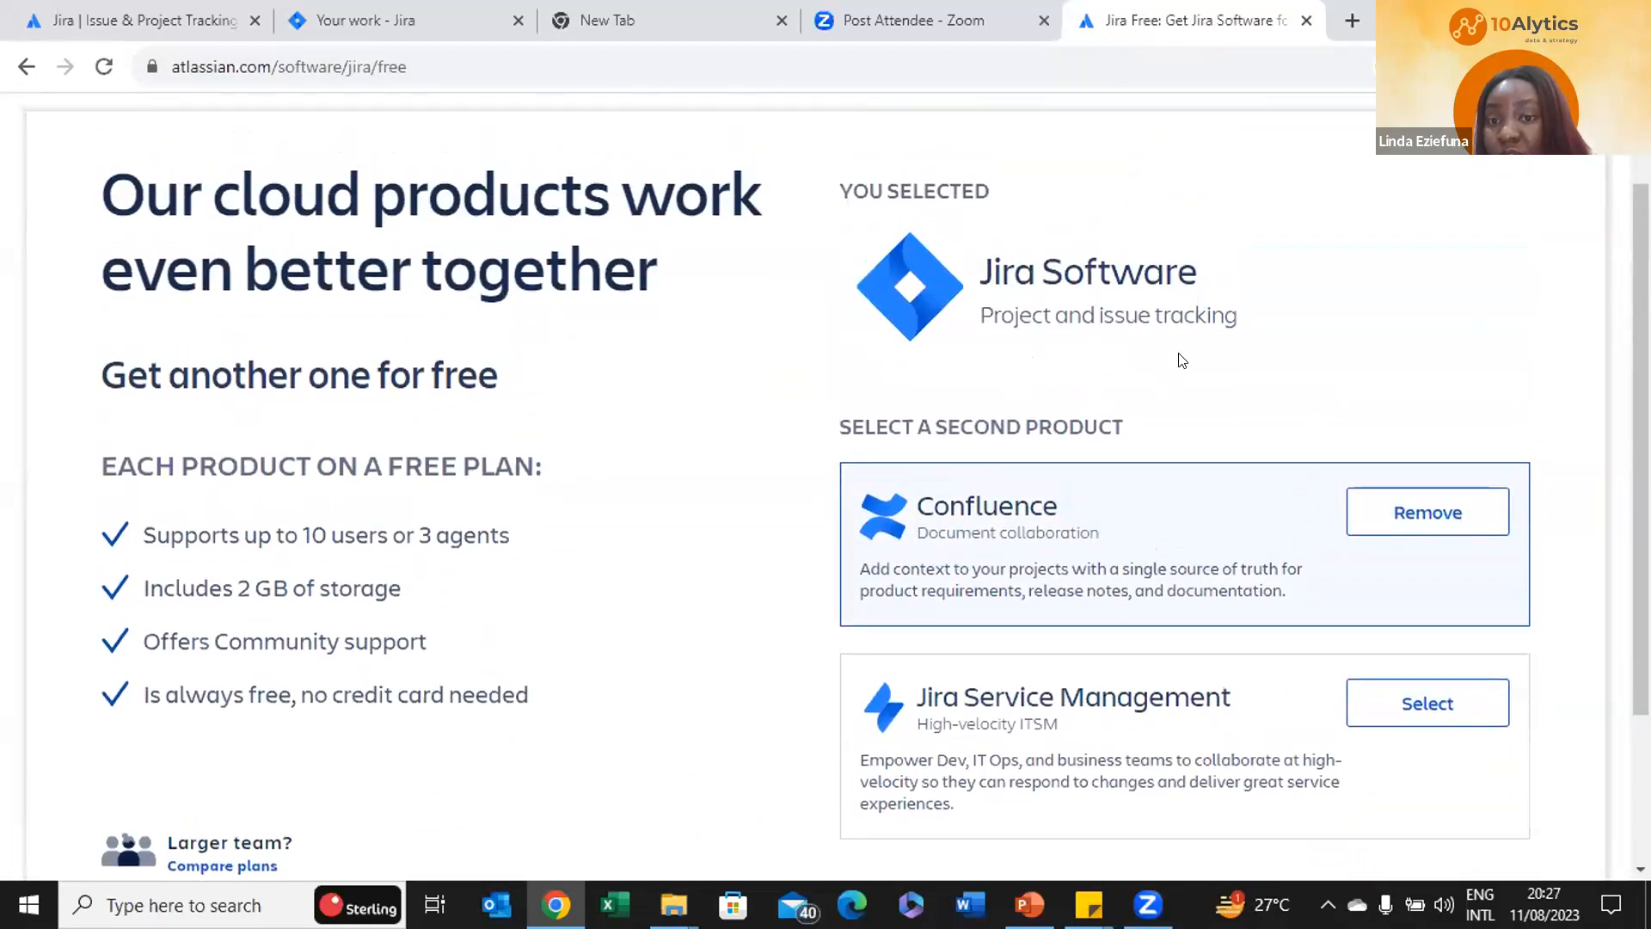
scroll(1182, 359, down, 2)
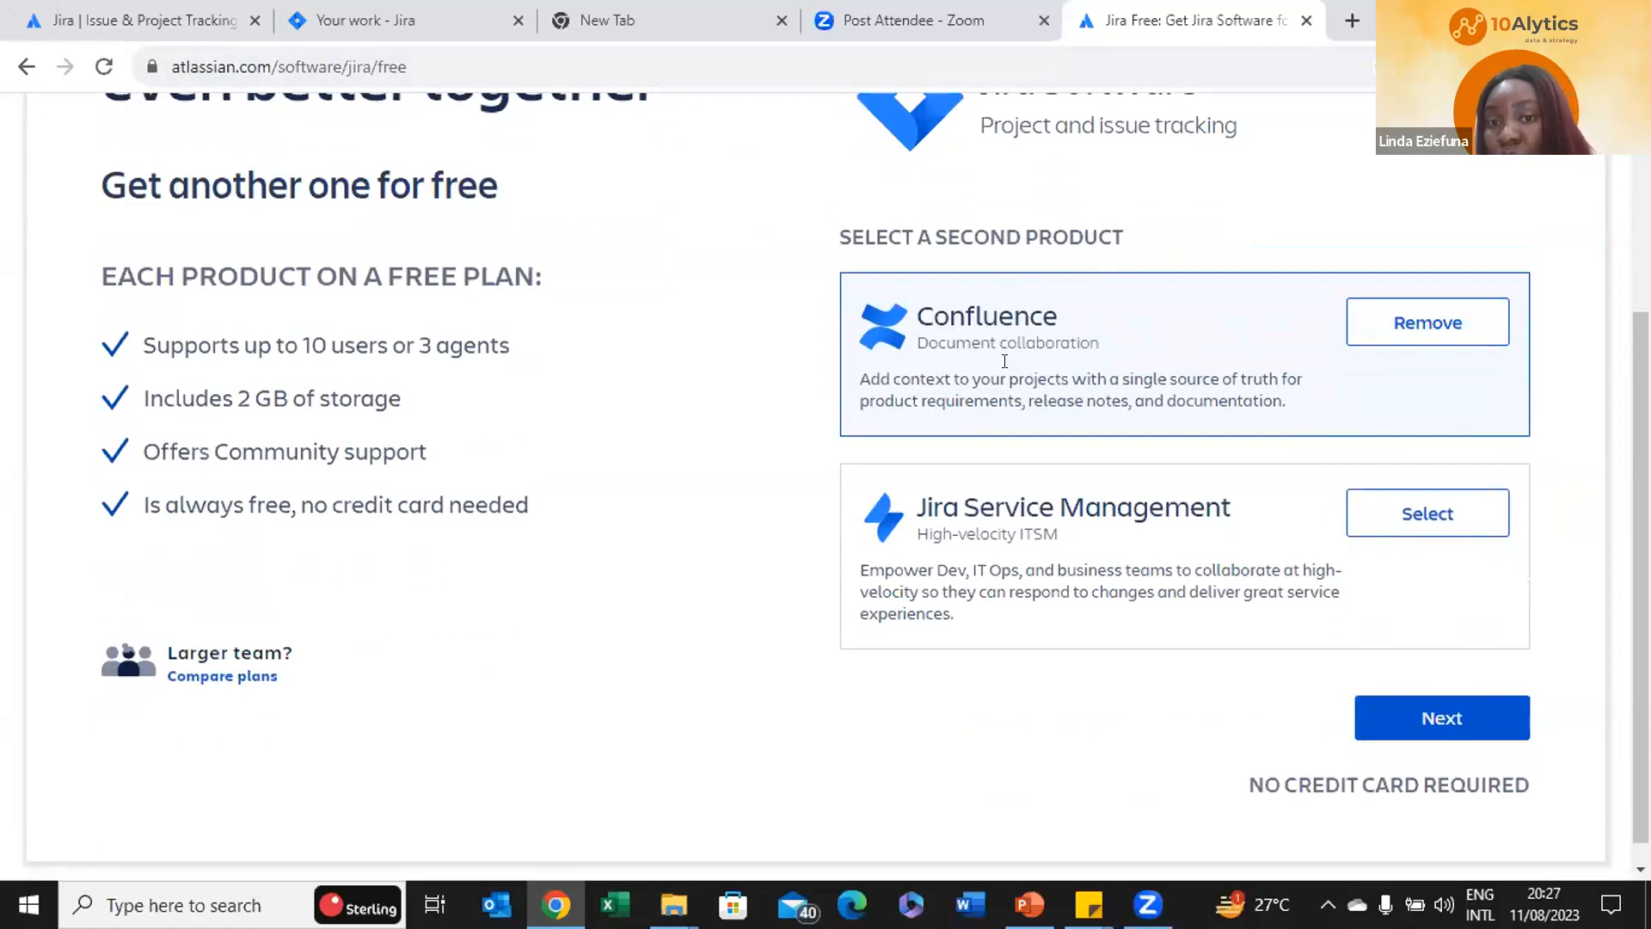
Try signing in with a different Atlassian account, then return and continue with the existing one
click(1419, 714)
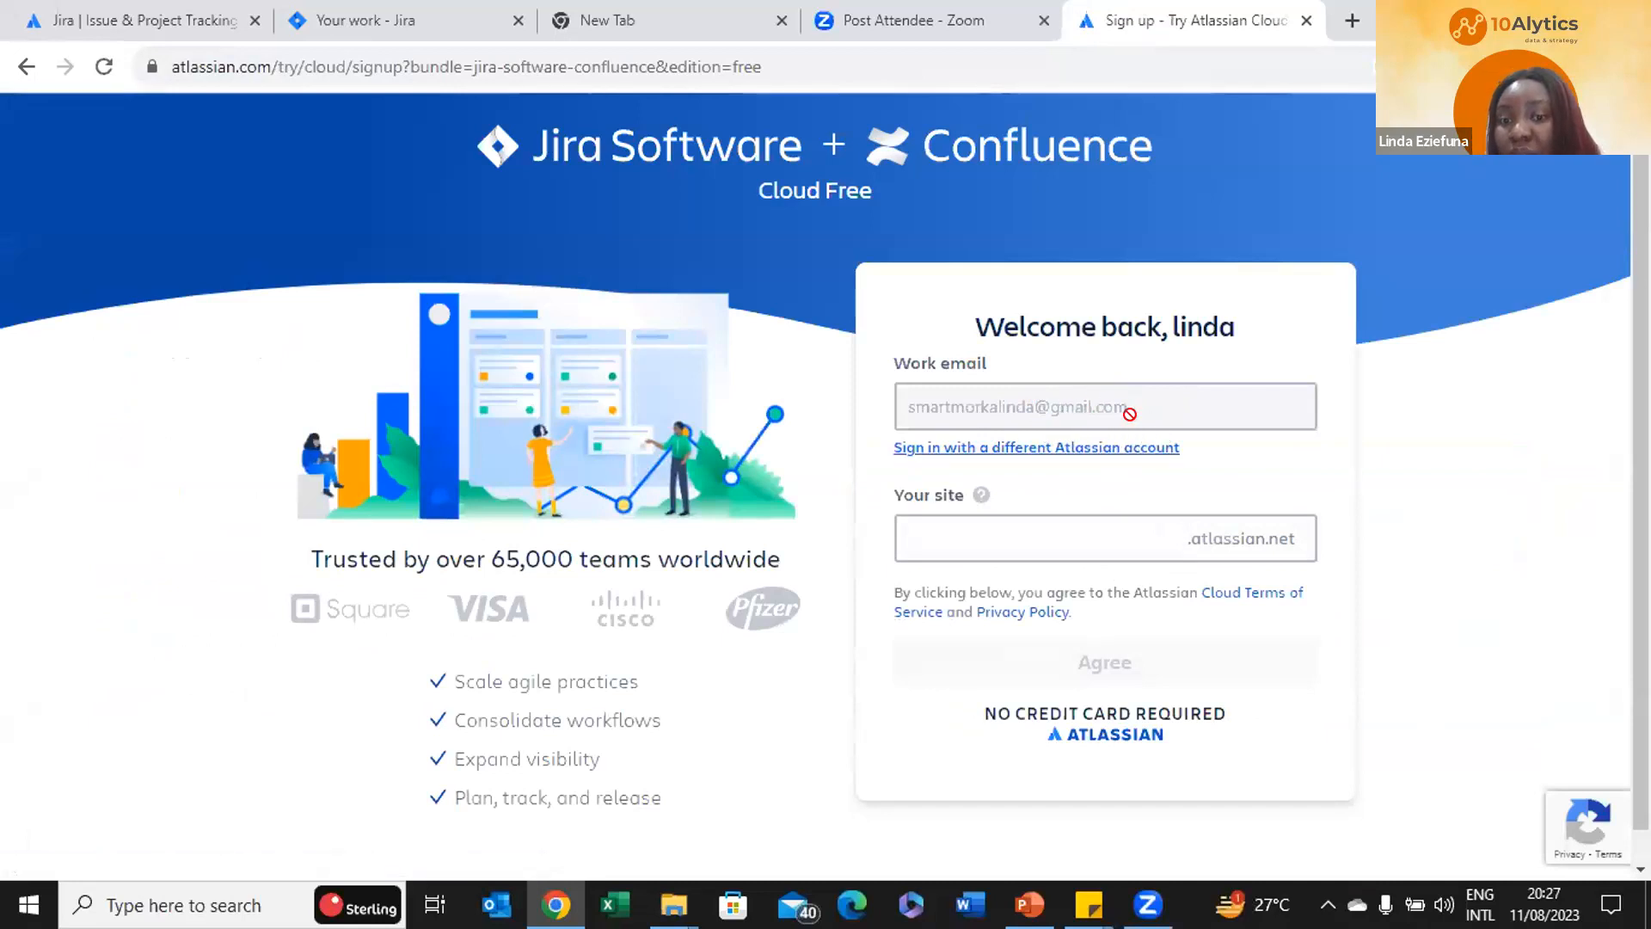
click(1080, 447)
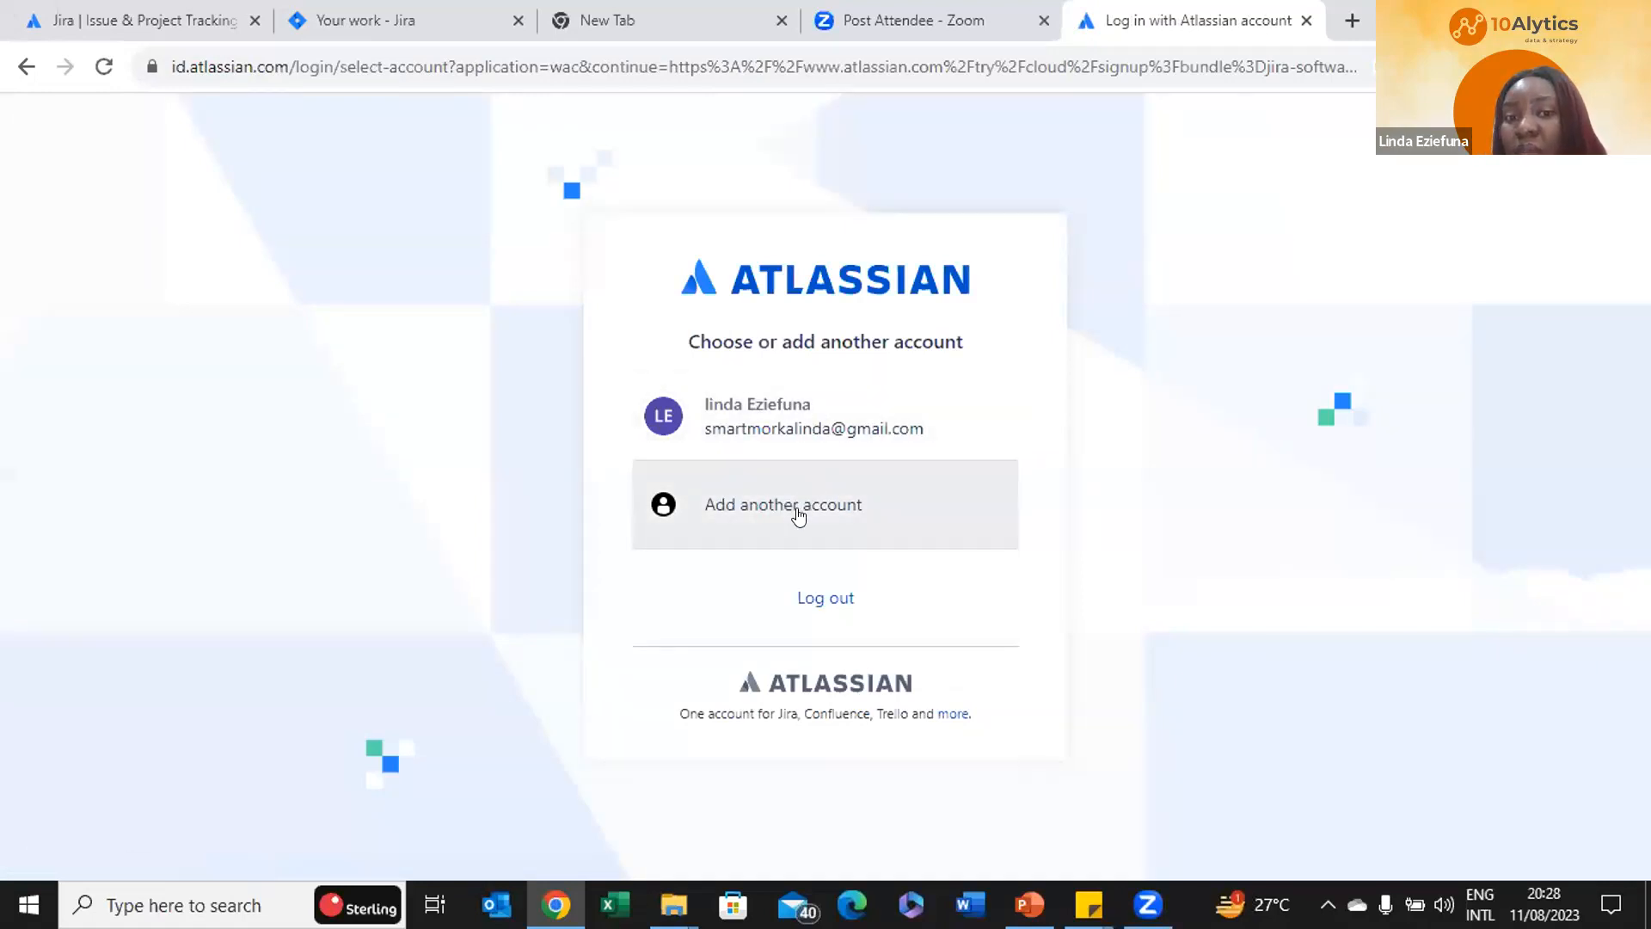
click(798, 514)
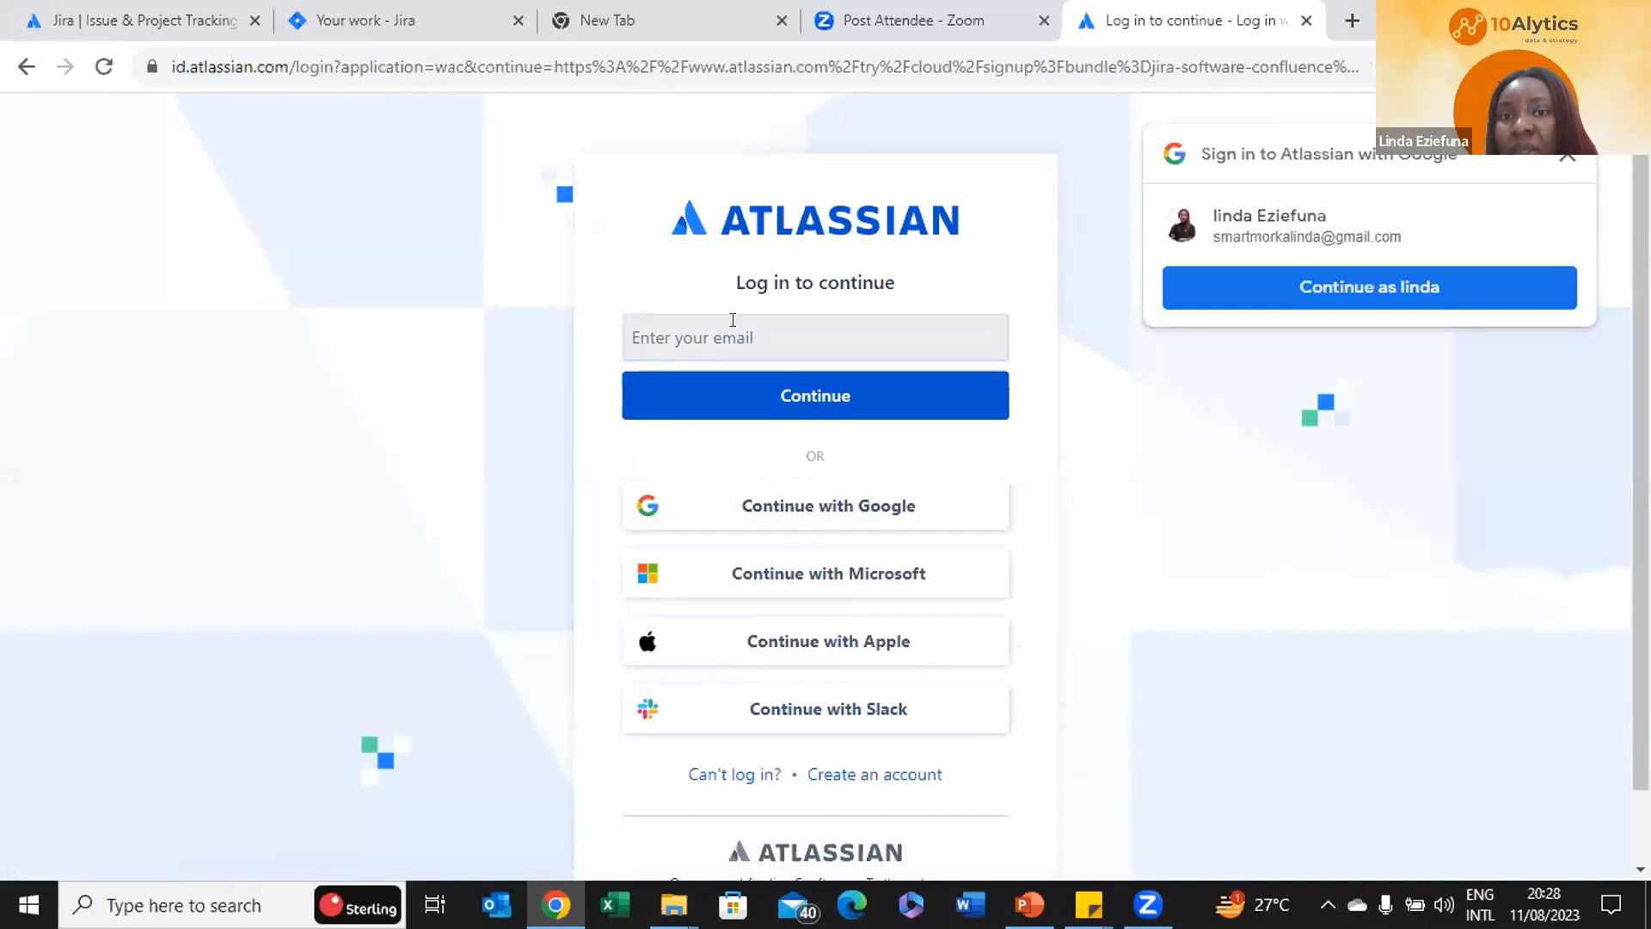
click(28, 66)
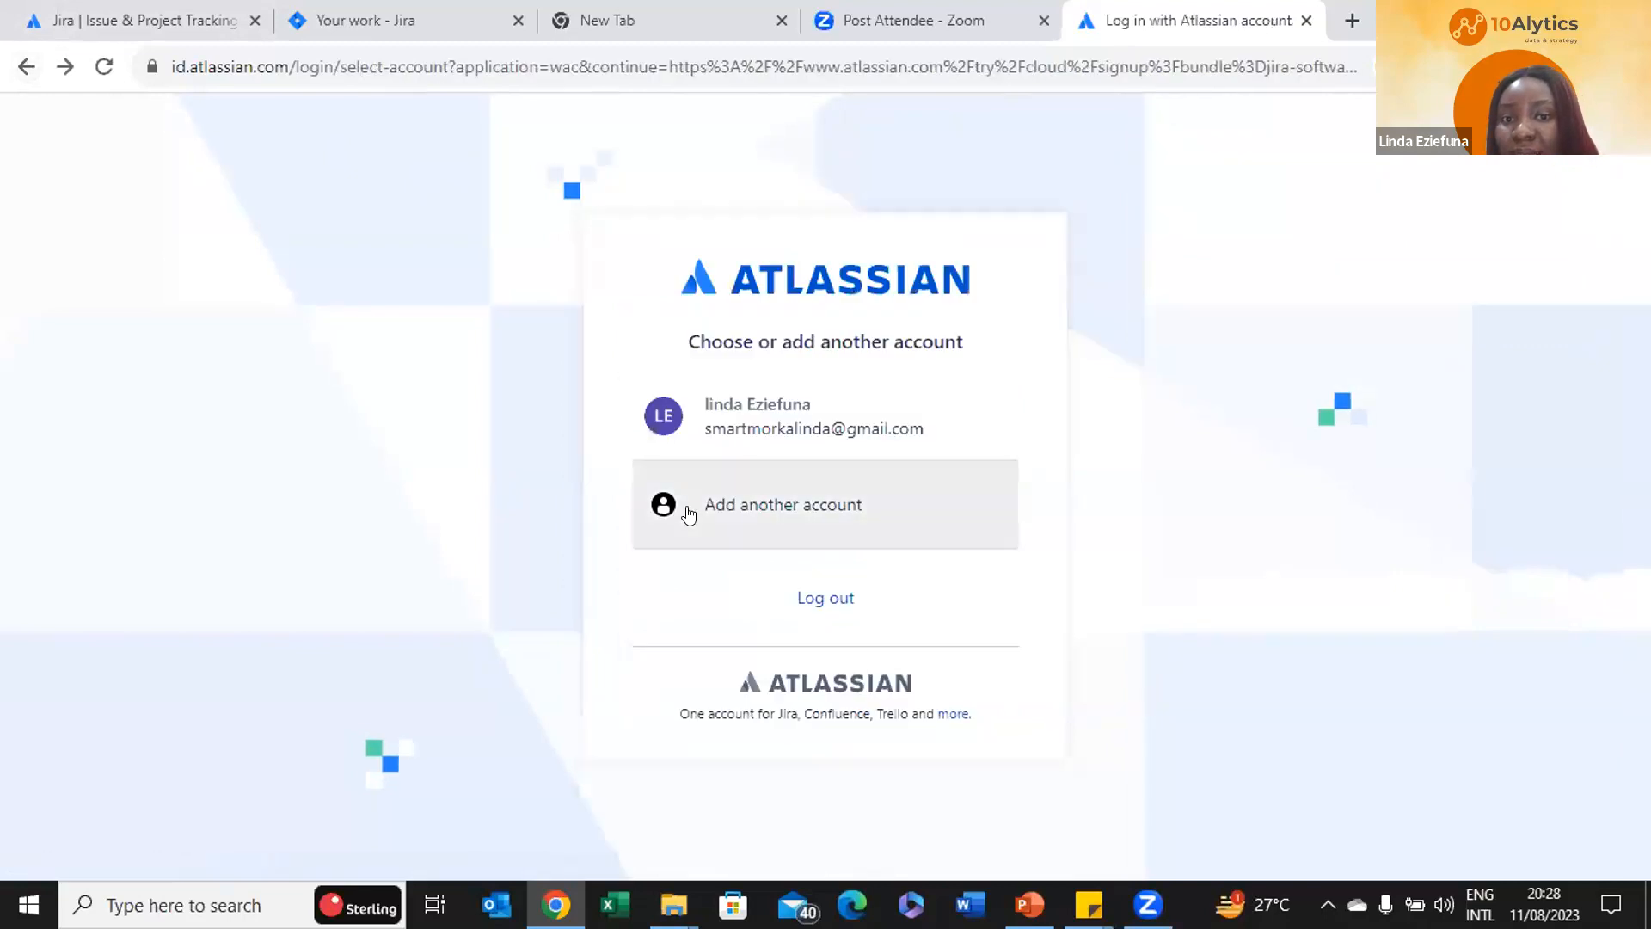
click(771, 438)
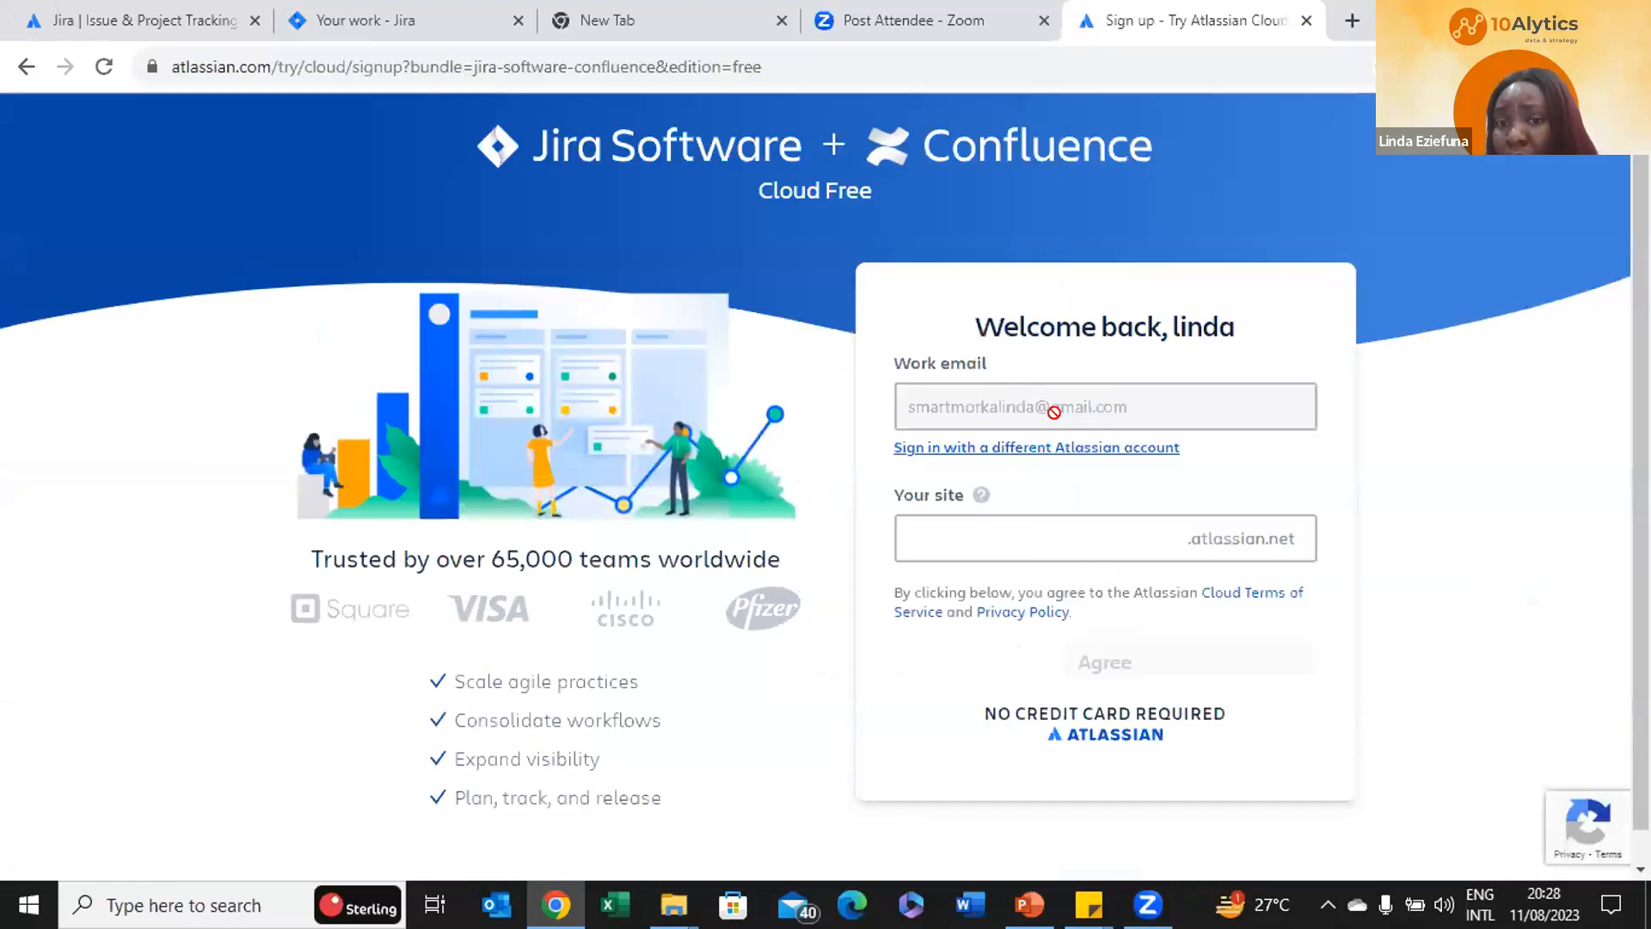
Enter an available site name for the new site and agree to the terms
click(975, 537)
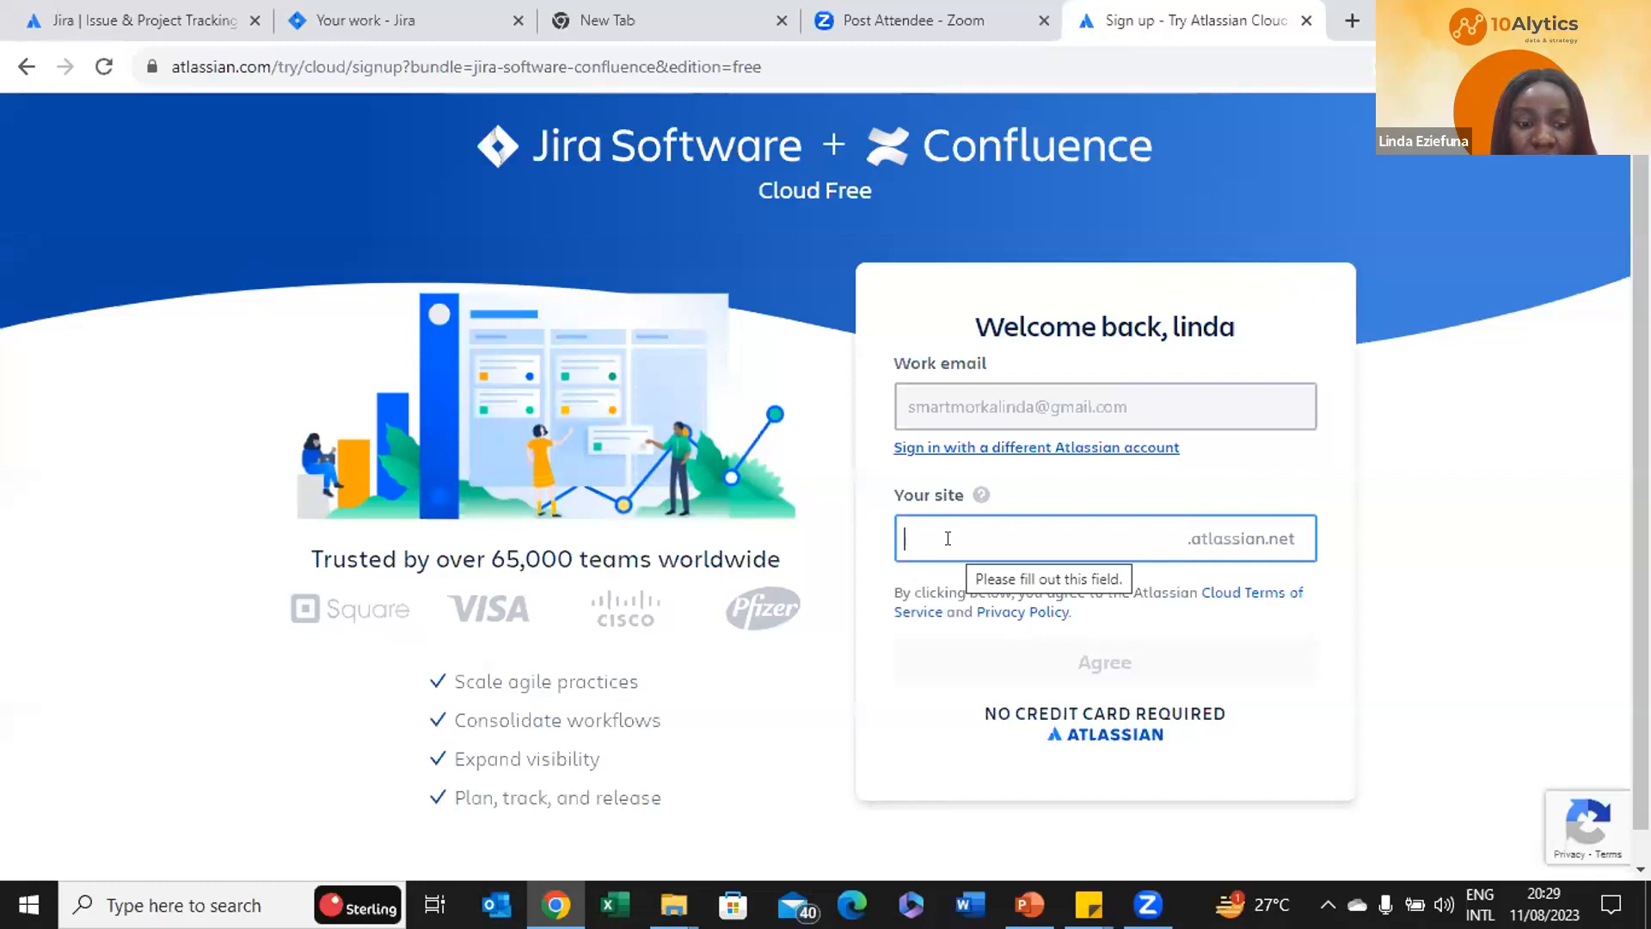
text(l)
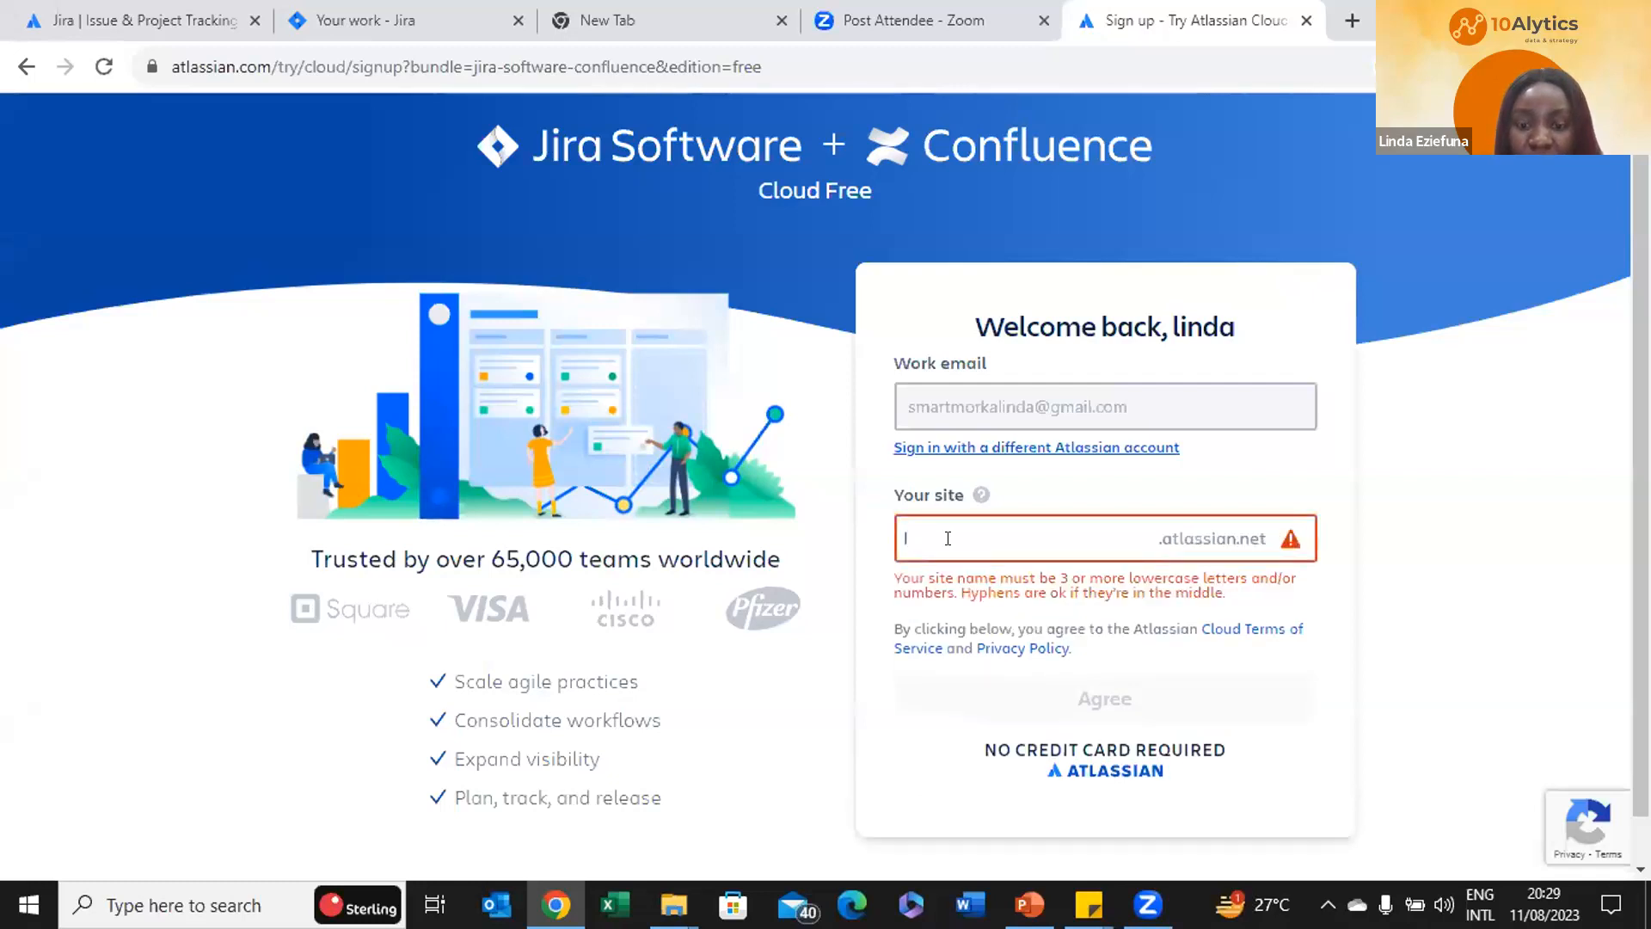
text(inda)
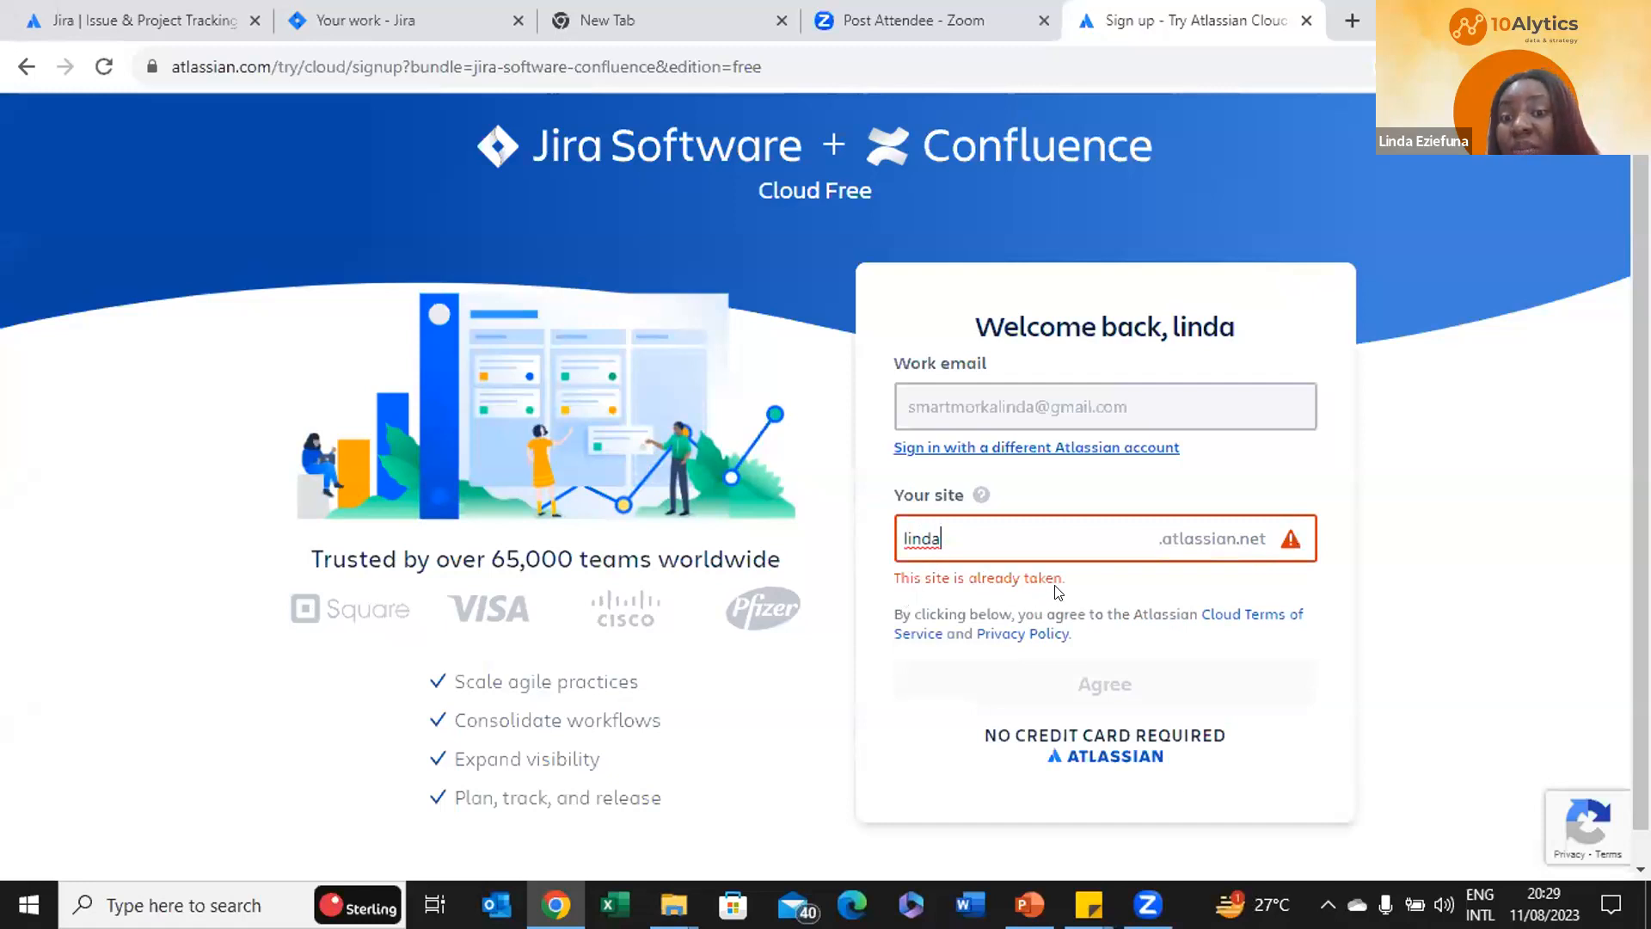
text(123)
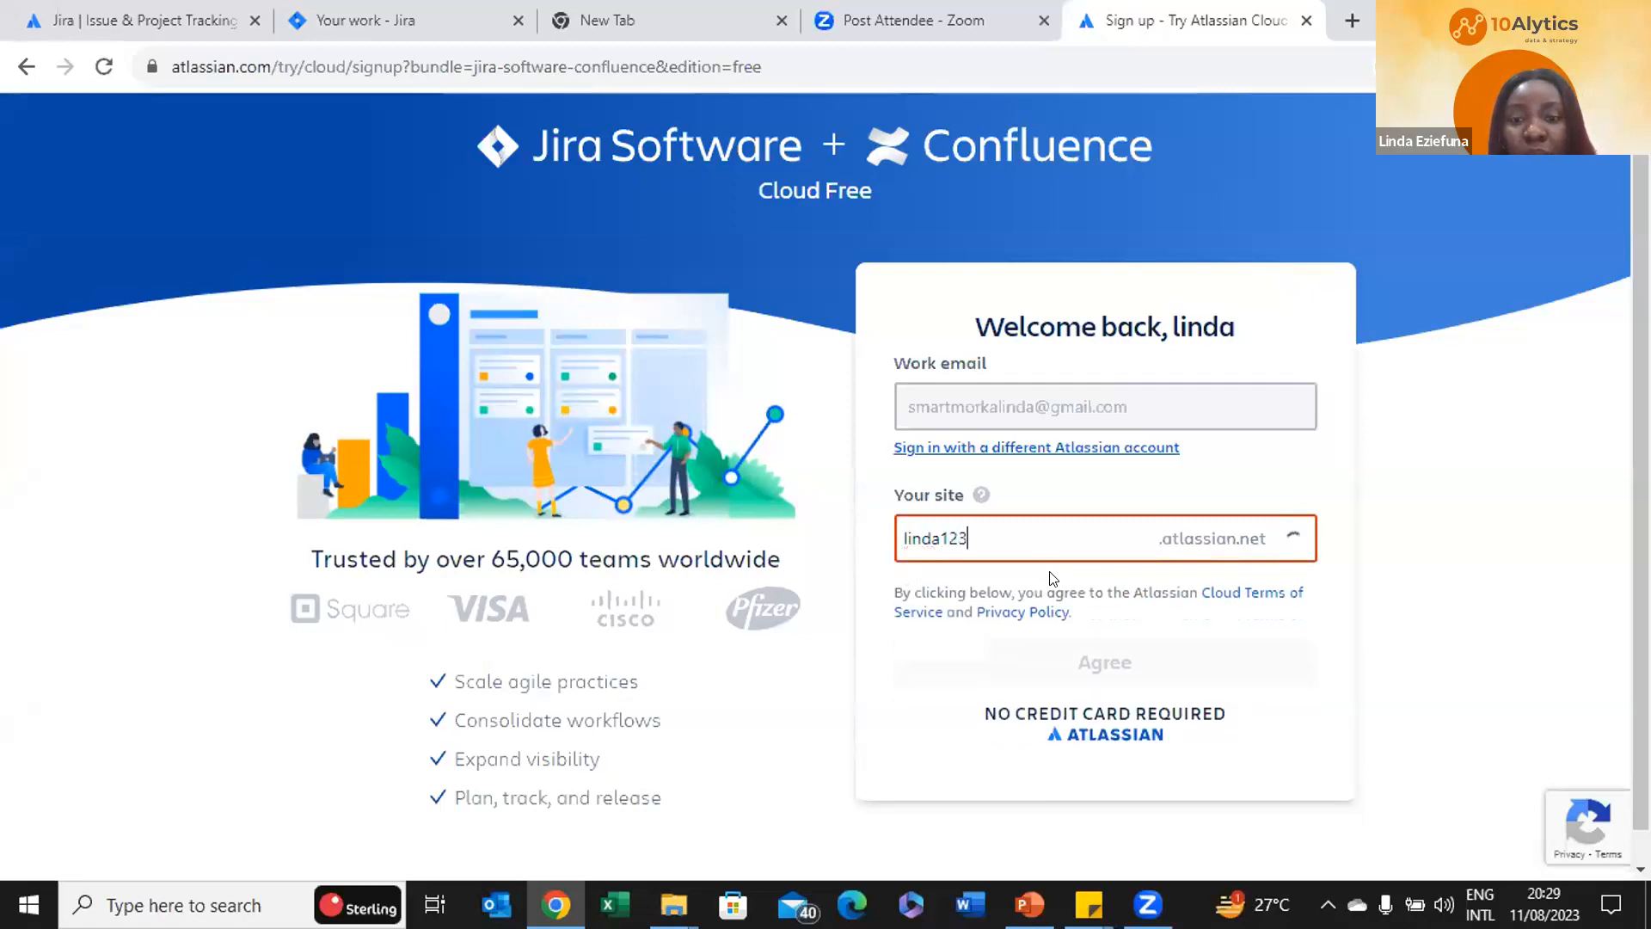
text(456)
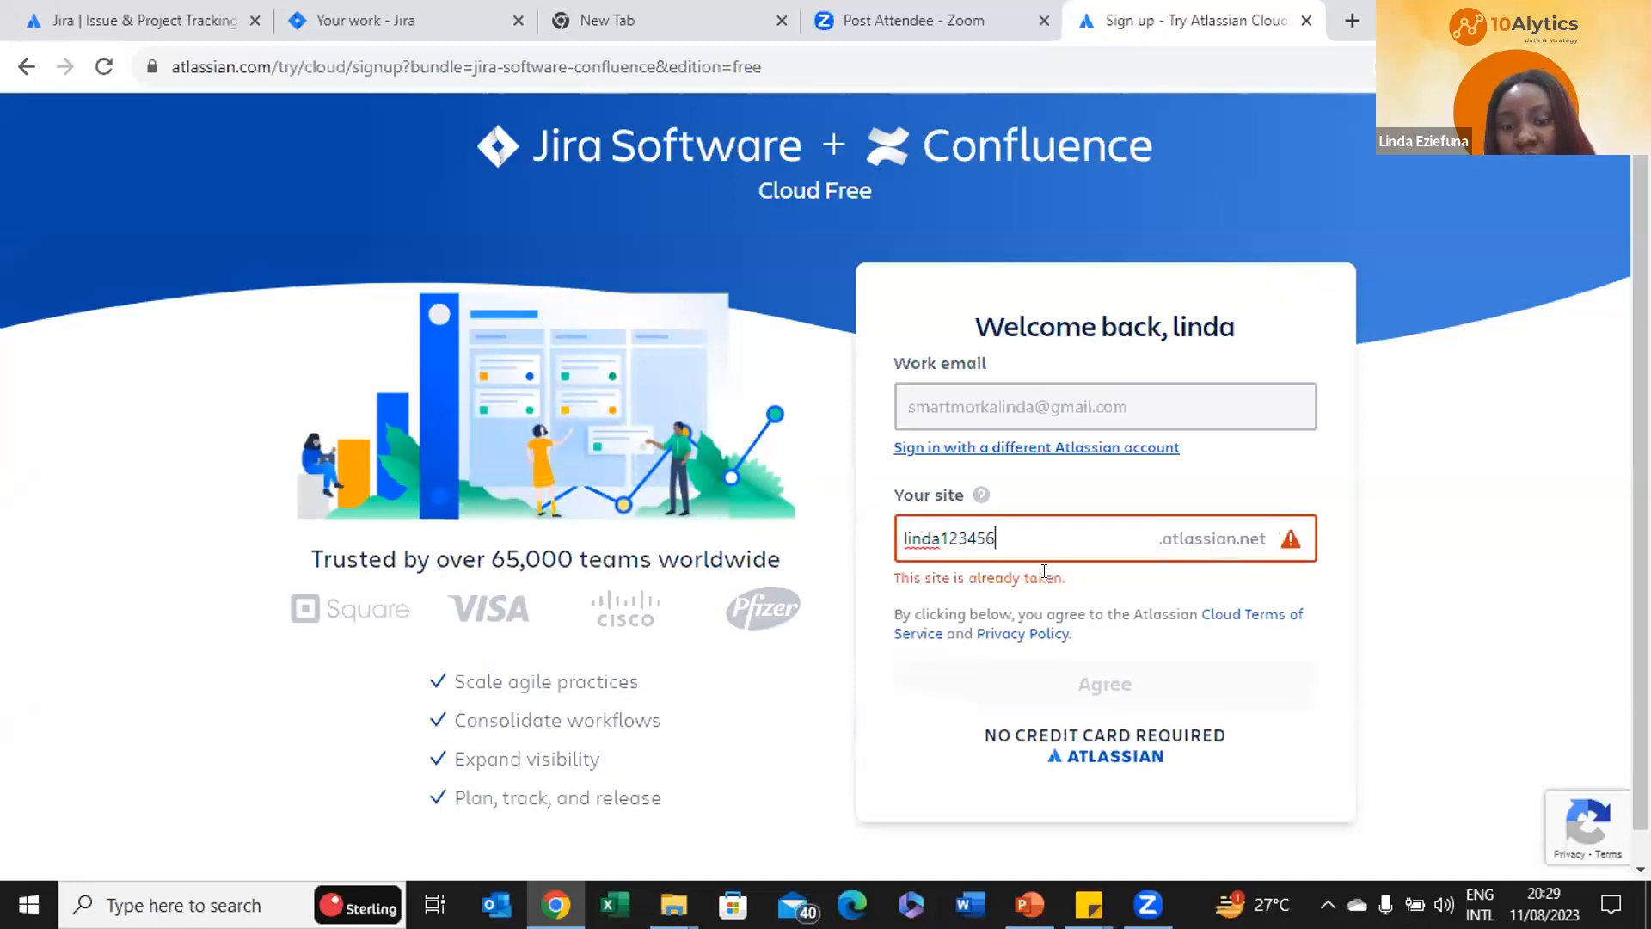
text(6)
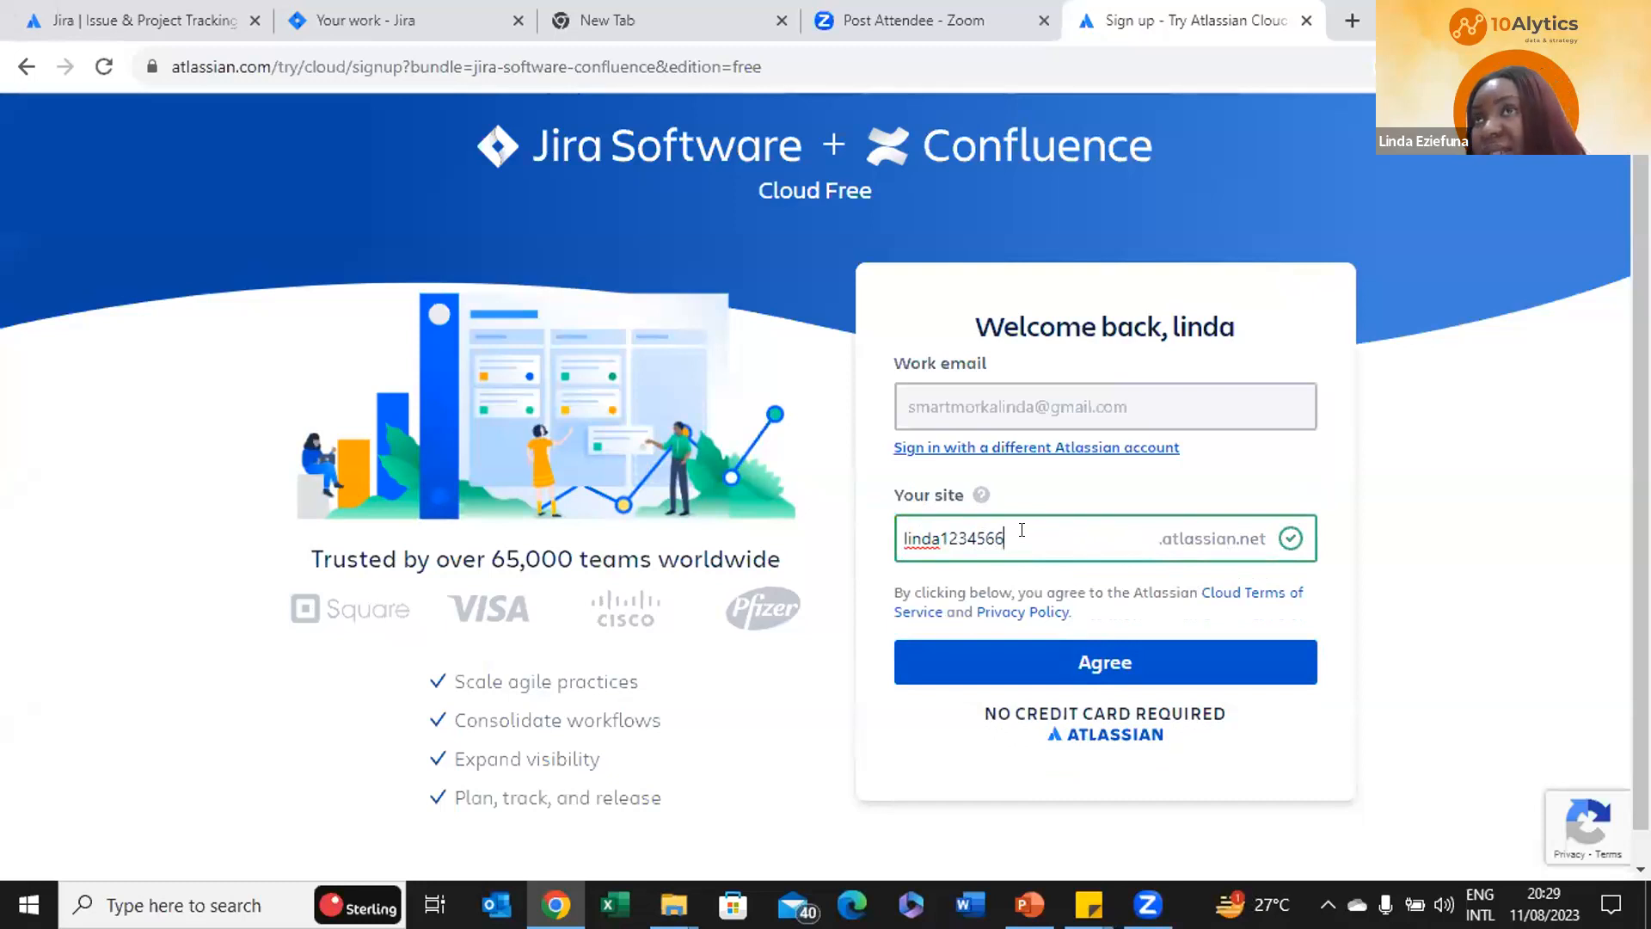
key(BackSpace)
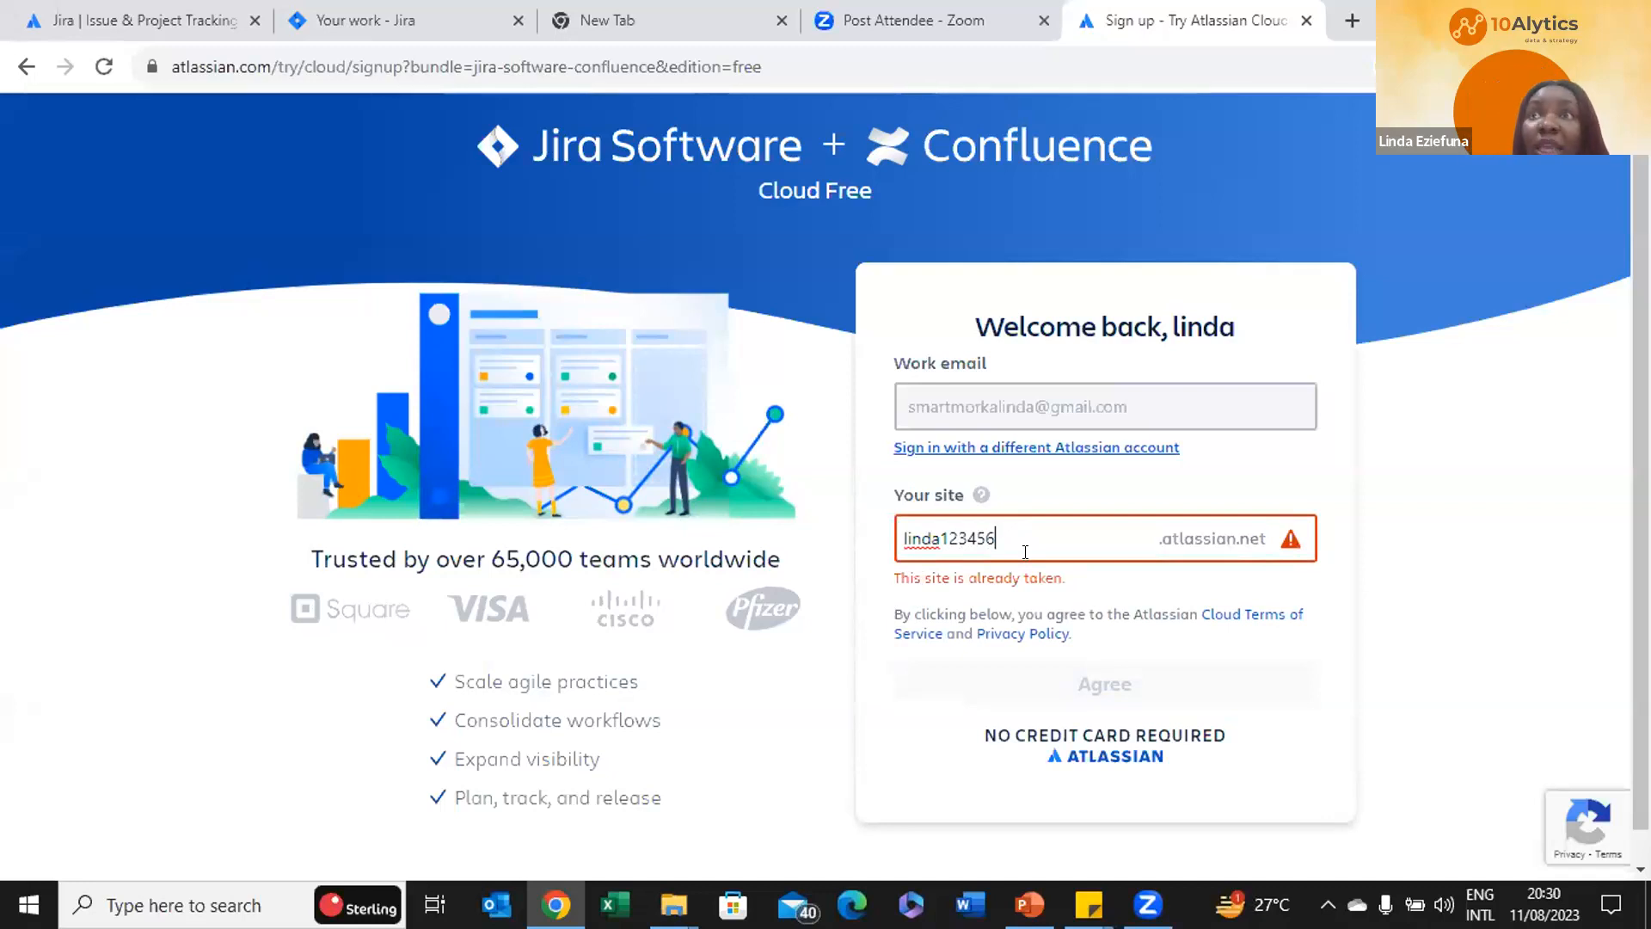
text(6)
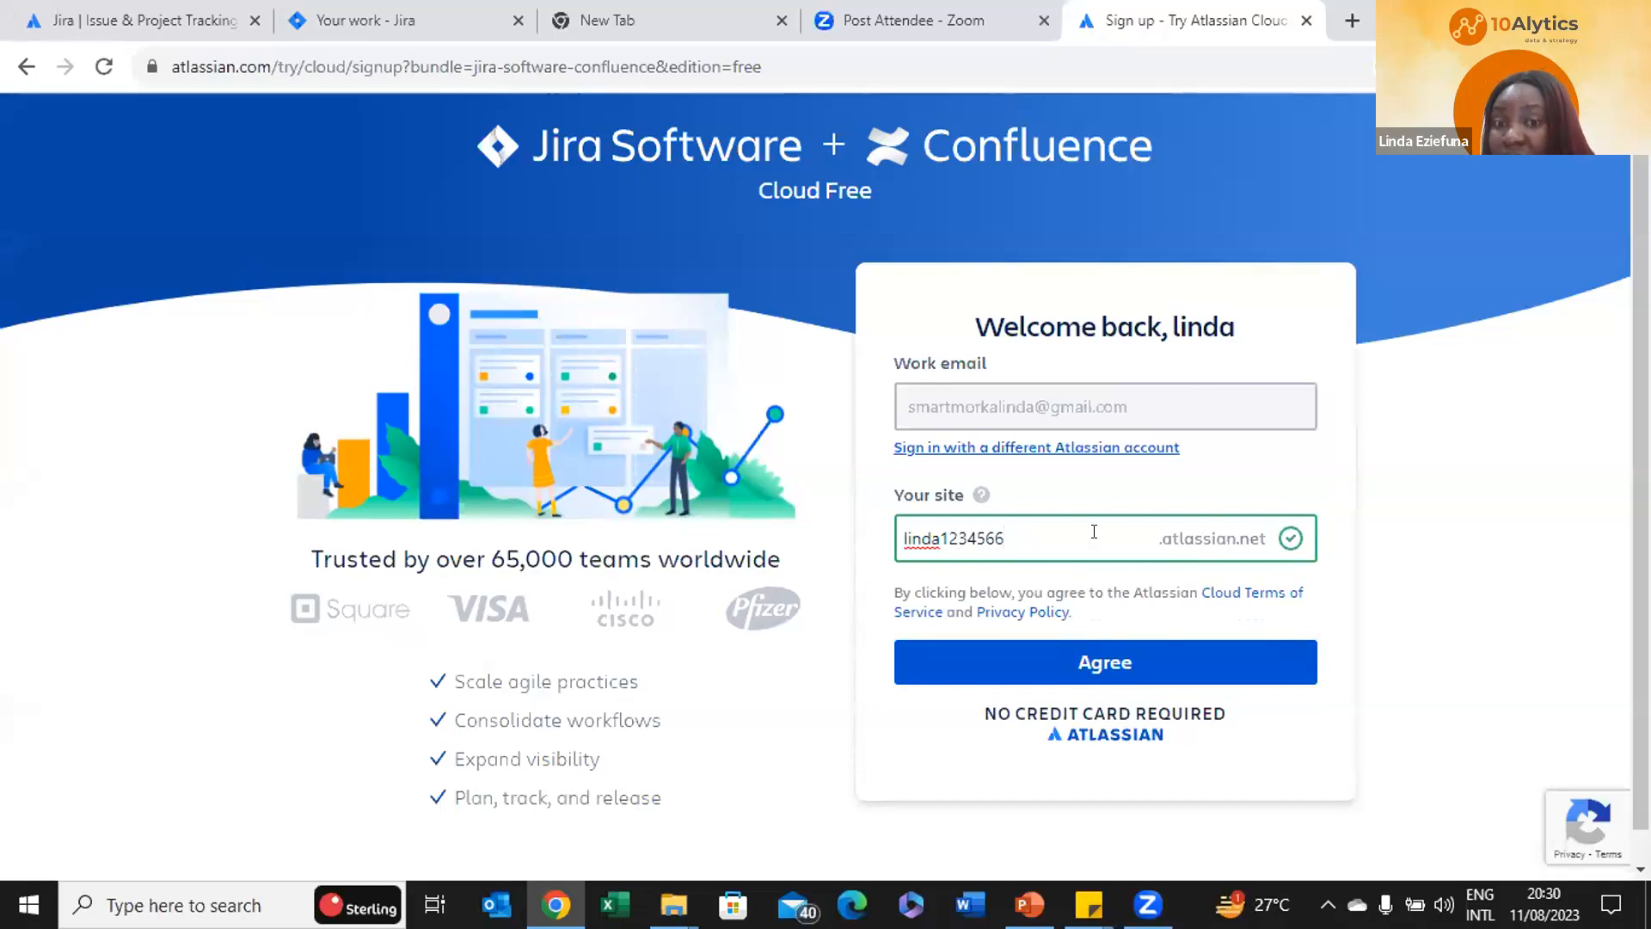
click(1062, 670)
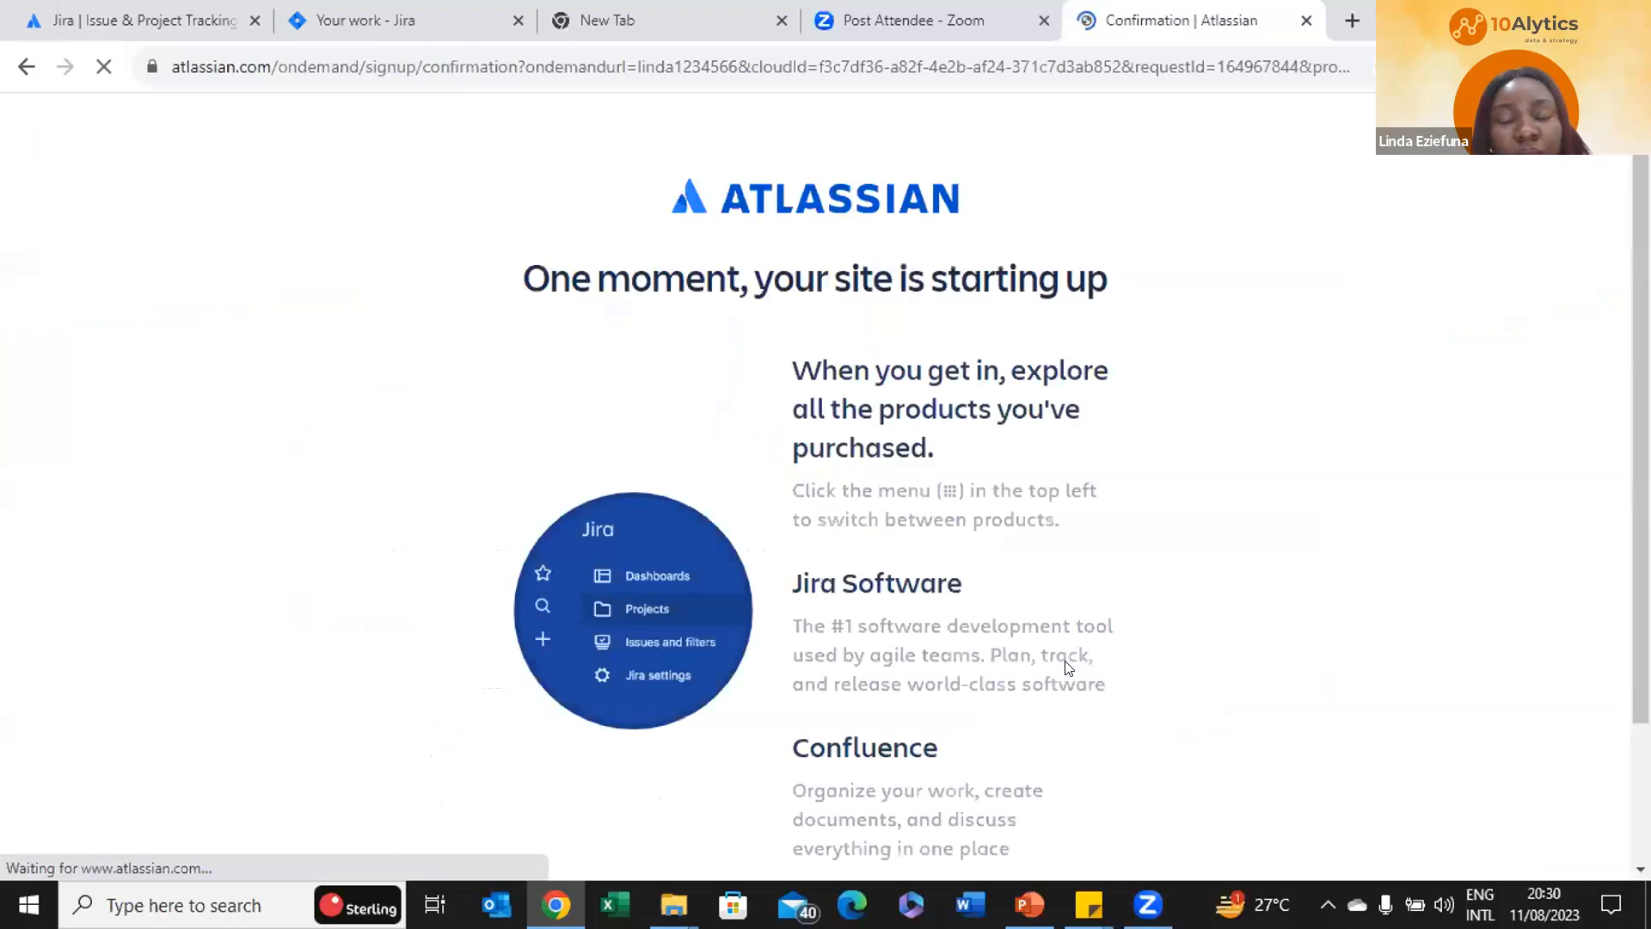
scroll(1058, 602, down, 2)
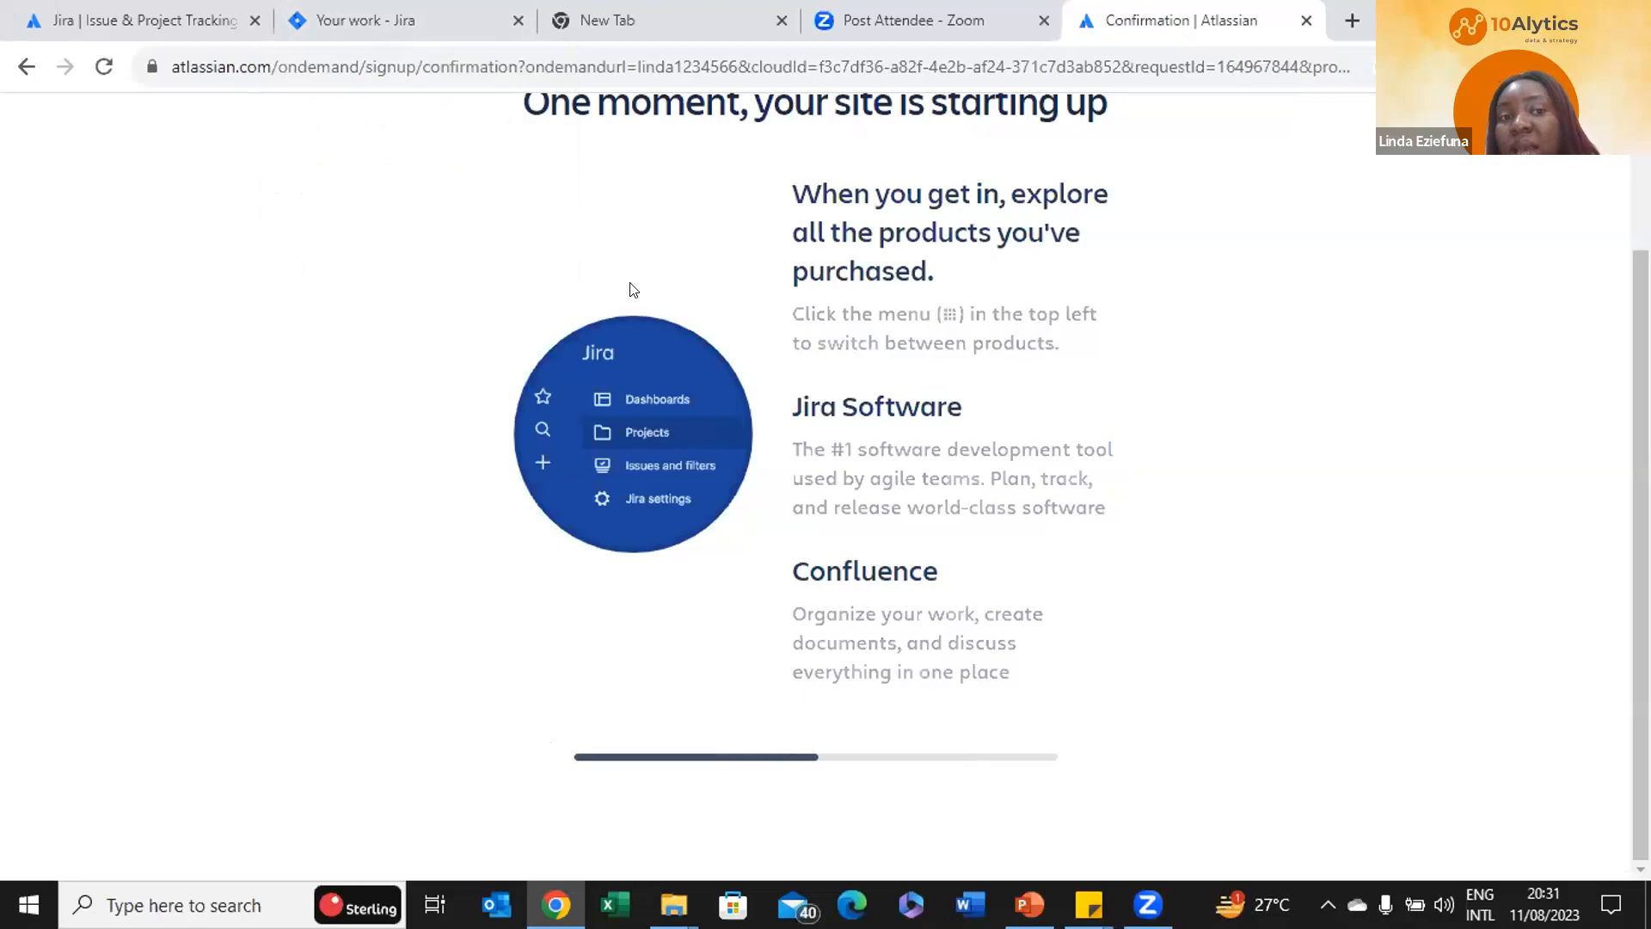
click(361, 12)
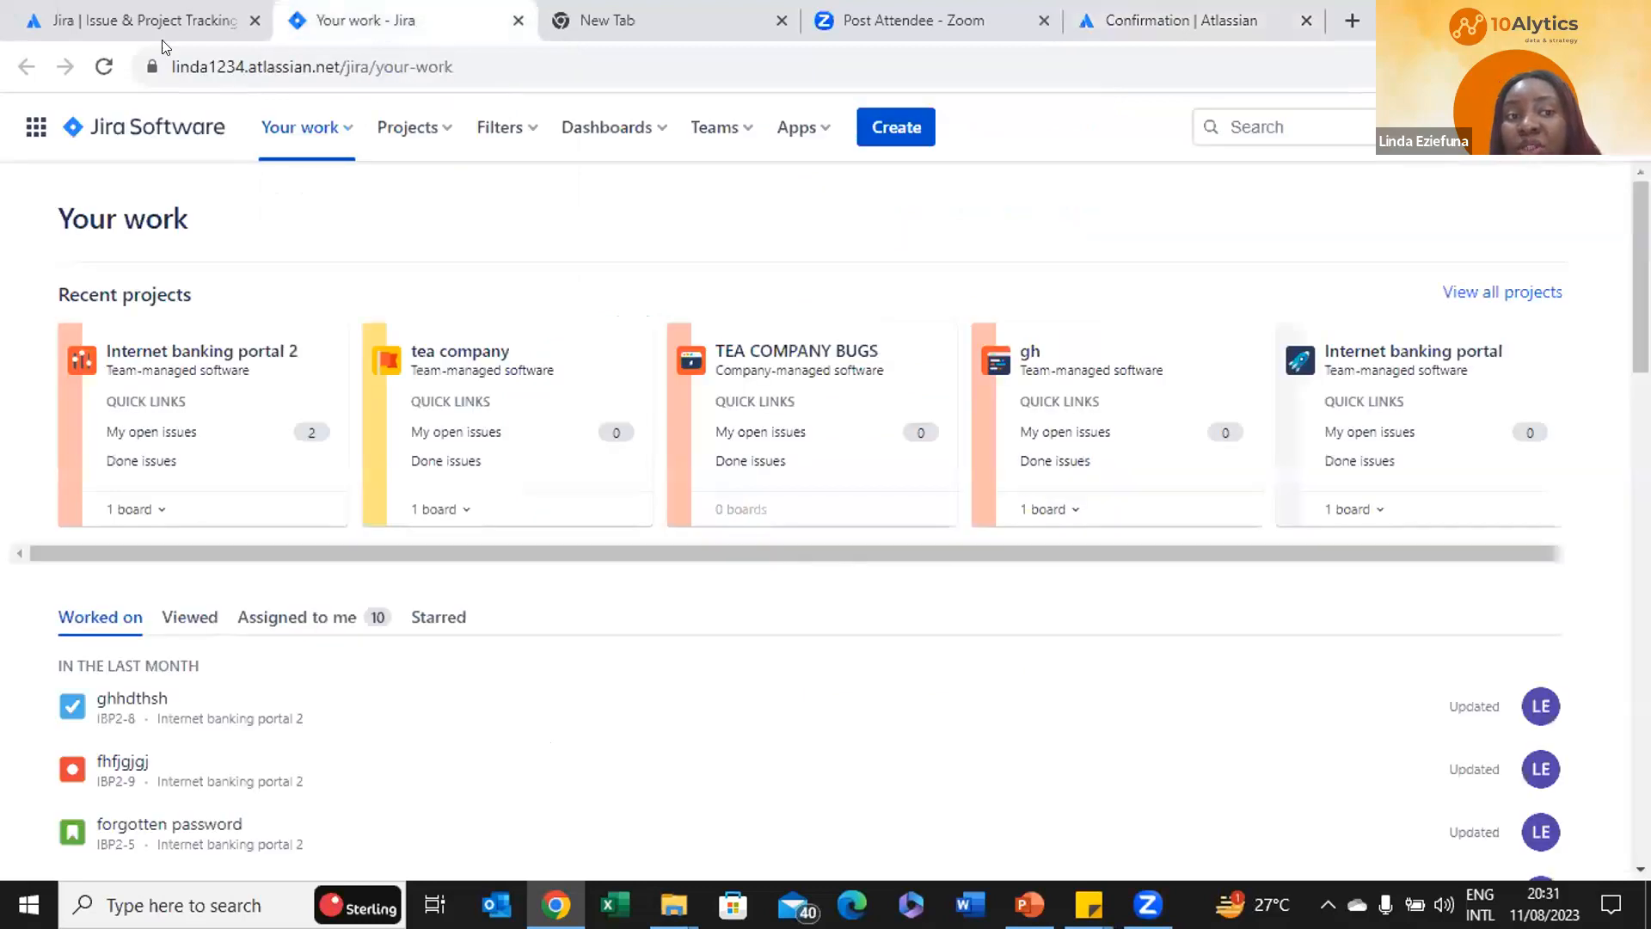
click(32, 128)
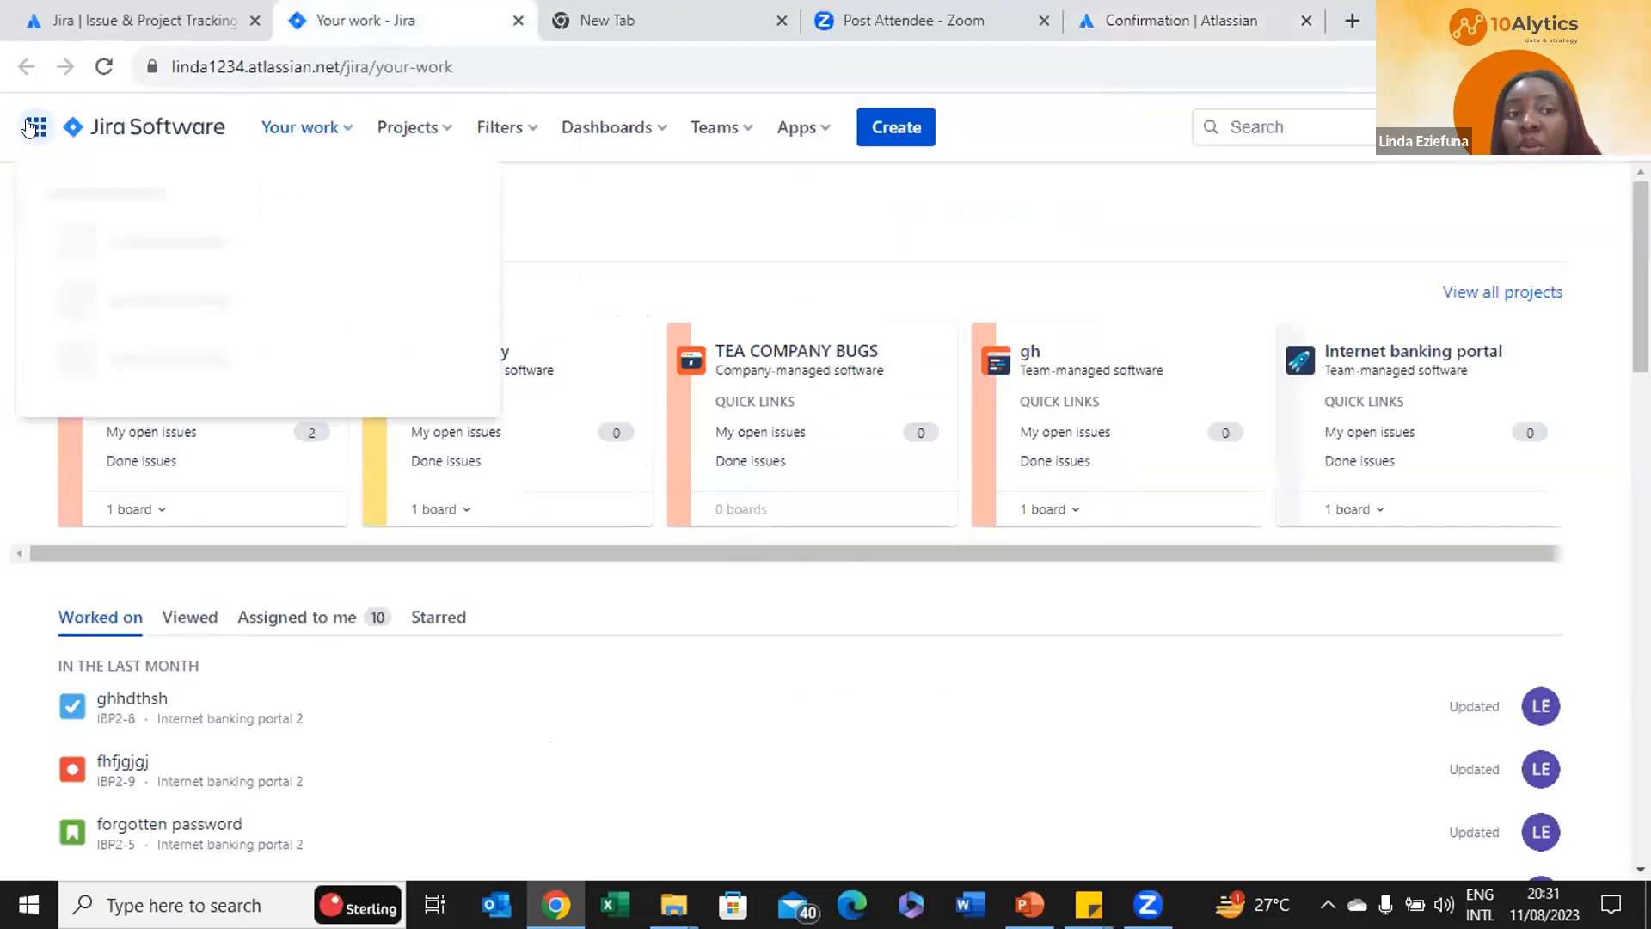
click(1204, 12)
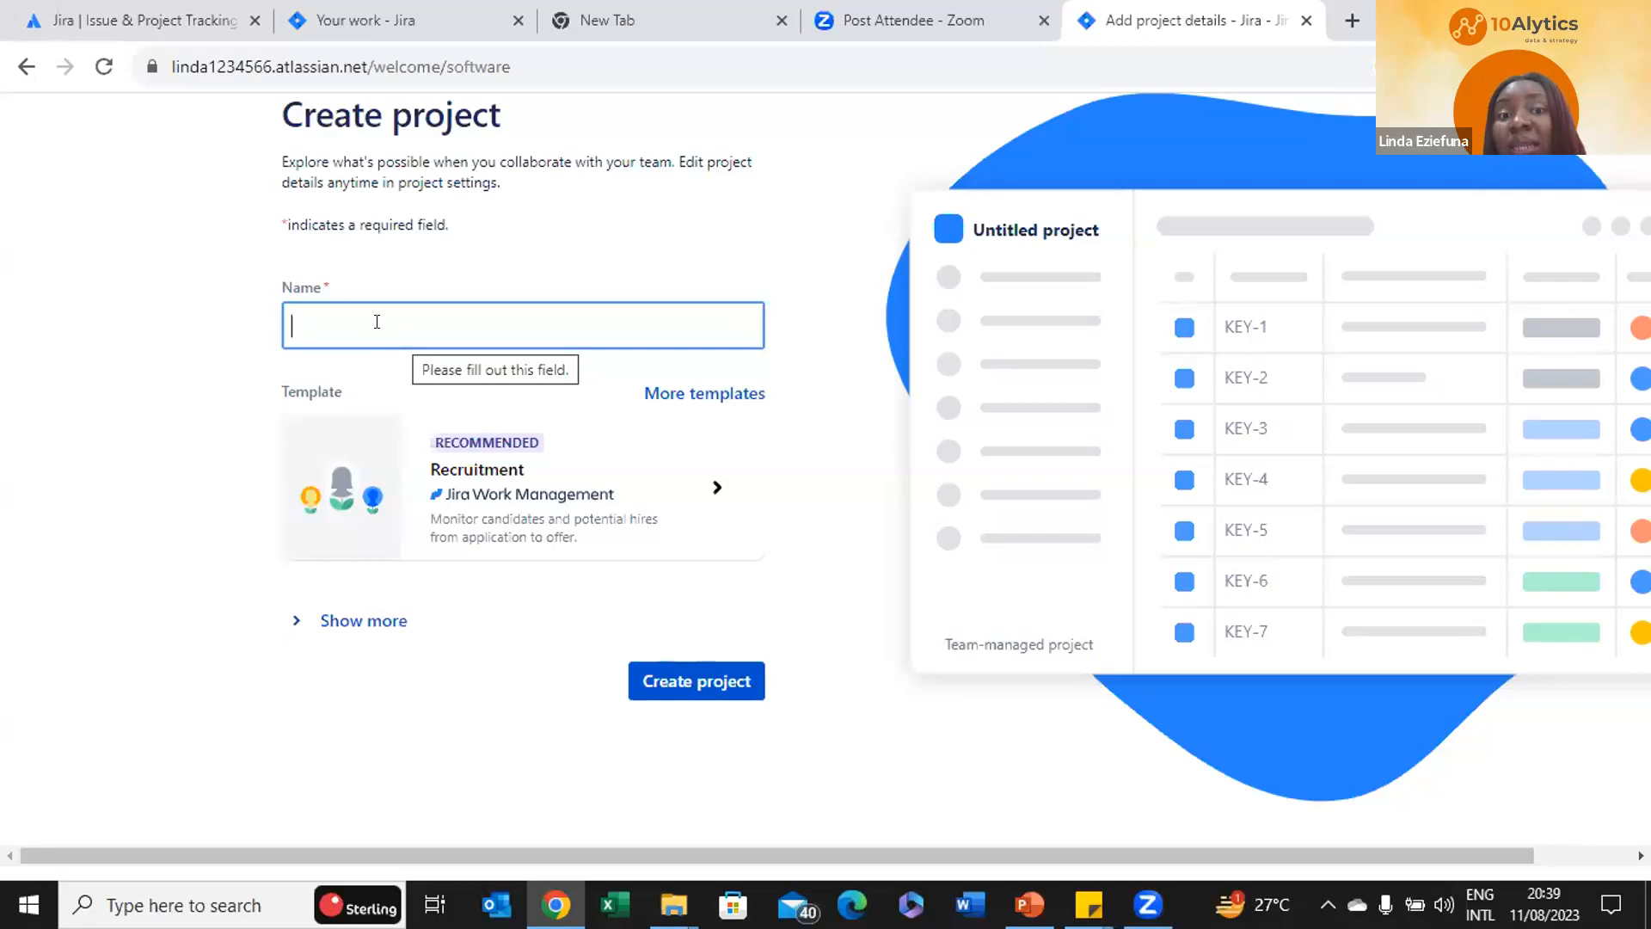
Try project names 'Leave', 'automat' and 'Standarzizing', then clear the Name field
text(Leave)
key(BackSpace)
key(BackSpace)
key(BackSpace)
key(BackSpace)
key(BackSpace)
key(BackSpace)
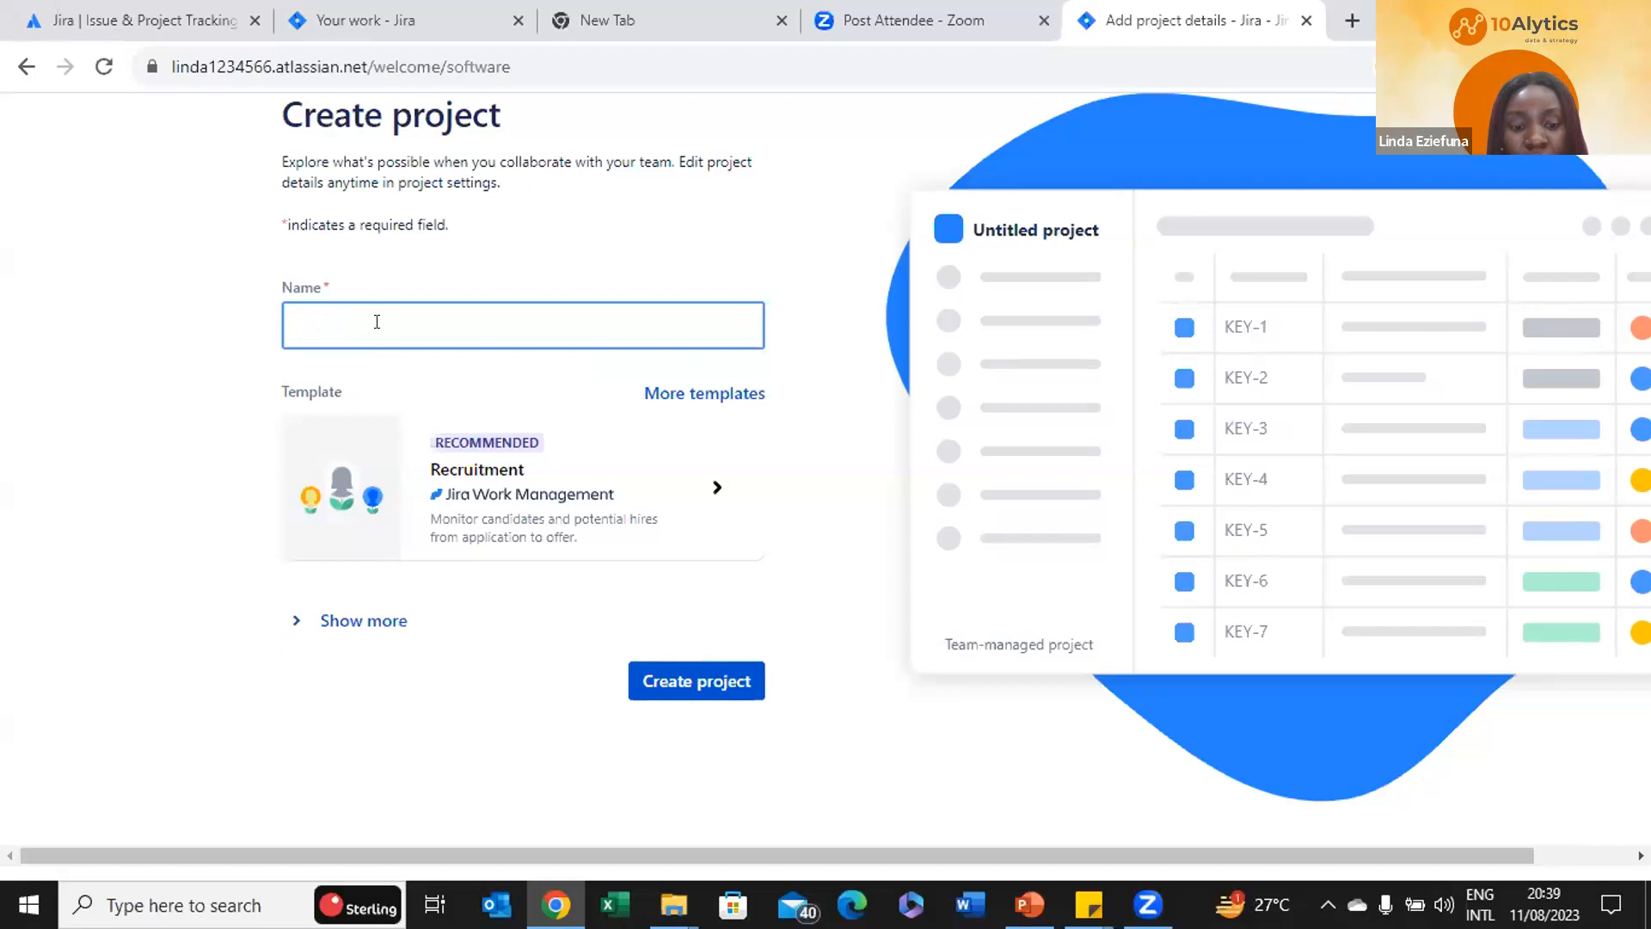
text(ay)
key(BackSpace)
text(utomat)
key(BackSpace)
key(BackSpace)
key(BackSpace)
key(BackSpace)
key(BackSpace)
key(BackSpace)
key(BackSpace)
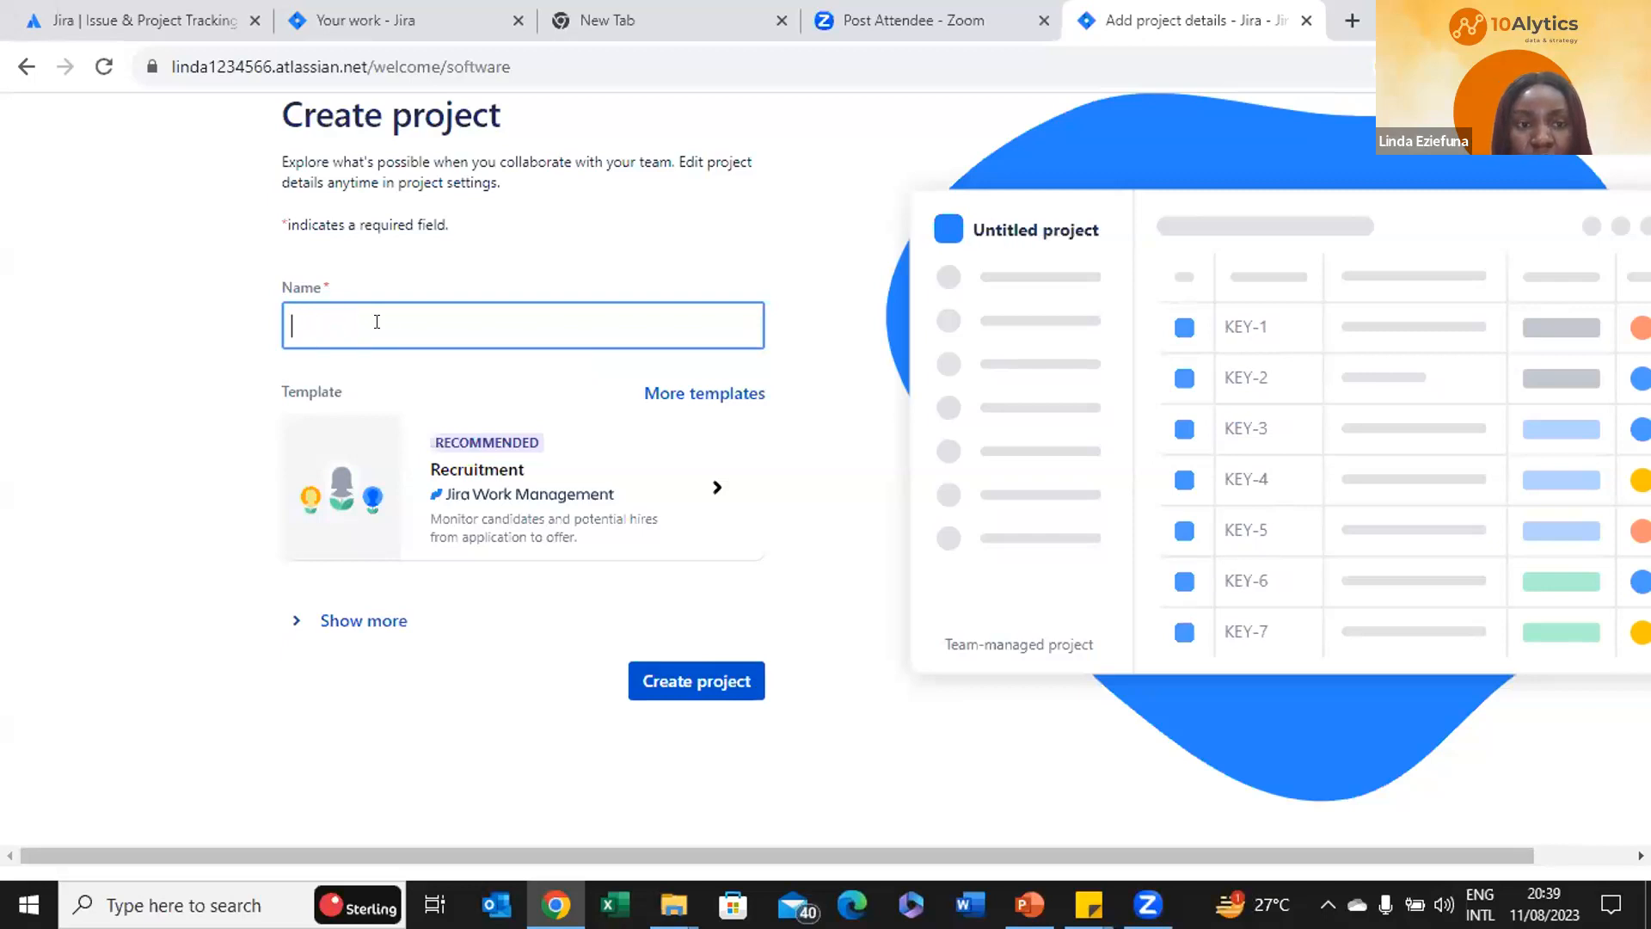
text(Stan)
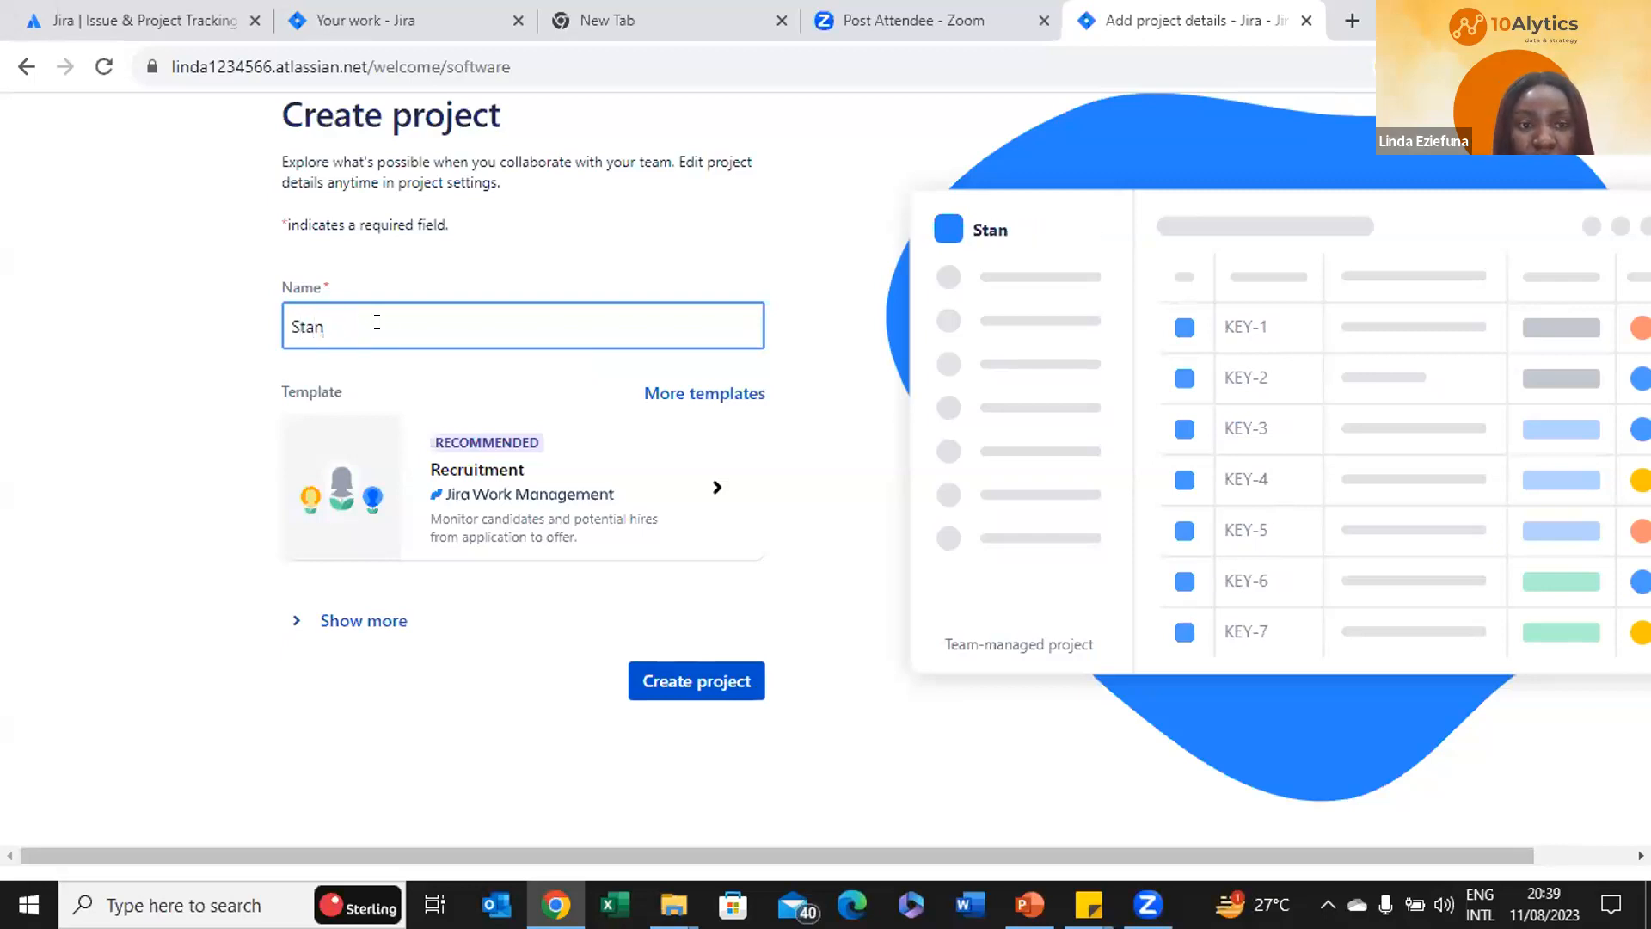
text(darzi)
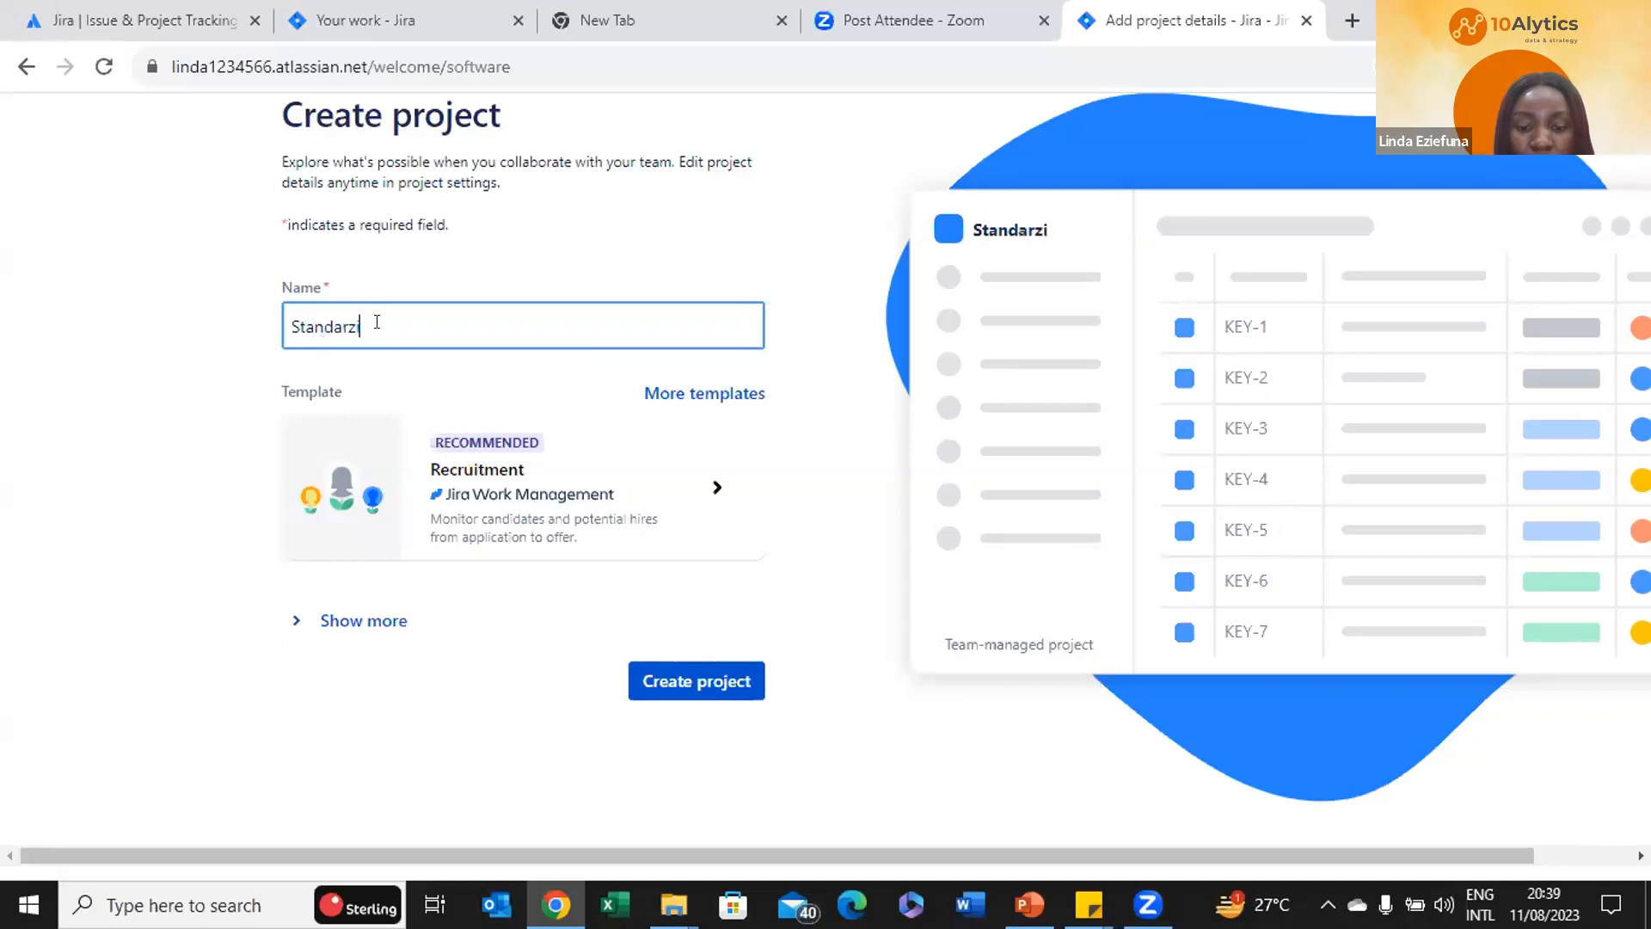
text(zing)
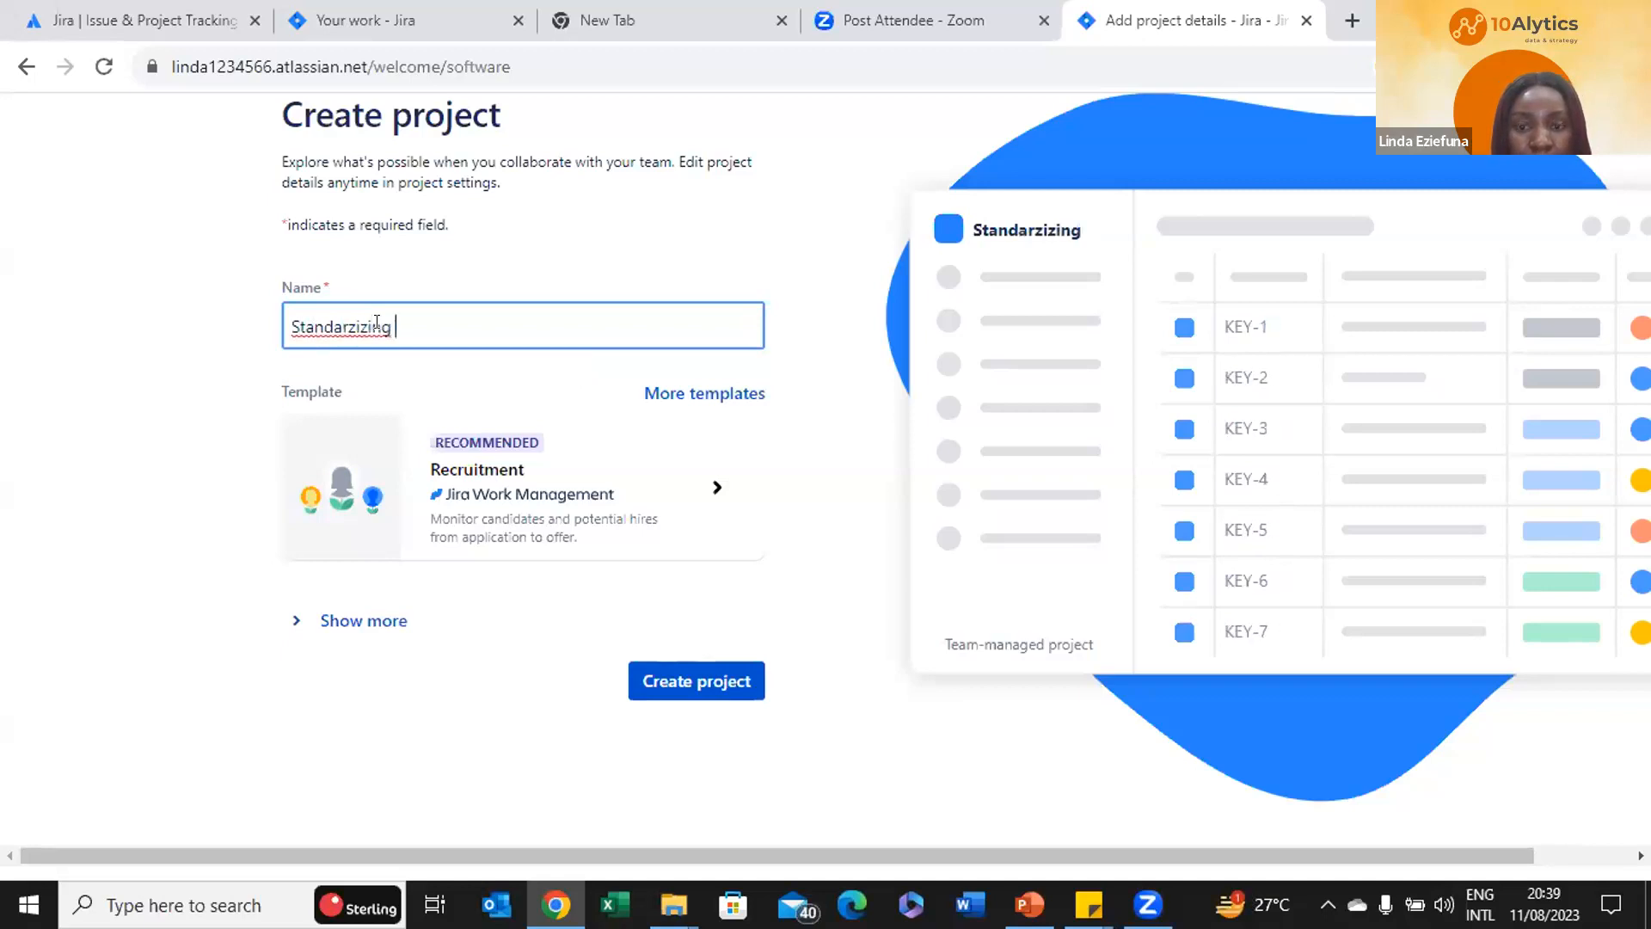
key(BackSpace)
key(BackSpace)
key(BackSpace)
key(BackSpace)
key(BackSpace)
key(BackSpace)
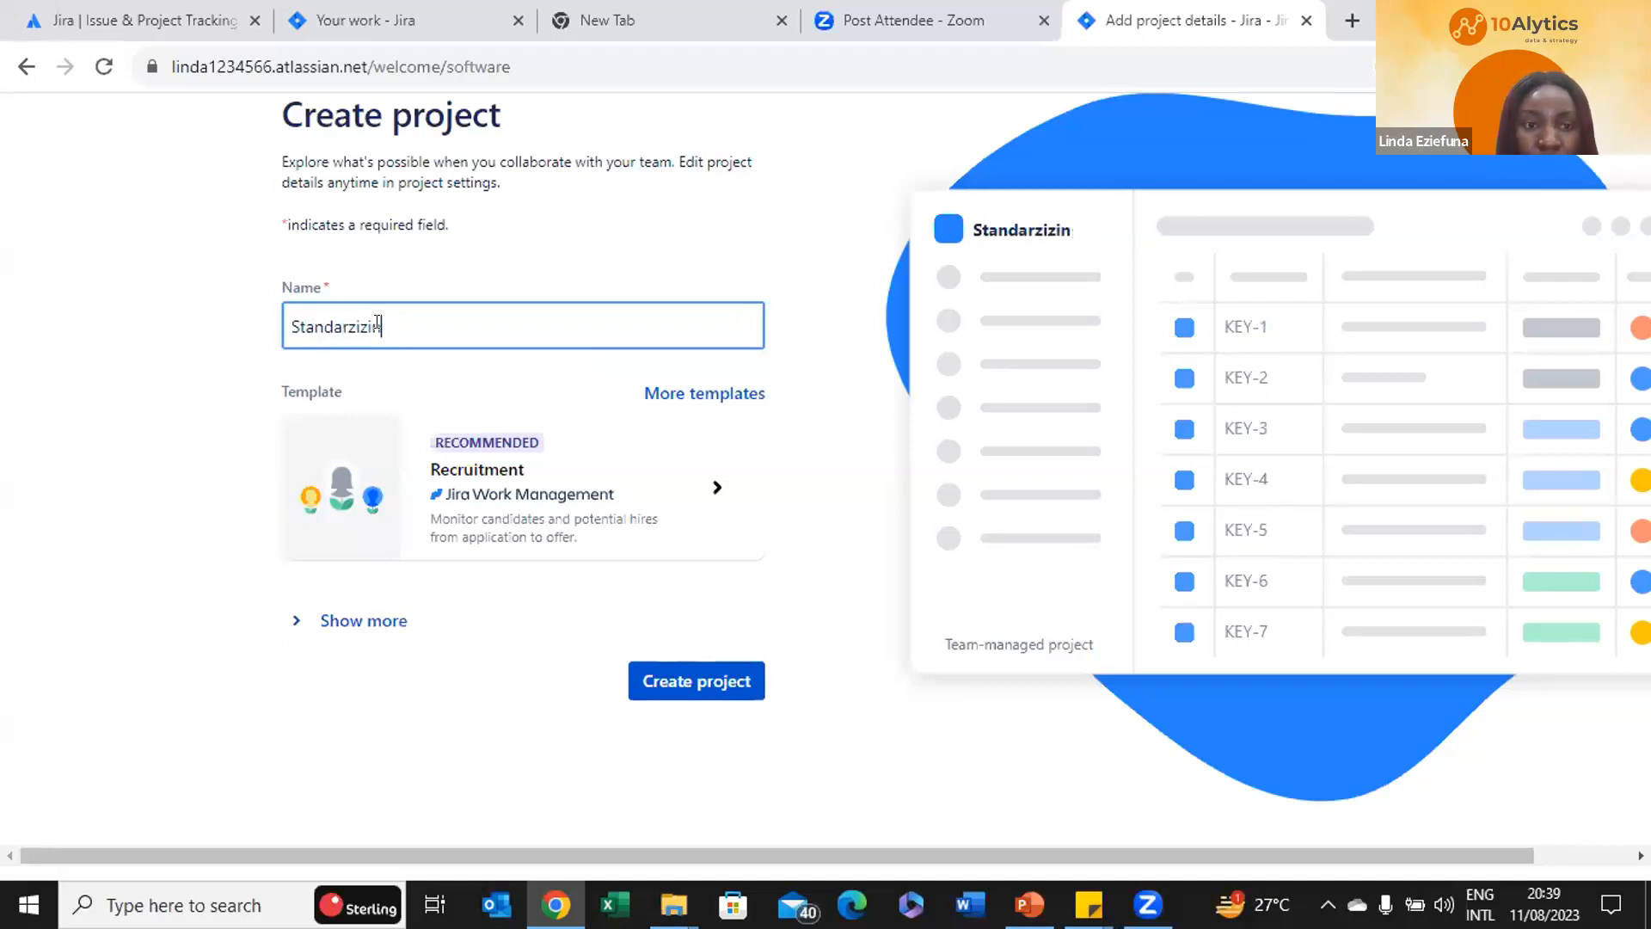
key(BackSpace)
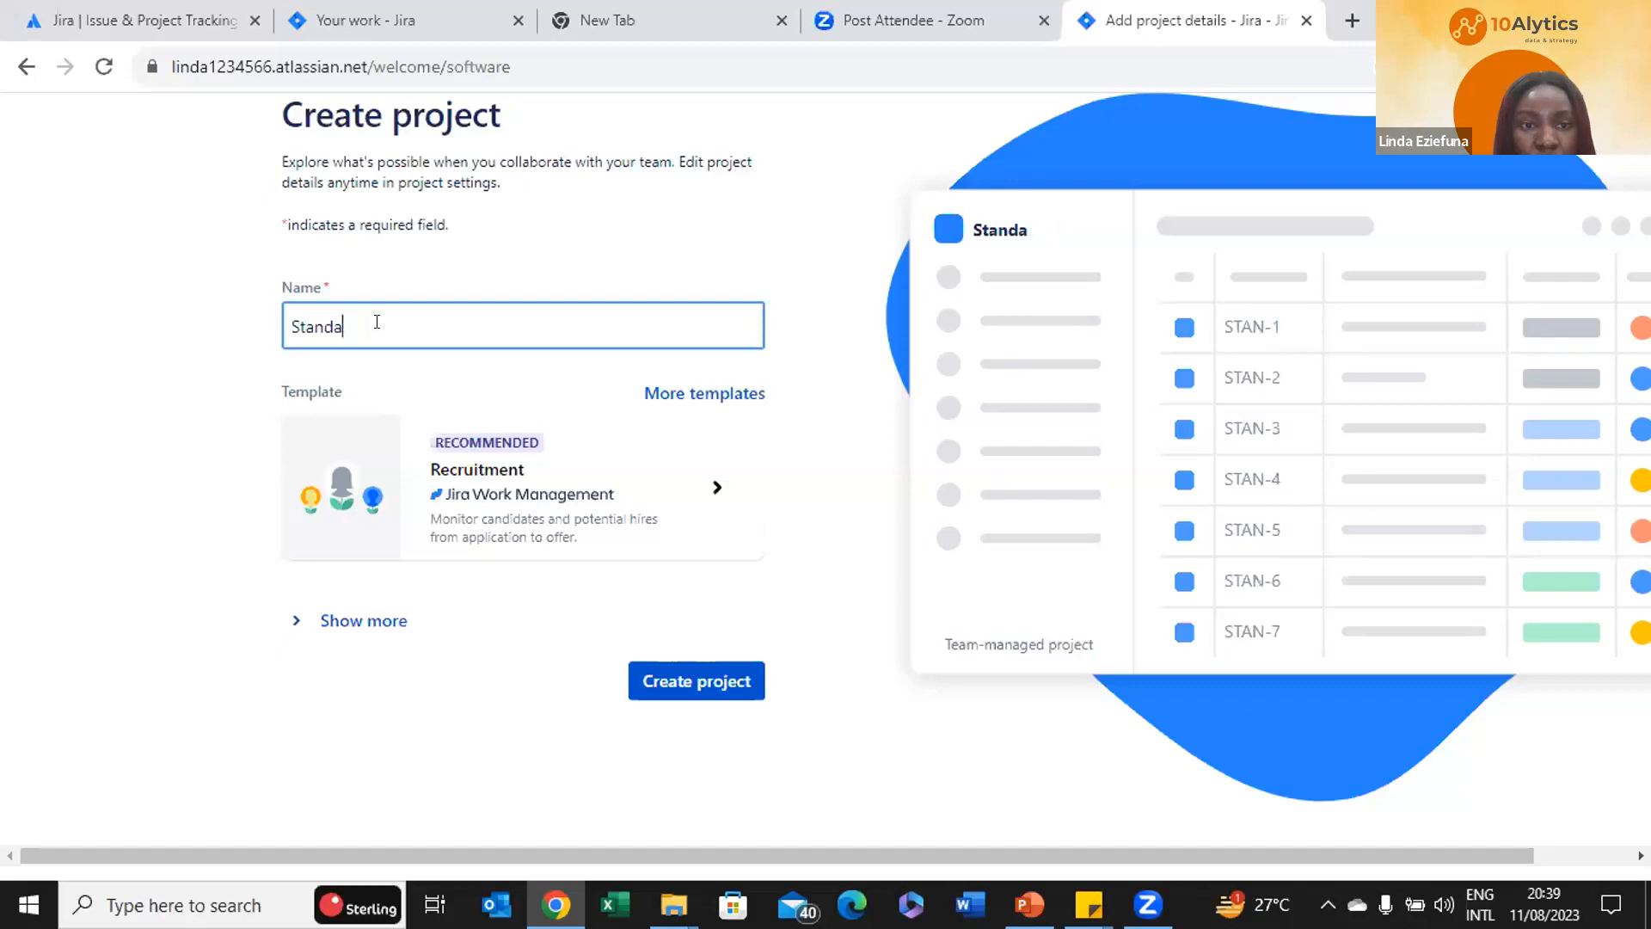
key(BackSpace)
key(BackSpace)
key(BackSpace)
key(BackSpace)
key(BackSpace)
key(BackSpace)
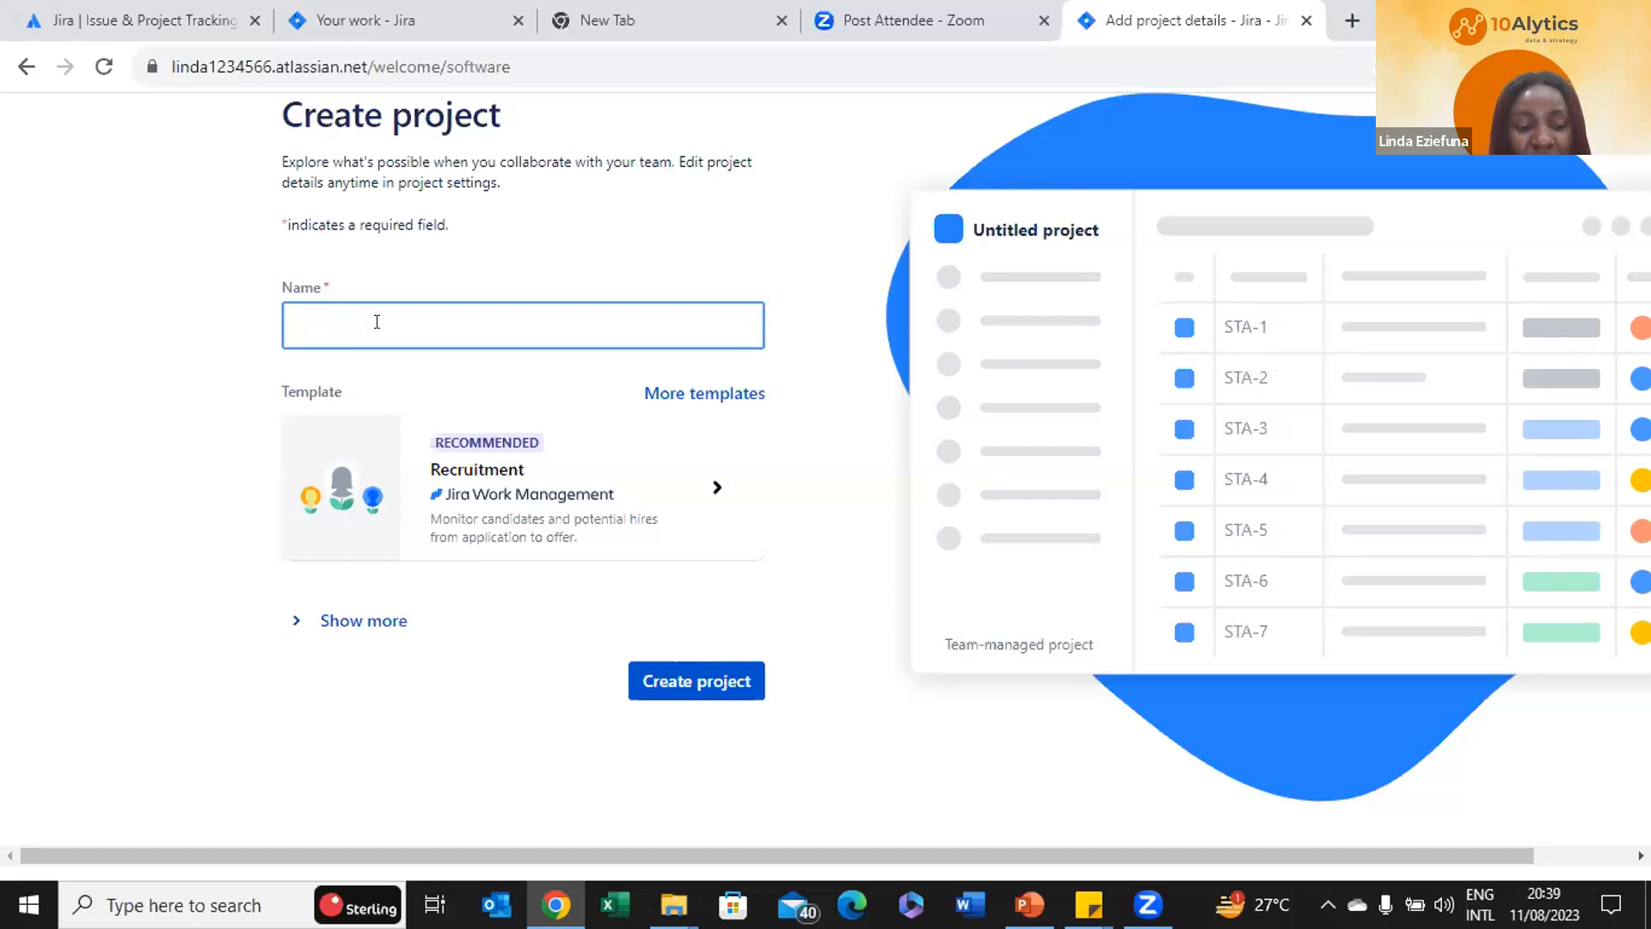
Name the project 'Leave request flow' prefixed with 'automate process -'
text(Leave )
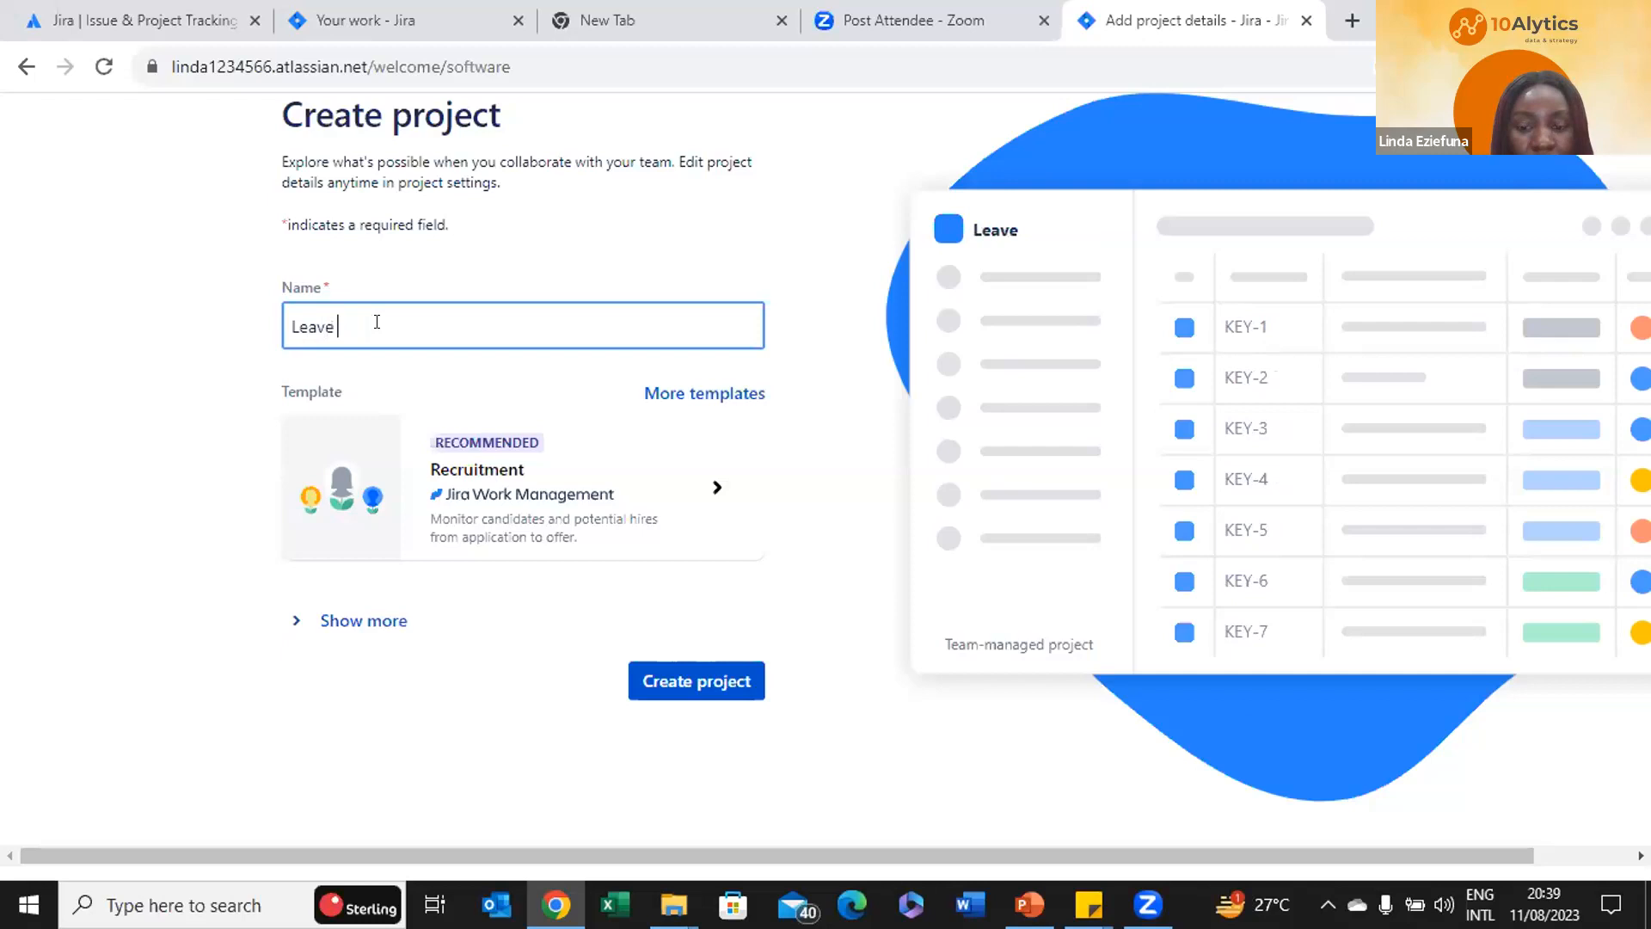
text(request)
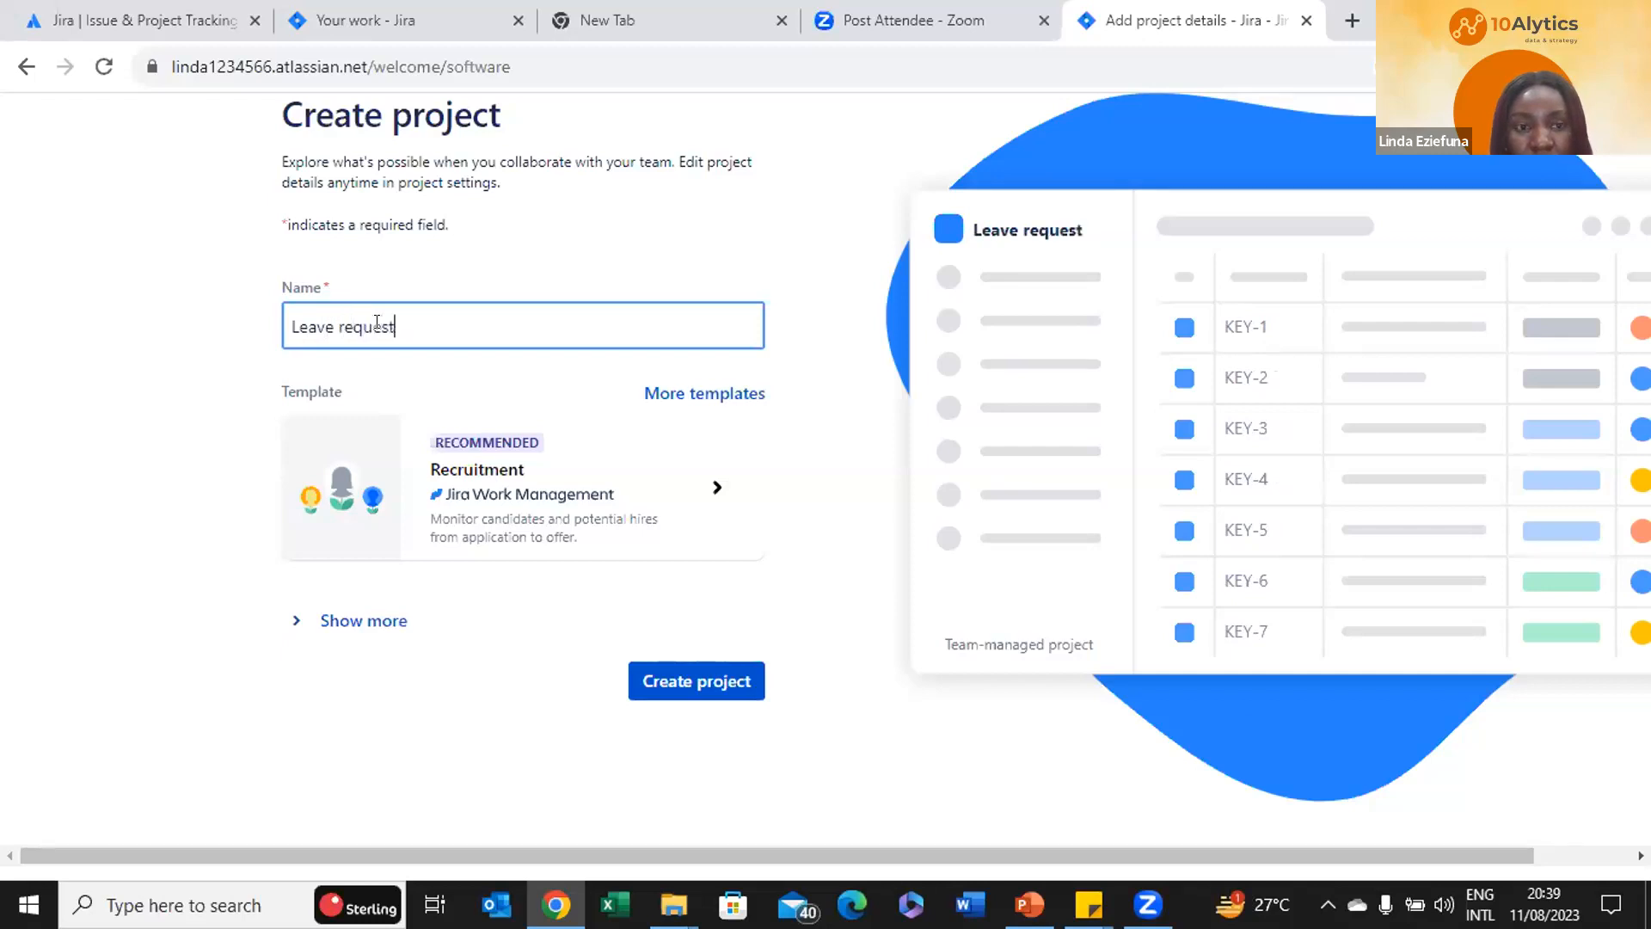
text( flow)
click(286, 324)
text(automate )
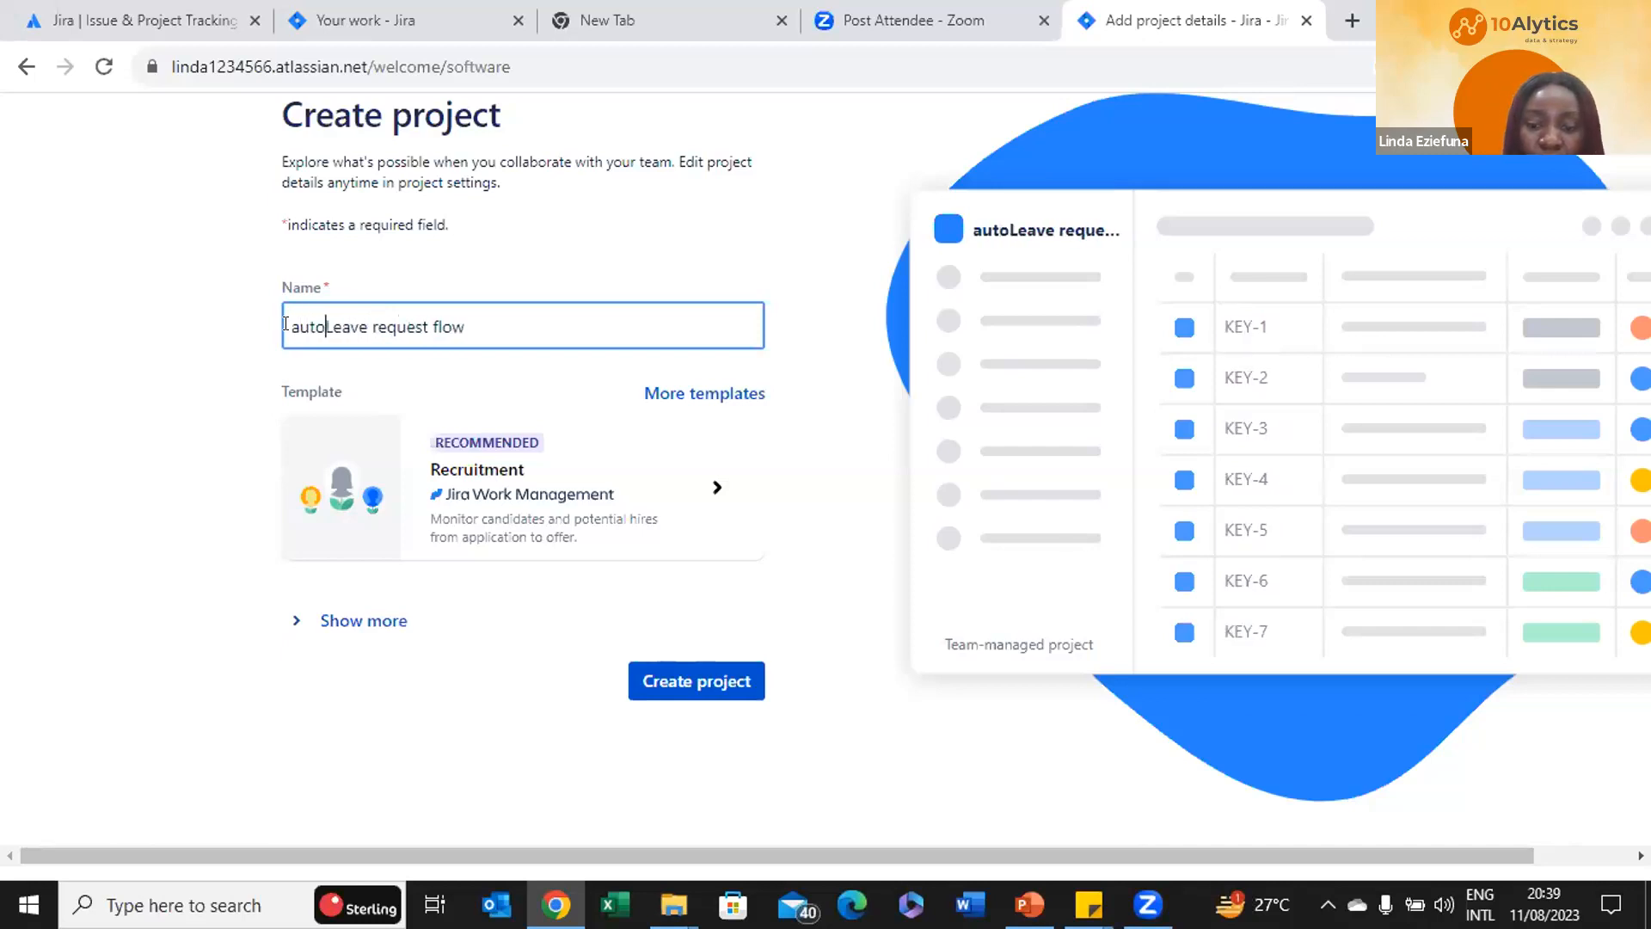
text(process )
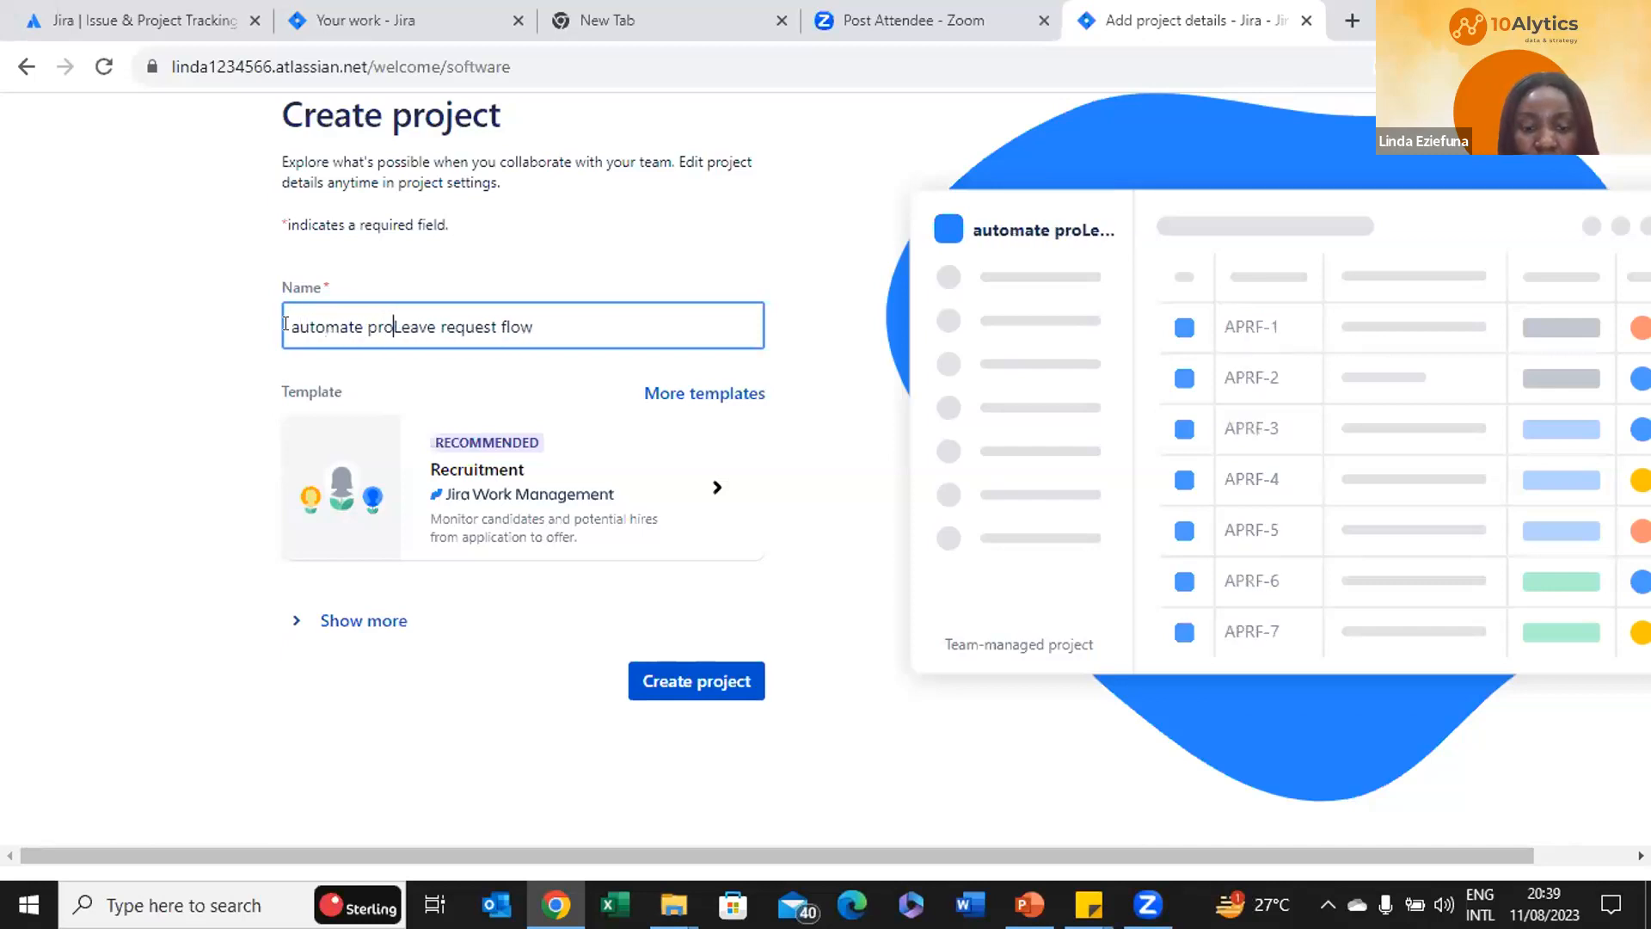
text(-)
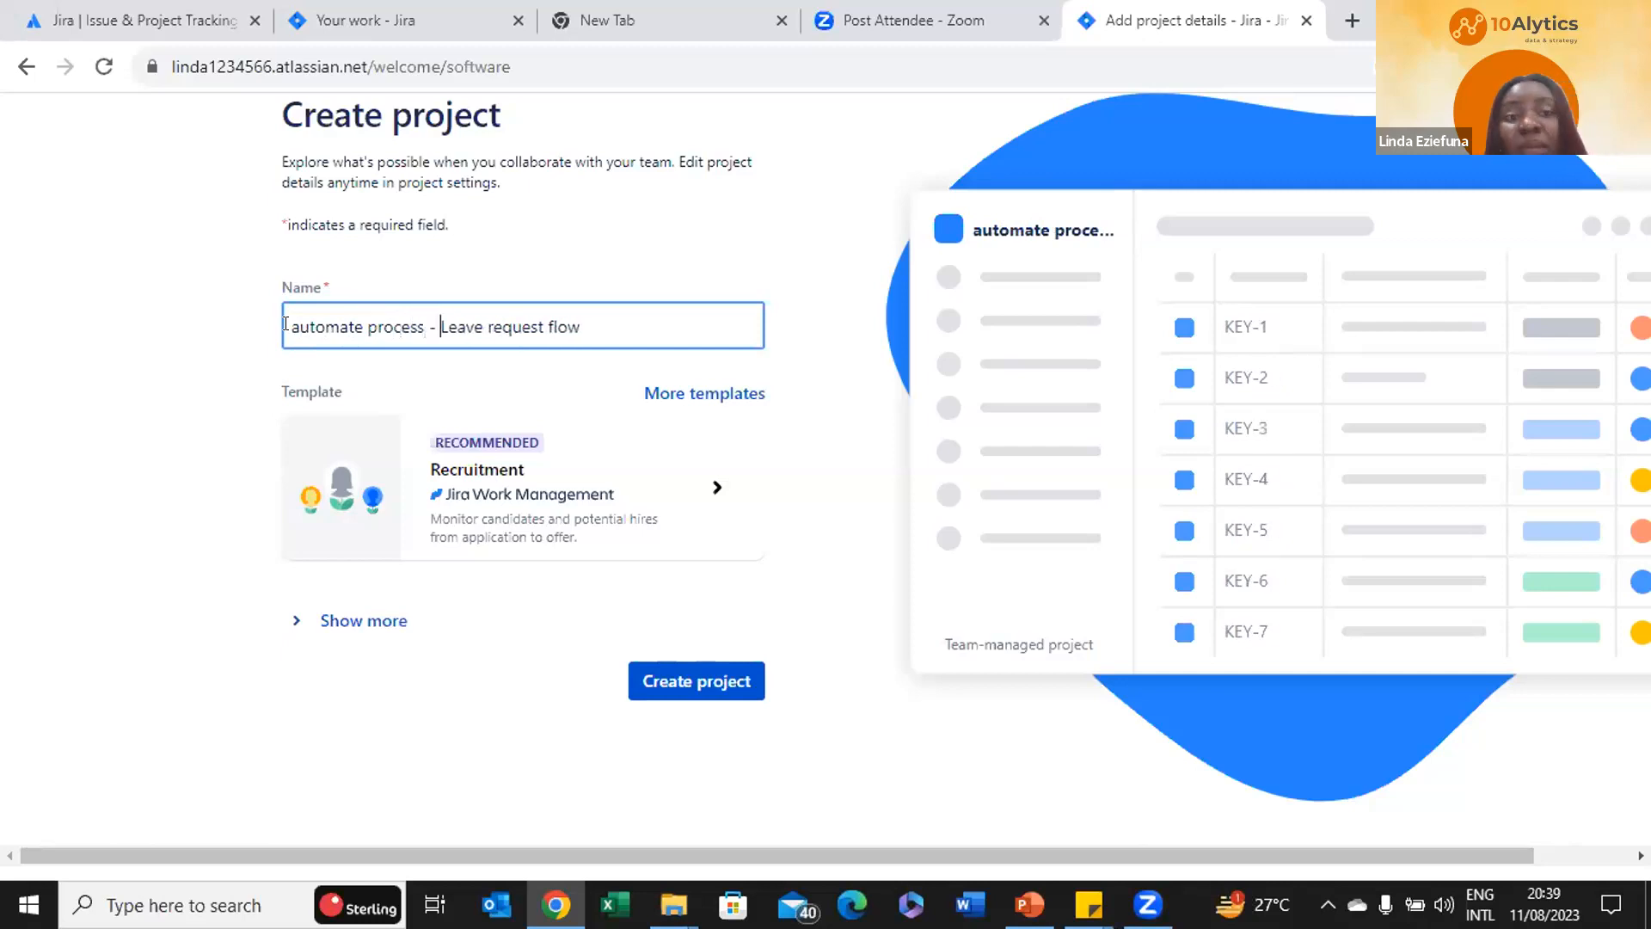
Create the 'automate process - Leave request flow' project and skip connecting other tools
click(704, 671)
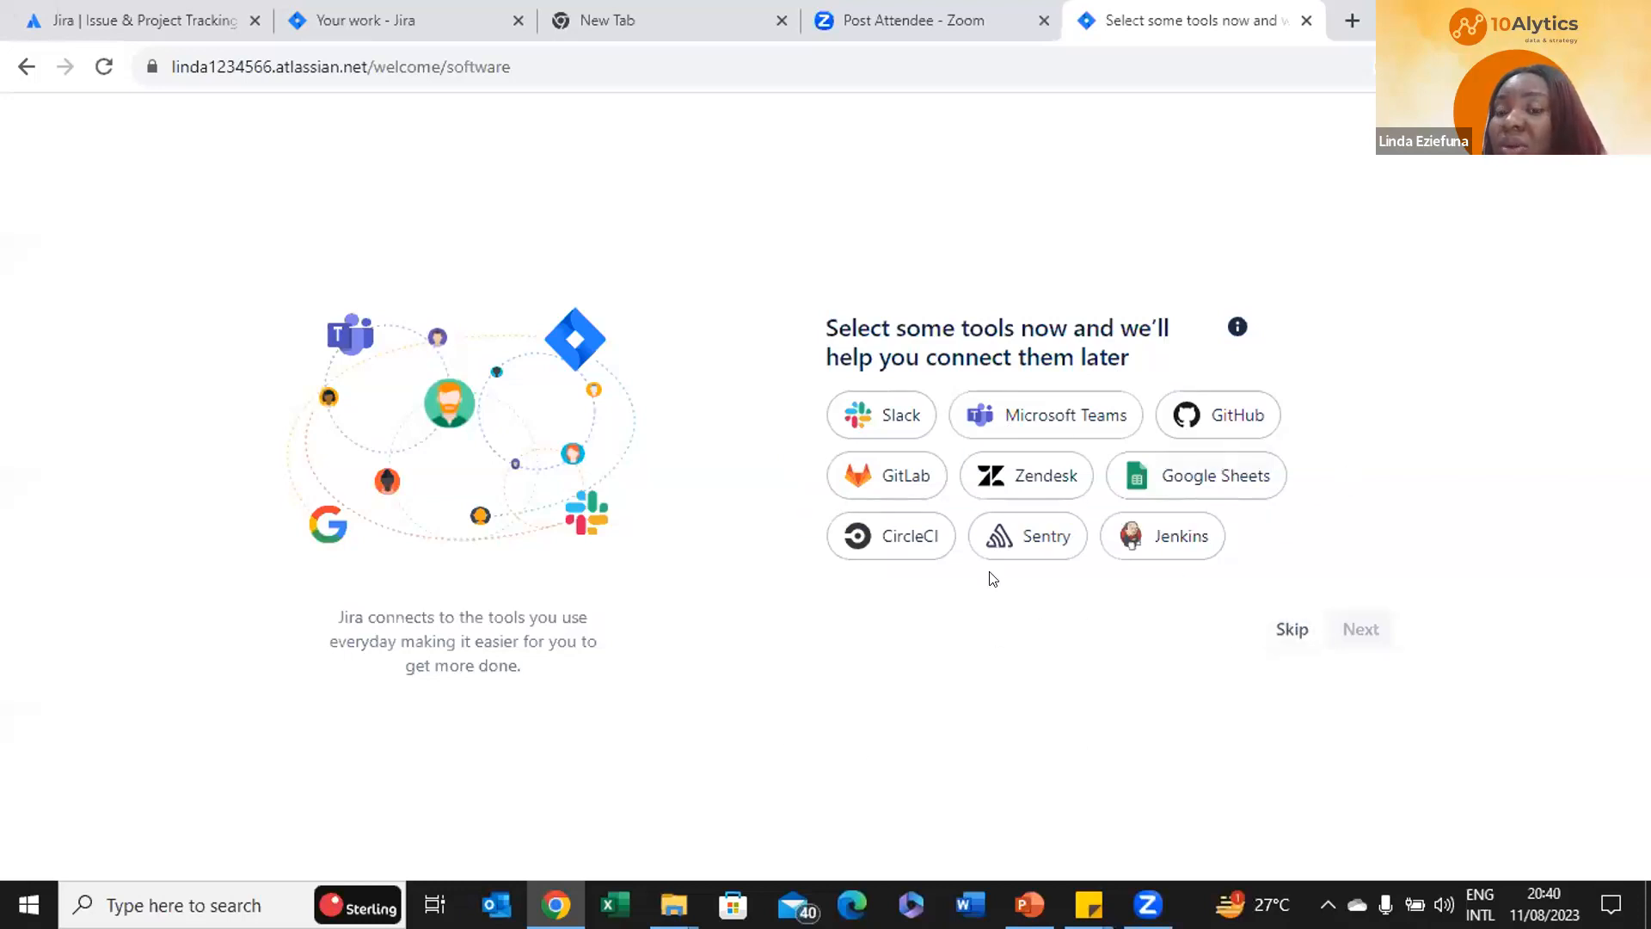
click(1284, 631)
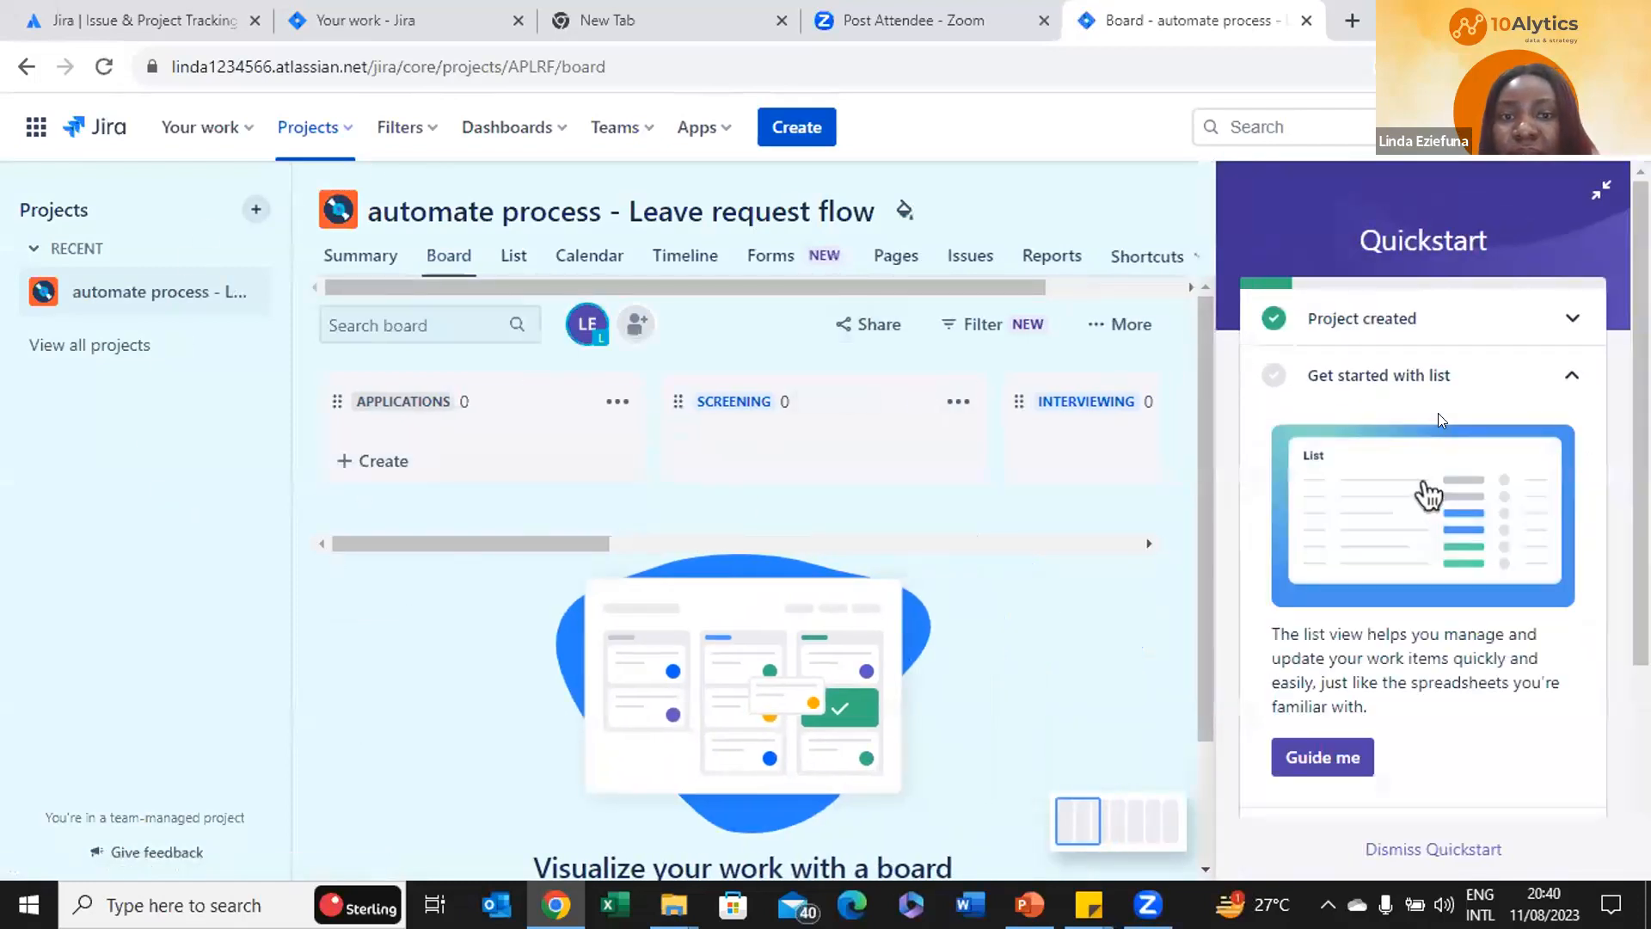
Check the Projects dropdown, then bring up the Jira Settings panel
click(344, 129)
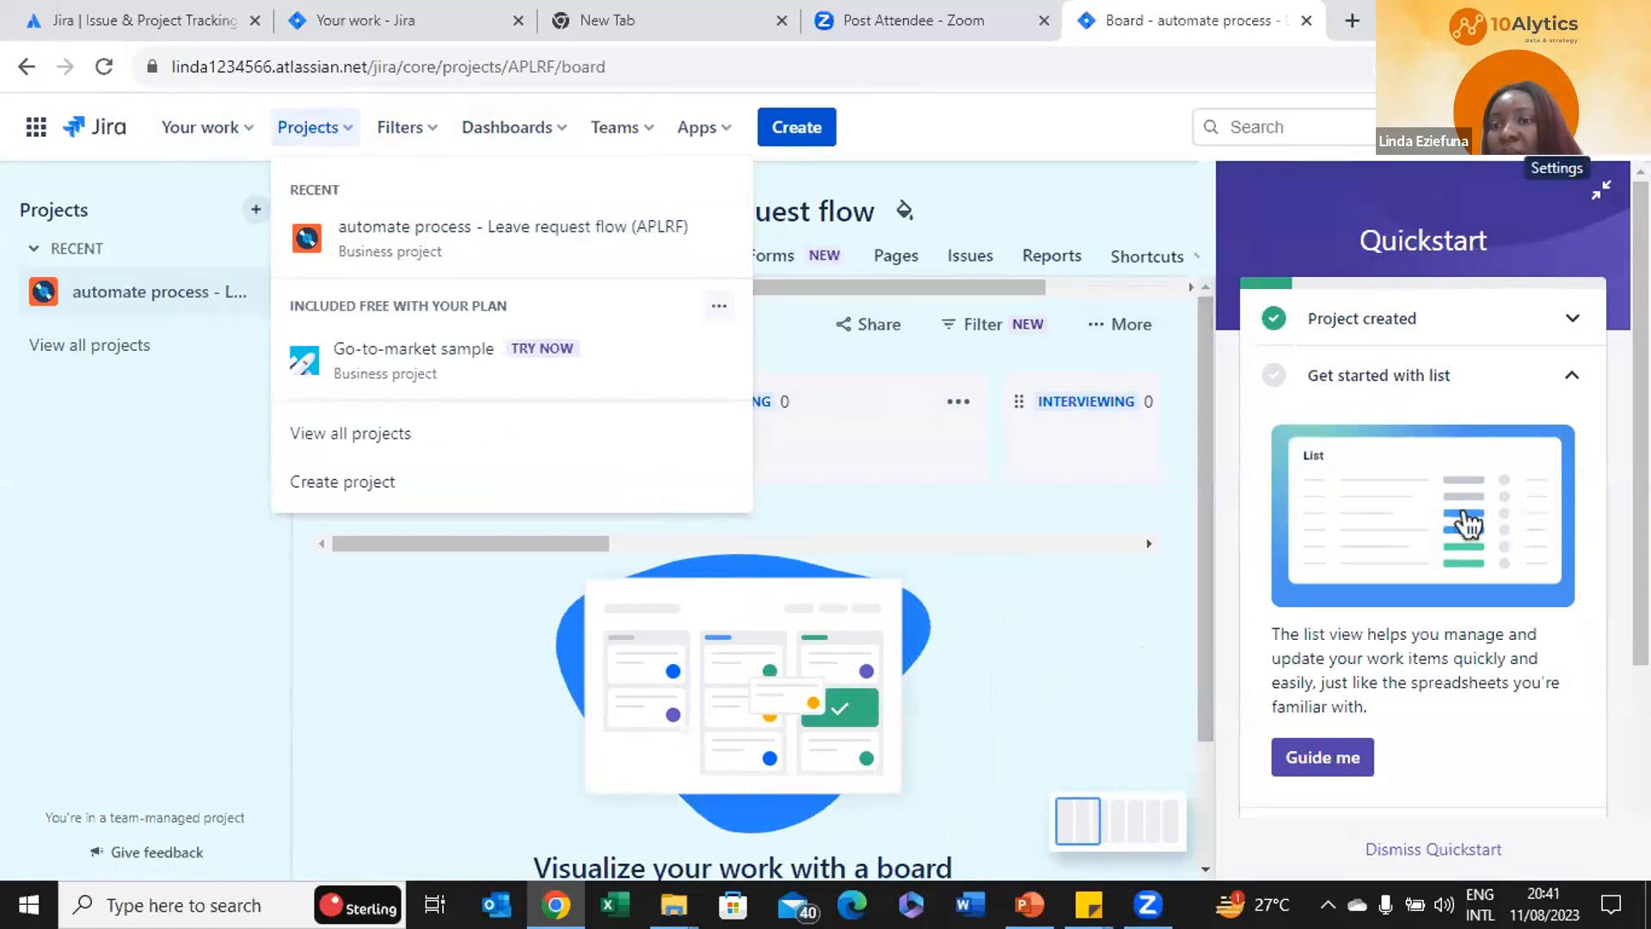
click(1557, 128)
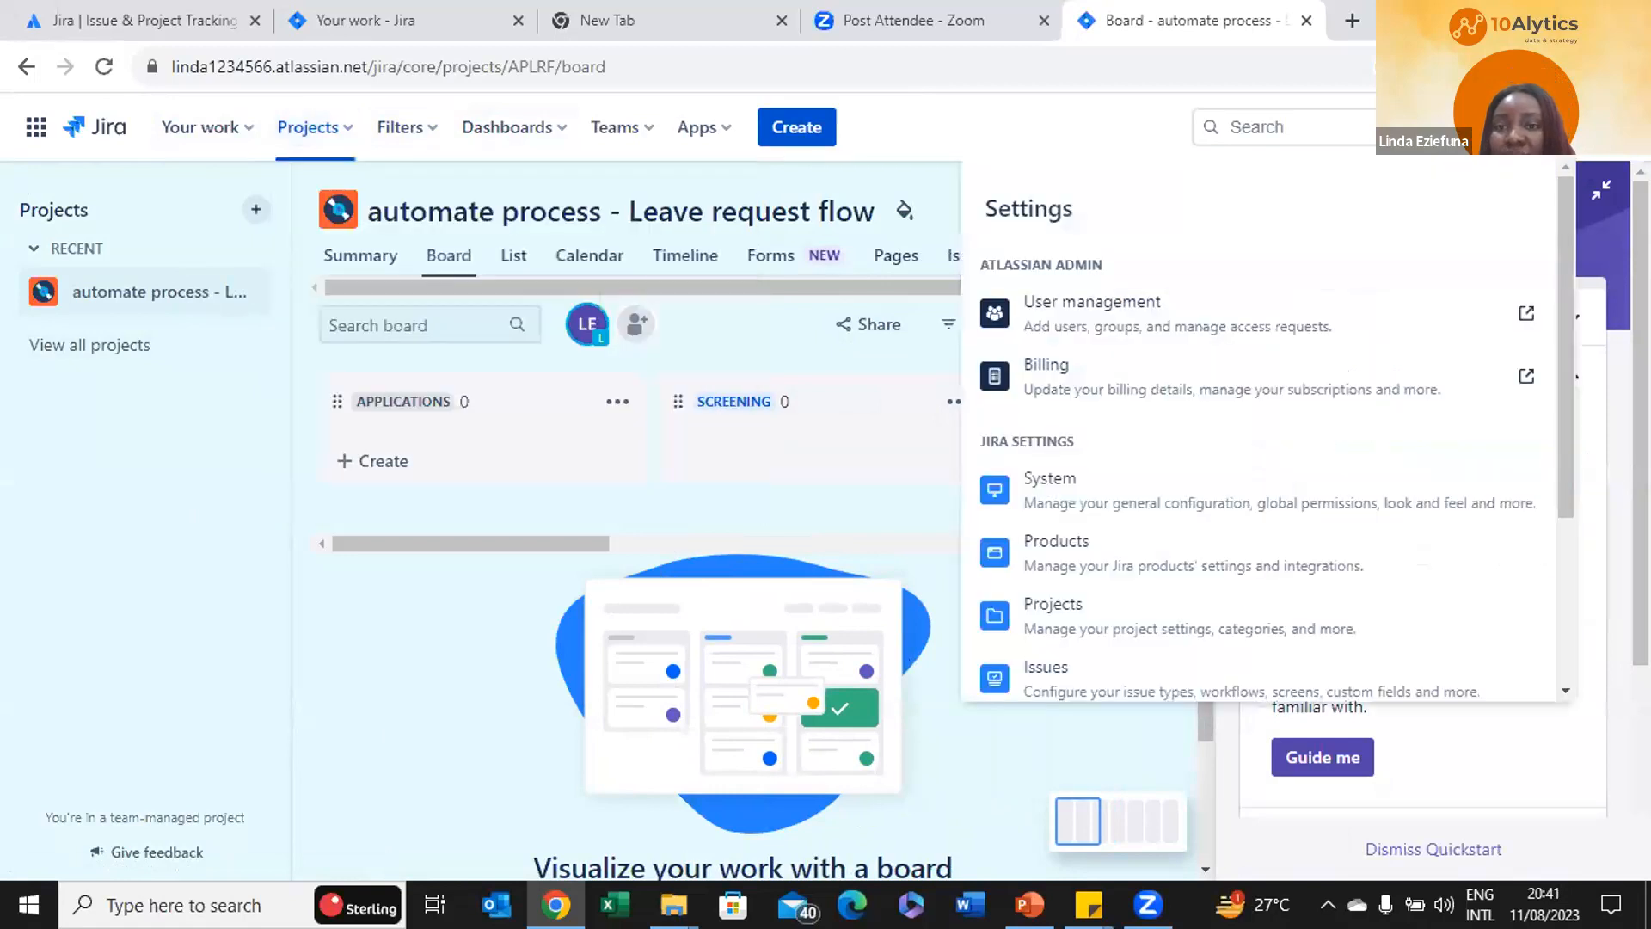
Open the organisation's User management in Atlassian Admin from the Jira settings panel
click(1213, 320)
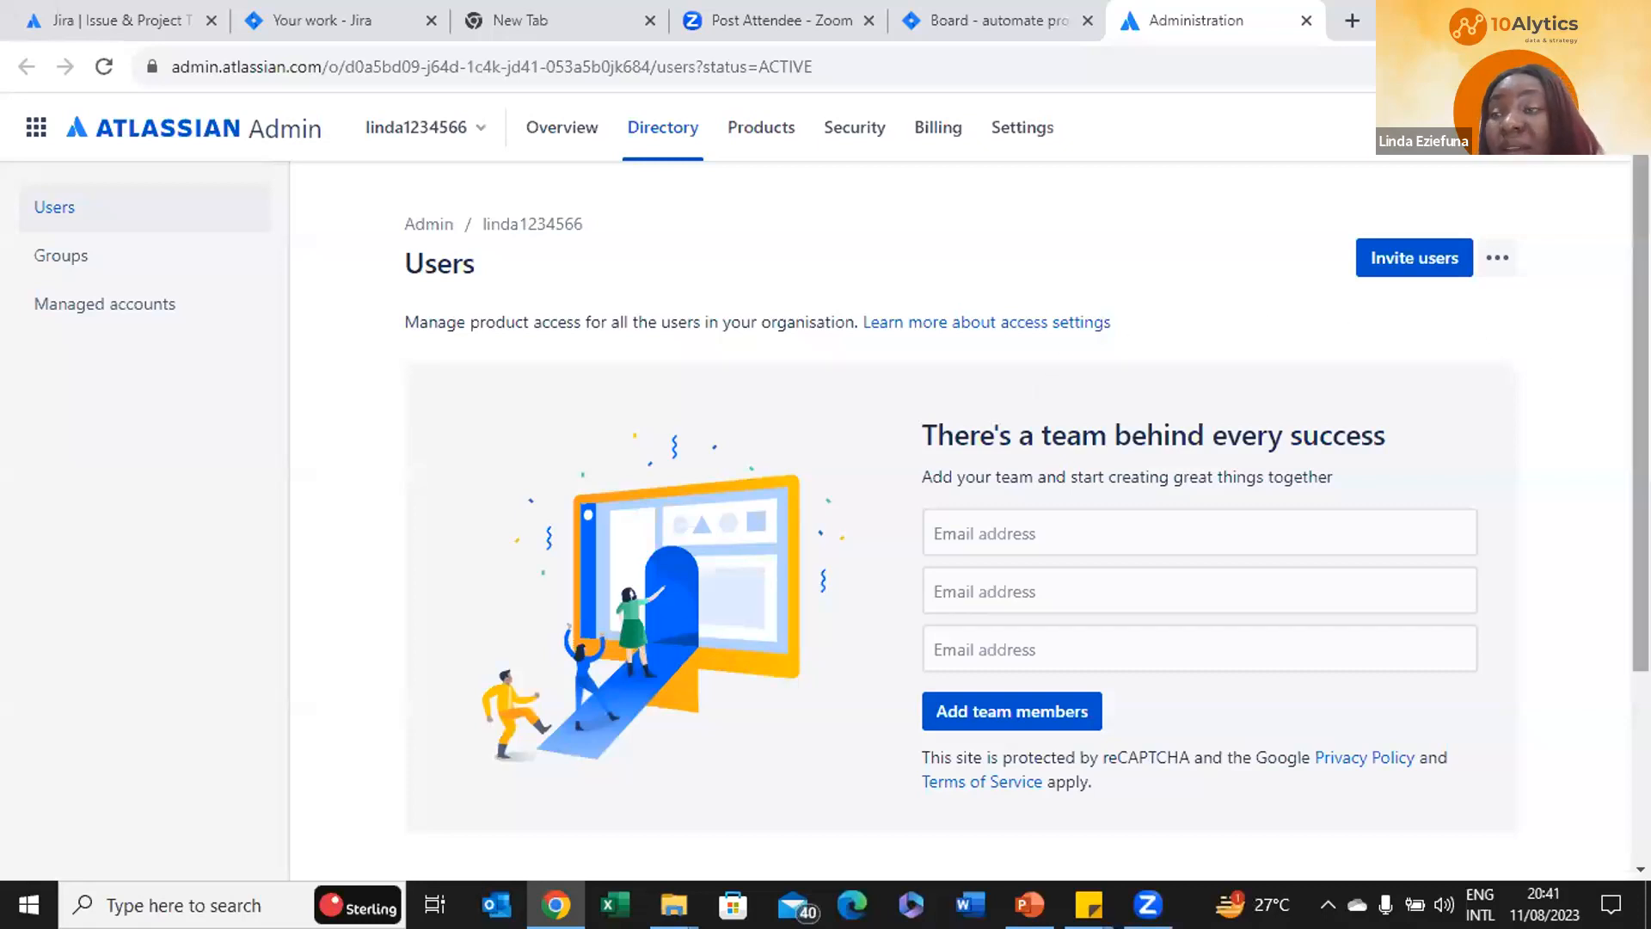
Invite a second team member using the suggested email address, bringing the total users to 2
scroll(1027, 519, down, 3)
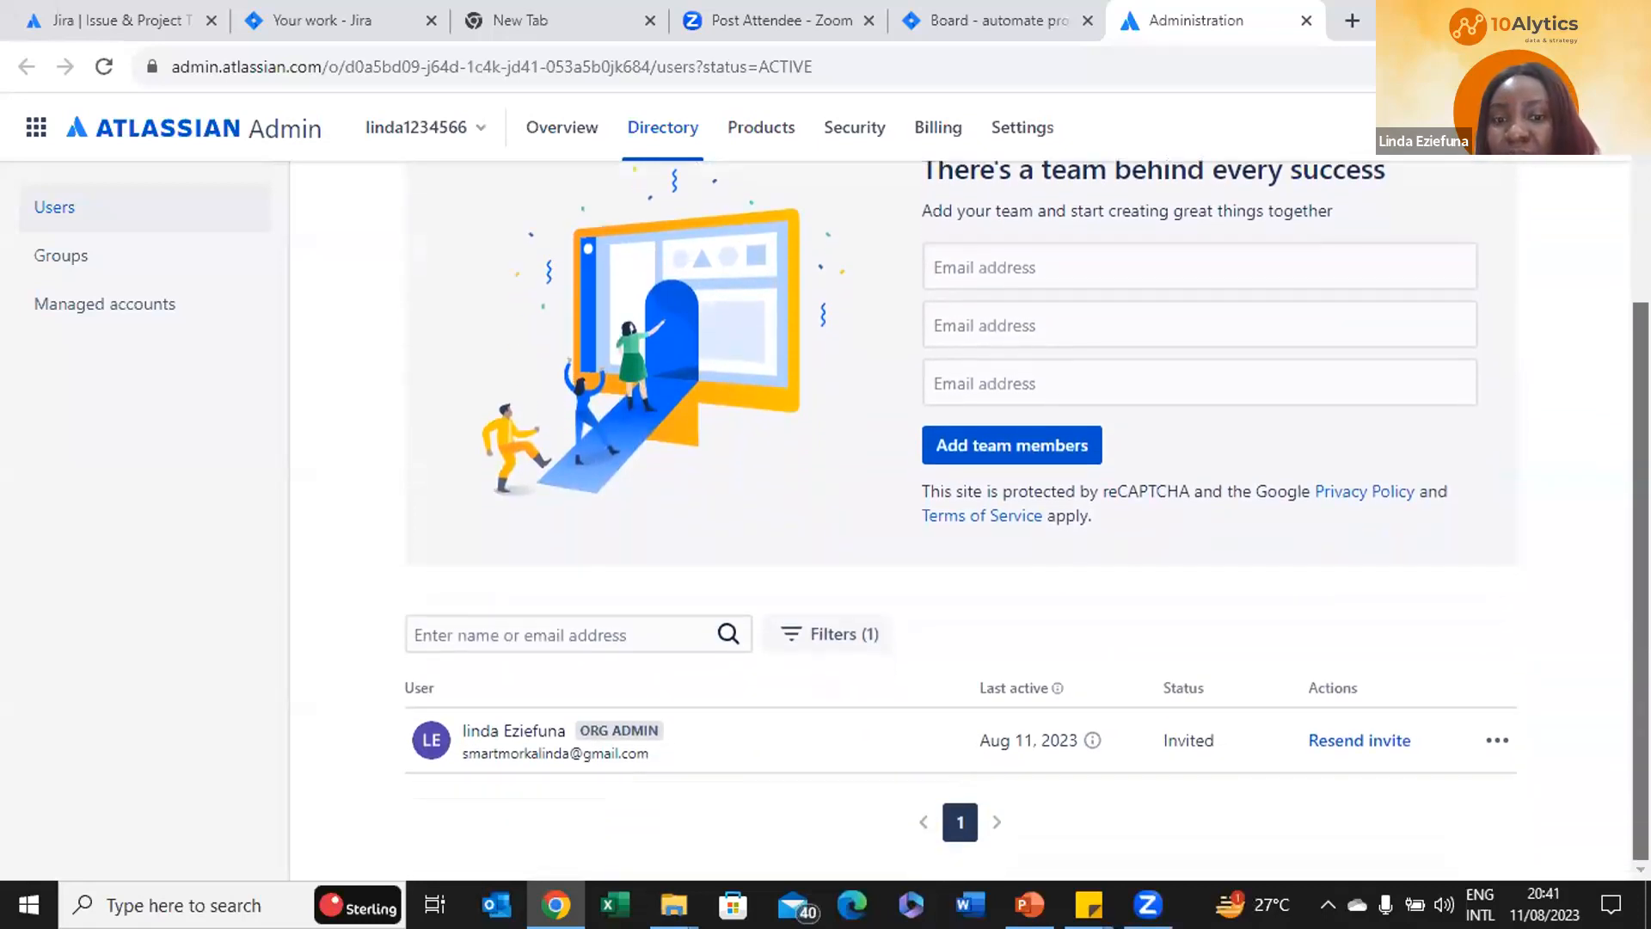
scroll(1028, 521, up, 2)
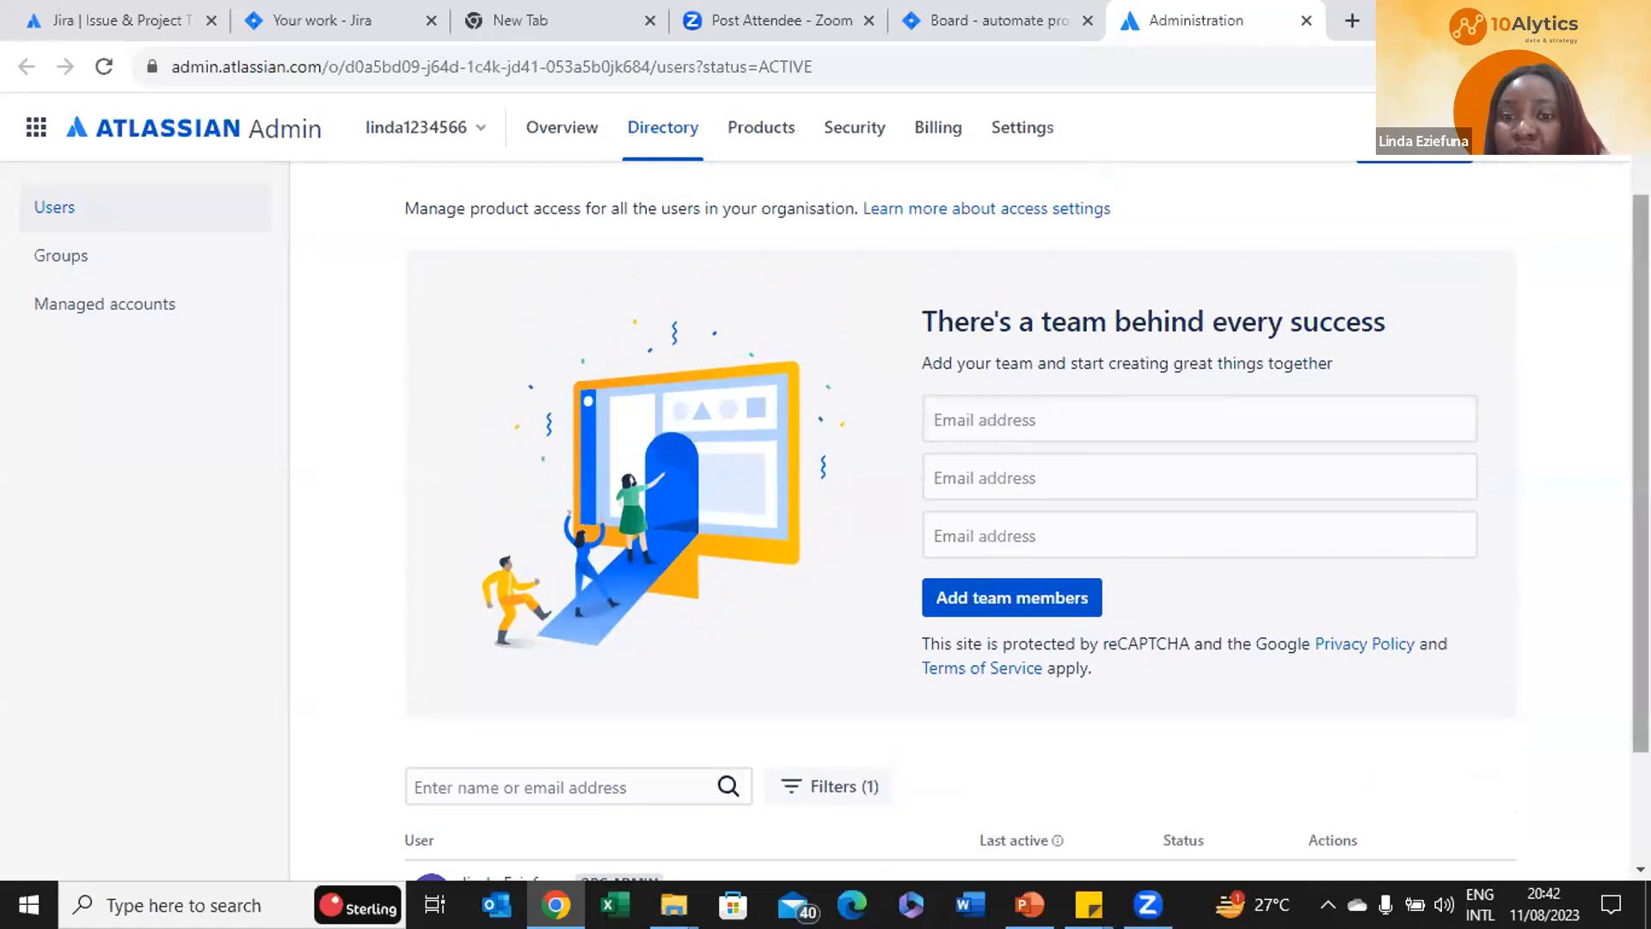
scroll(1028, 521, down, 2)
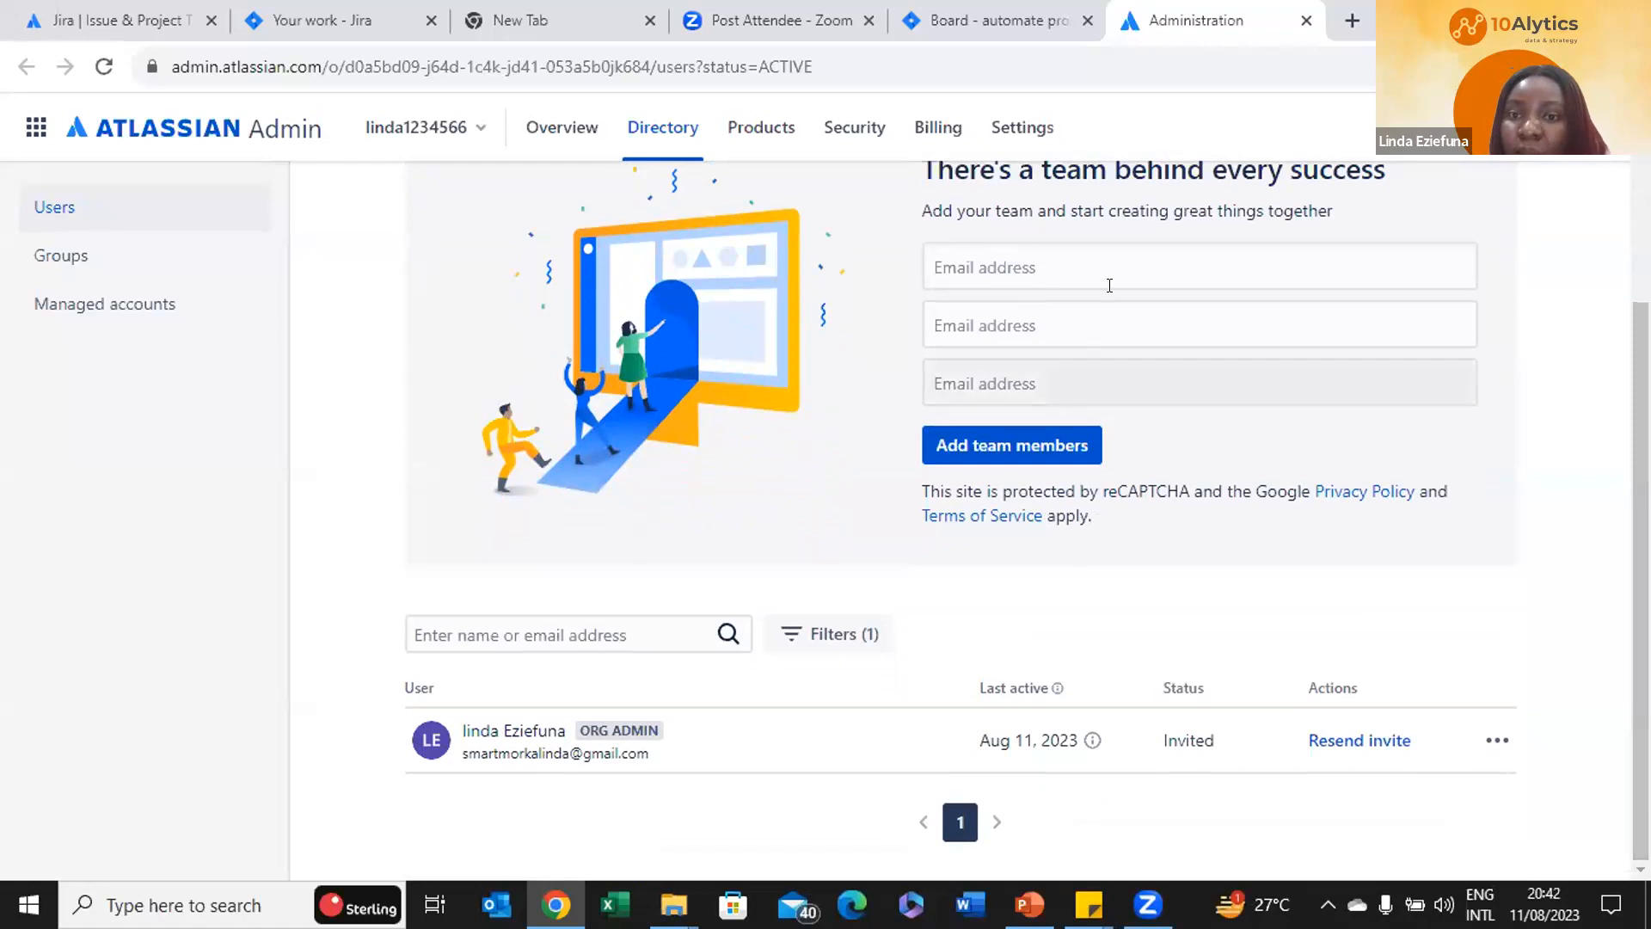
click(1094, 260)
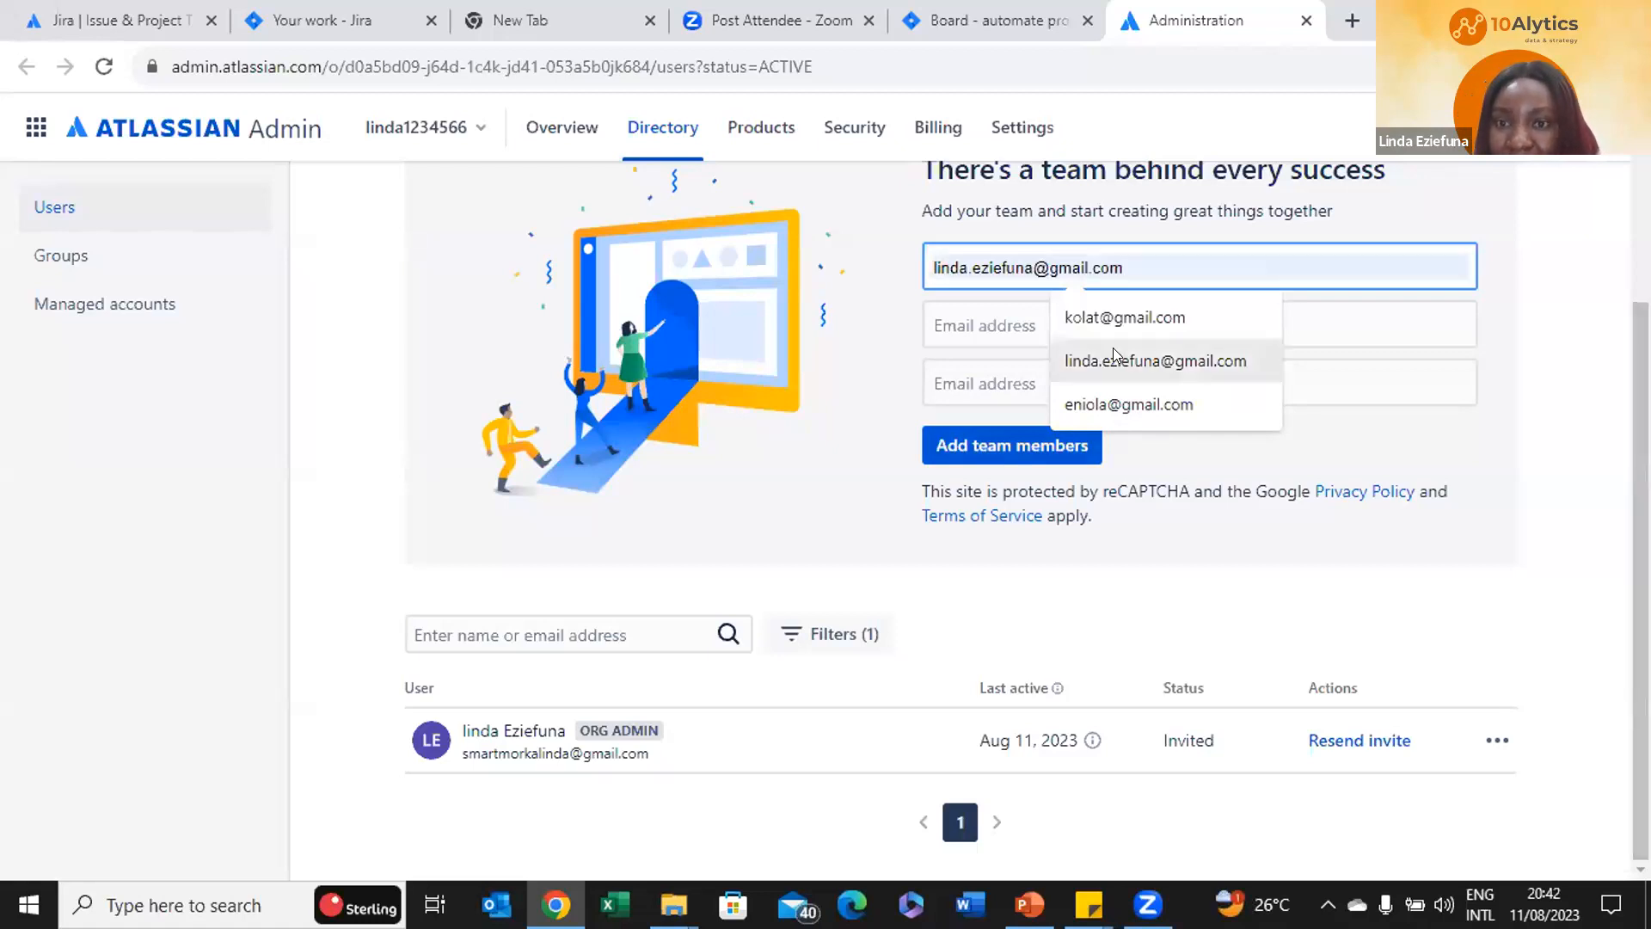
click(1125, 318)
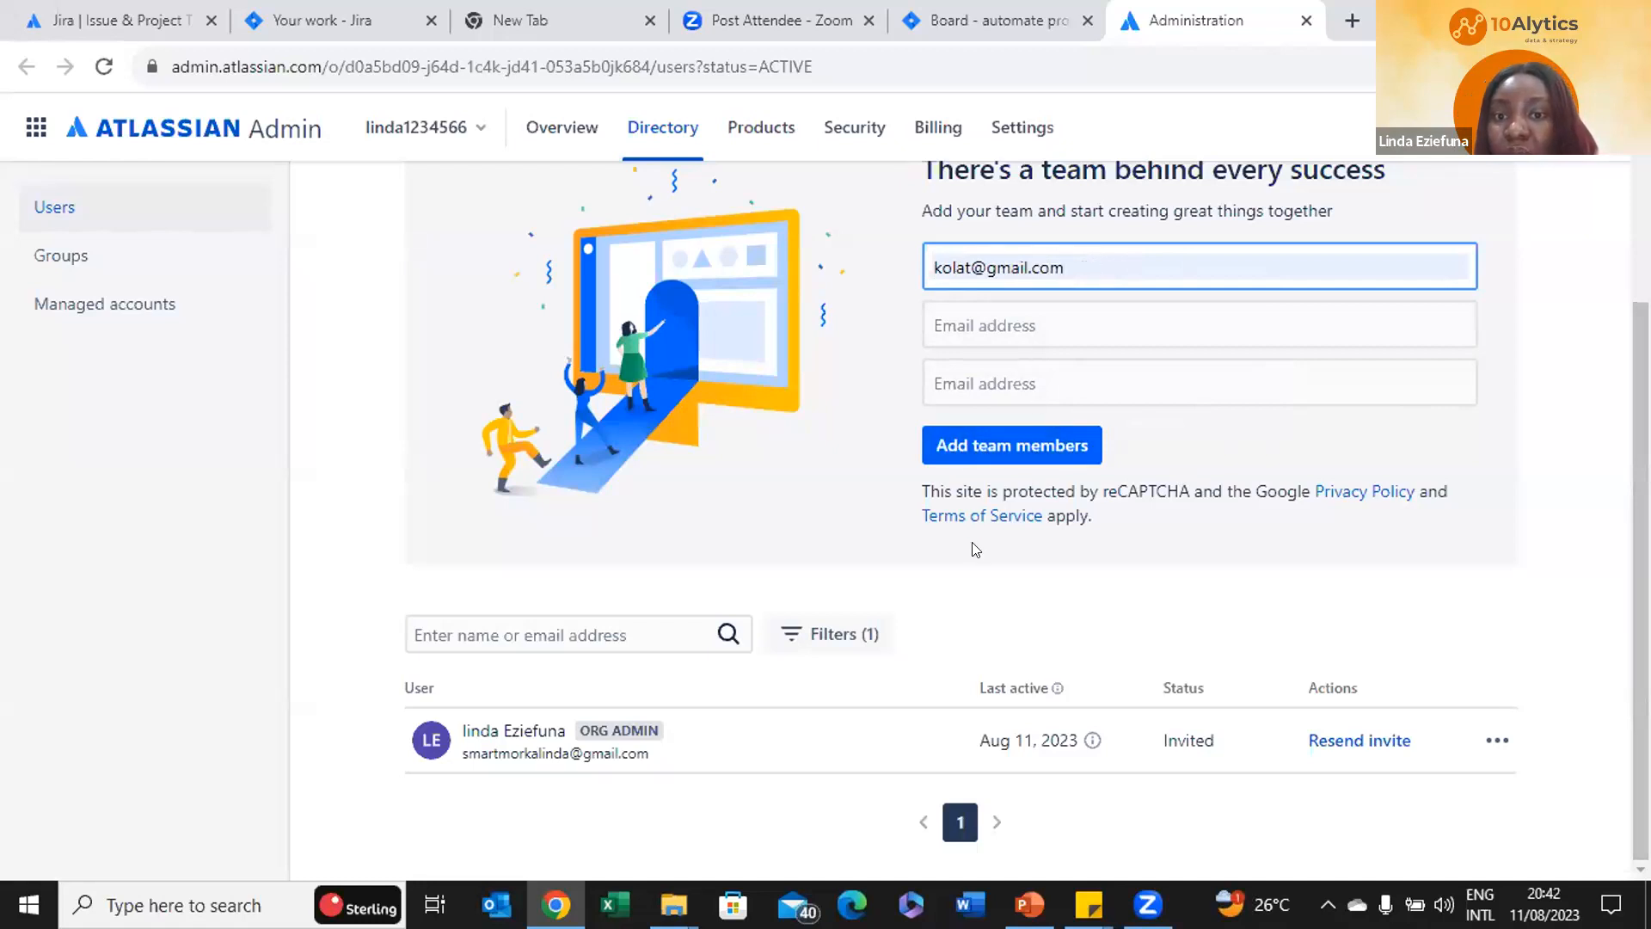
click(1031, 455)
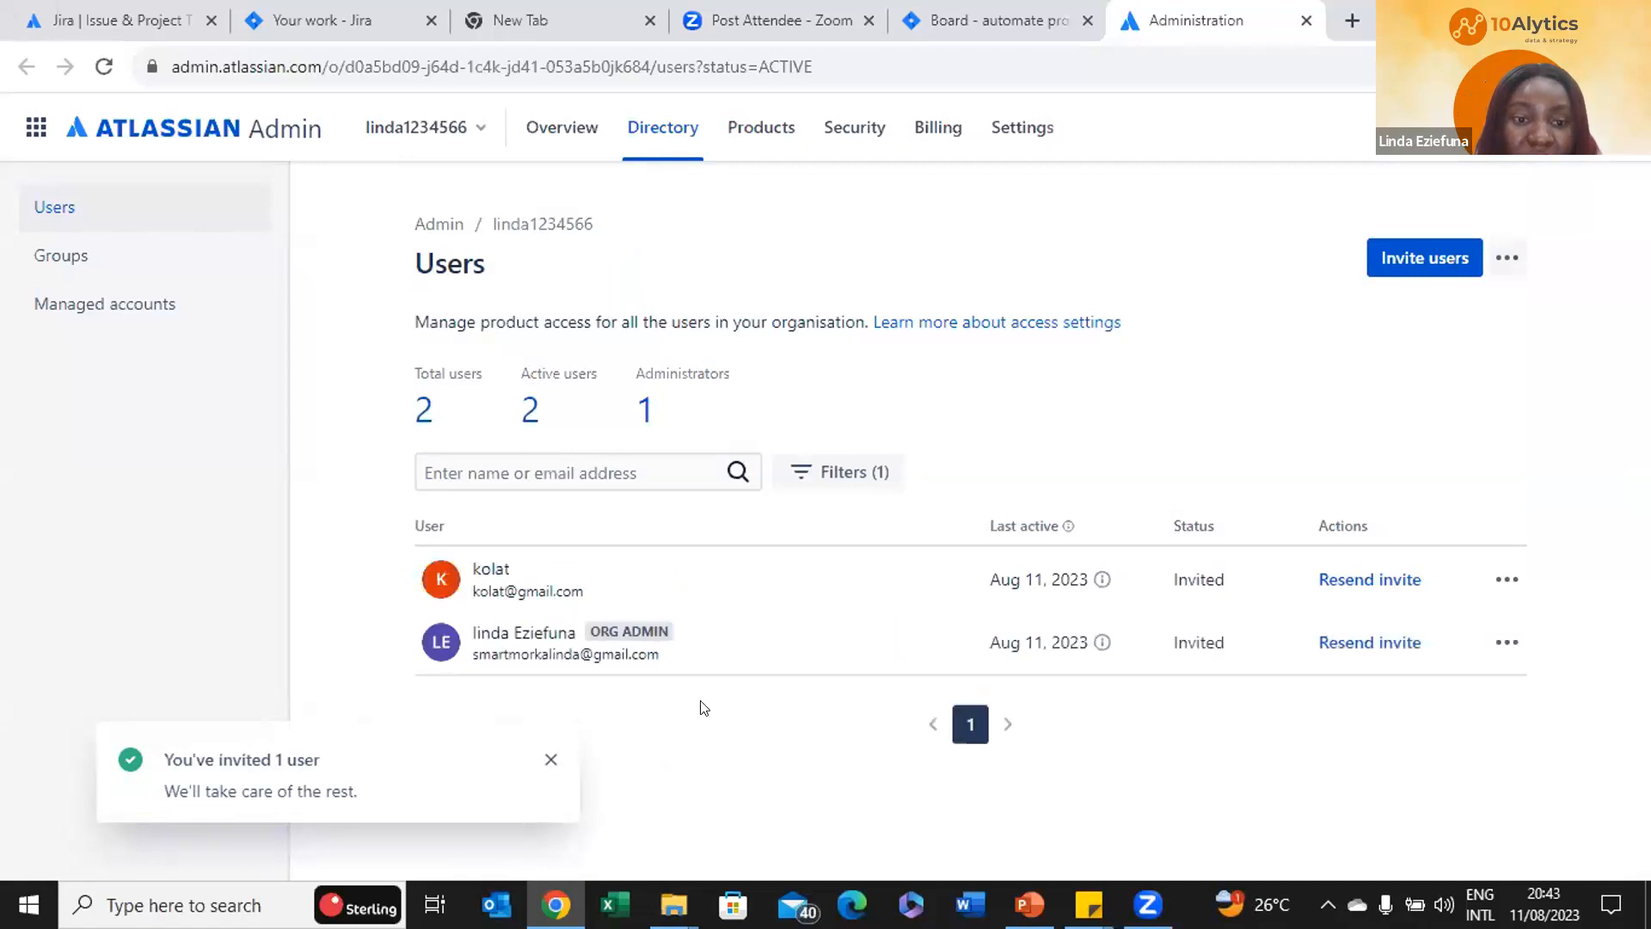
Dismiss the invite confirmation and open User management from the other Jira site's settings
click(548, 759)
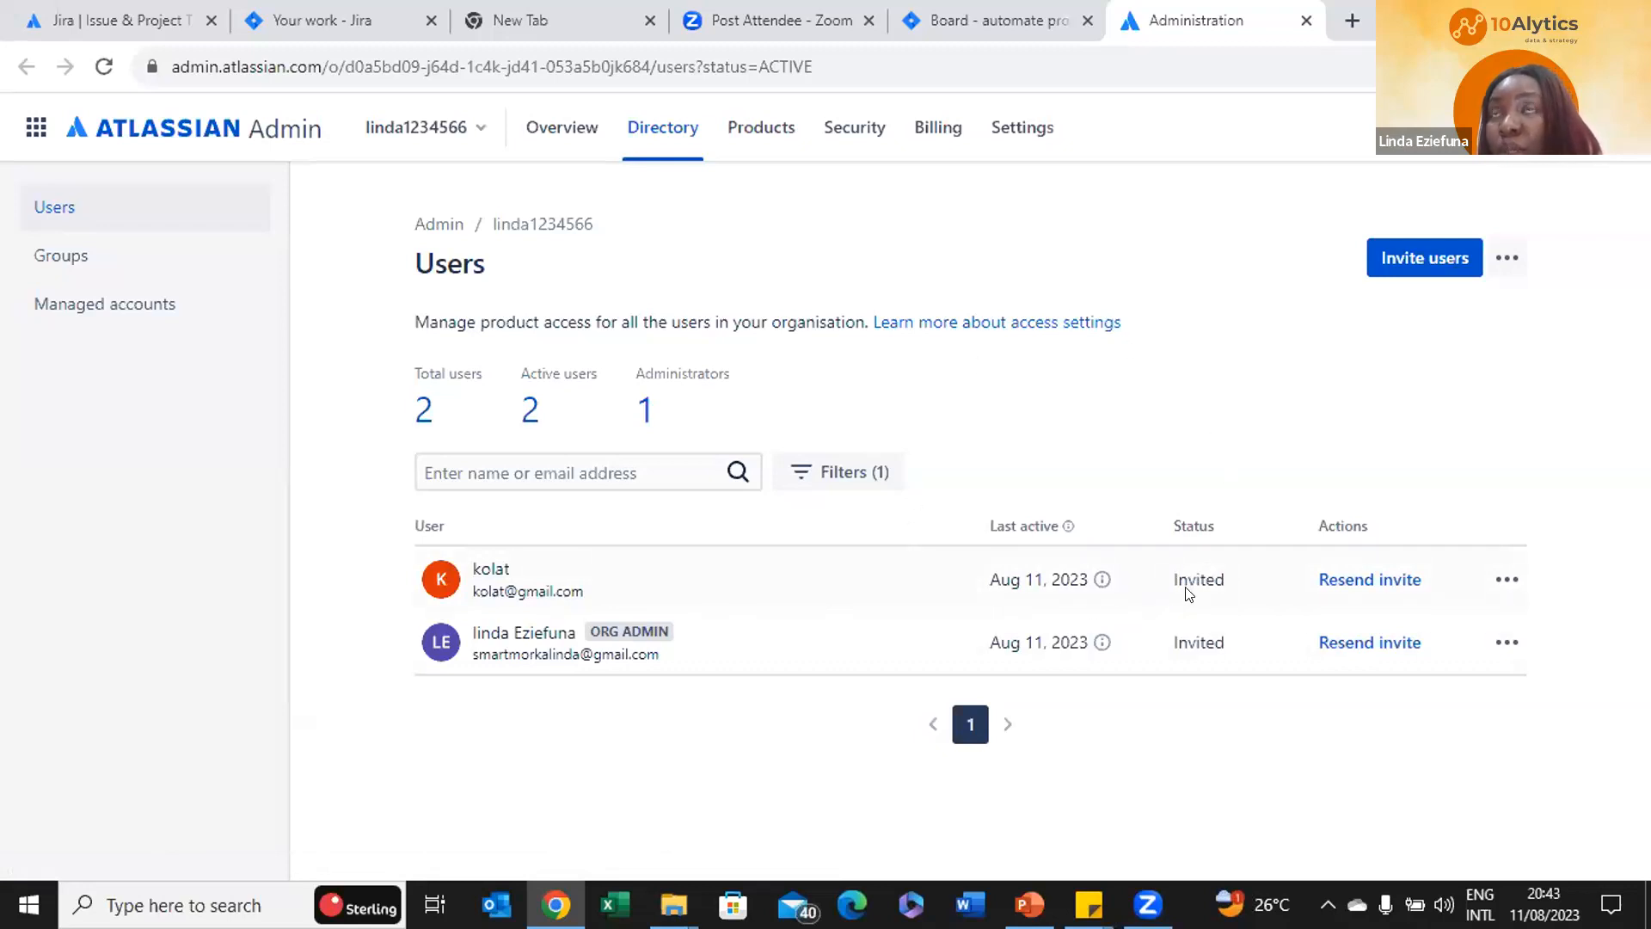
click(315, 9)
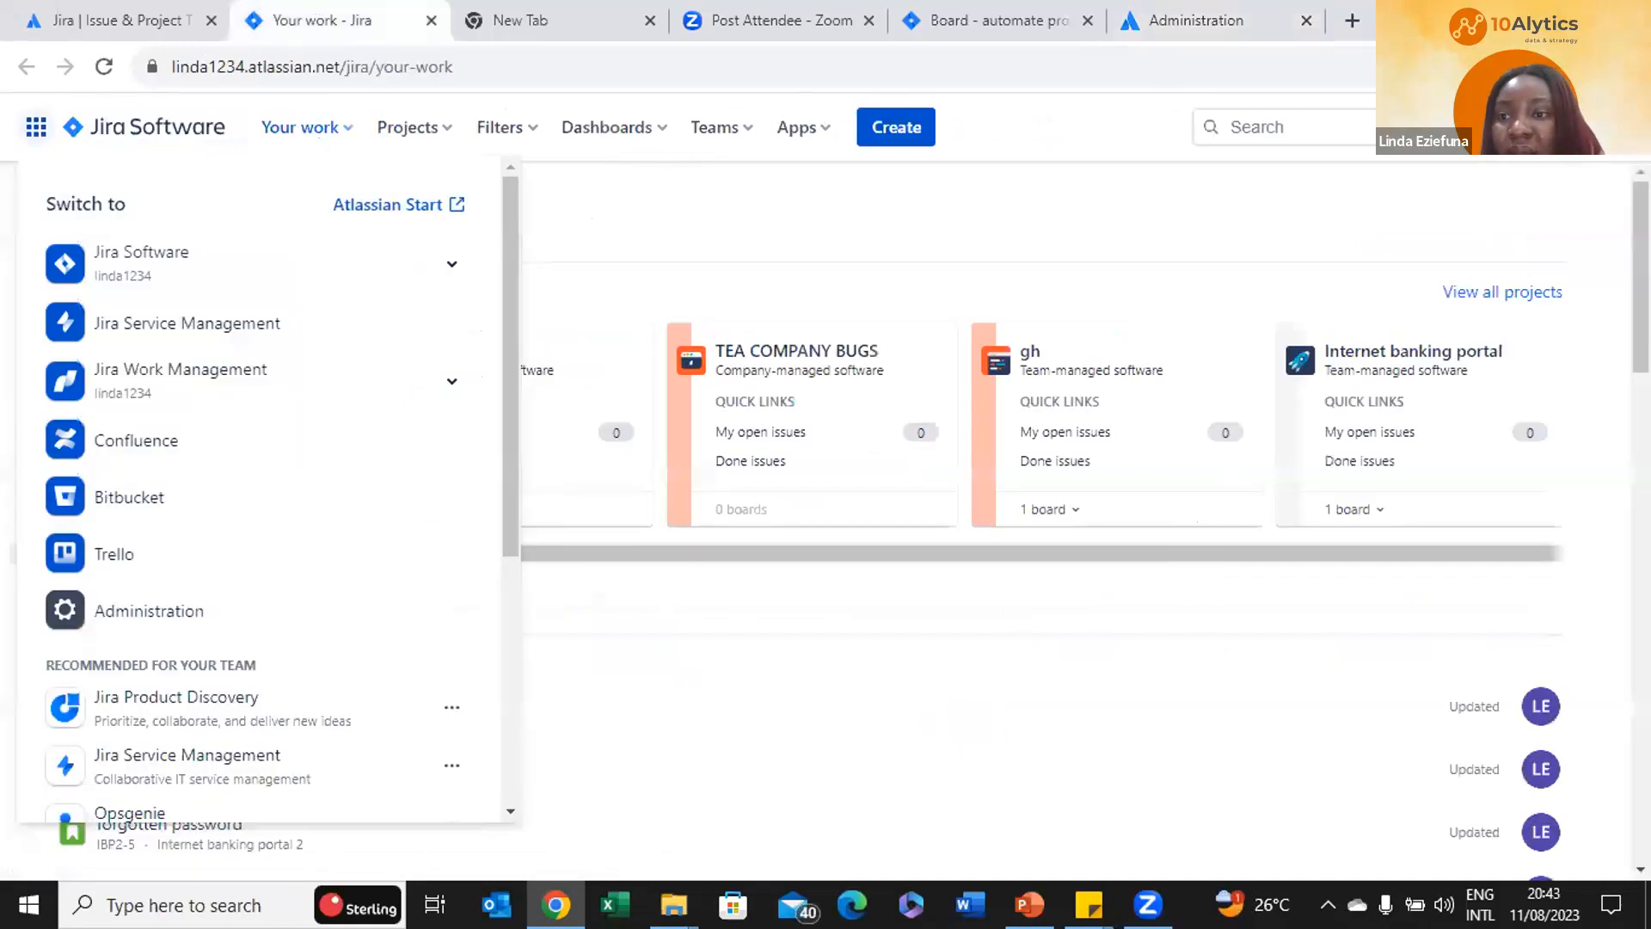
click(1558, 127)
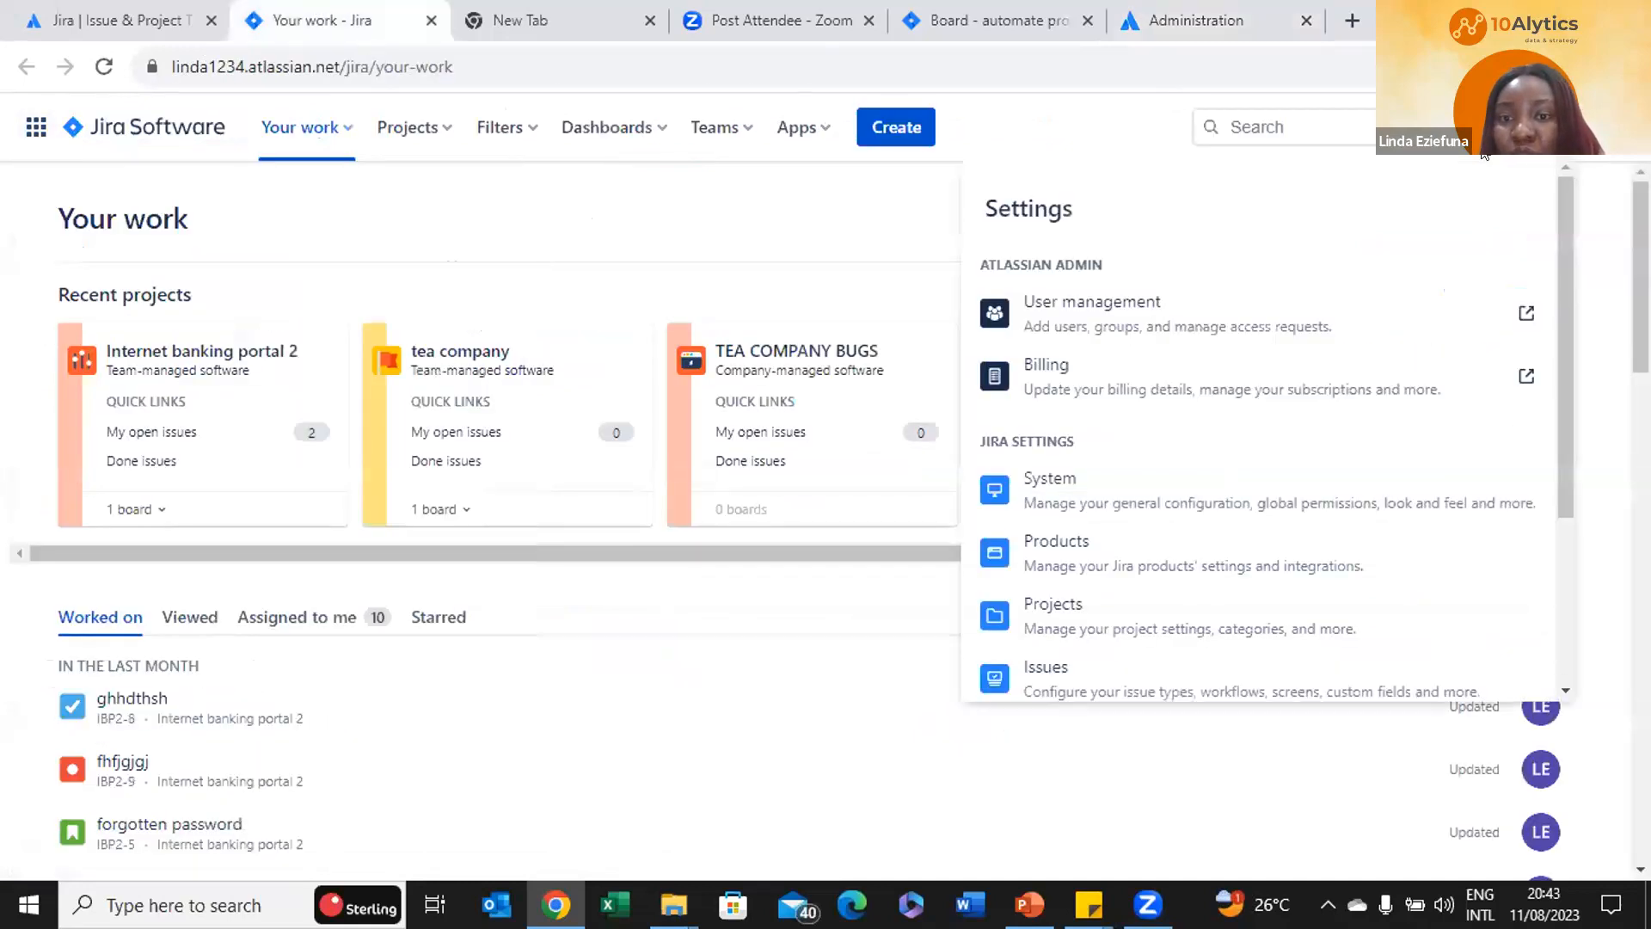
click(1153, 301)
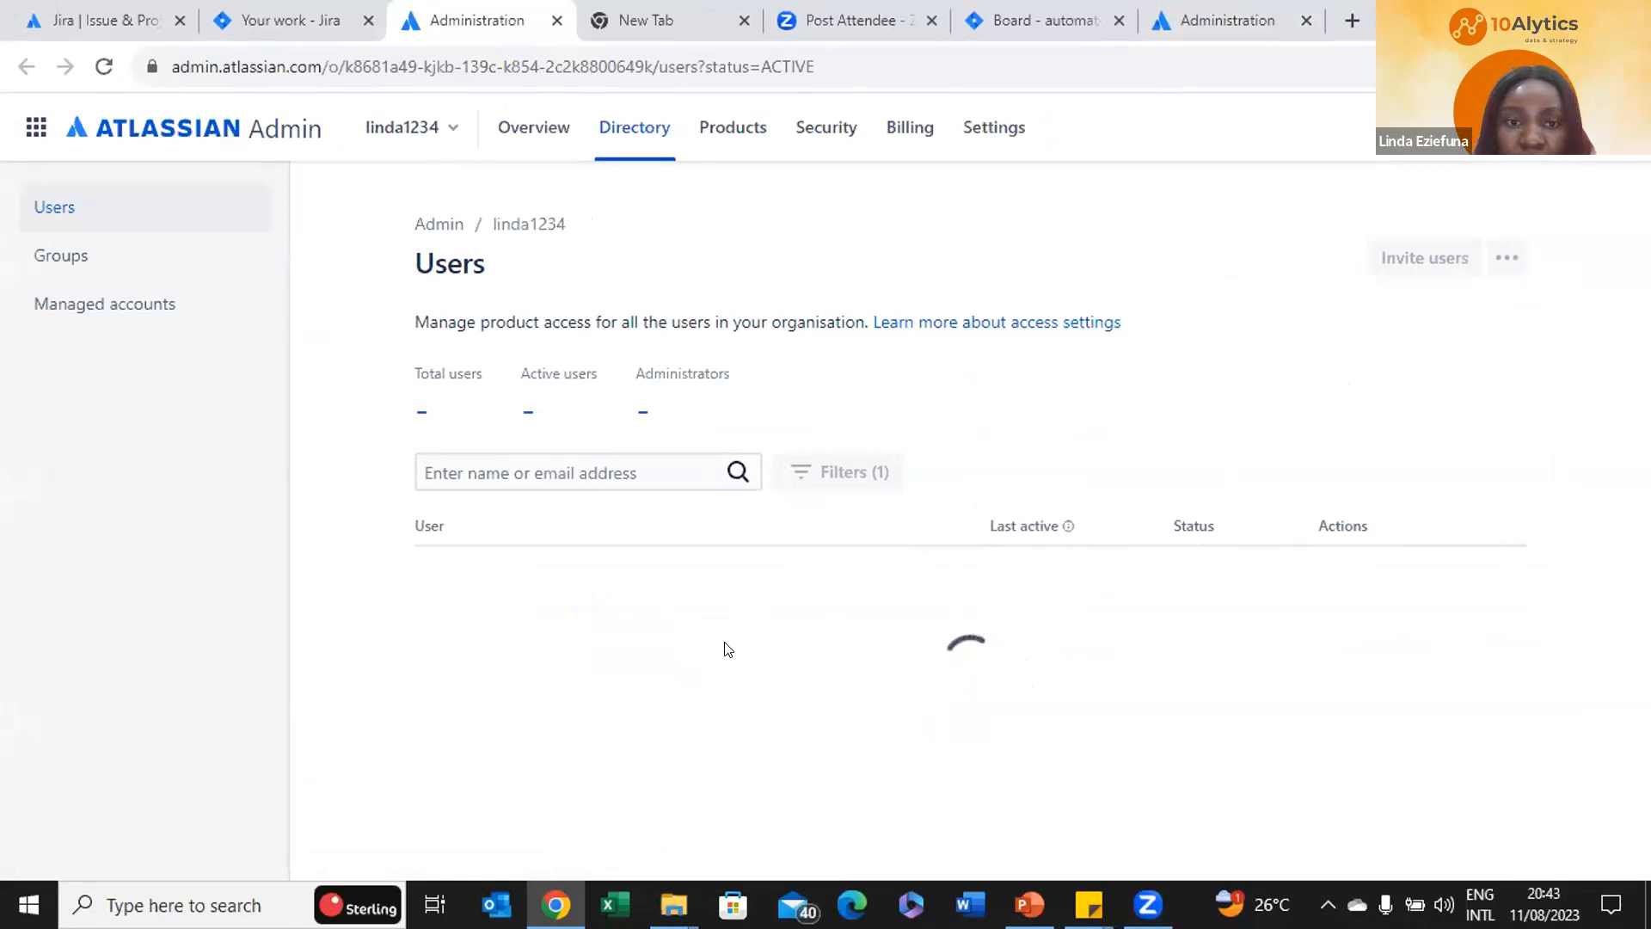
Review the four users (three Invited, one Active) and check the signed-in account
scroll(800, 545, down, 4)
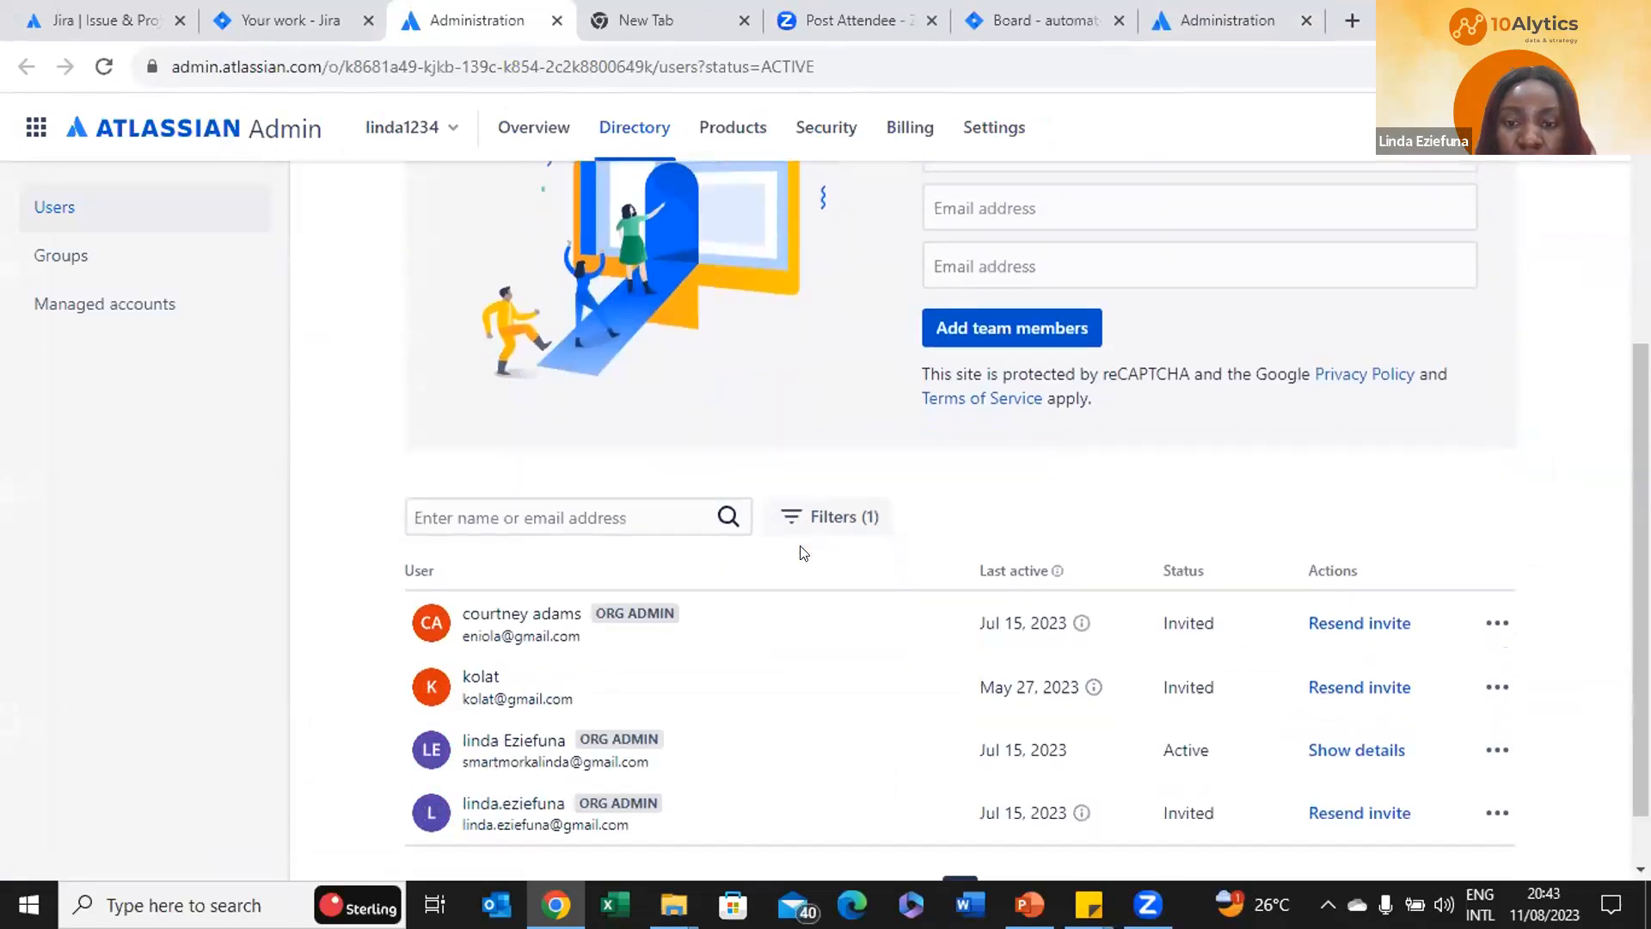
scroll(801, 552, down, 1)
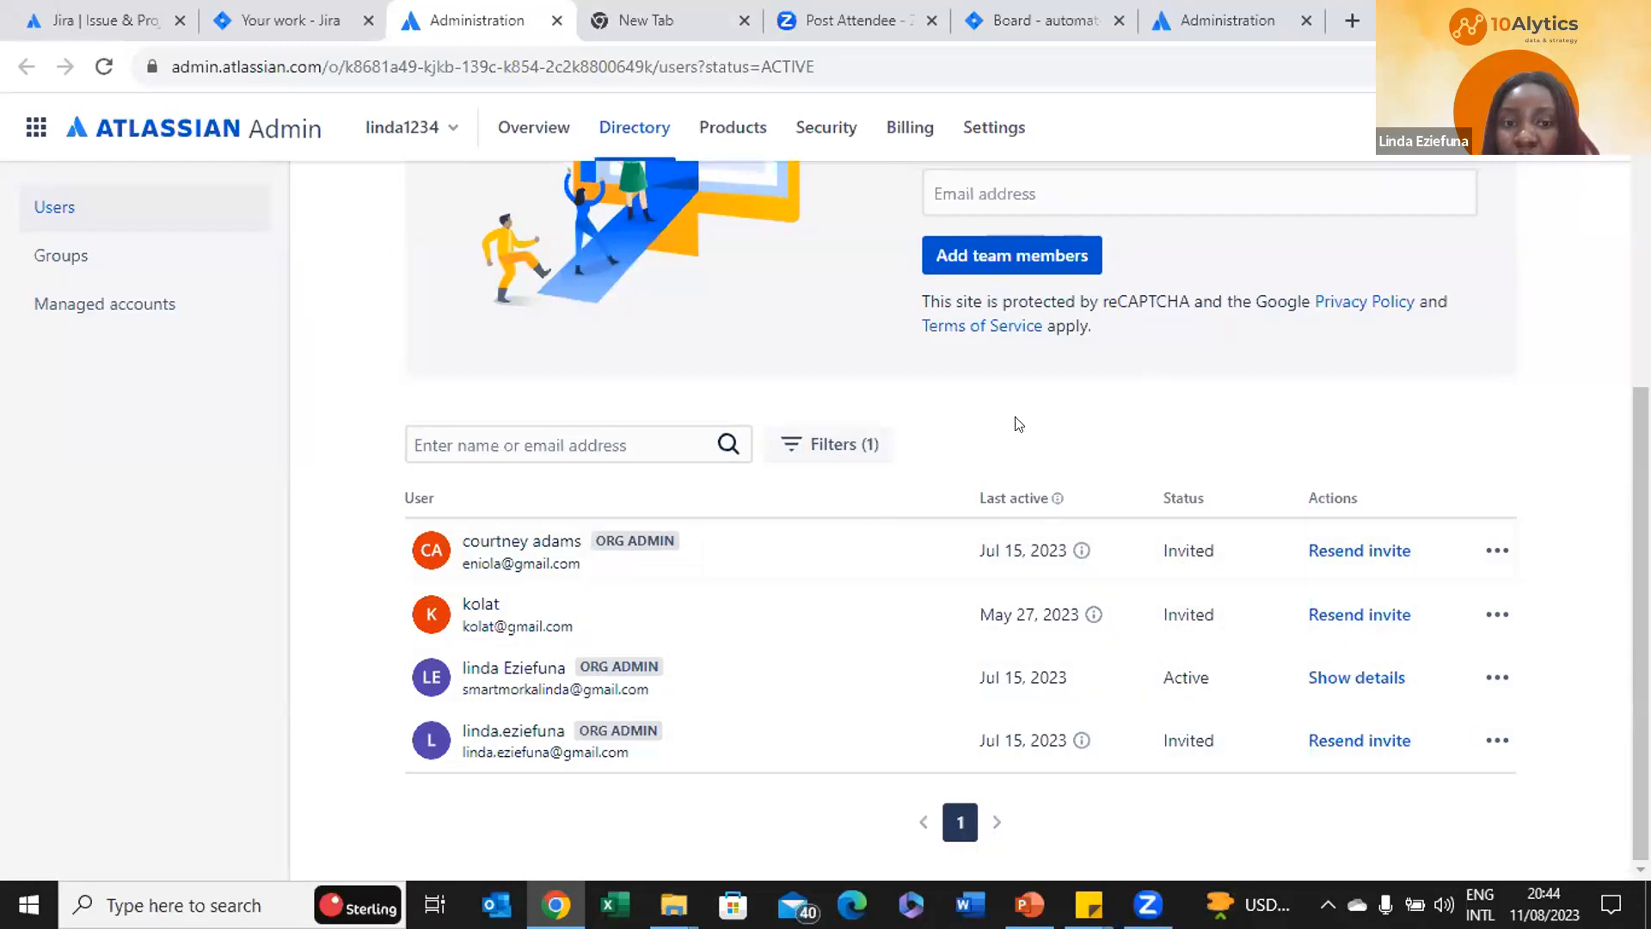
scroll(1038, 419, up, 1)
scroll(1033, 289, up, 2)
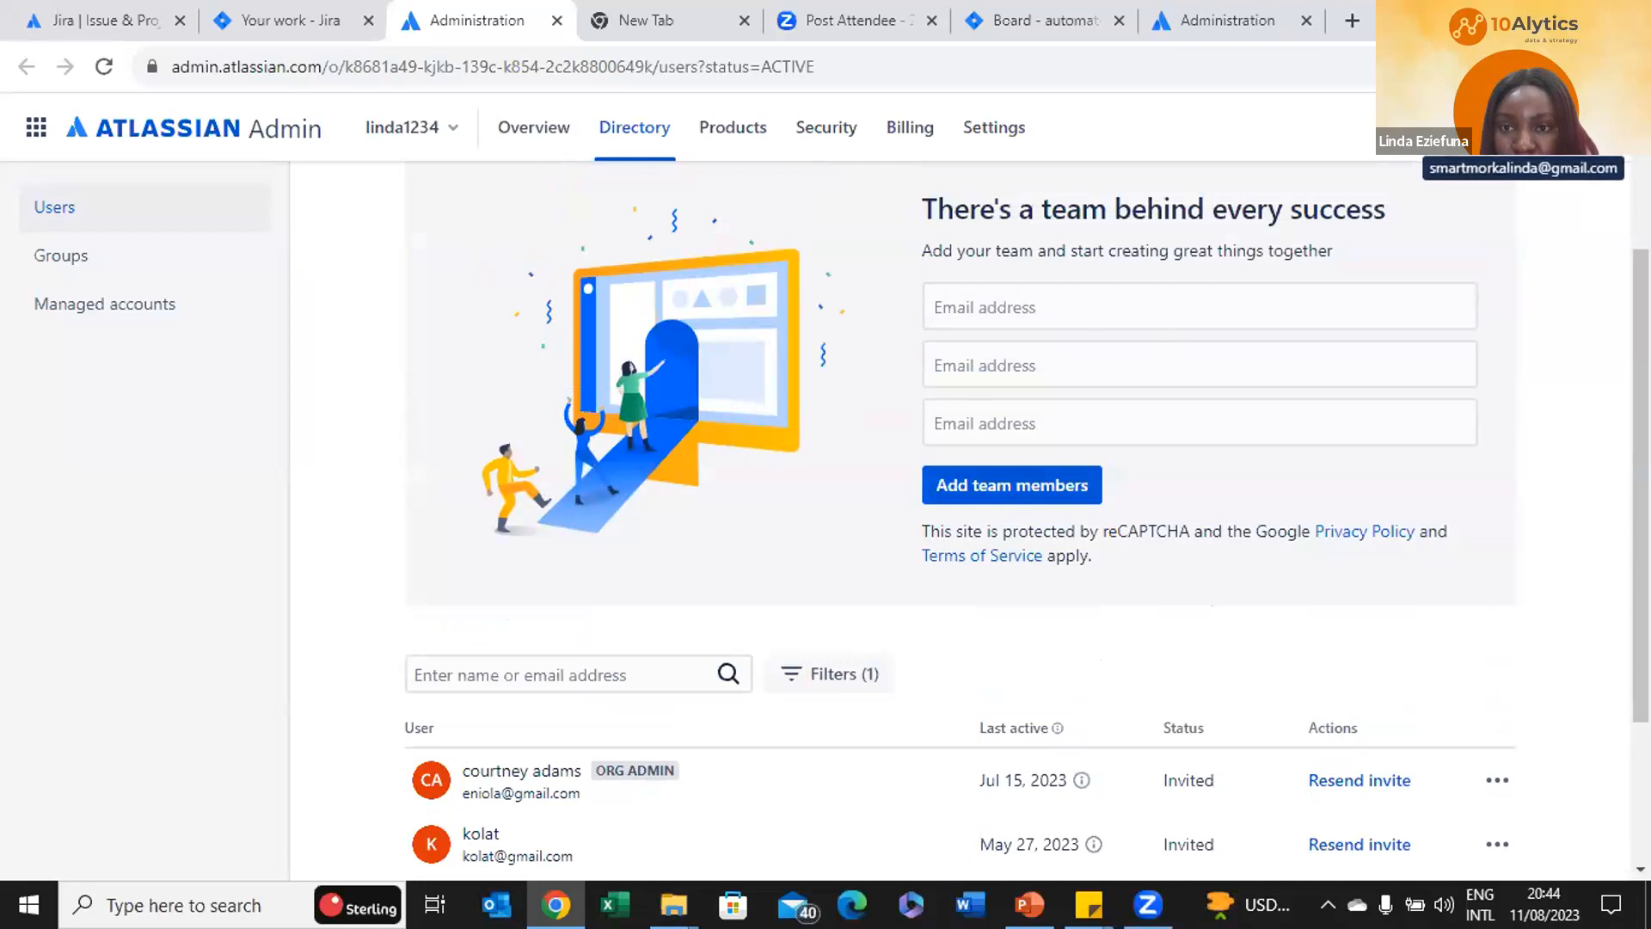
click(1598, 127)
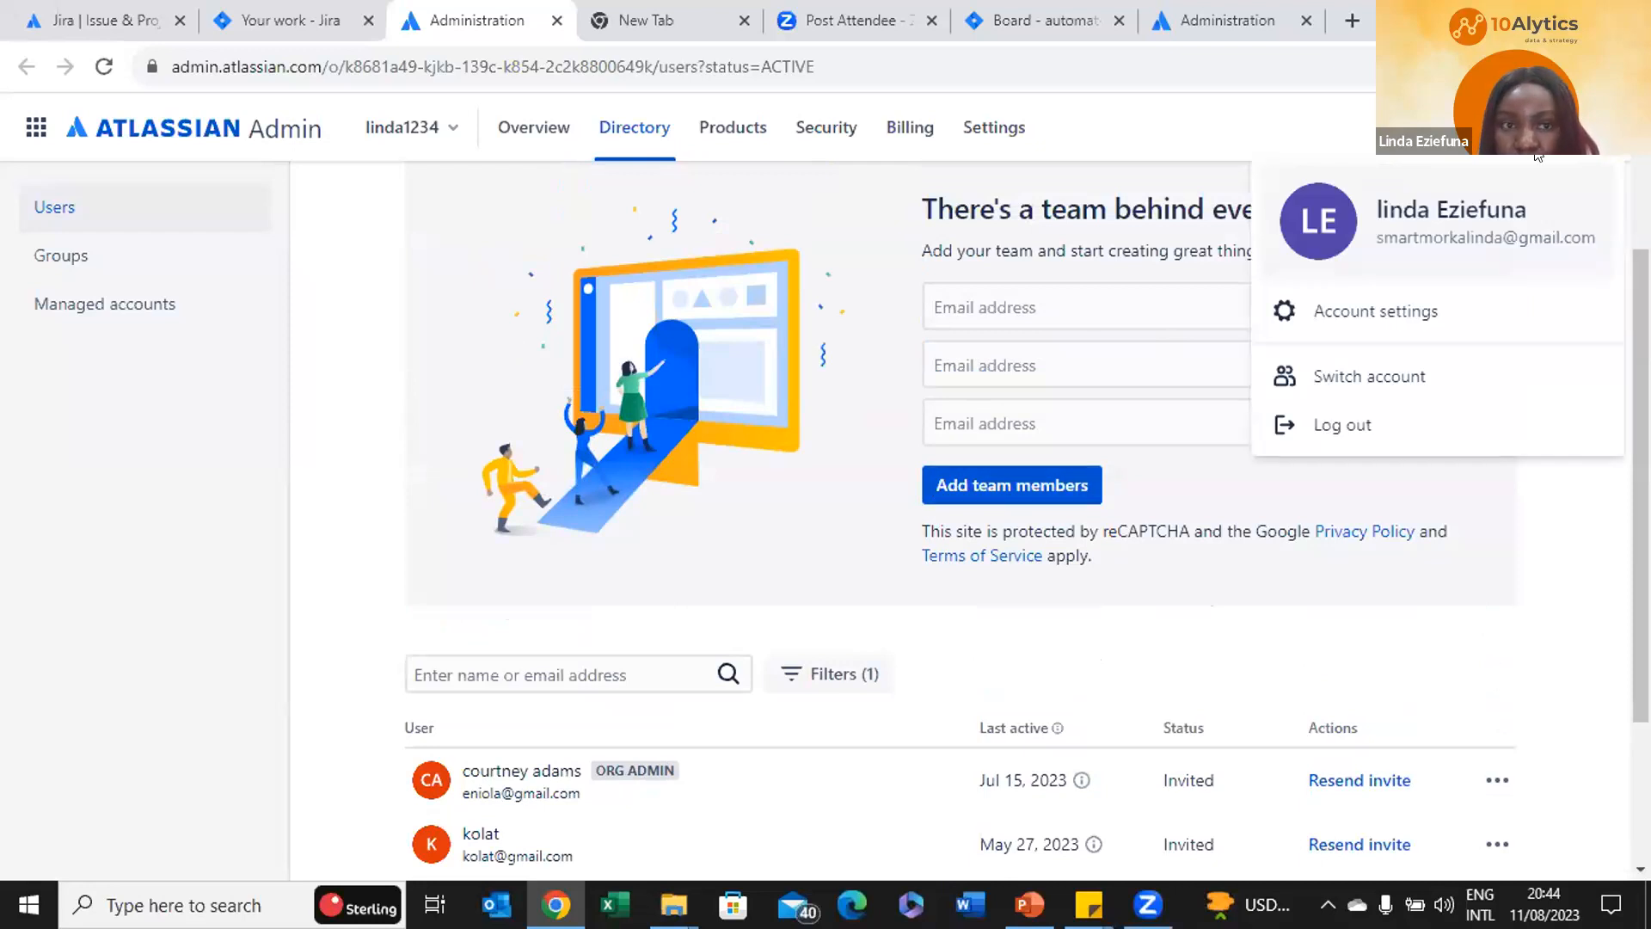
Go to the Issue types settings from the Leave request flow project's Jira site
click(1059, 15)
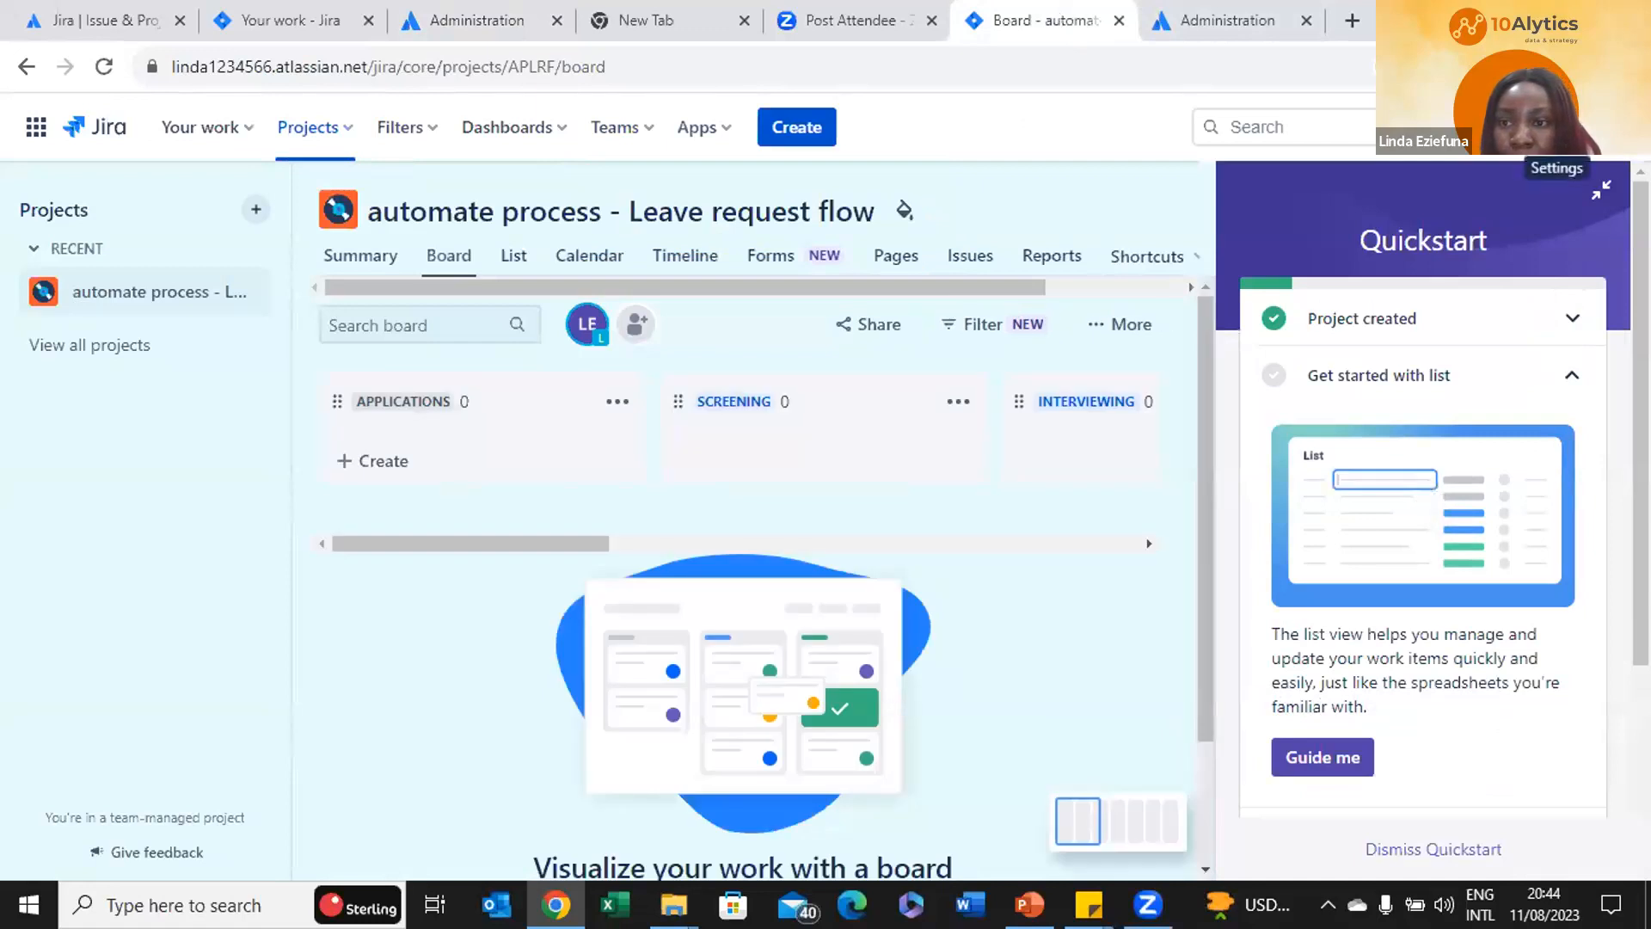
click(1556, 127)
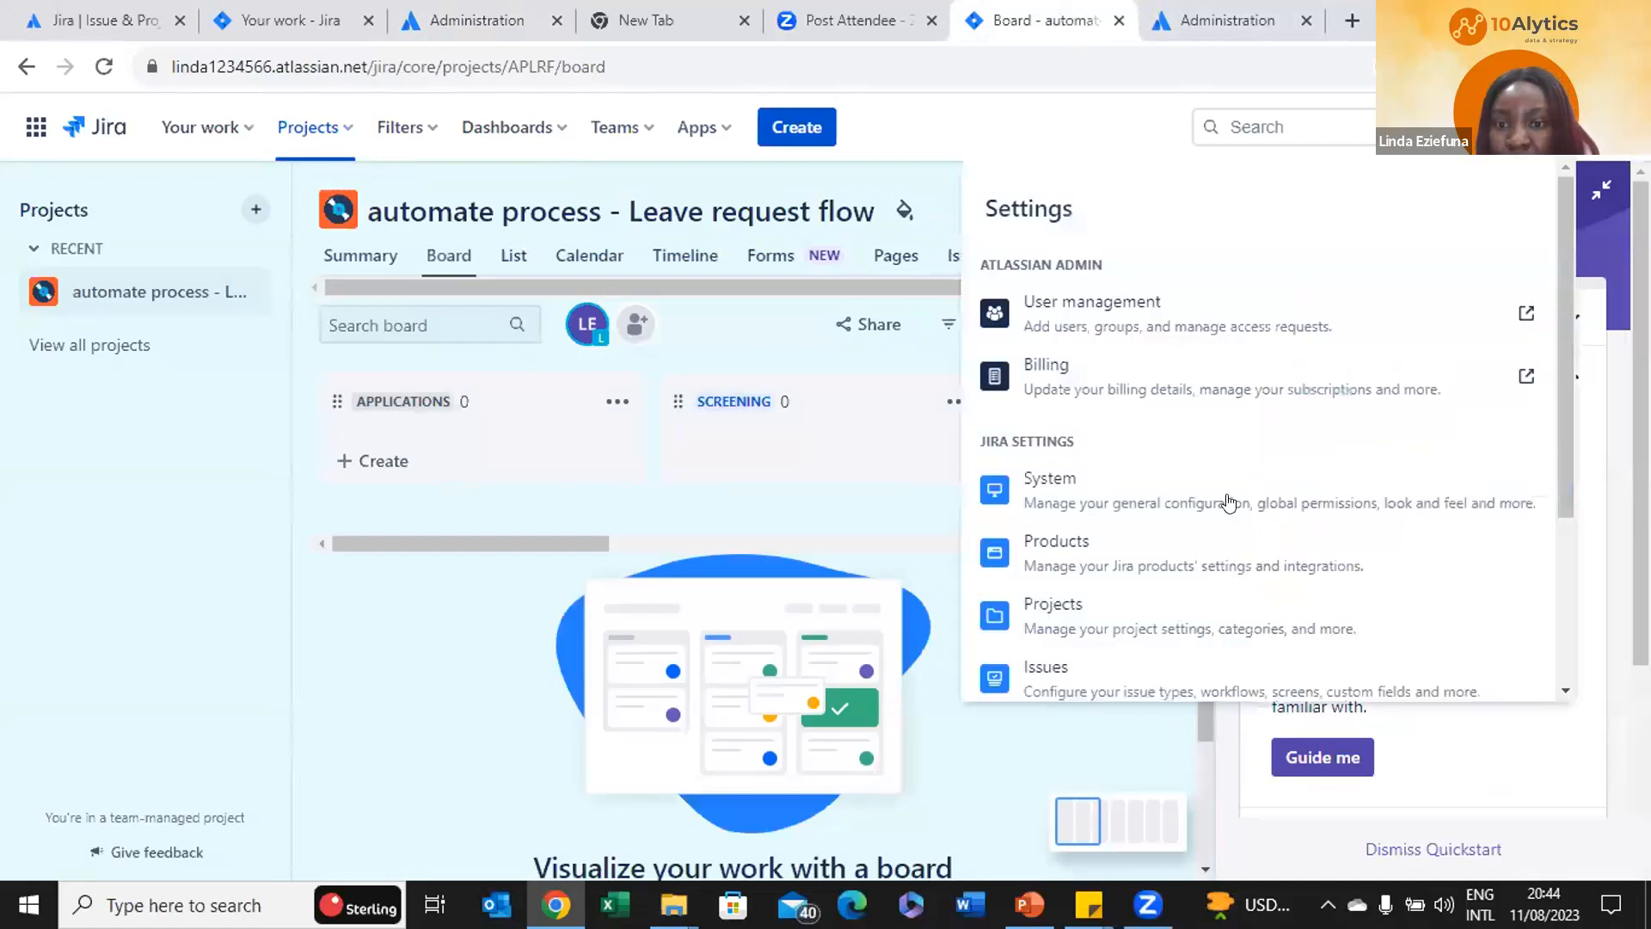
scroll(1229, 501, down, 3)
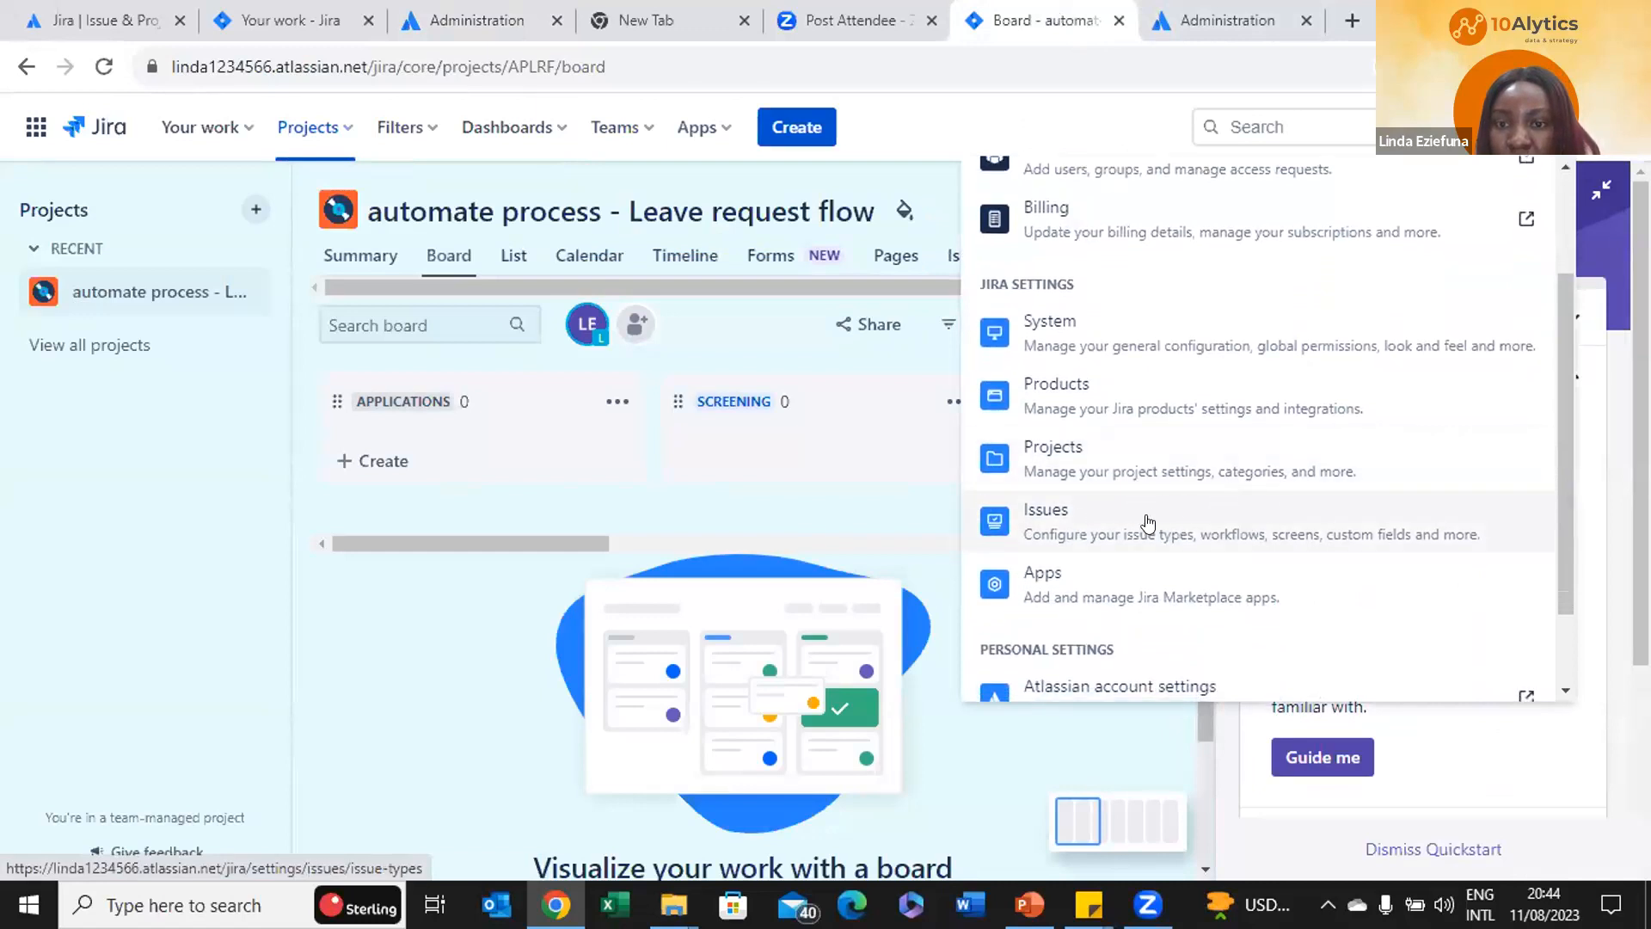
click(1094, 529)
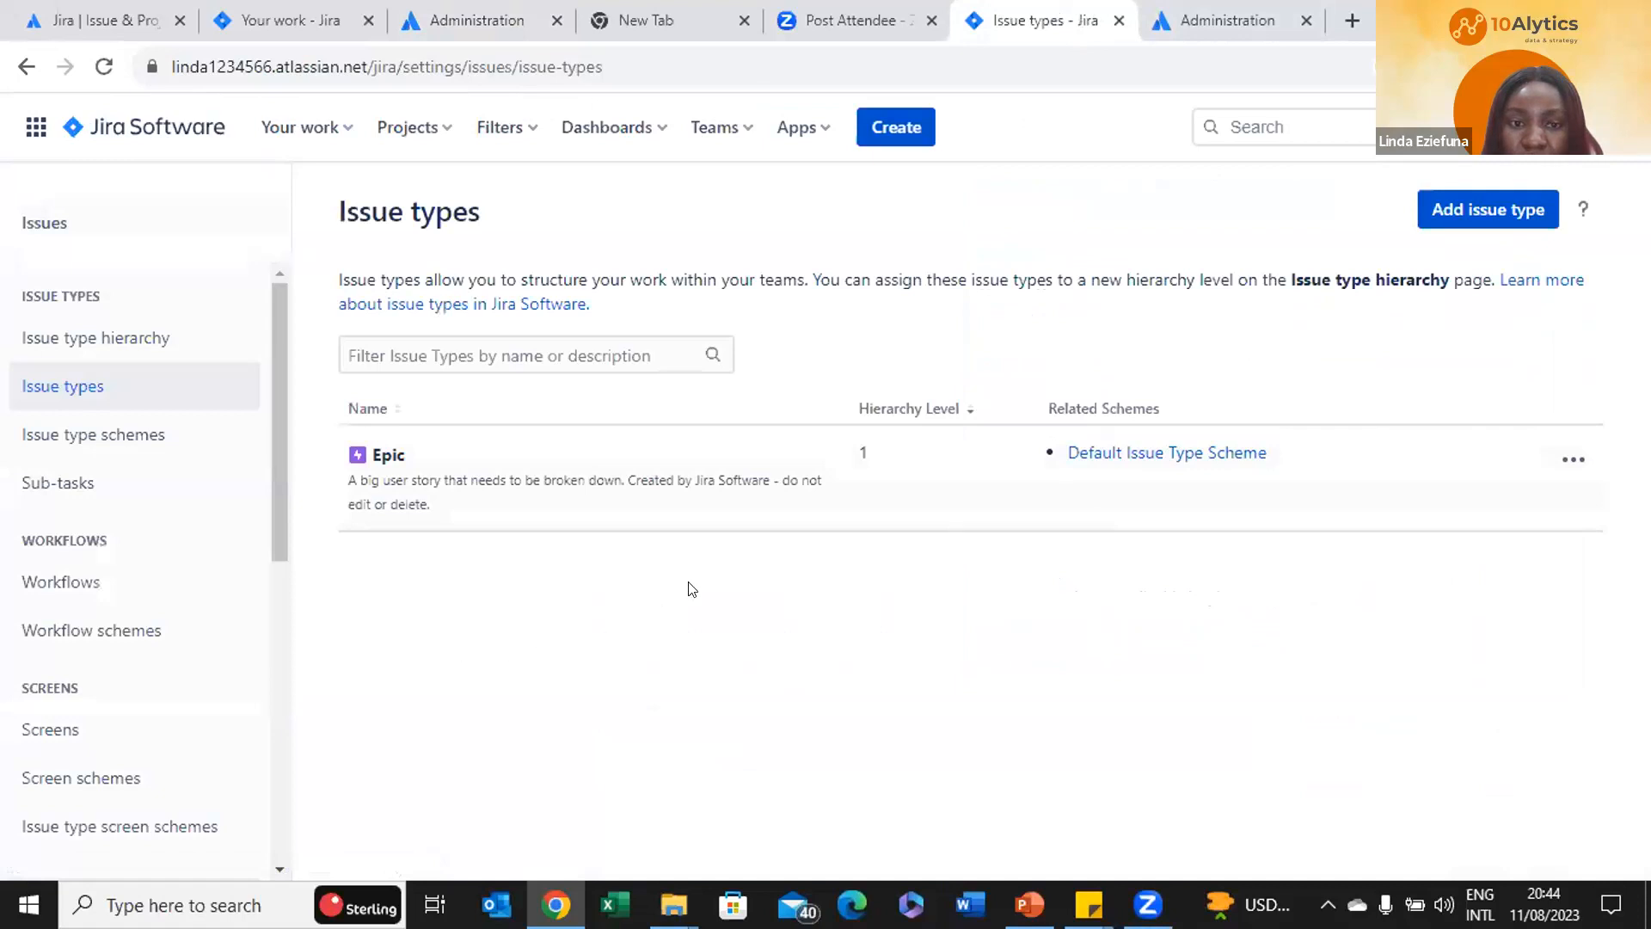
Open Issue types settings on the other Jira site, listing Epic, Bug and Improvement
click(264, 13)
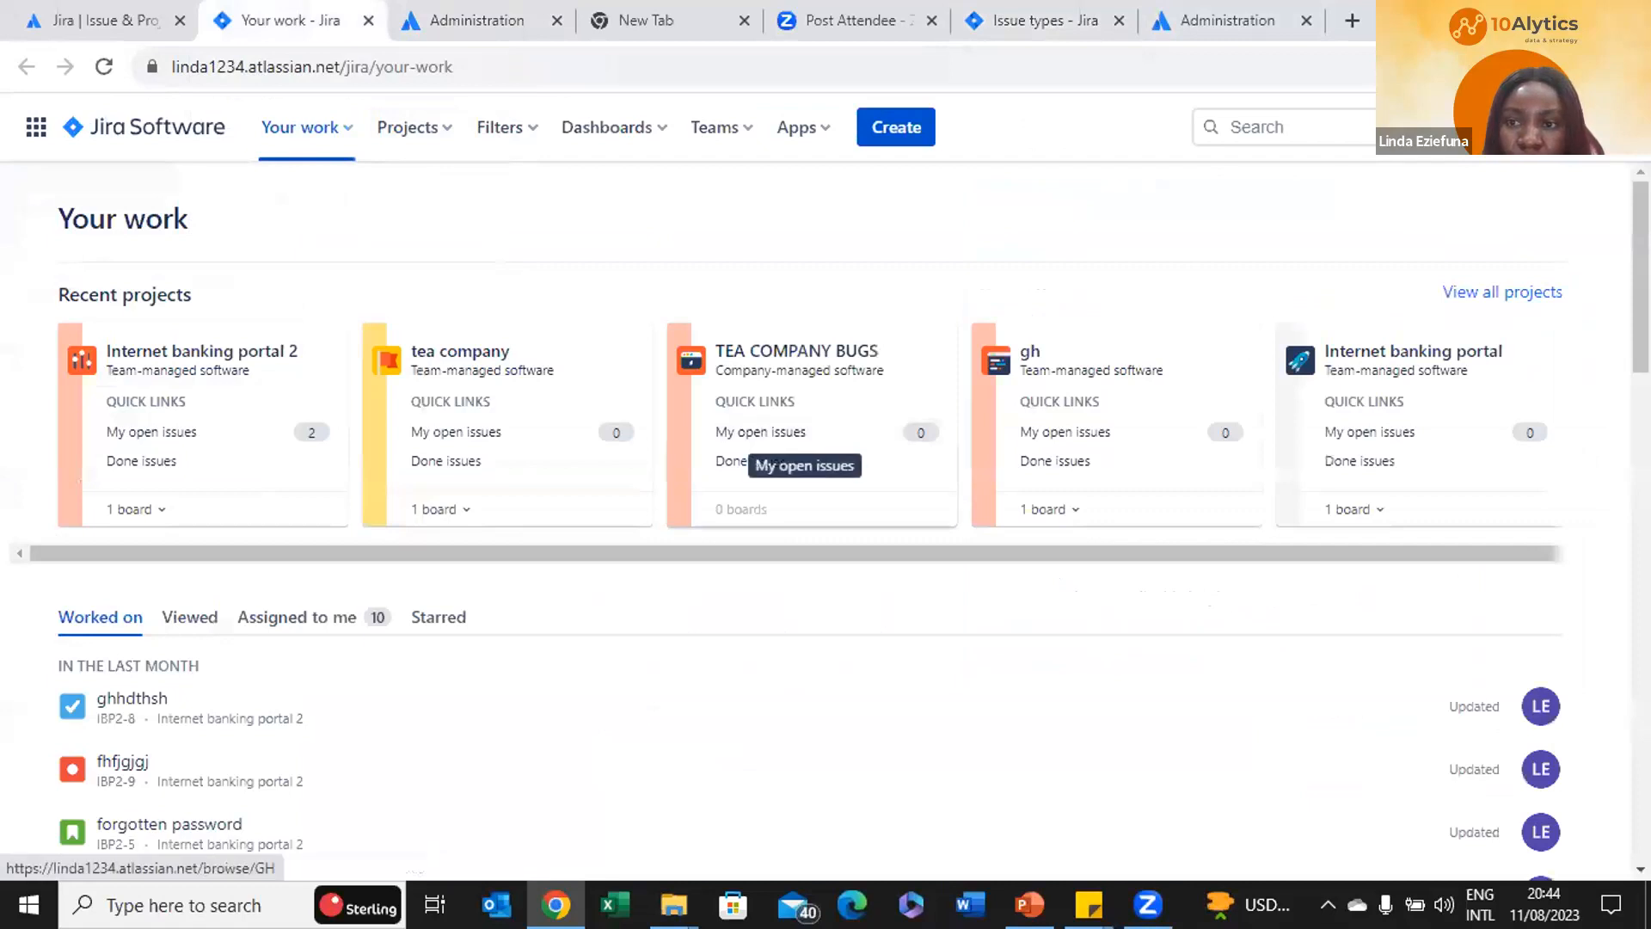
click(1555, 127)
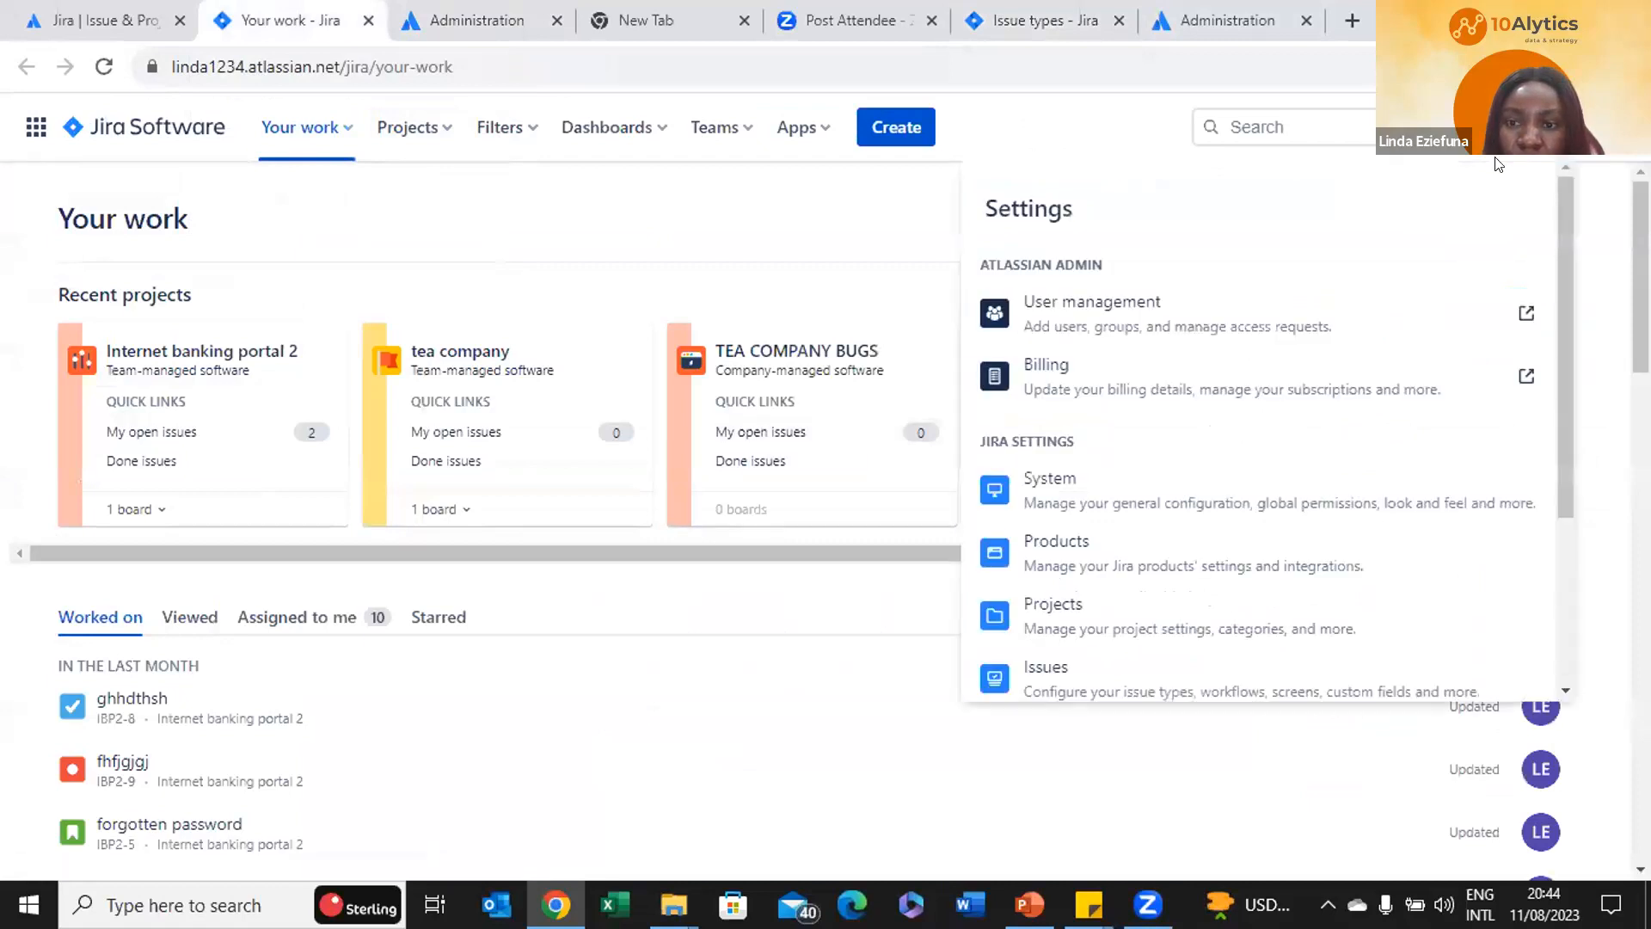
click(1086, 682)
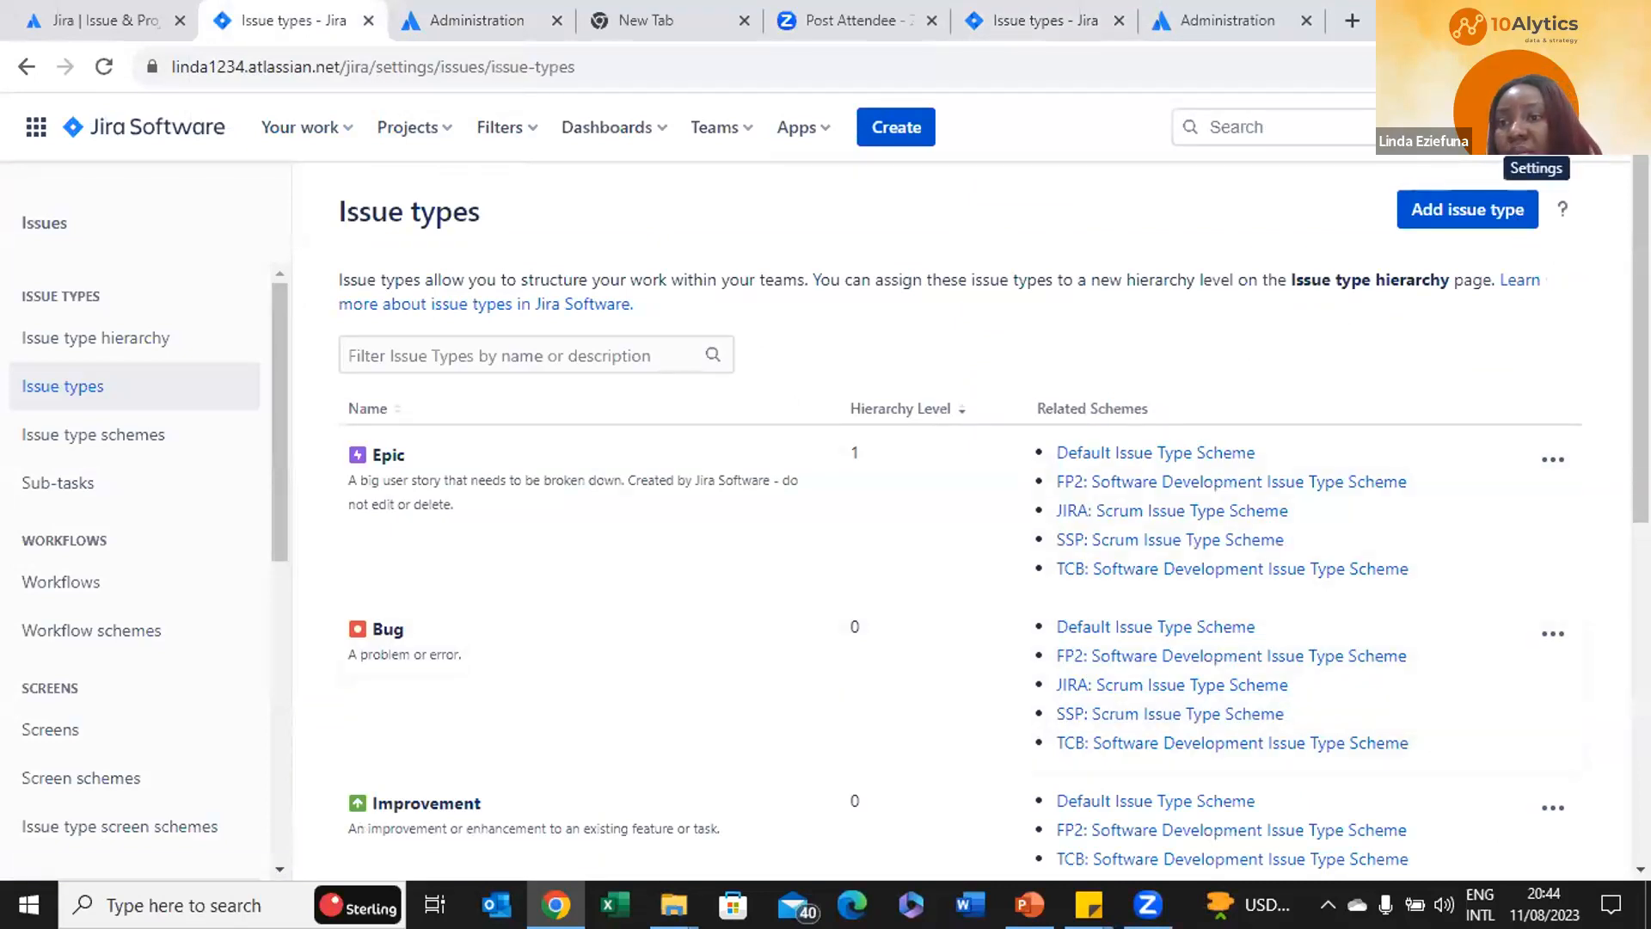
click(1536, 128)
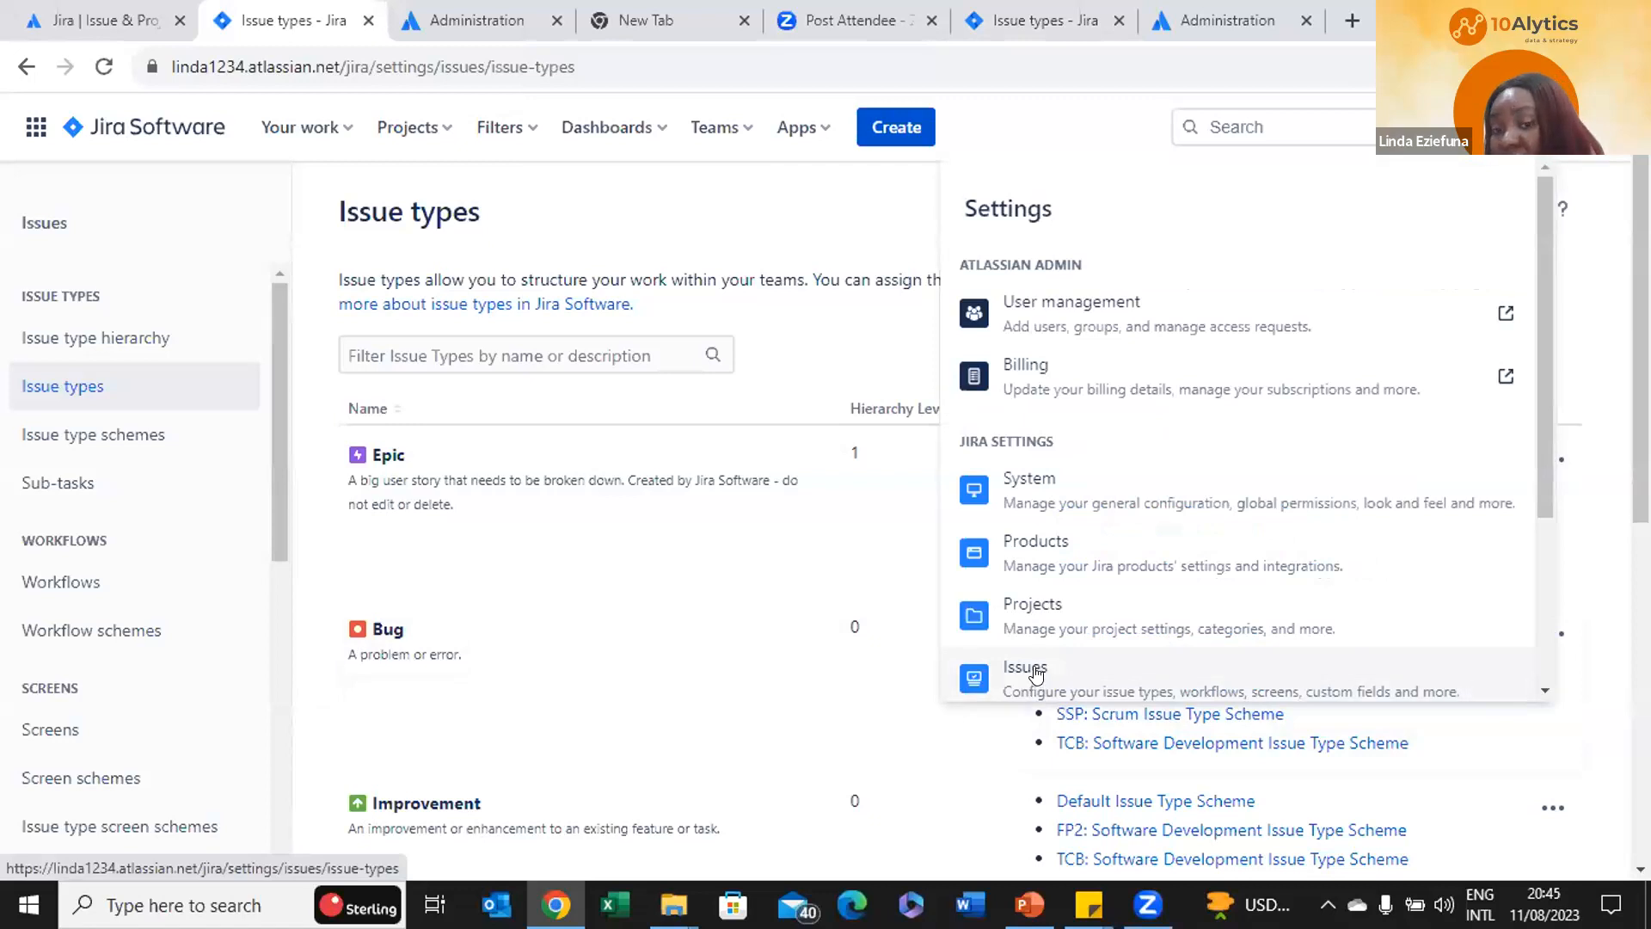
scroll(1036, 675, down, 2)
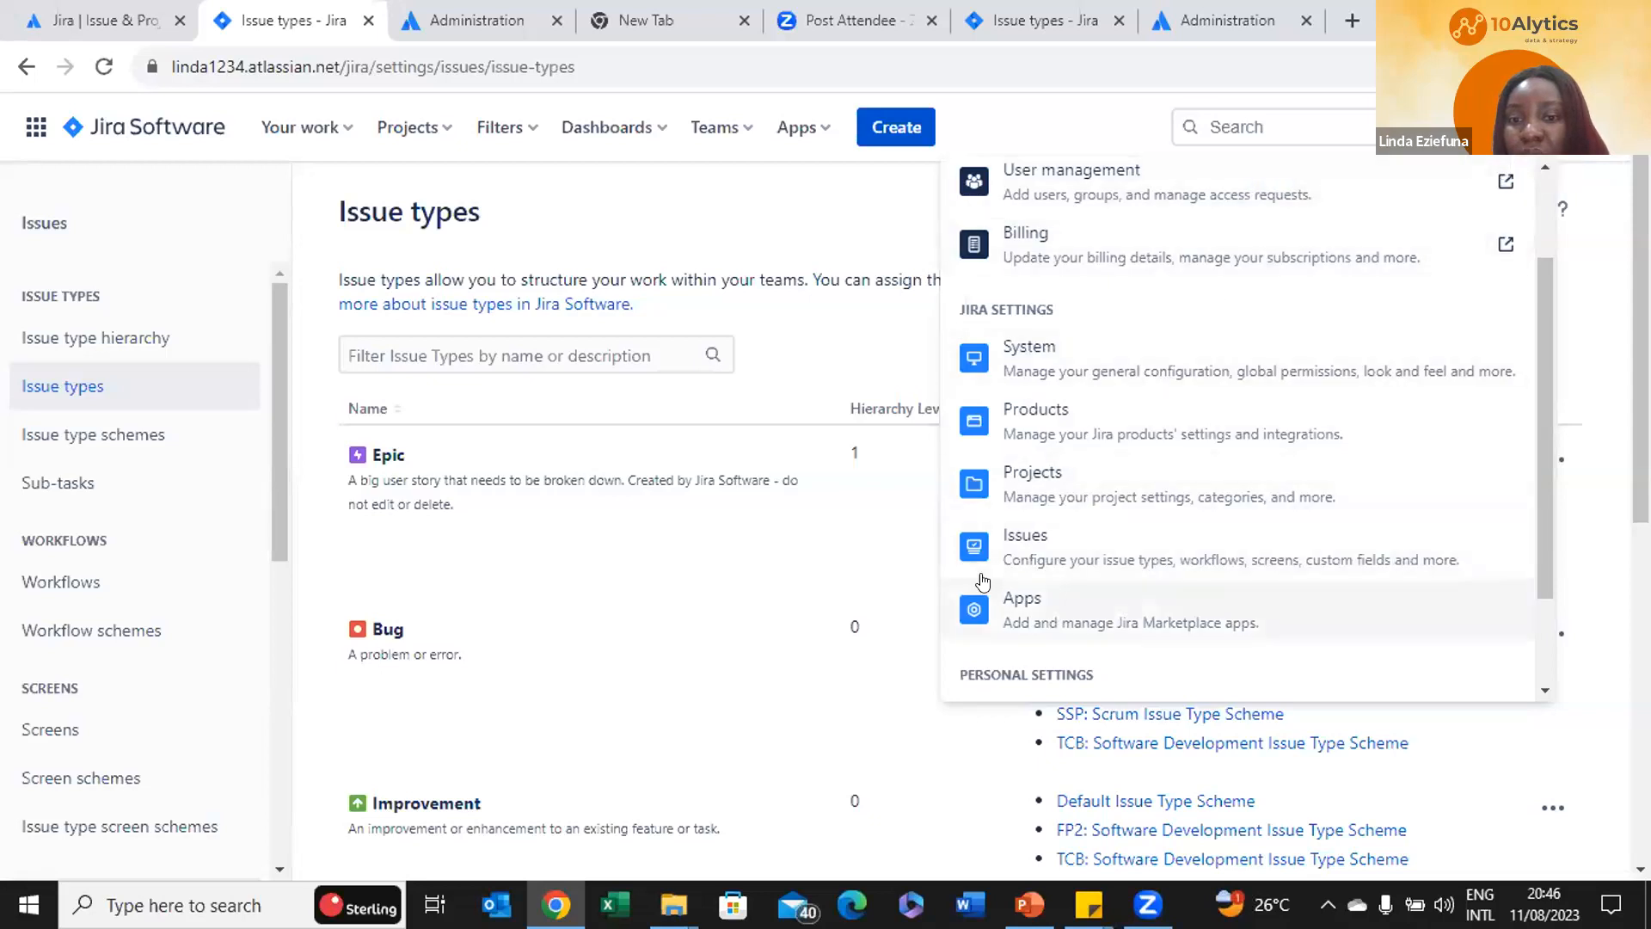
click(1063, 536)
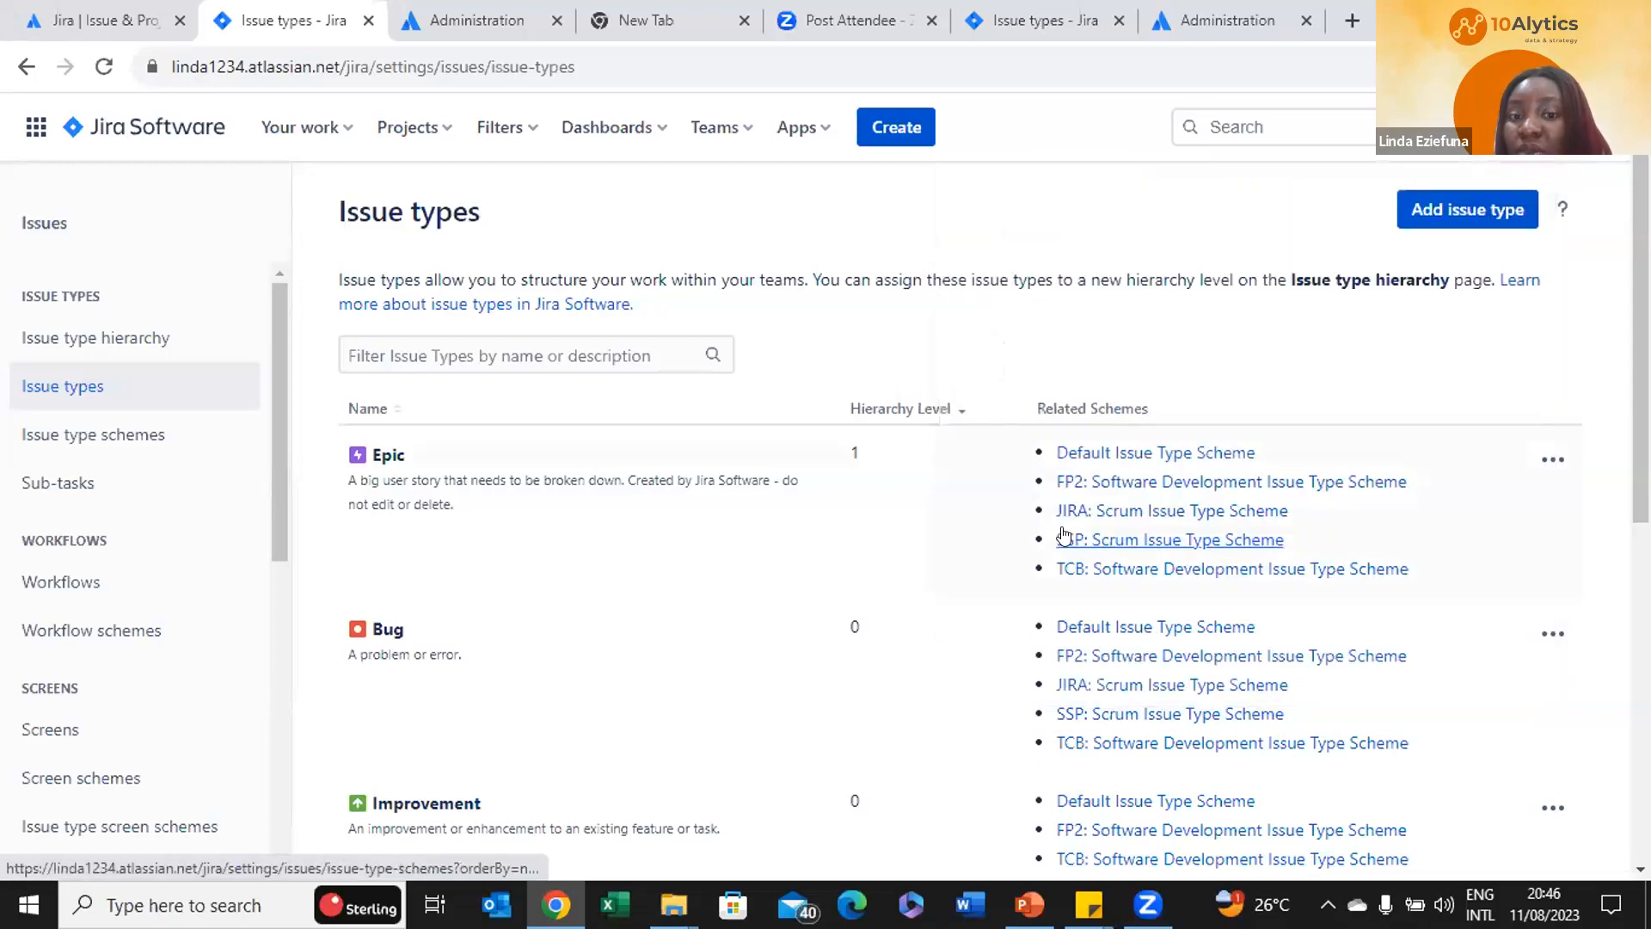
scroll(698, 646, down, 2)
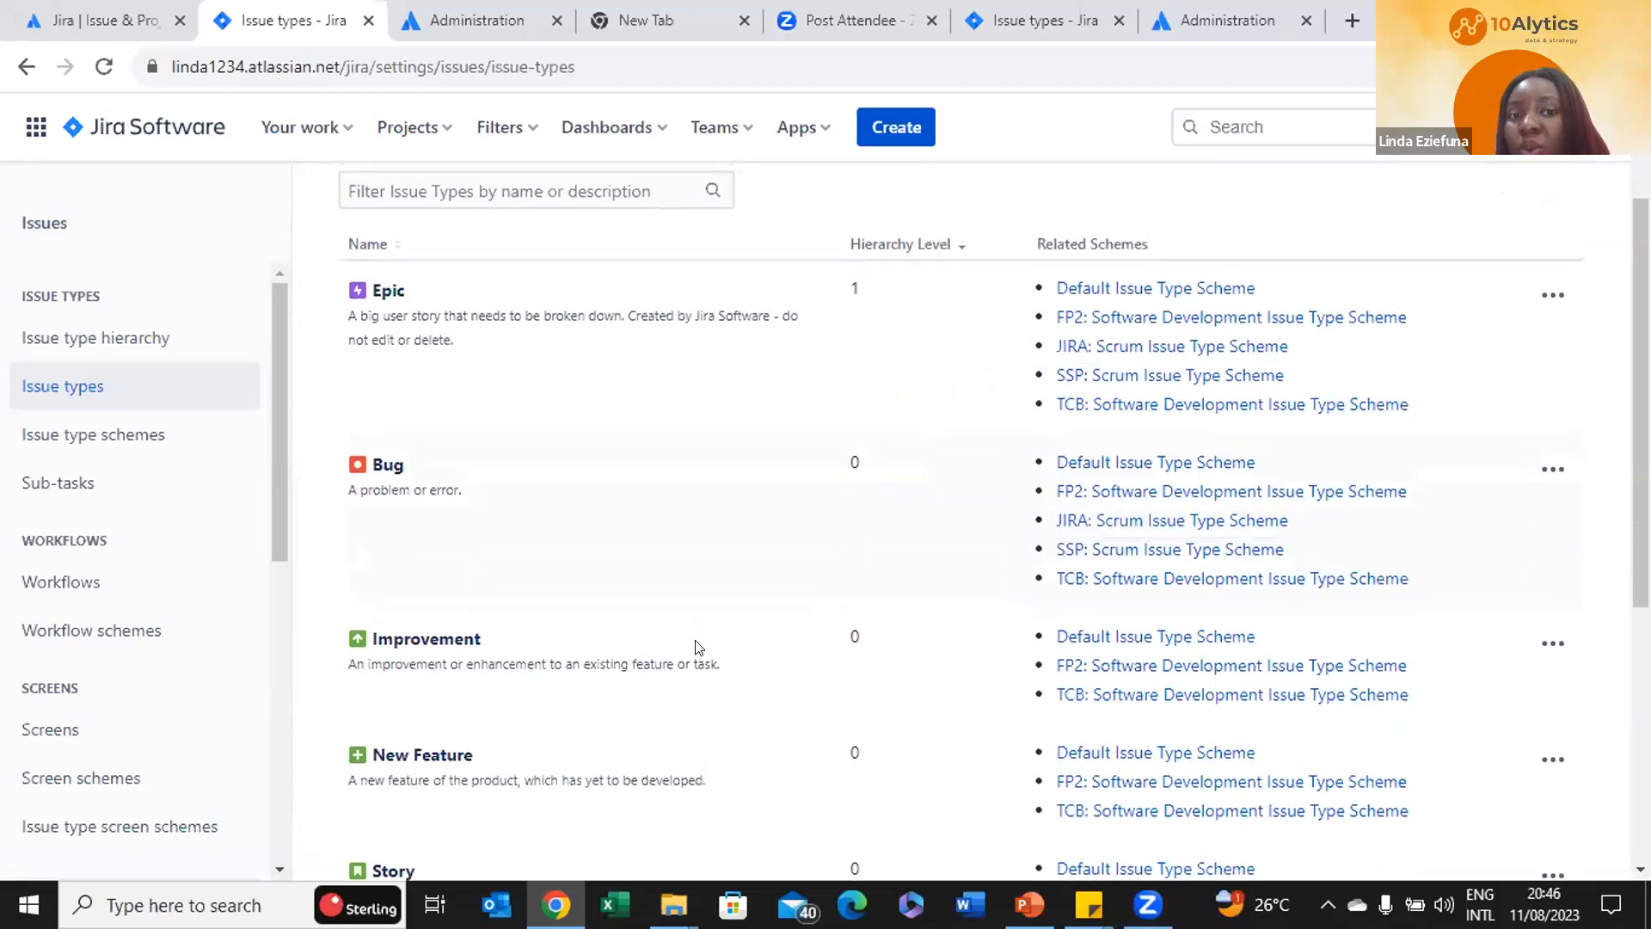
scroll(695, 640, up, 1)
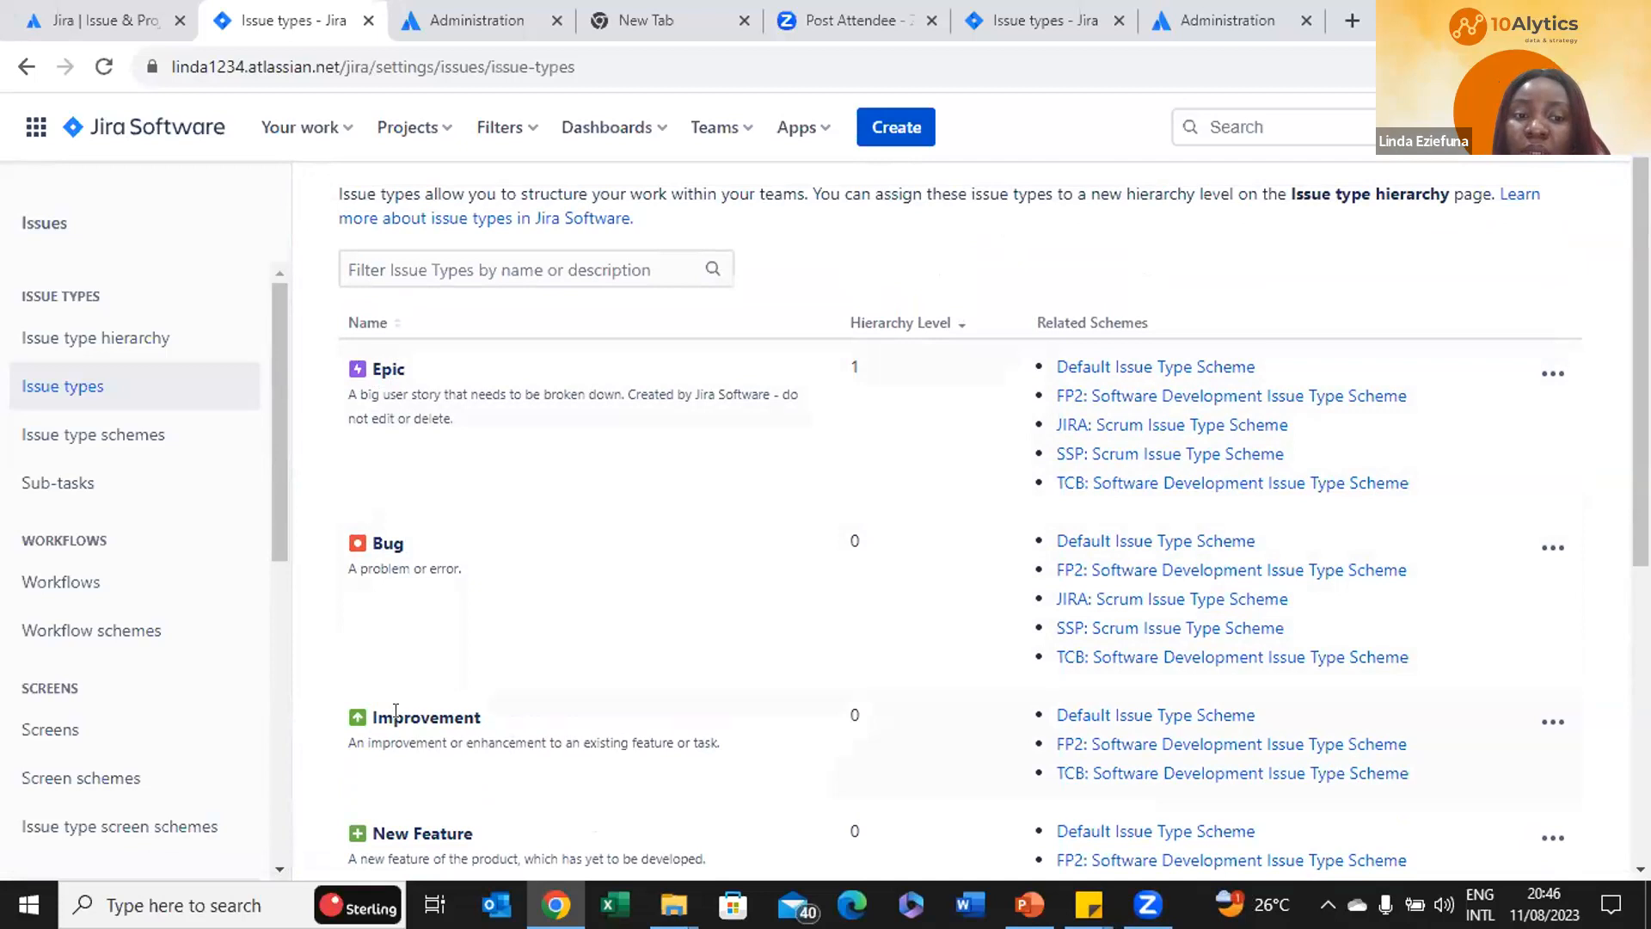
scroll(396, 711, down, 5)
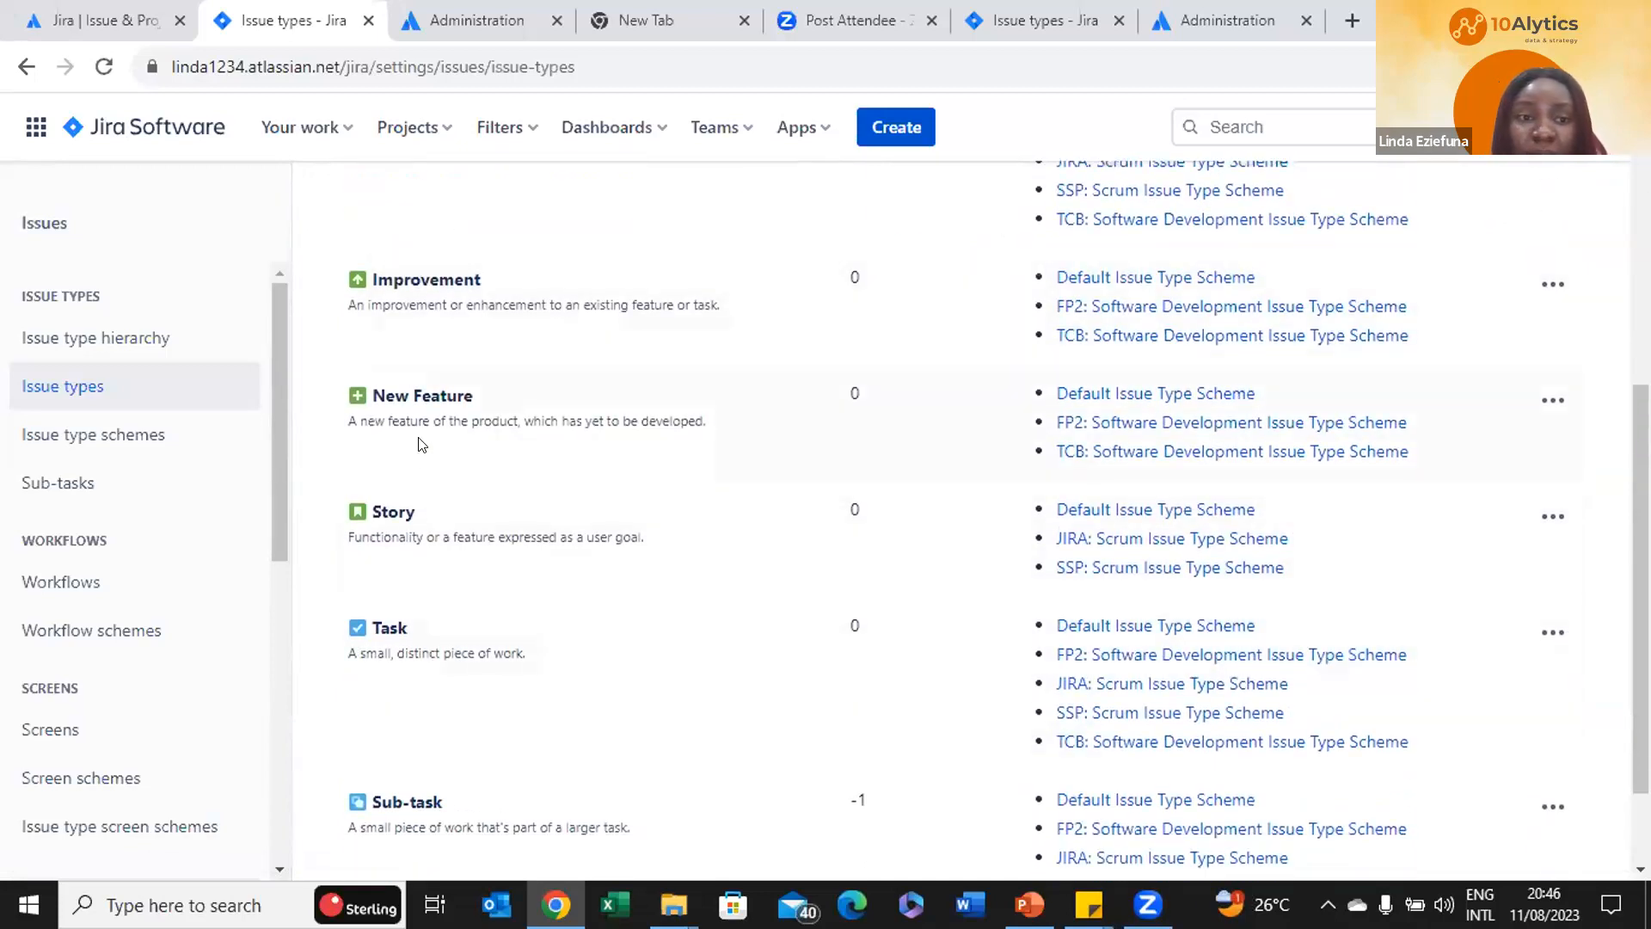
scroll(427, 497, down, 2)
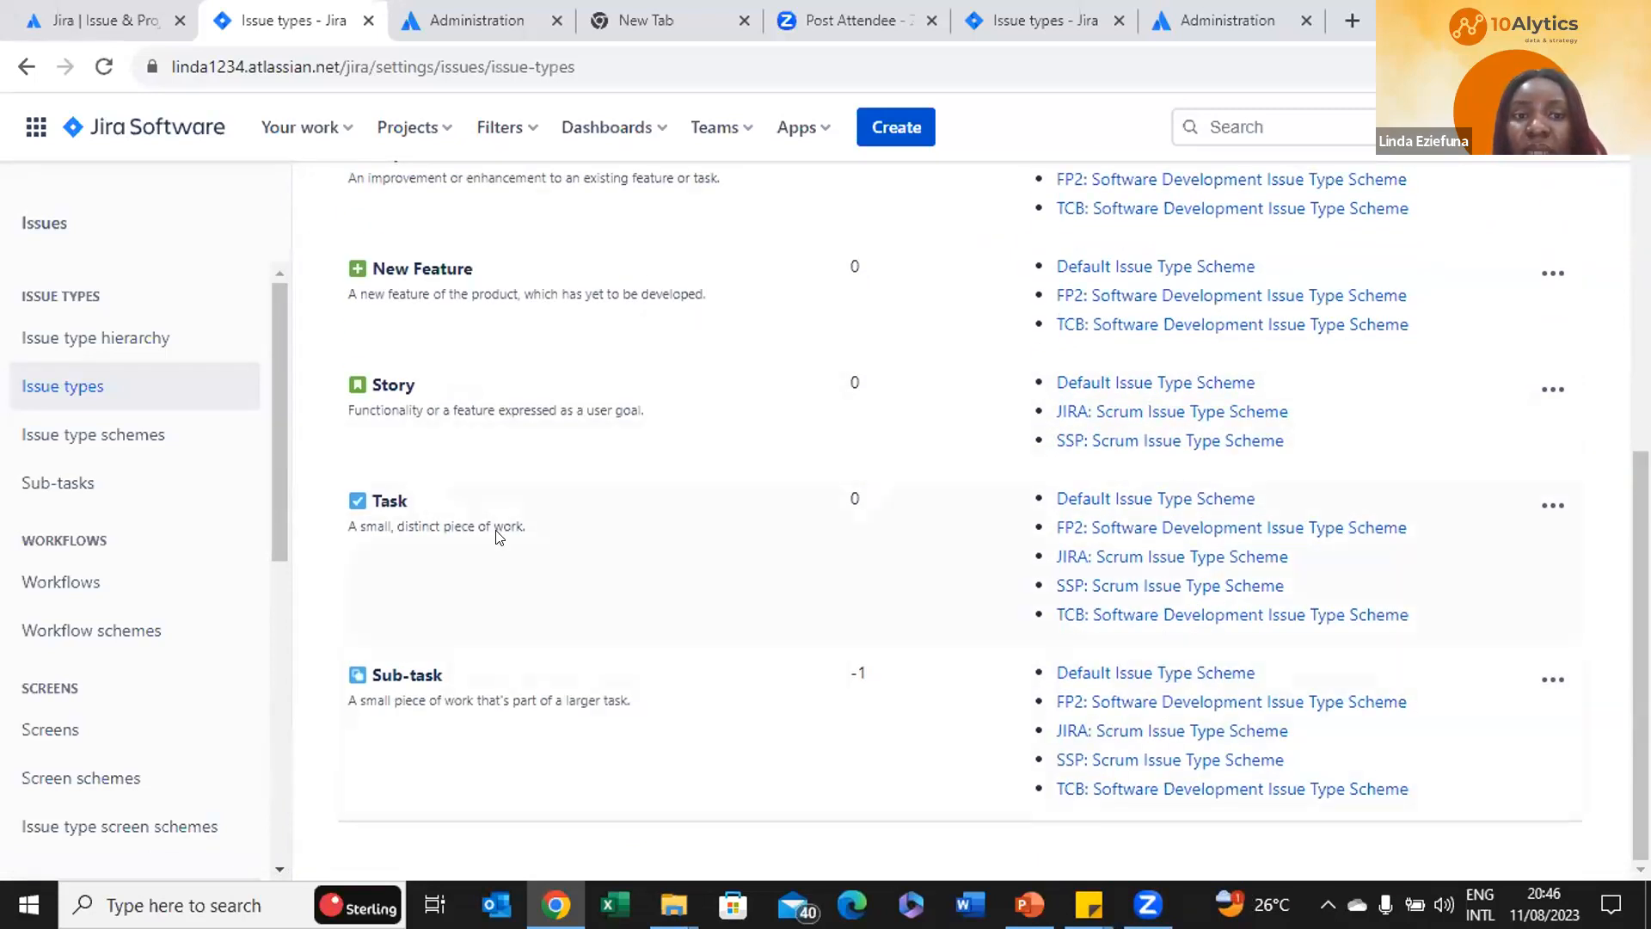
scroll(497, 538, up, 6)
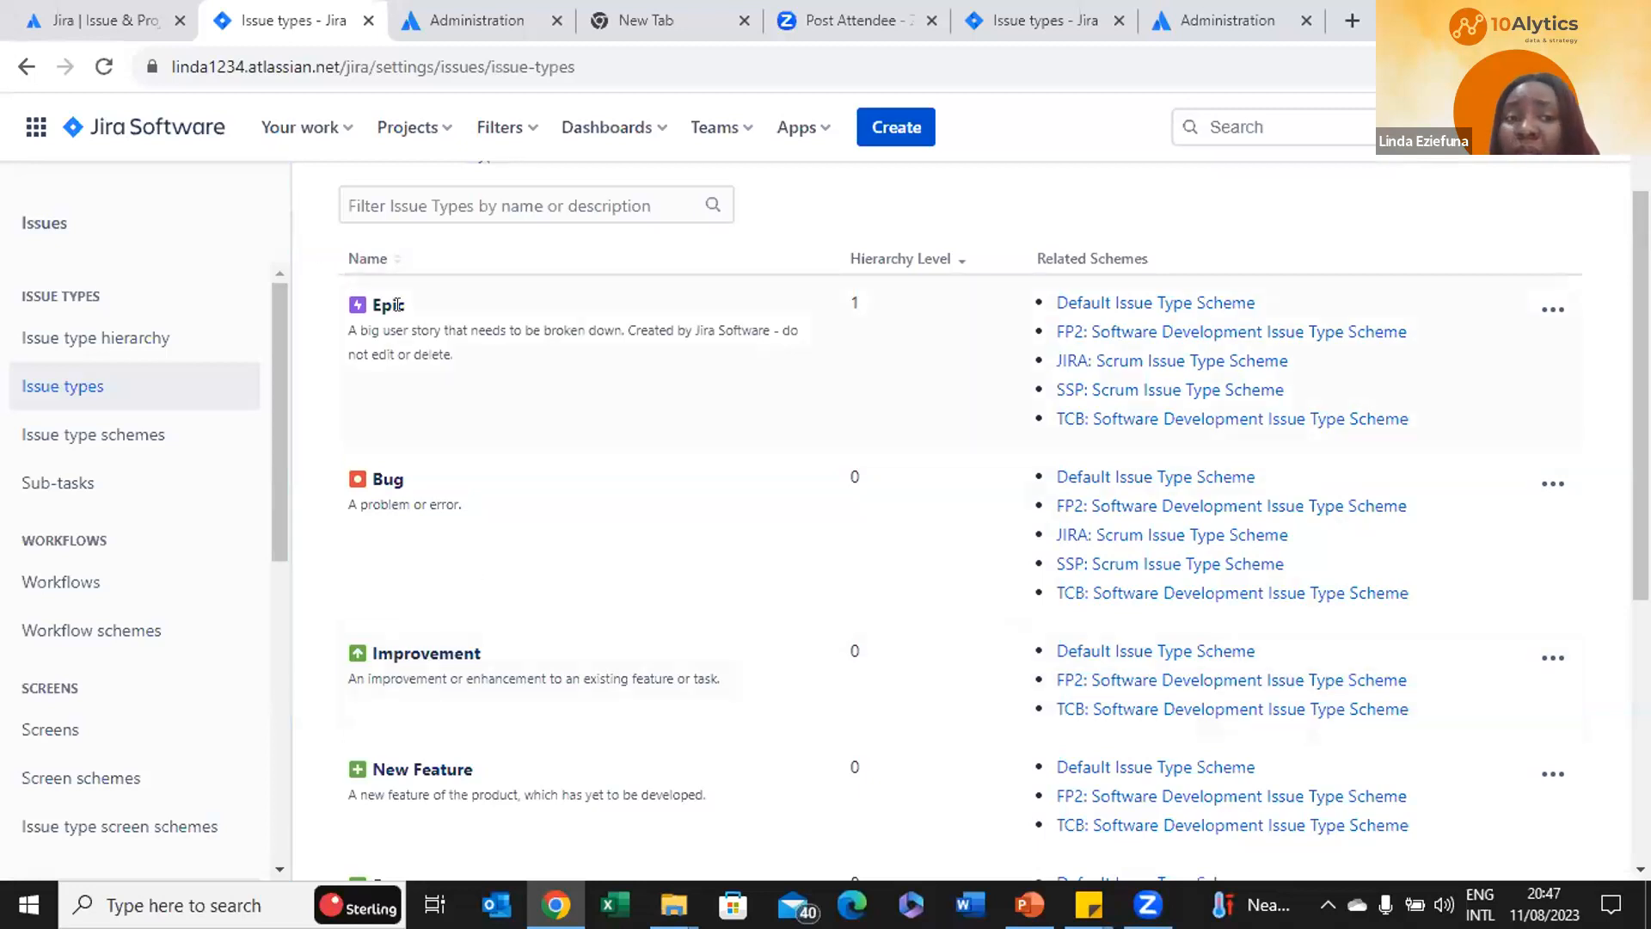
scroll(382, 495, down, 4)
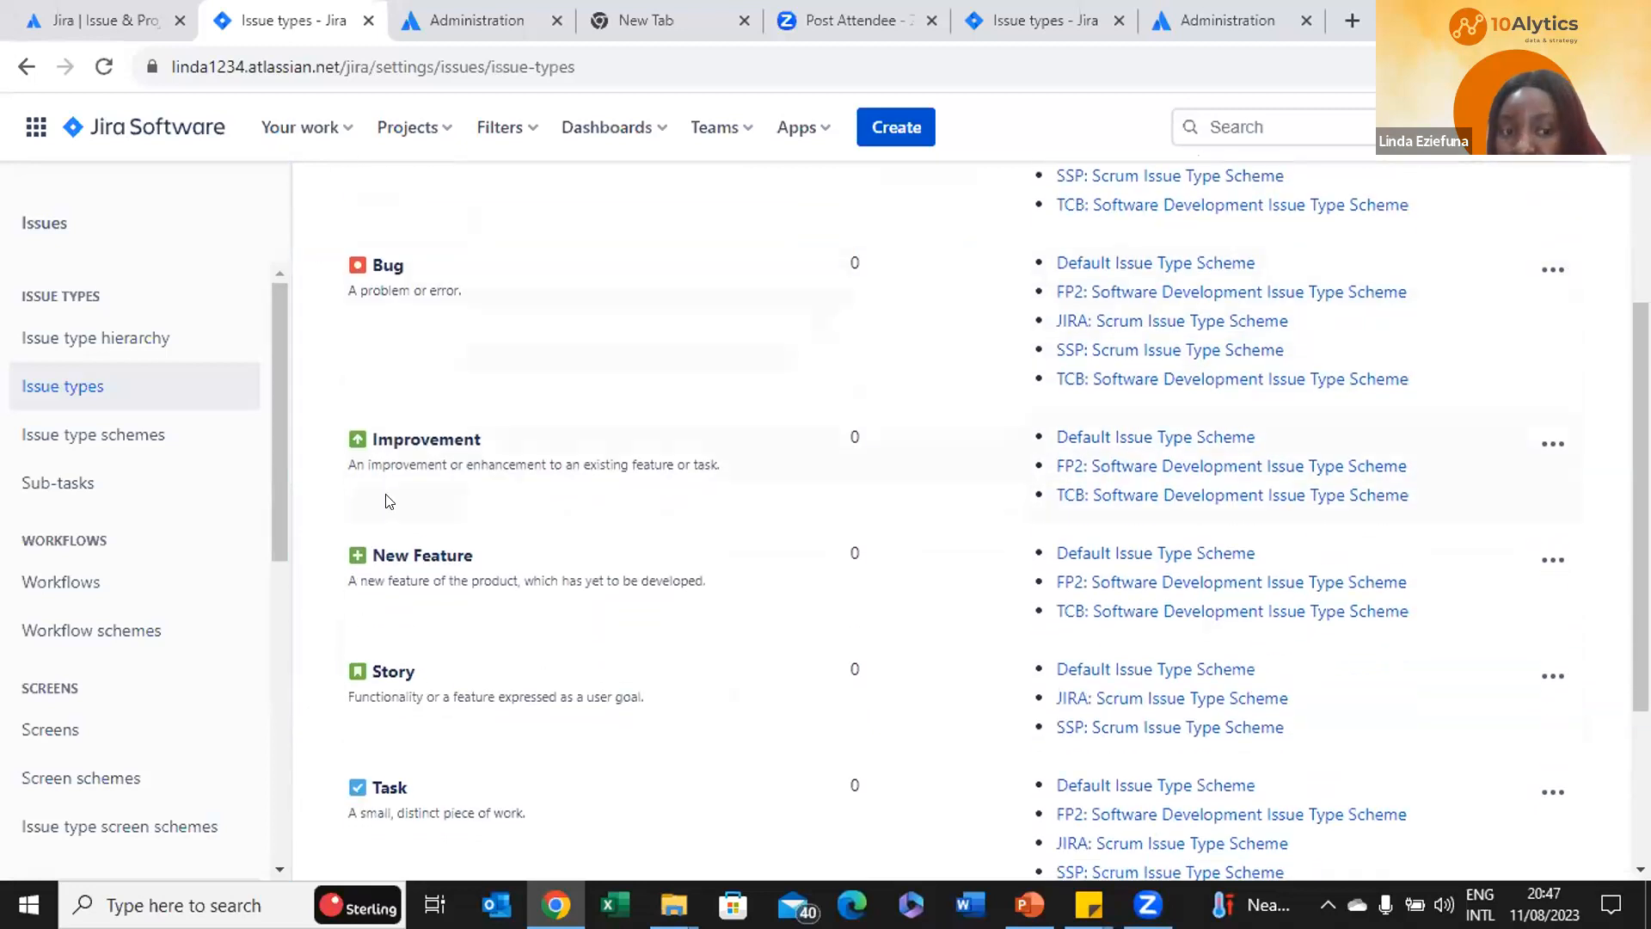
scroll(387, 502, down, 1)
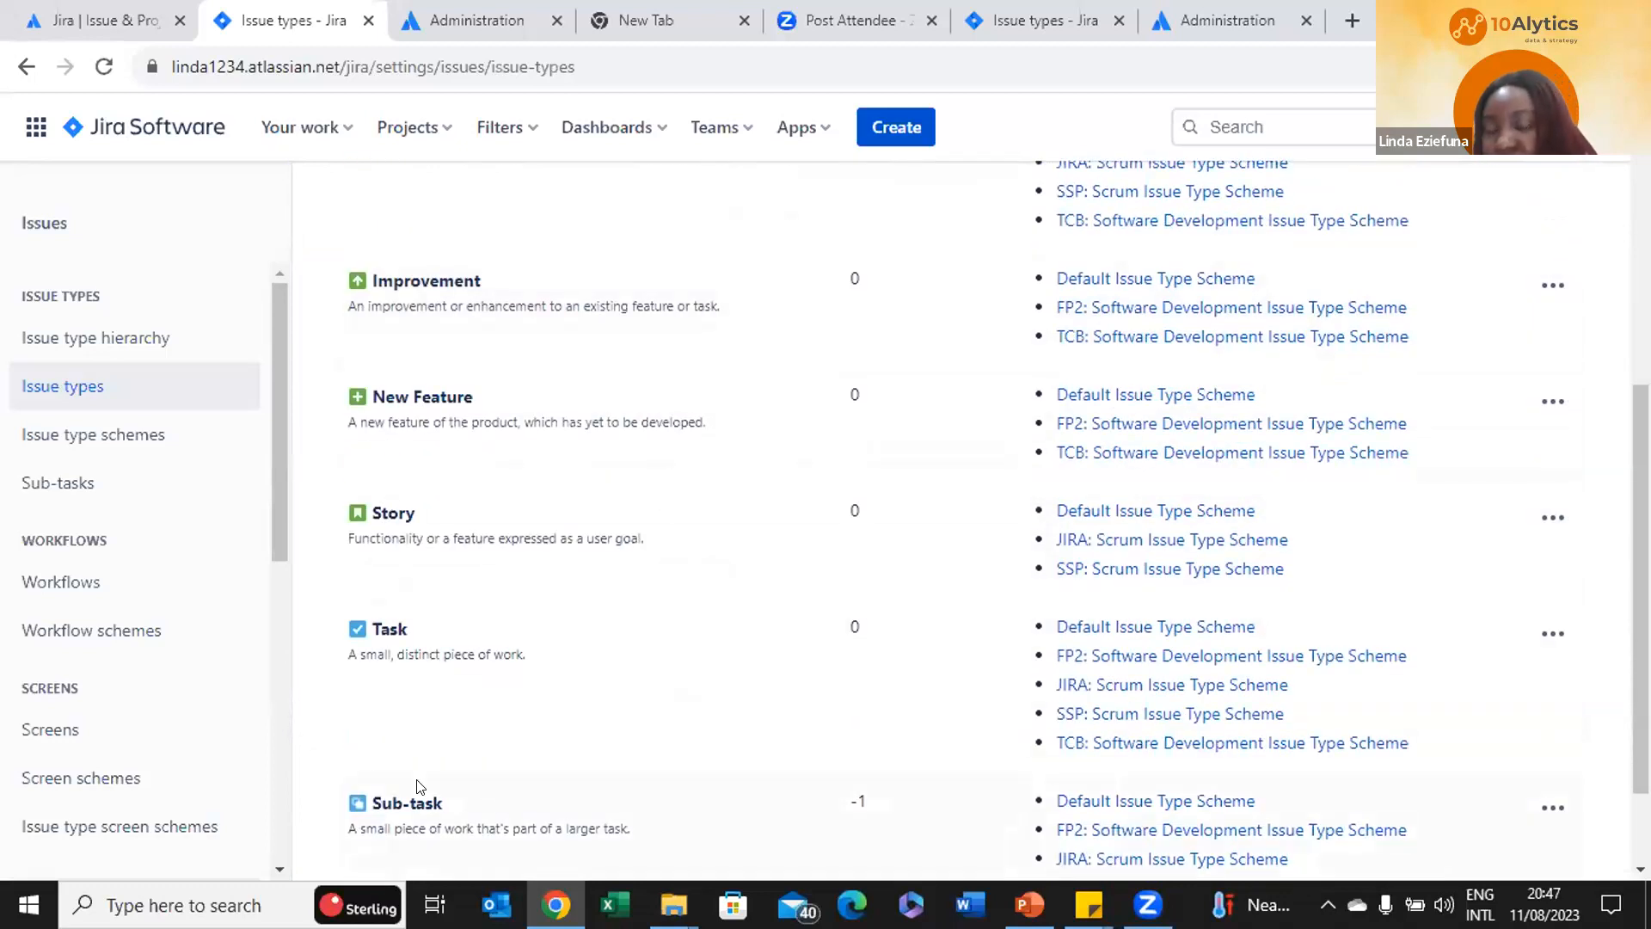
scroll(530, 482, up, 5)
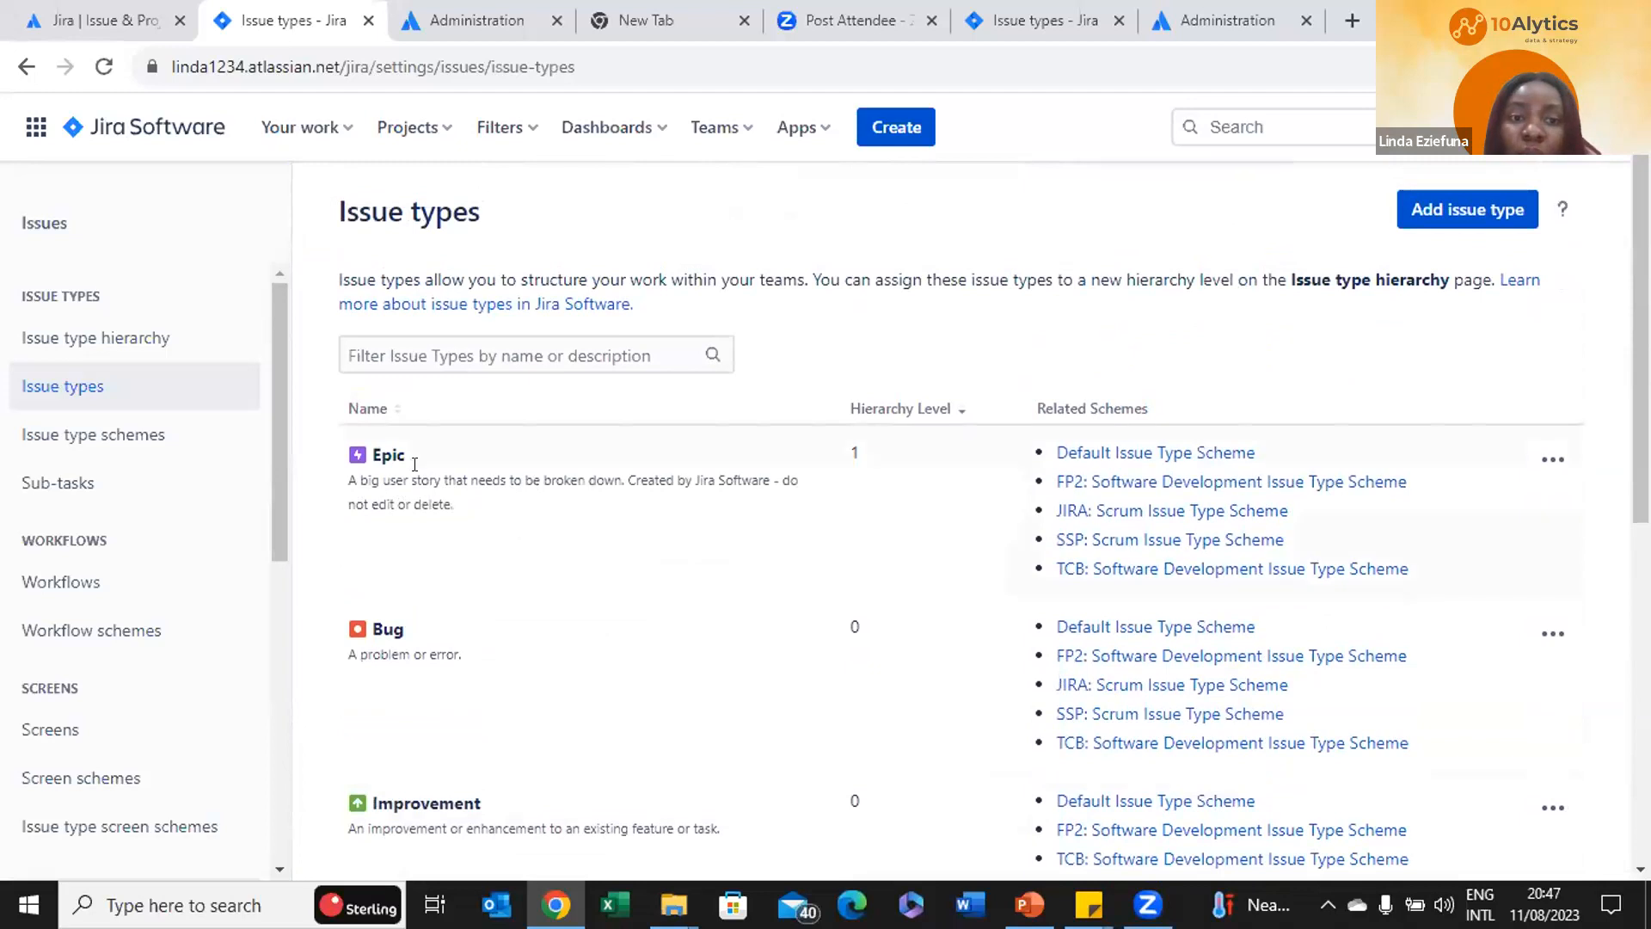
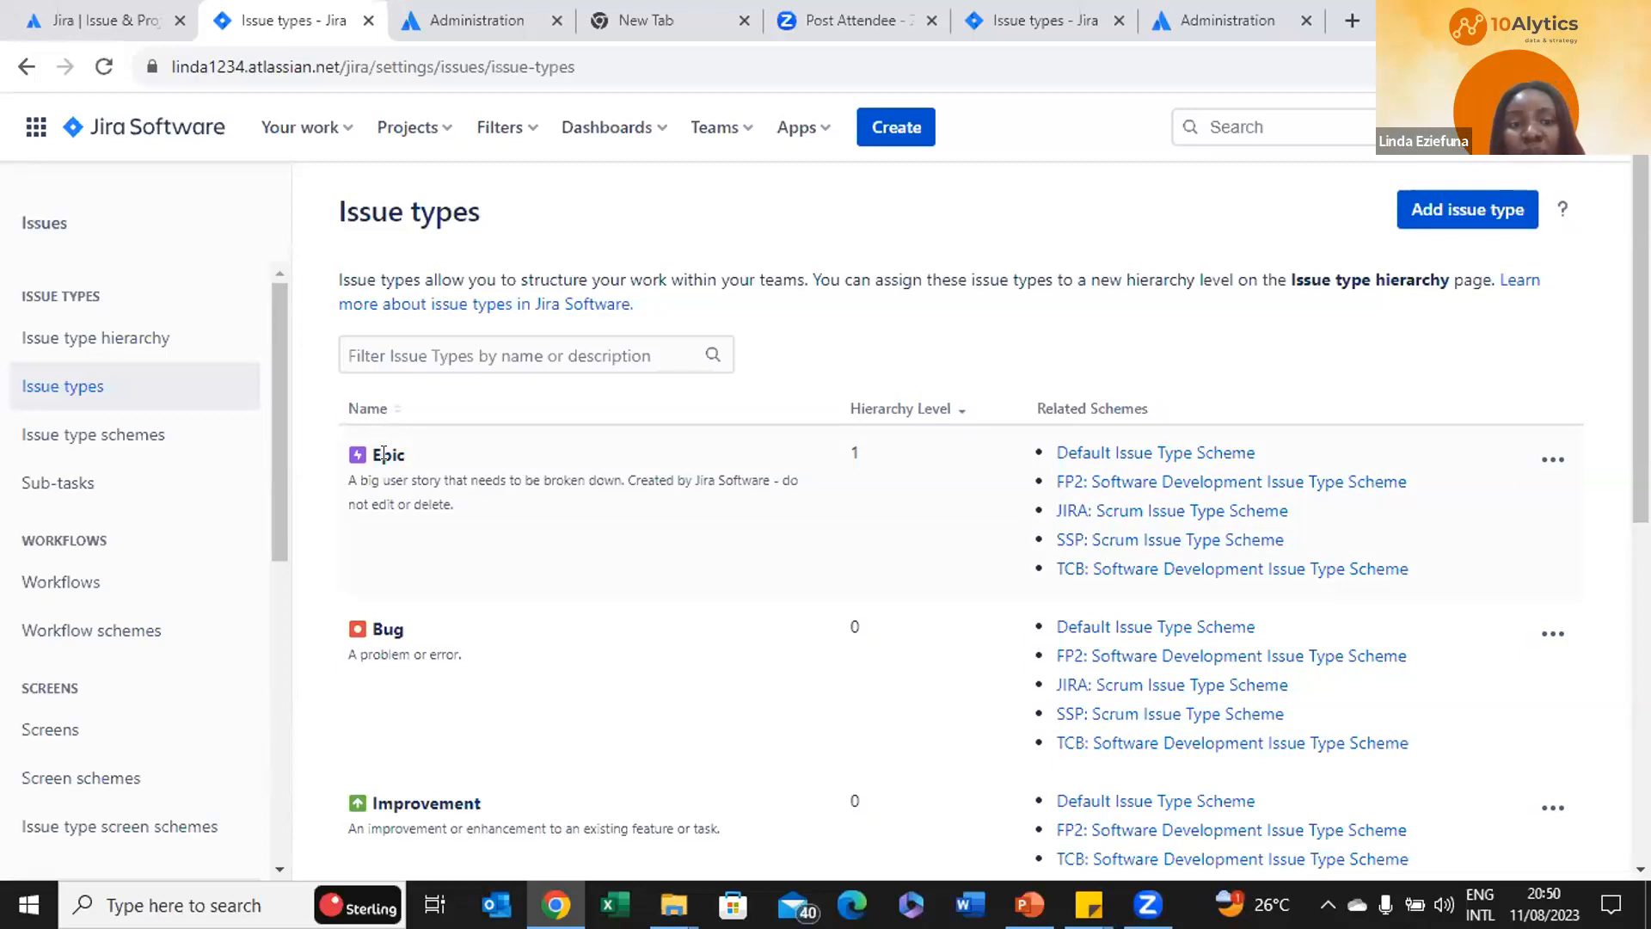
Start a new project with Create project from the Projects menu
scroll(440, 495, down, 2)
scroll(440, 495, down, 3)
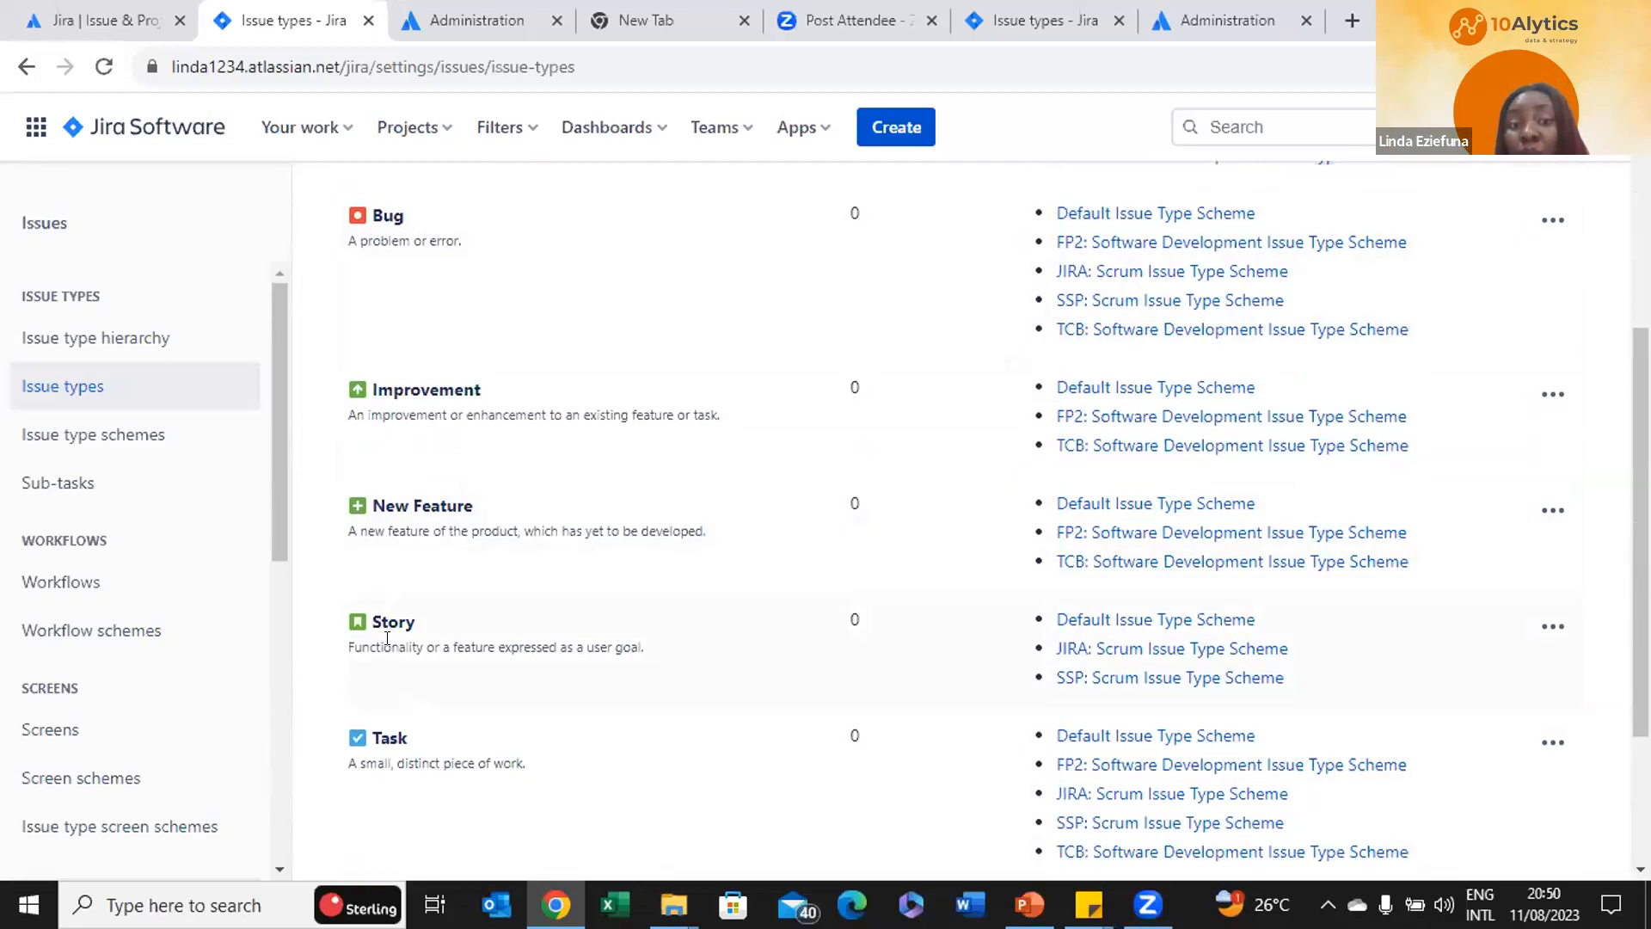
scroll(387, 638, down, 1)
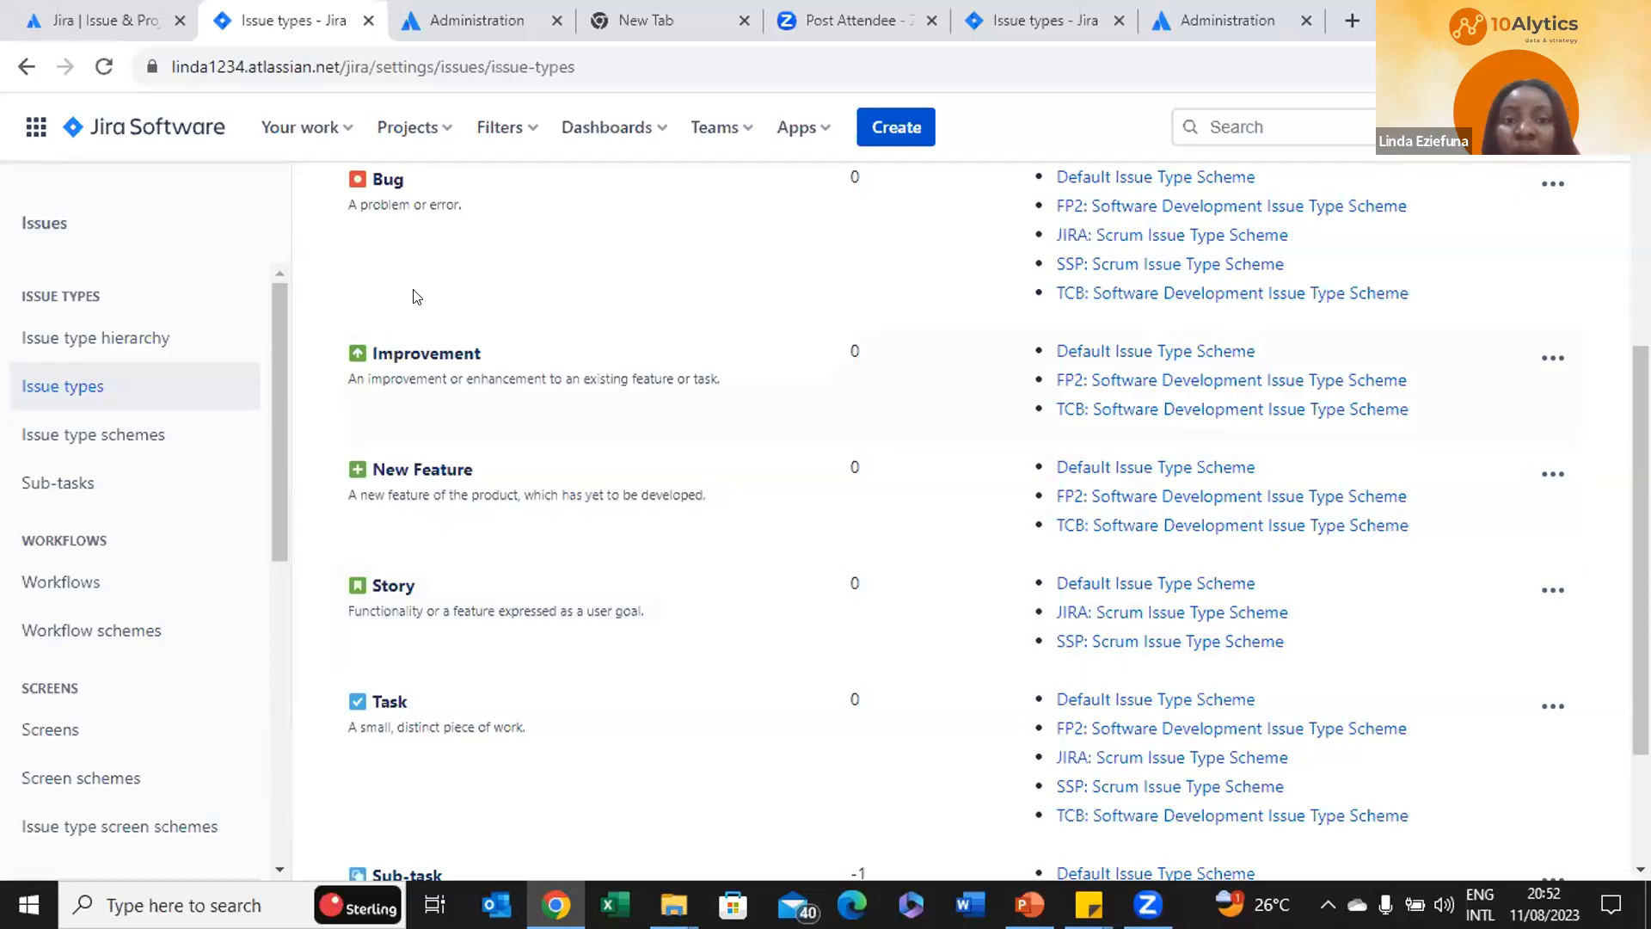
scroll(475, 278, up, 1)
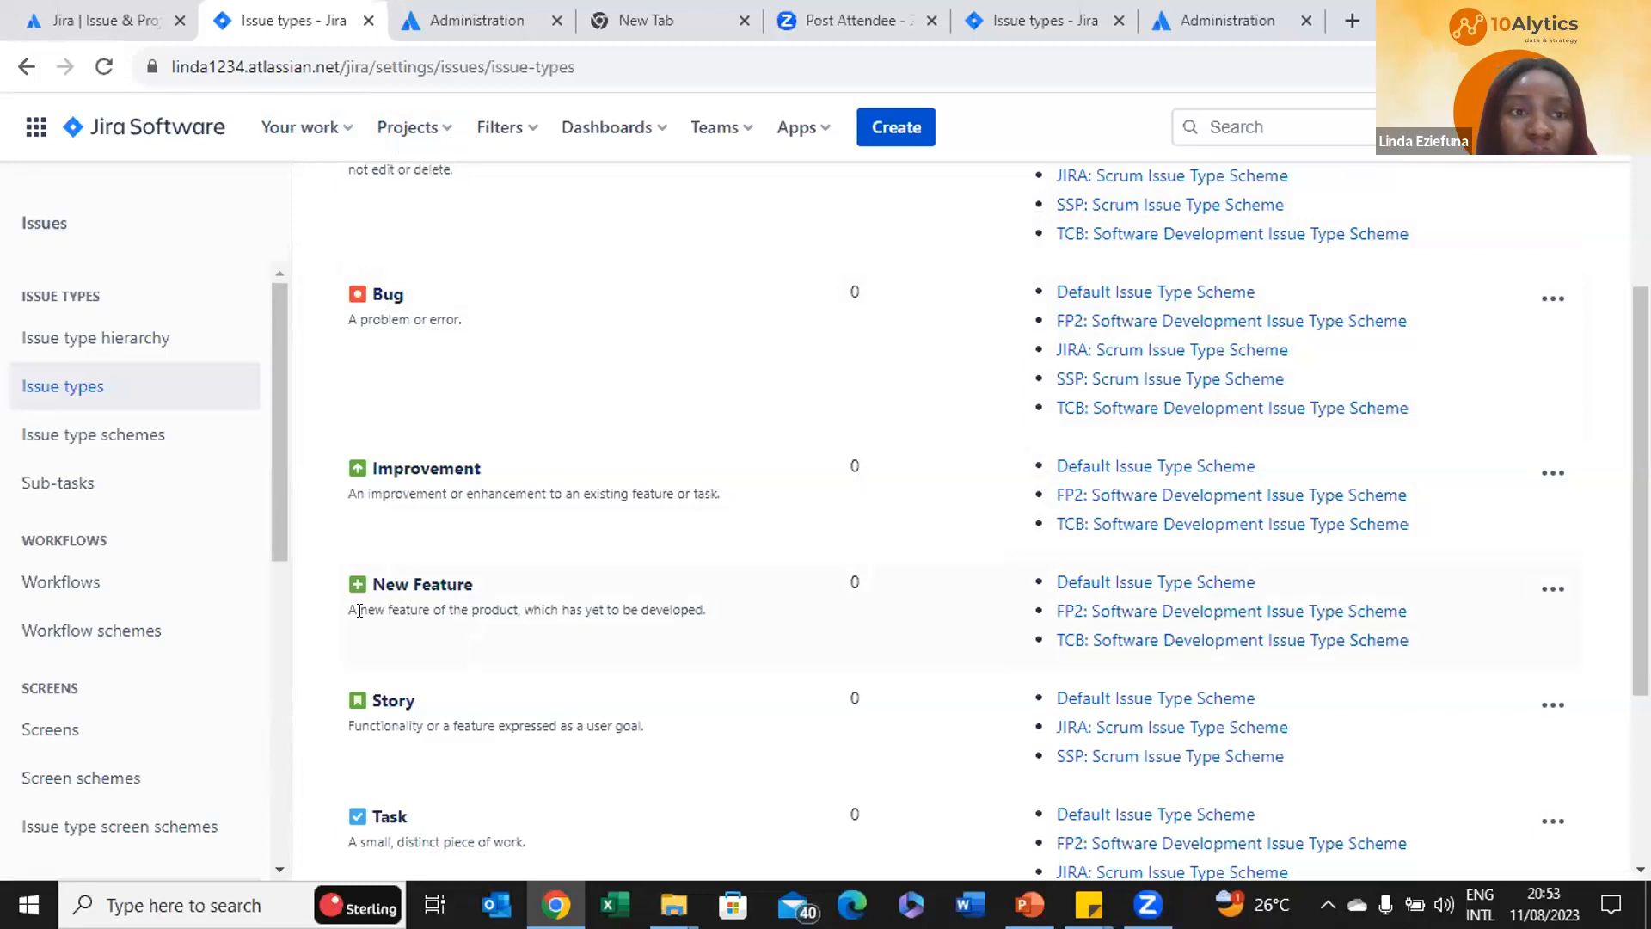
click(440, 127)
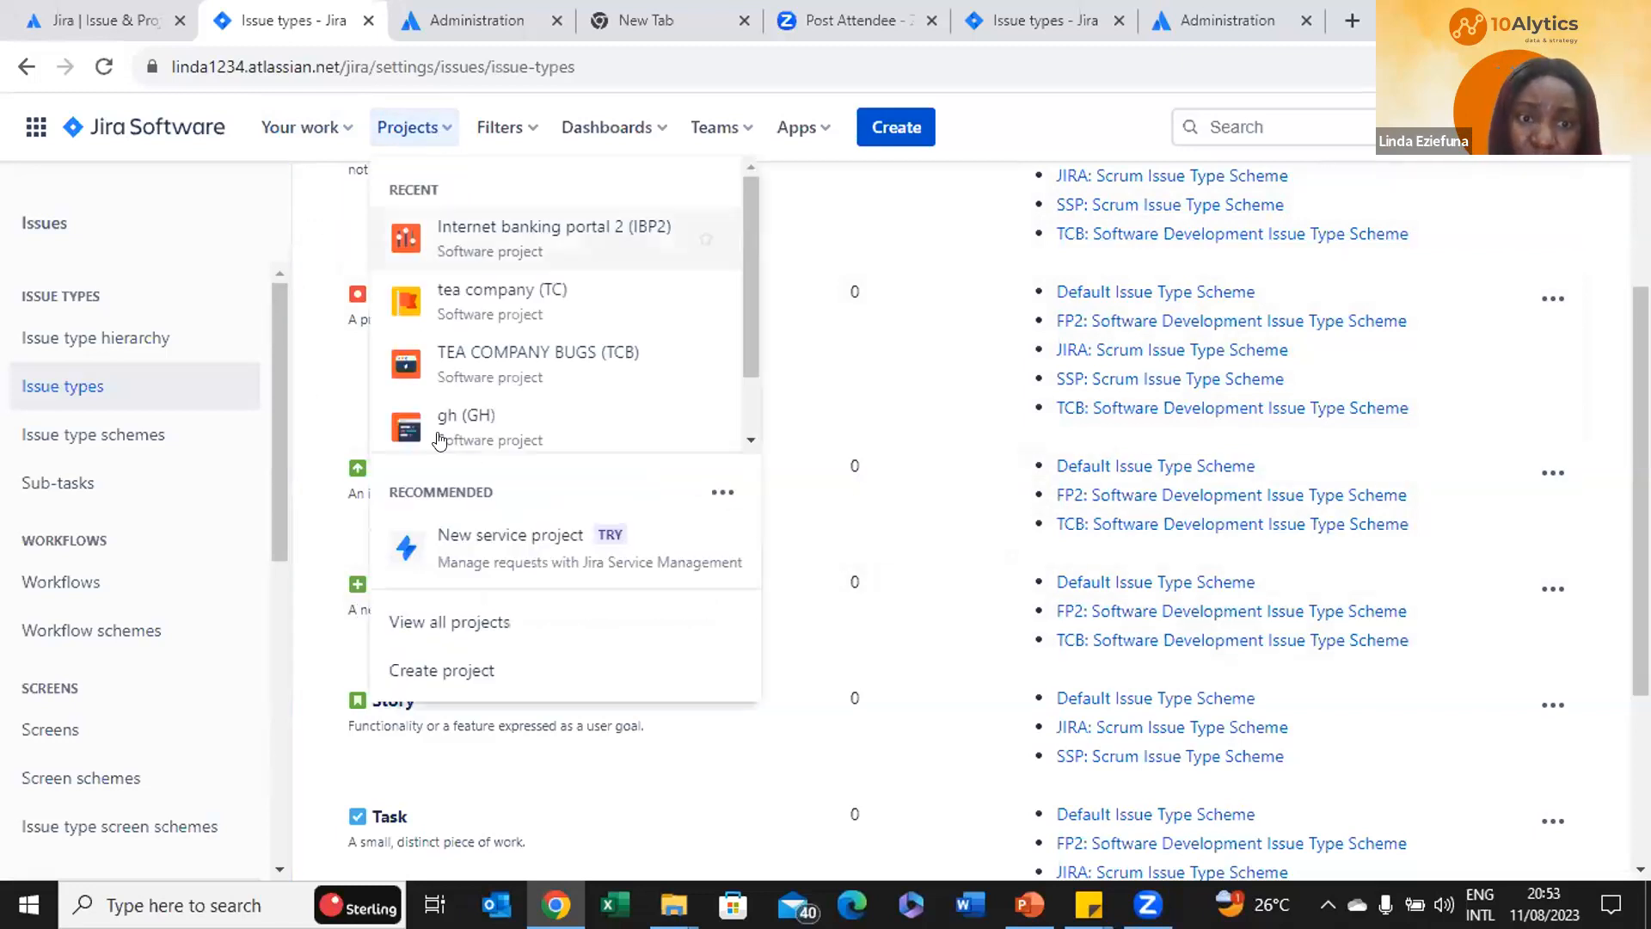
click(456, 670)
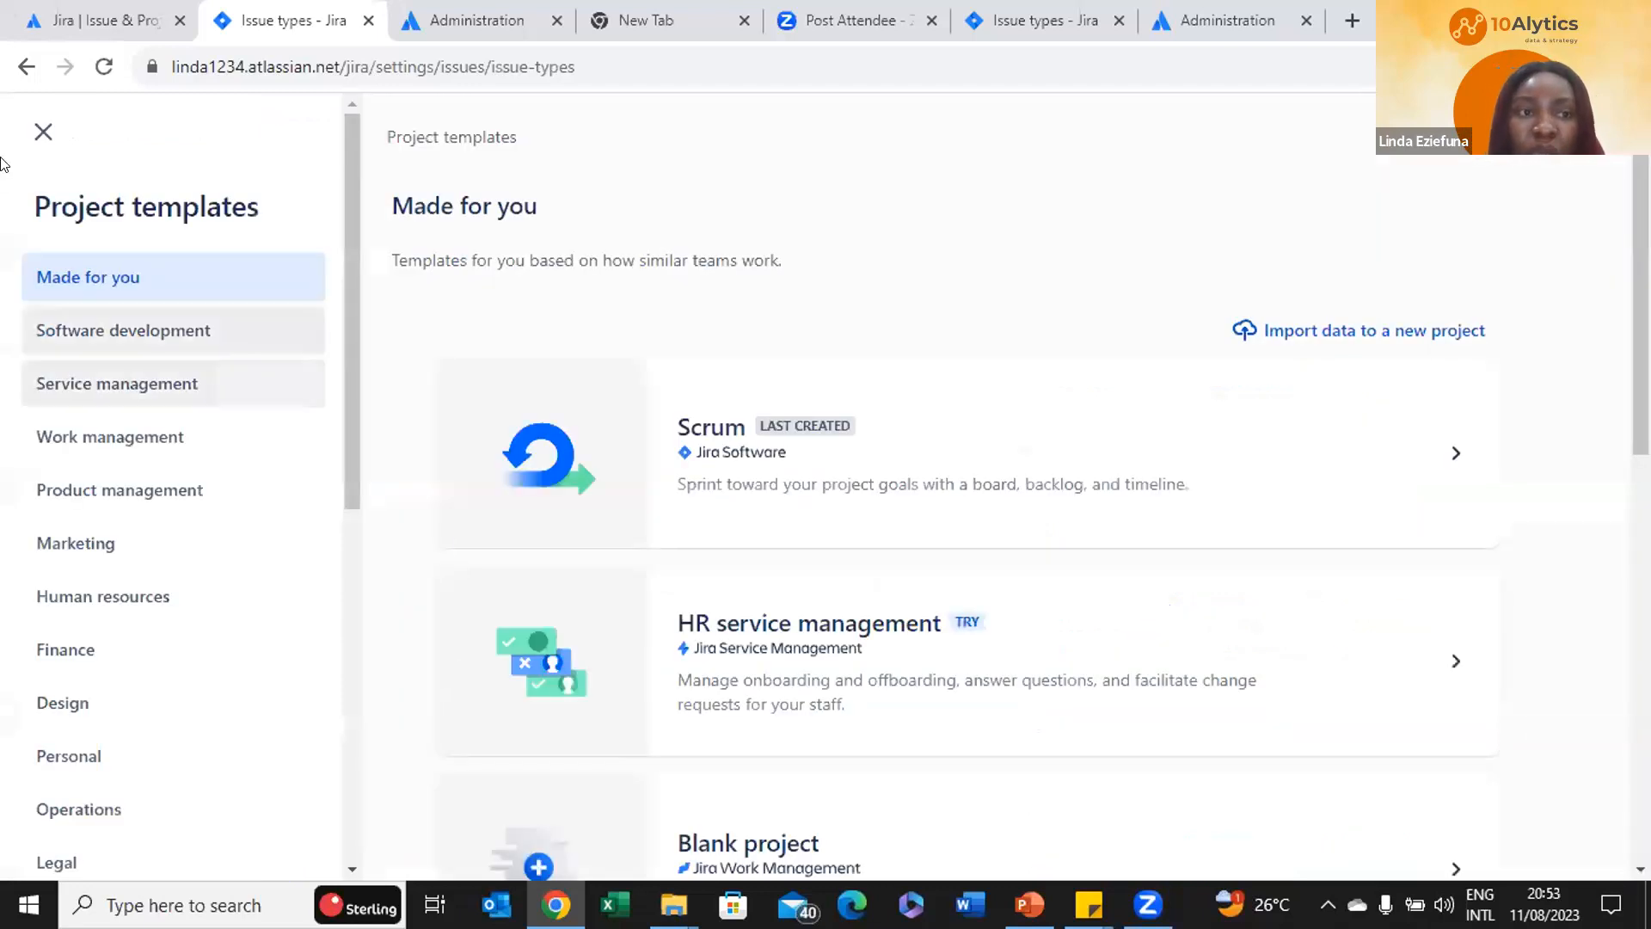
Go back to Your work, glance at the Administration and Jira product tabs, then return
click(24, 67)
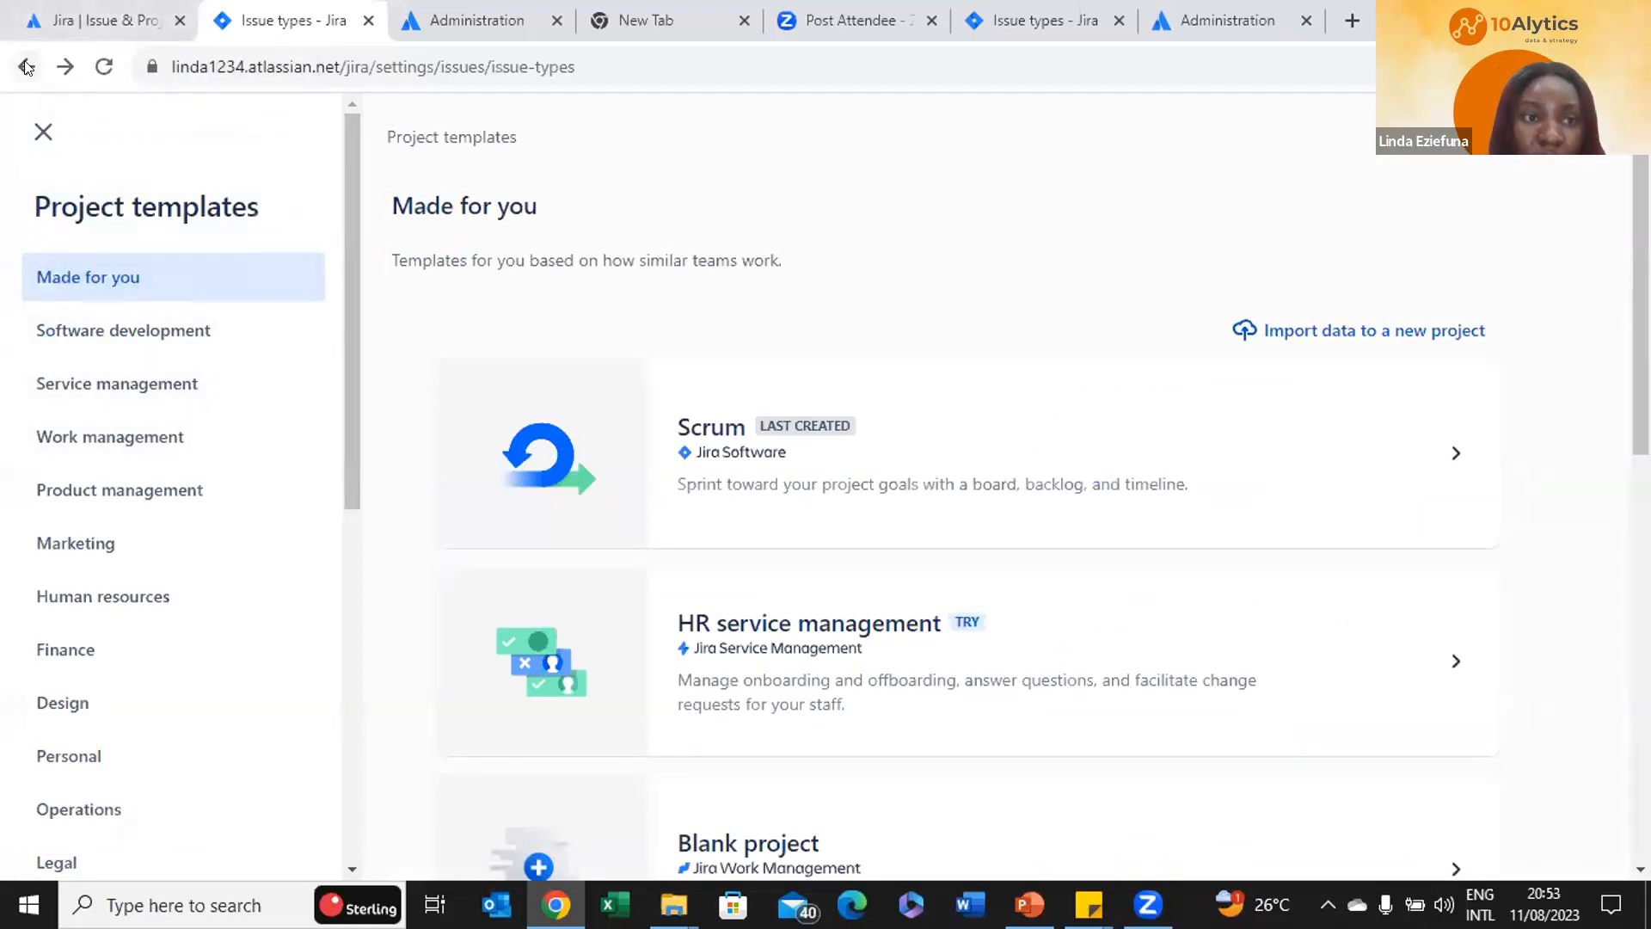
click(25, 67)
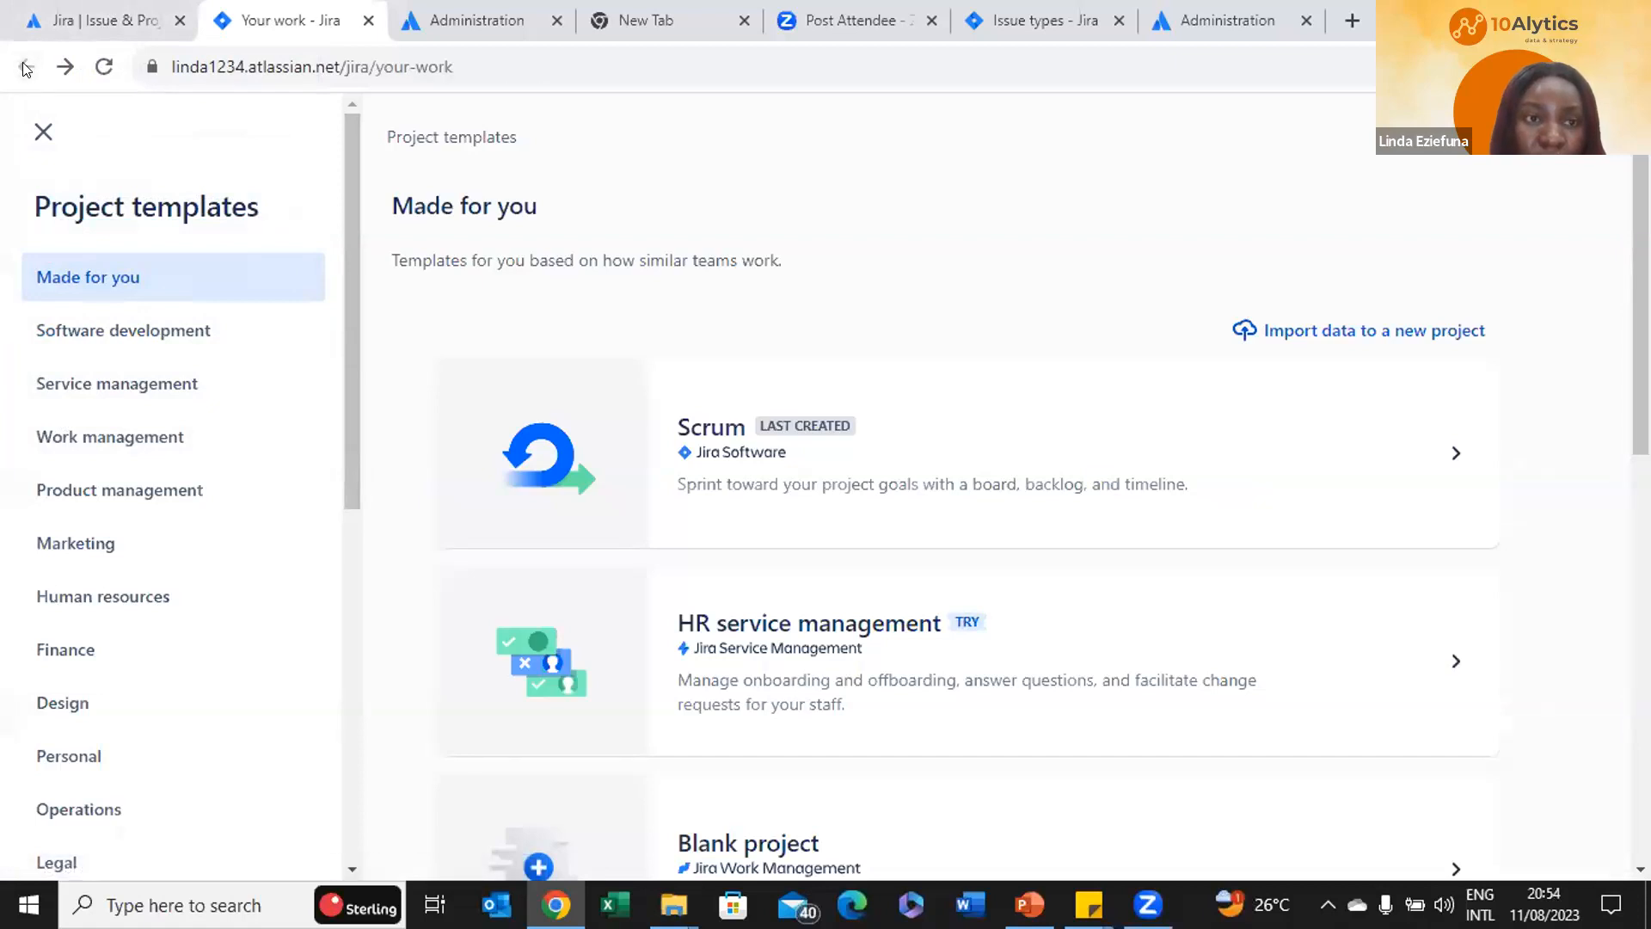
click(457, 18)
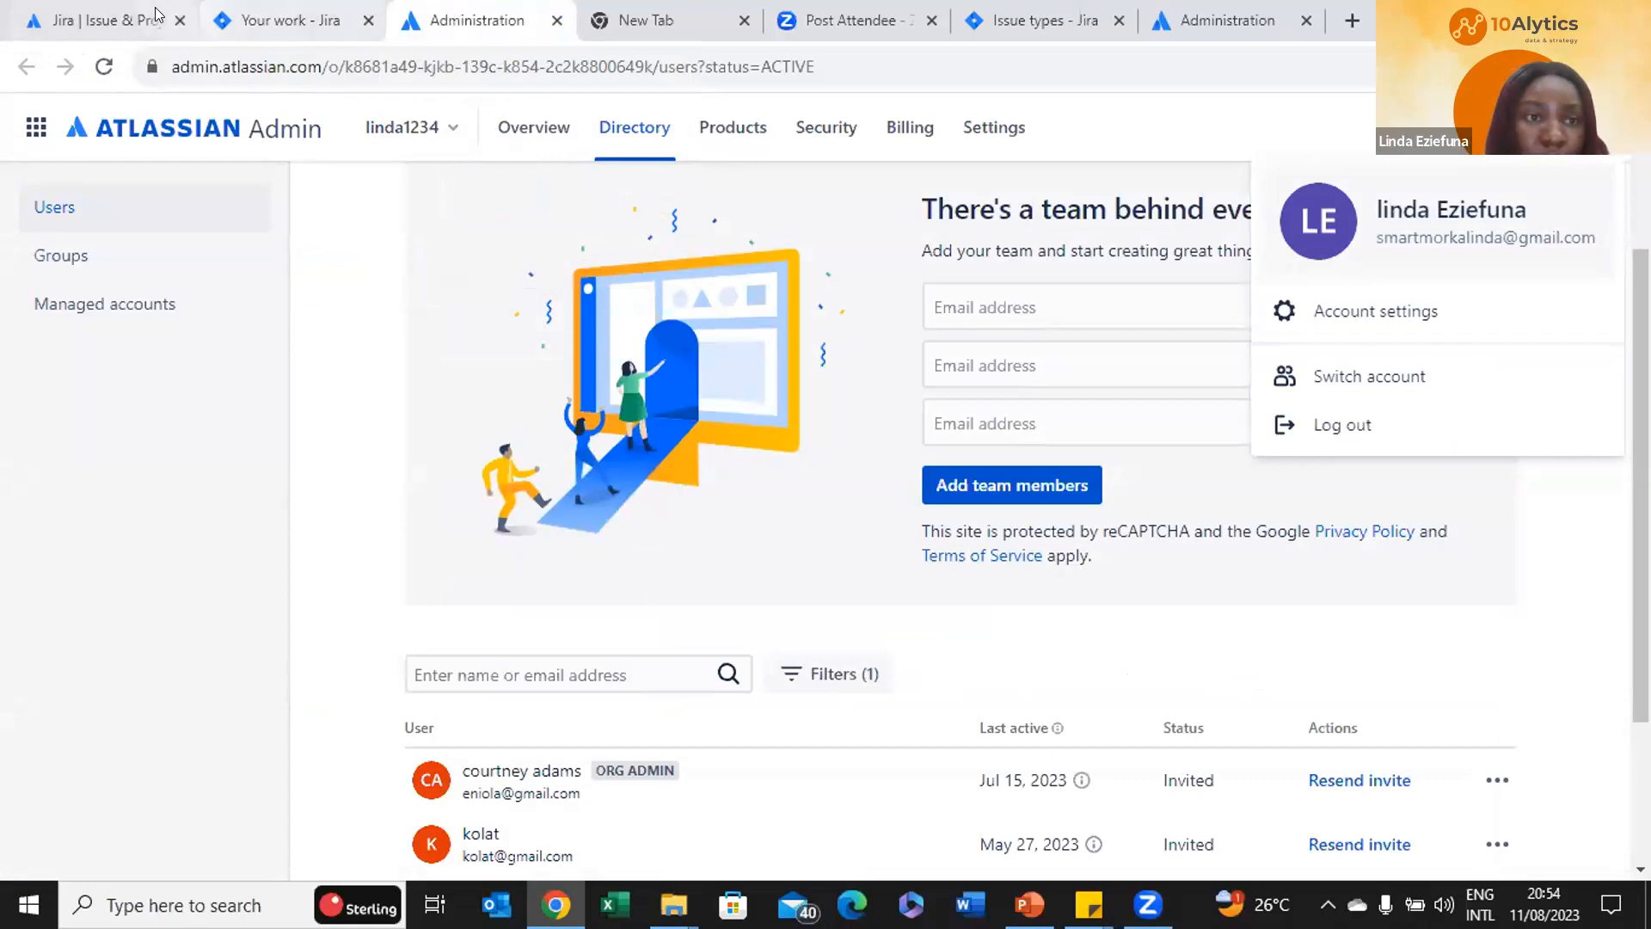
click(128, 19)
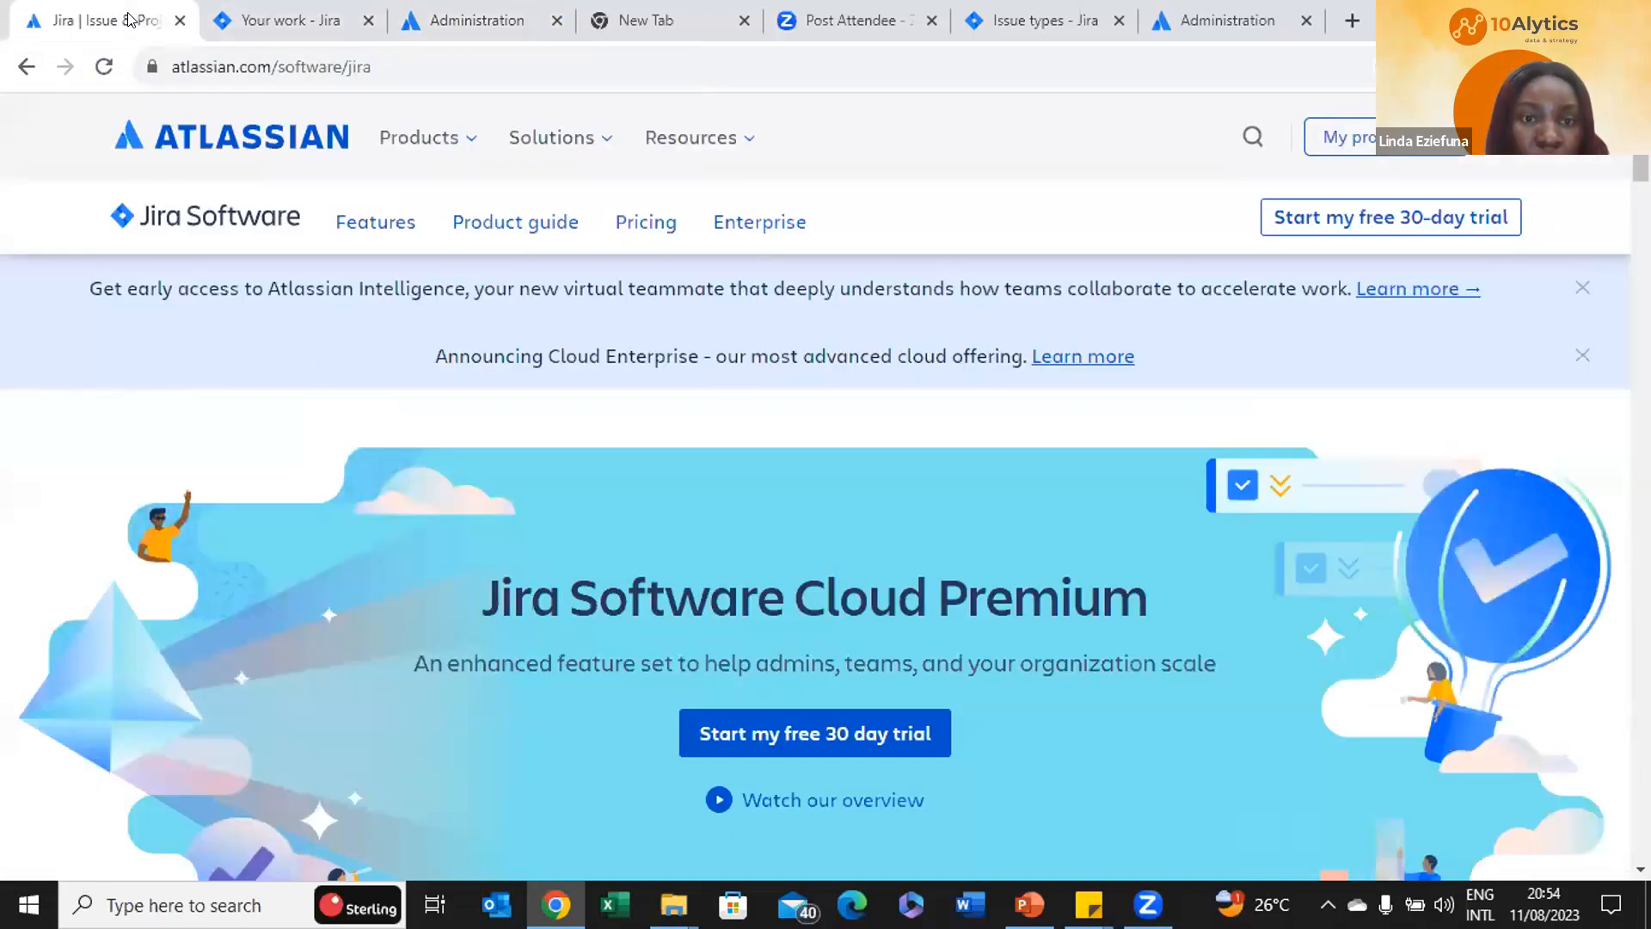
click(311, 17)
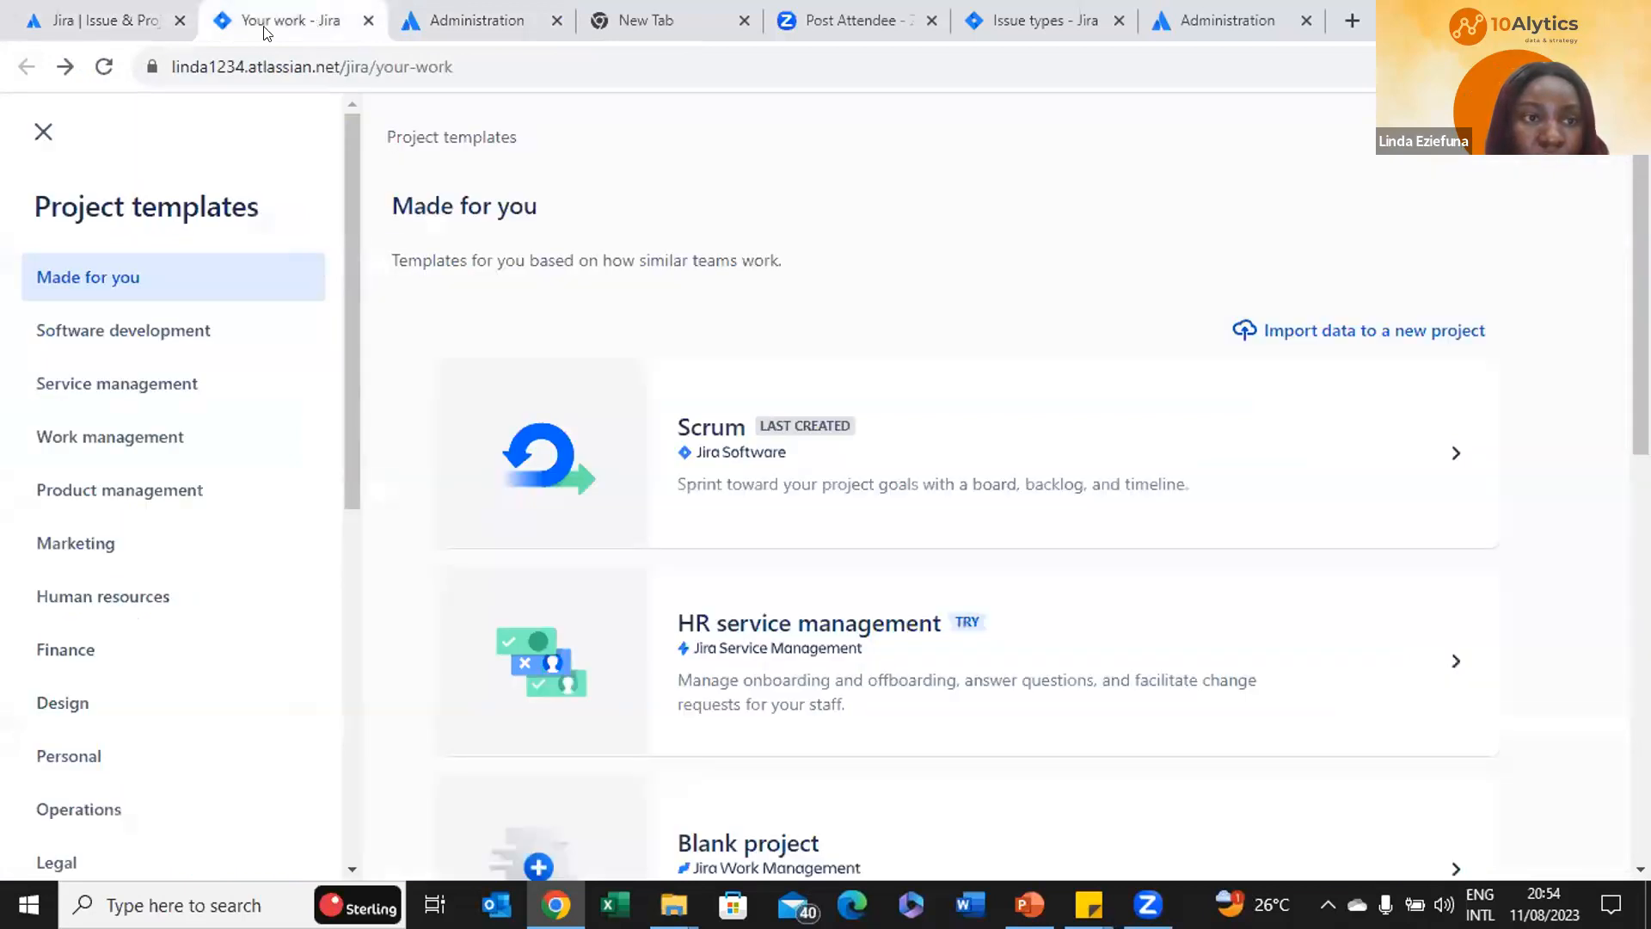
click(44, 131)
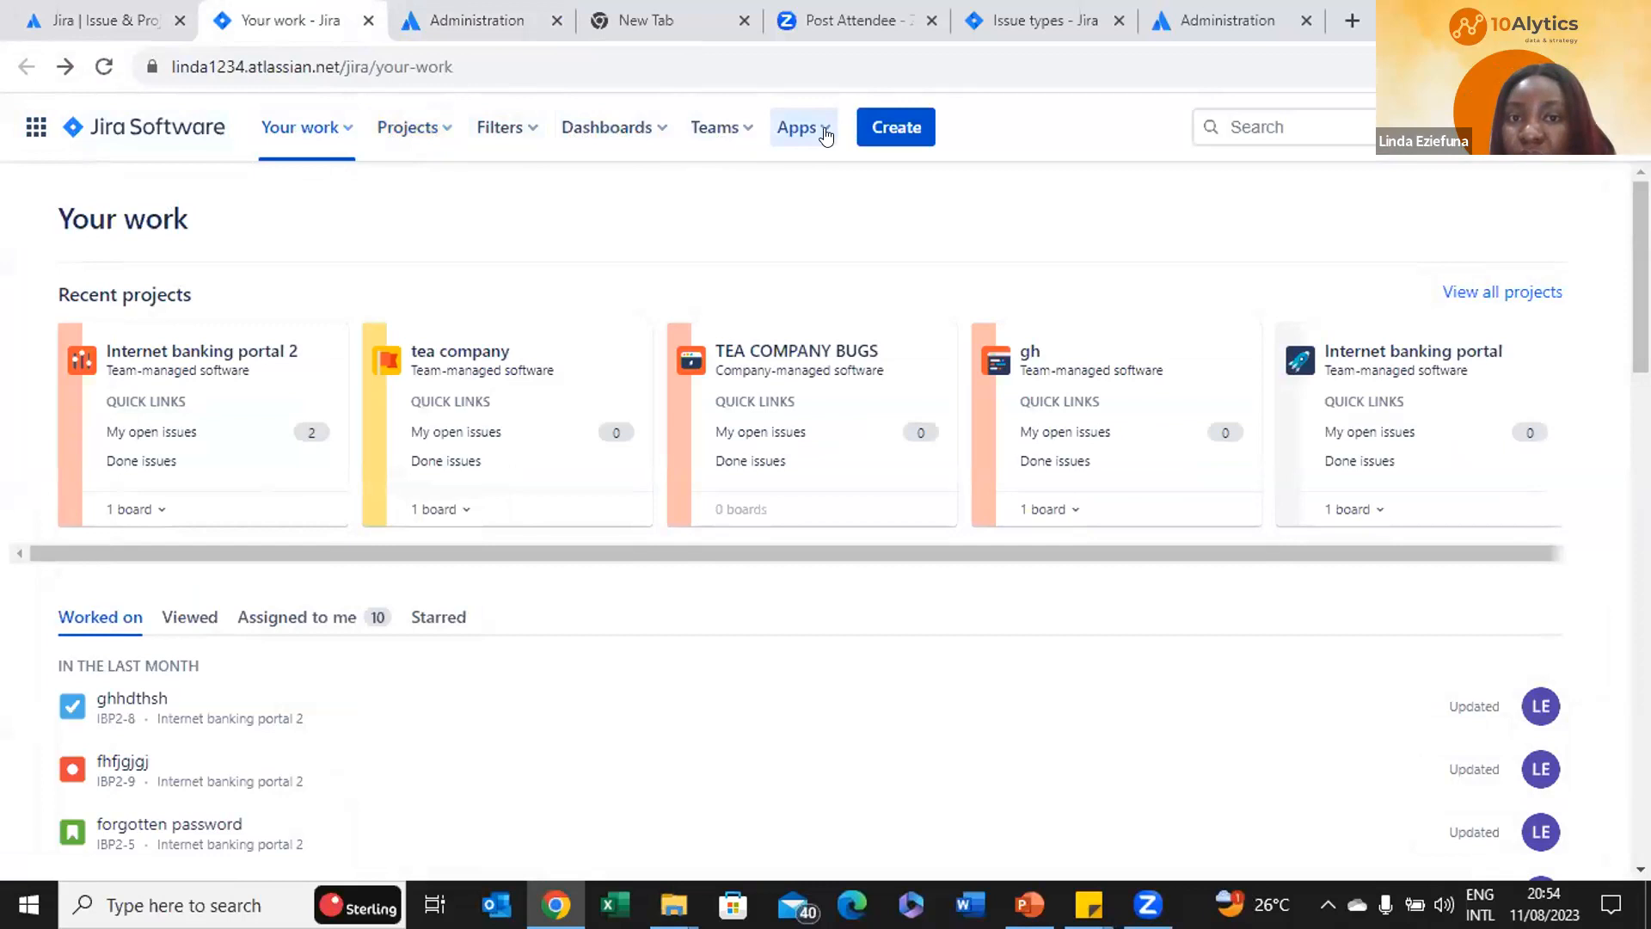
click(442, 130)
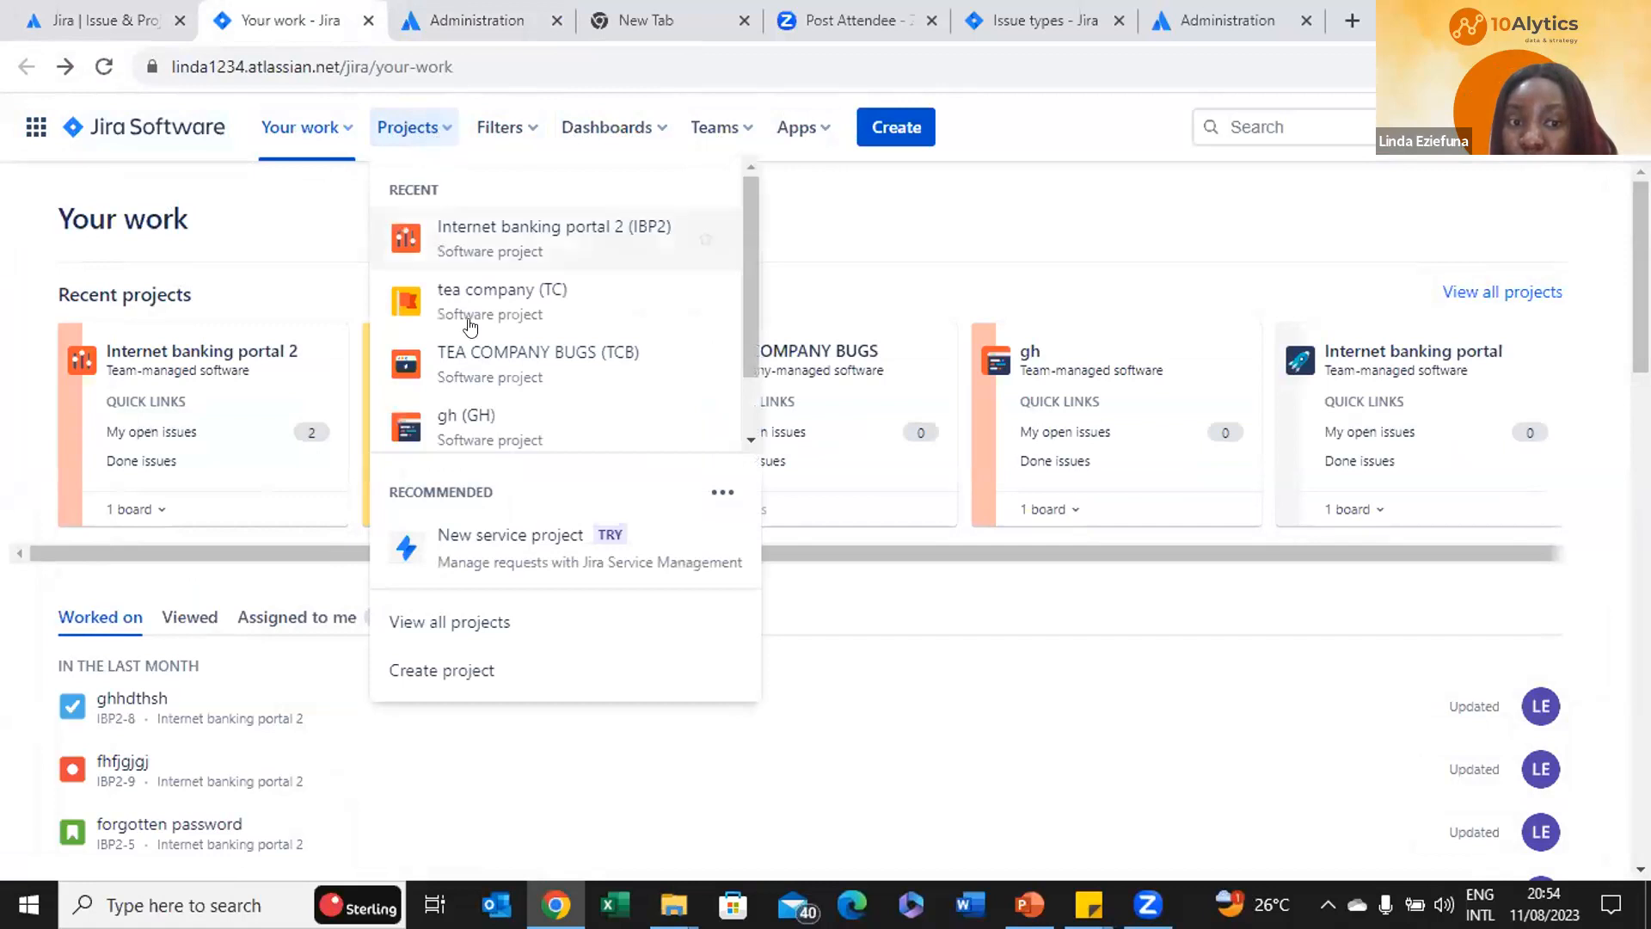
click(443, 670)
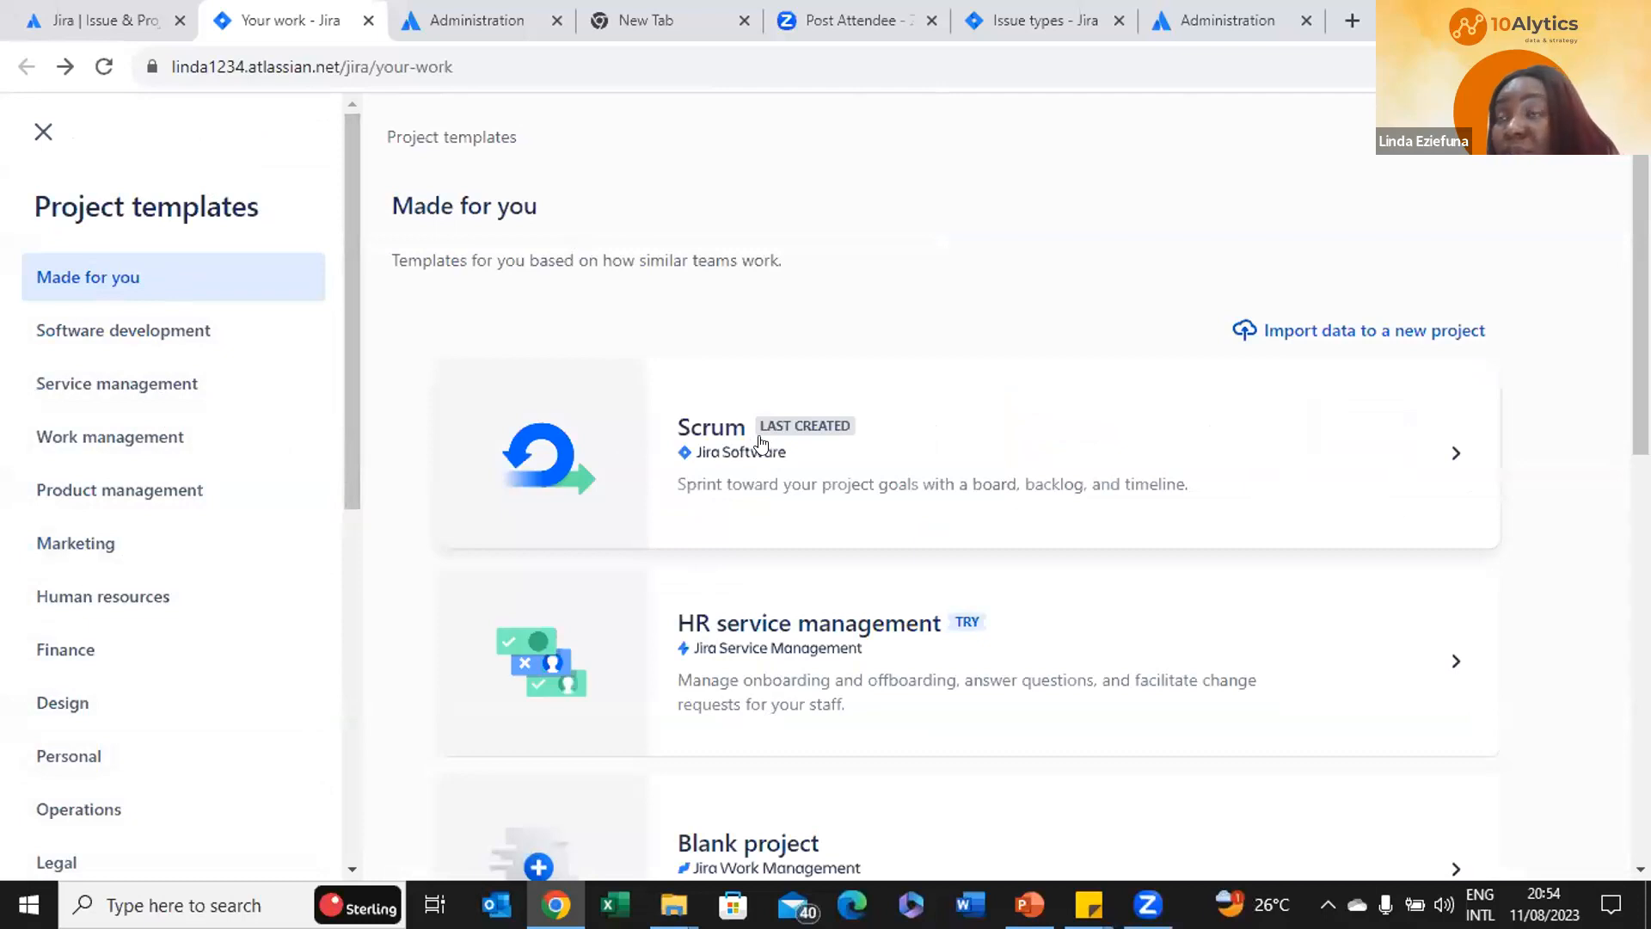
Pick the Software development category in the project template list
scroll(1099, 473, down, 3)
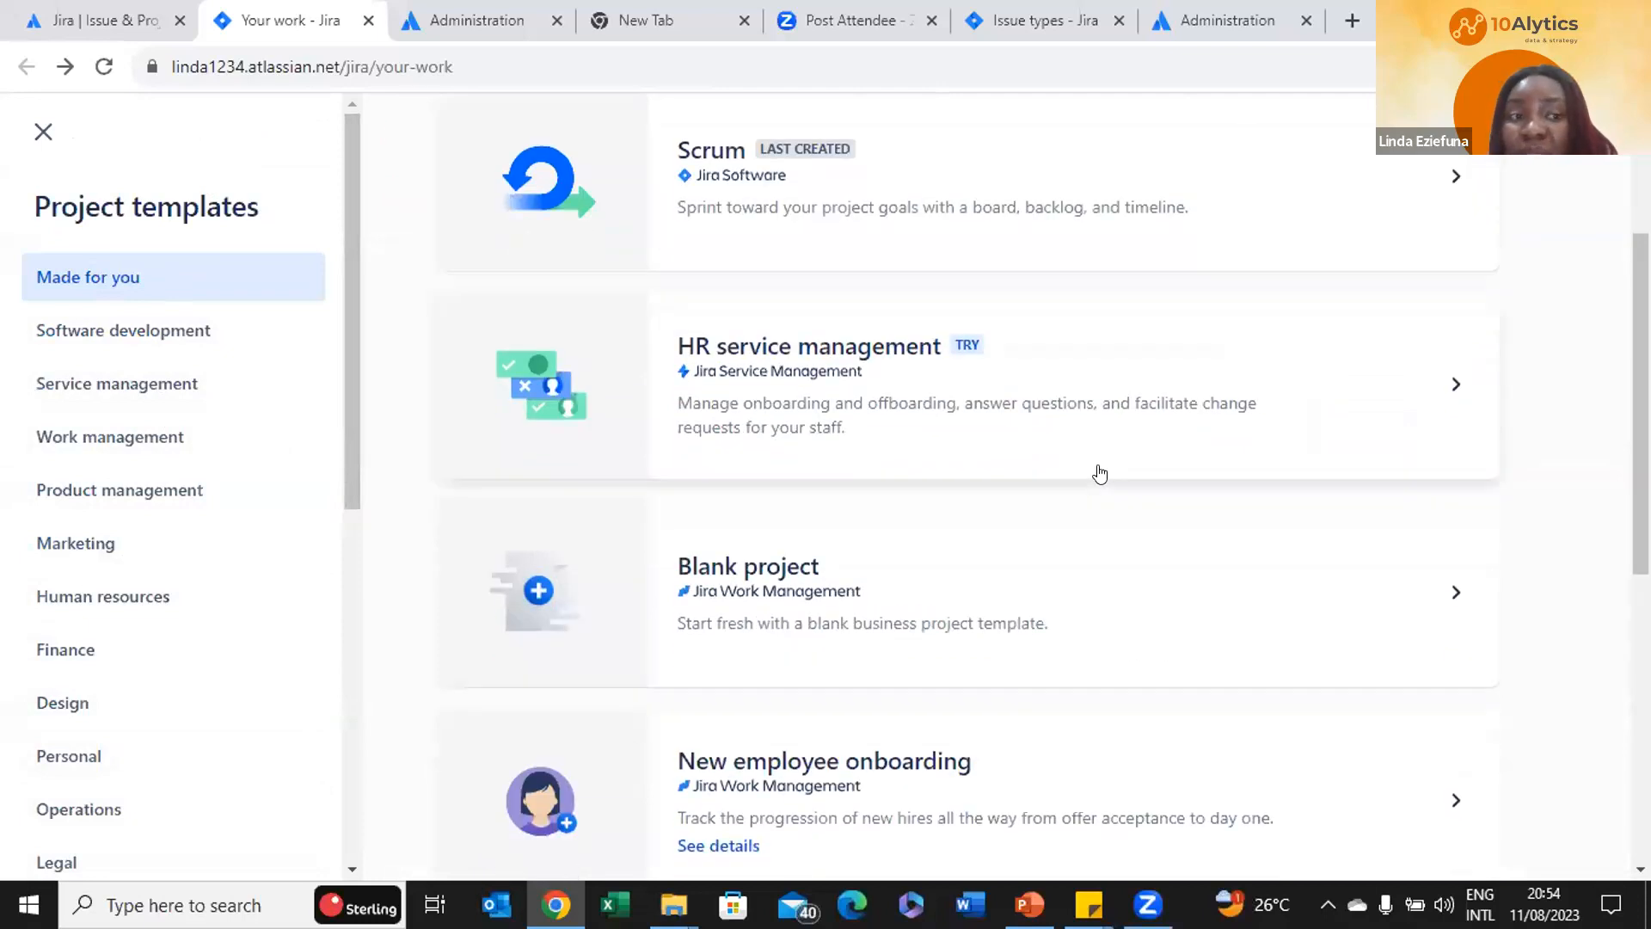
click(116, 330)
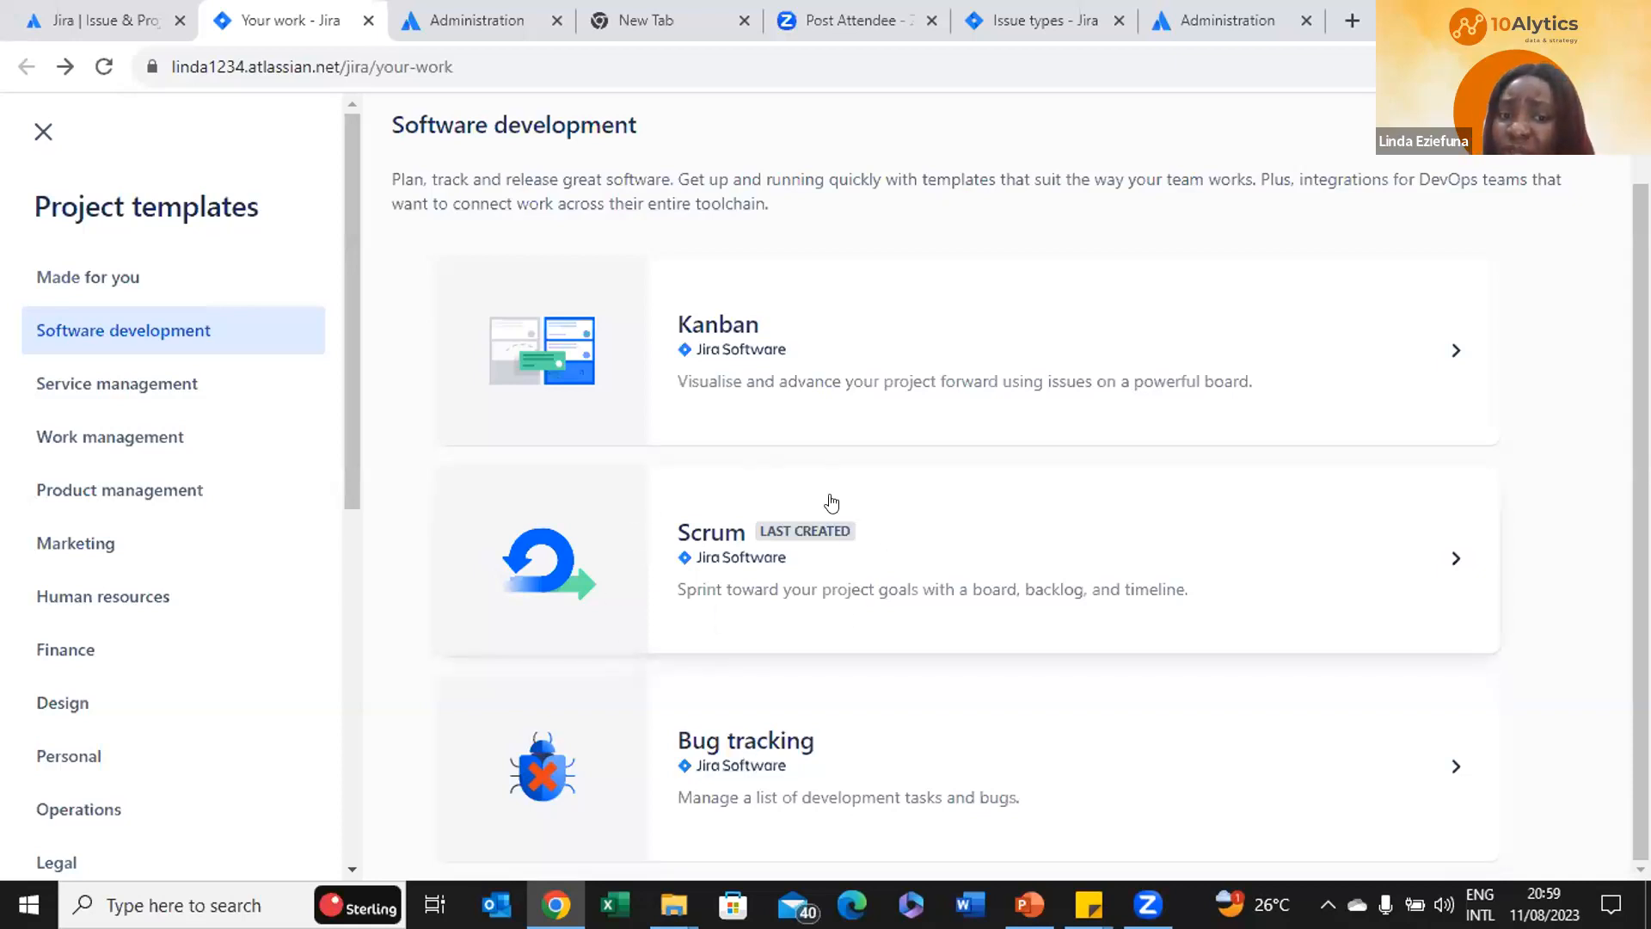
Open the Scrum template and read through its backlog, sprint and velocity description
click(965, 541)
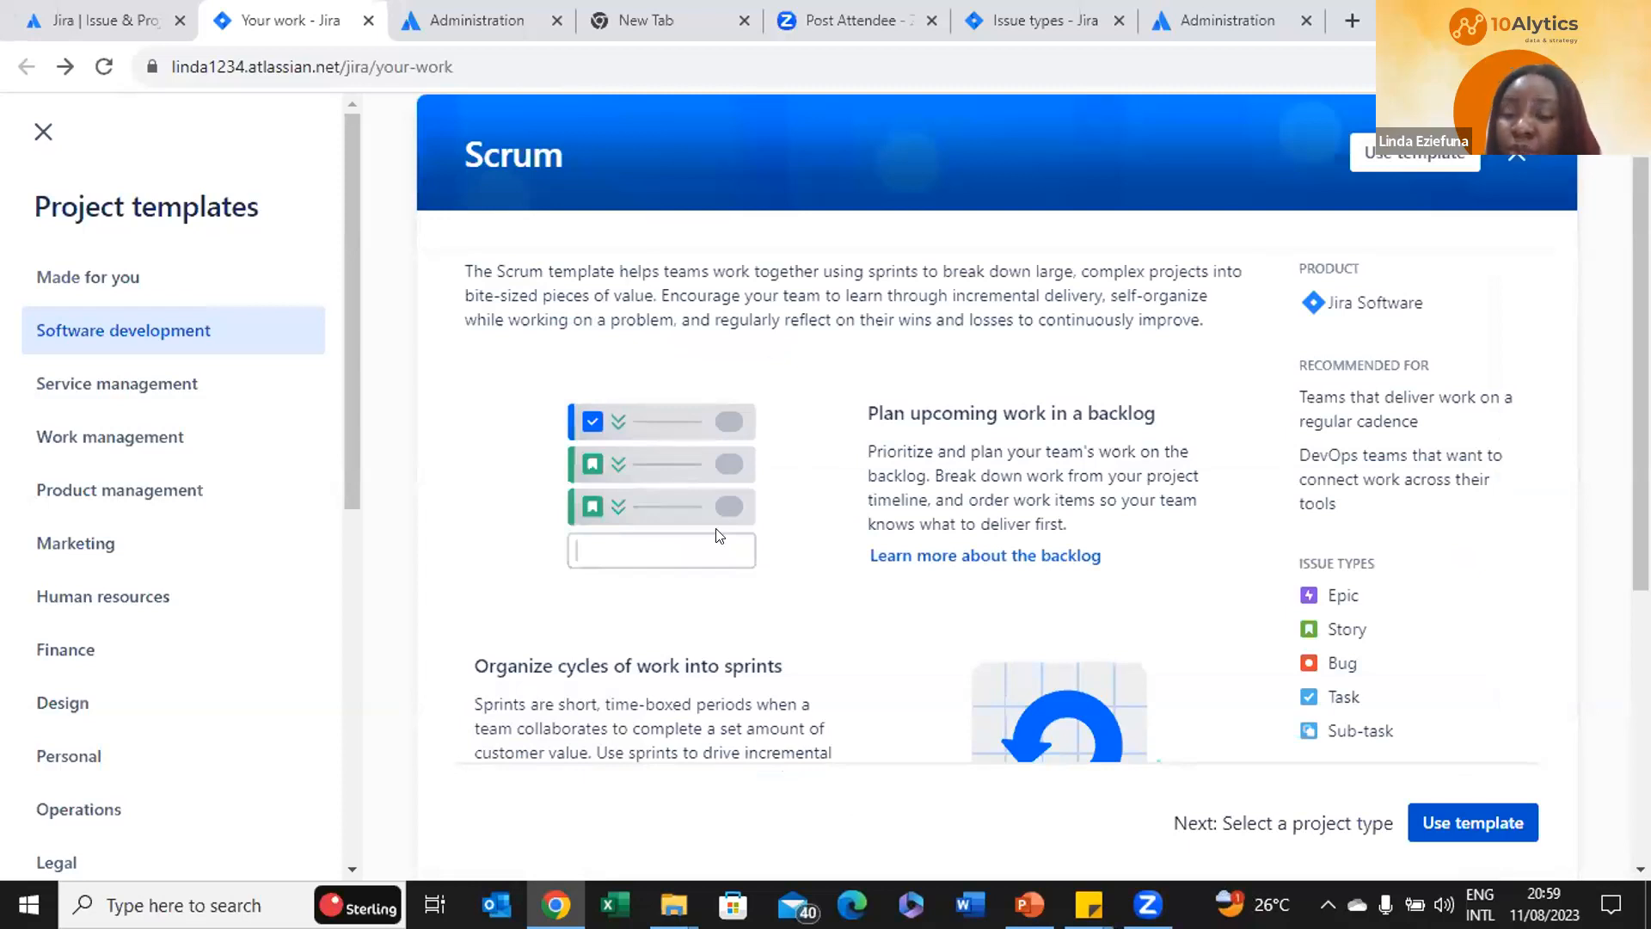
scroll(717, 533, down, 3)
scroll(716, 534, up, 4)
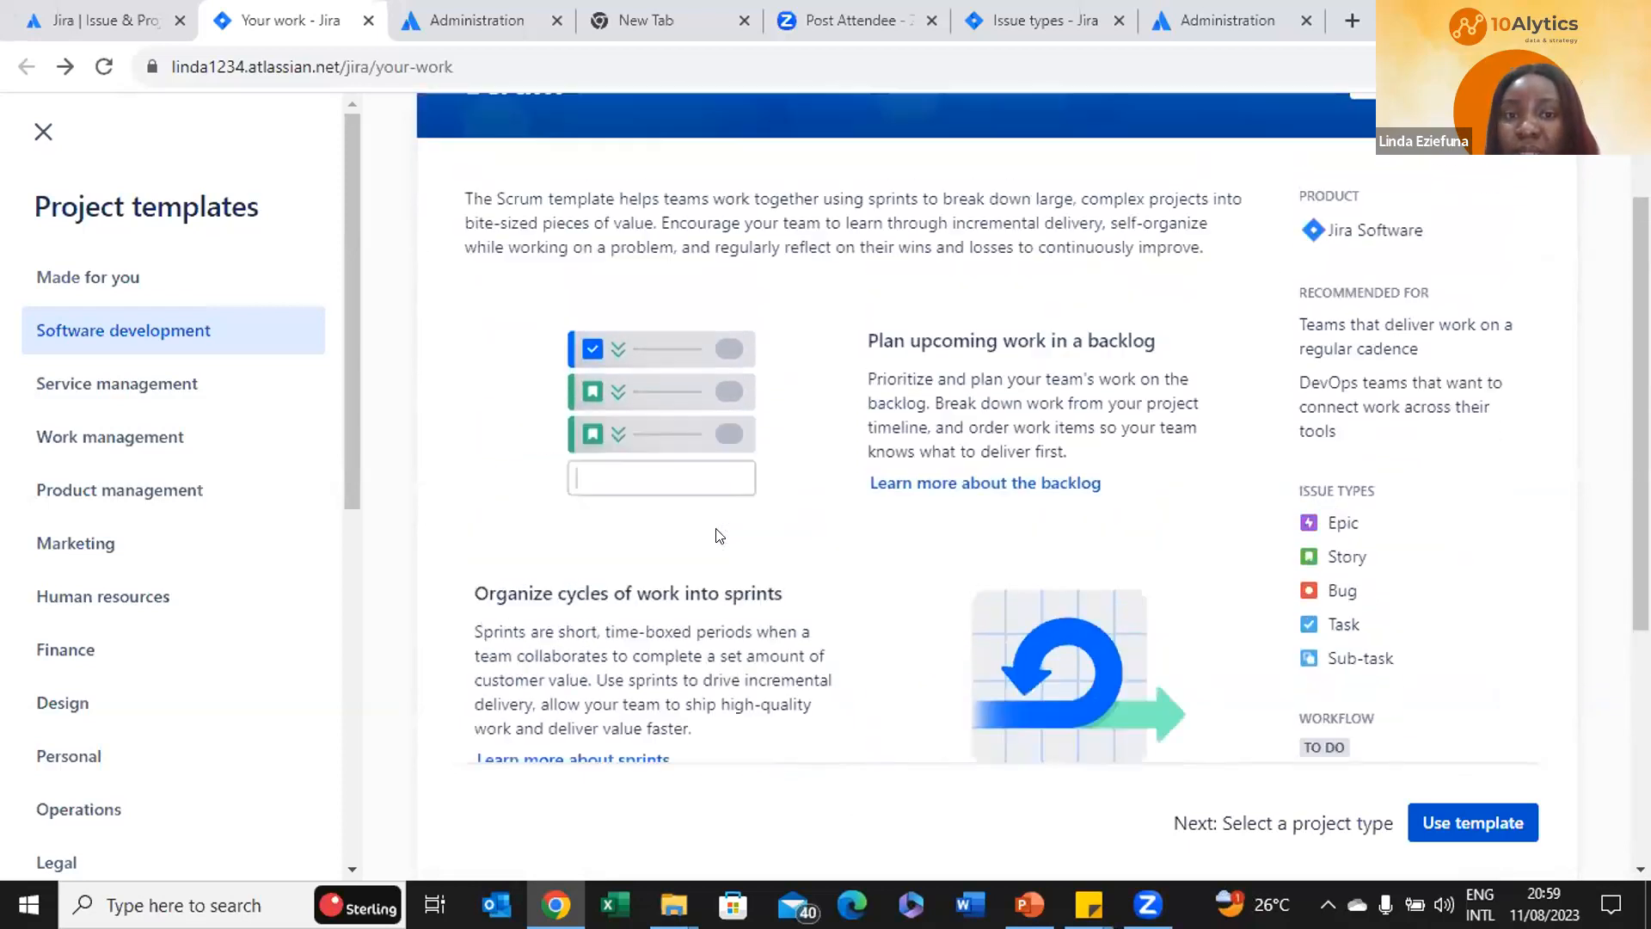
scroll(716, 528, down, 6)
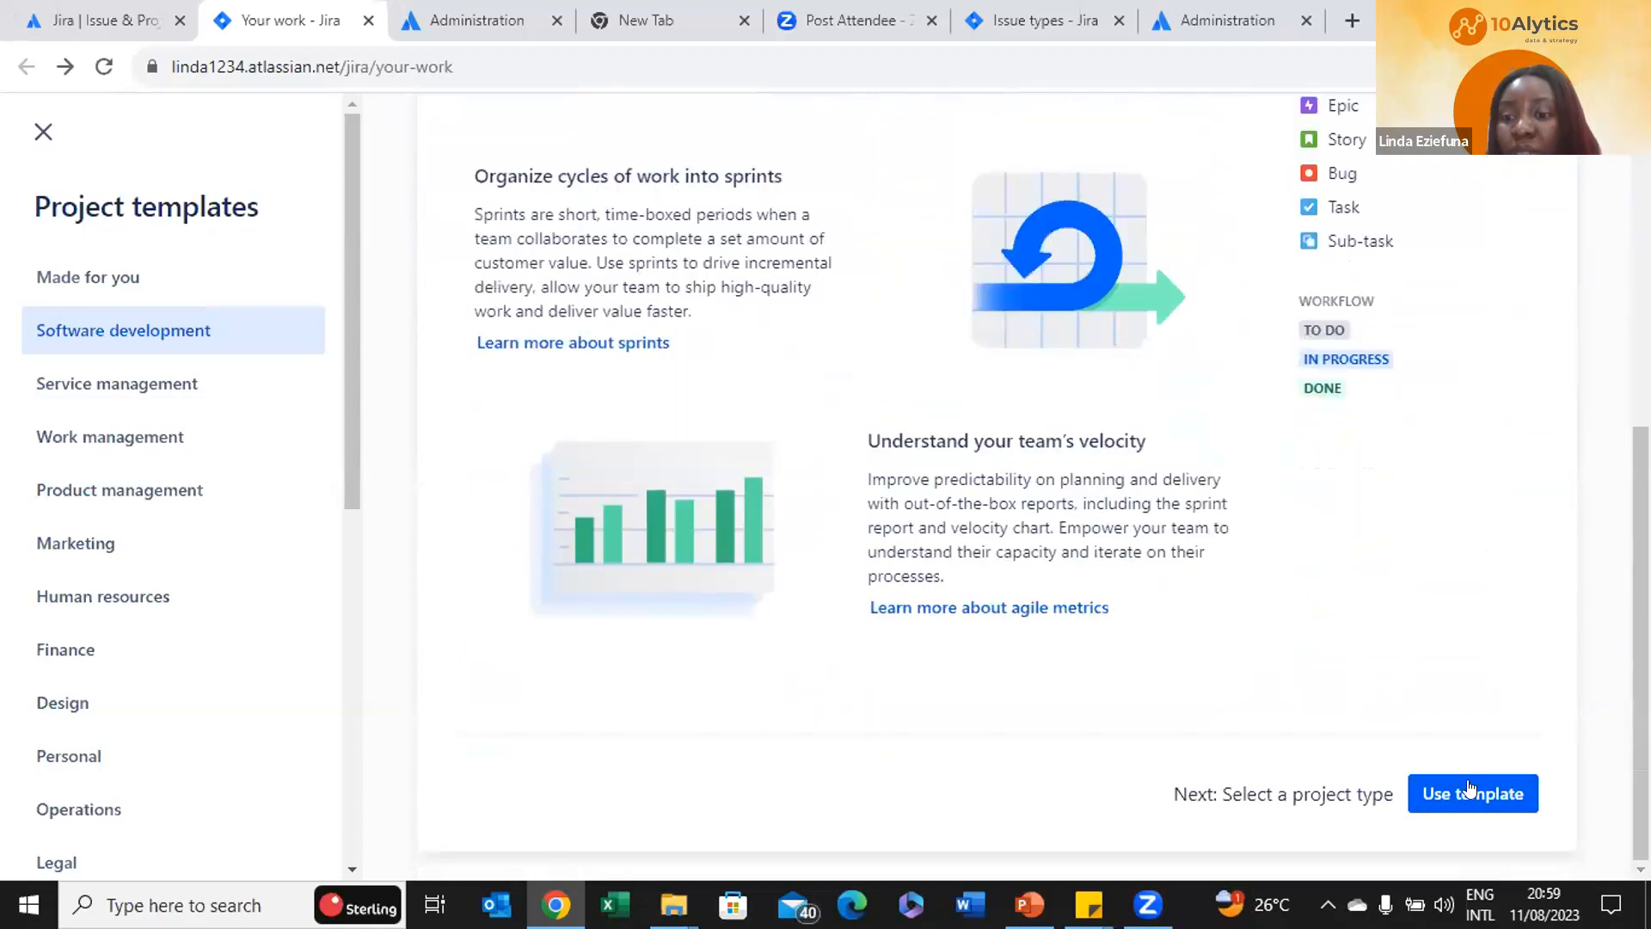
scroll(1431, 531, up, 6)
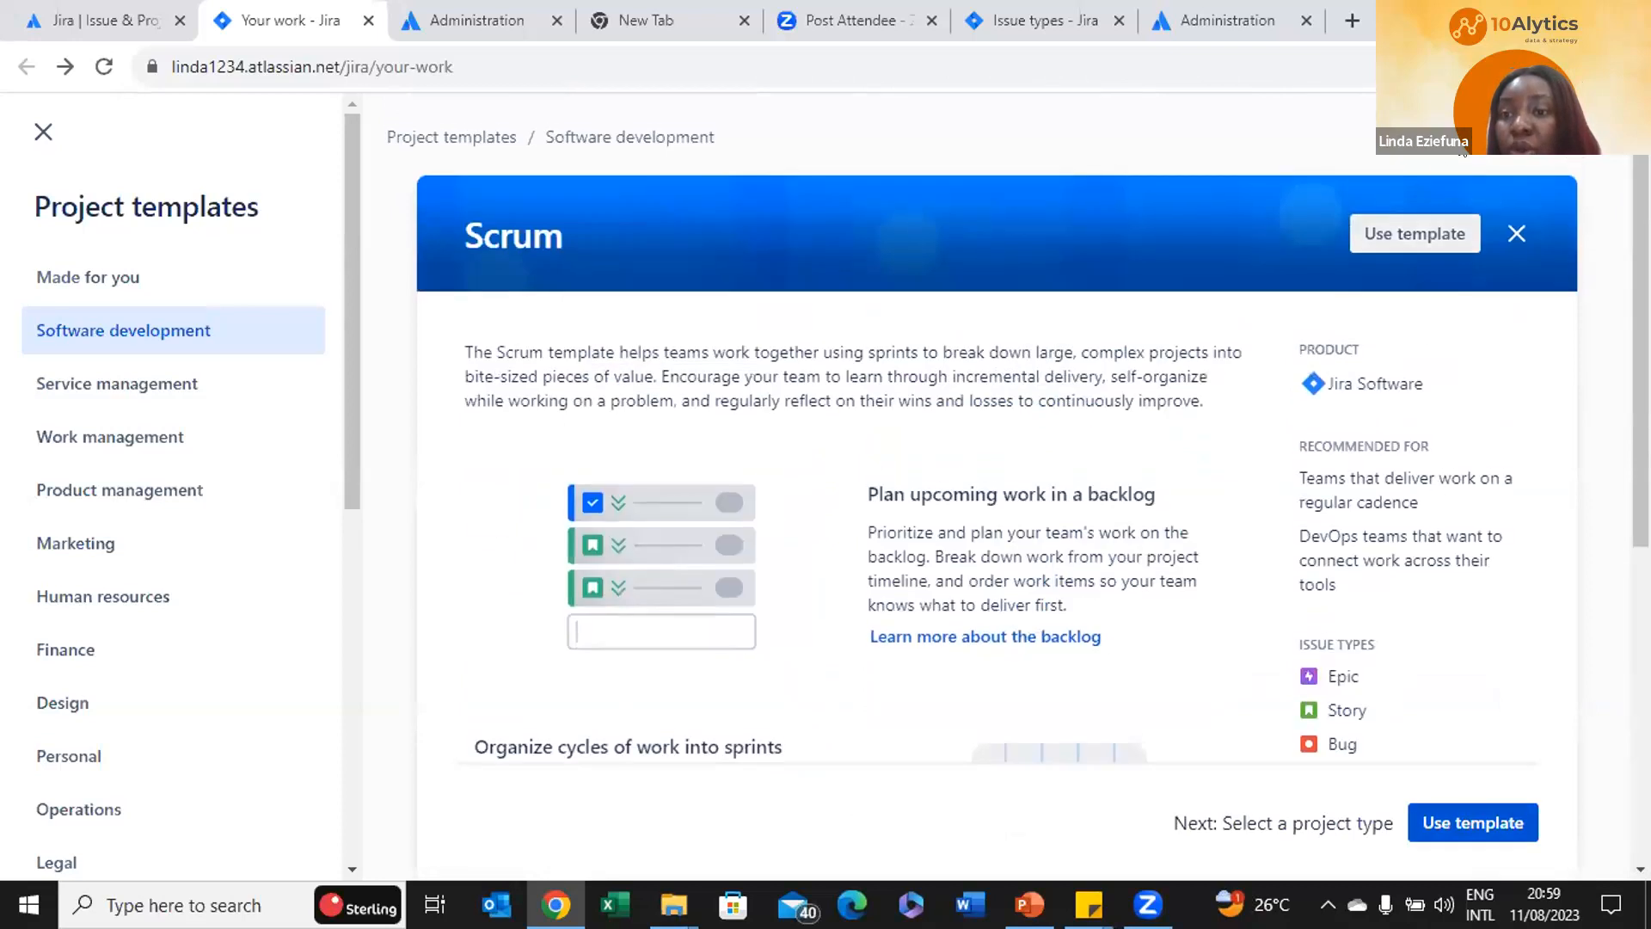
scroll(1157, 401, down, 6)
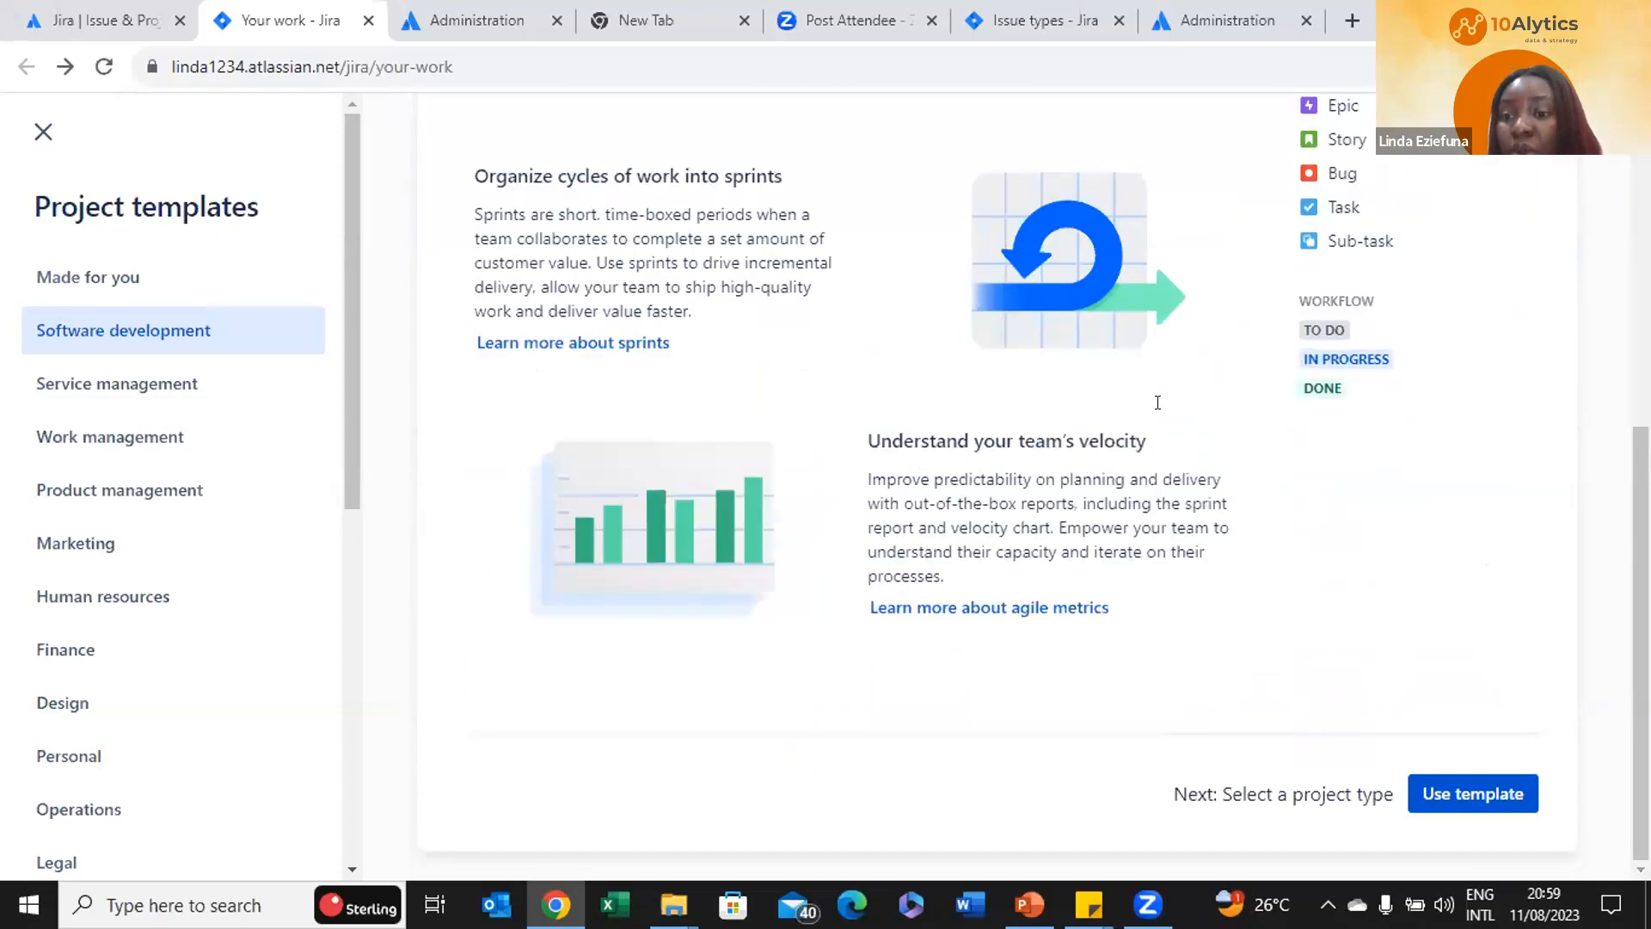
Use the Scrum template and compare the team-managed and company-managed project types
click(1463, 784)
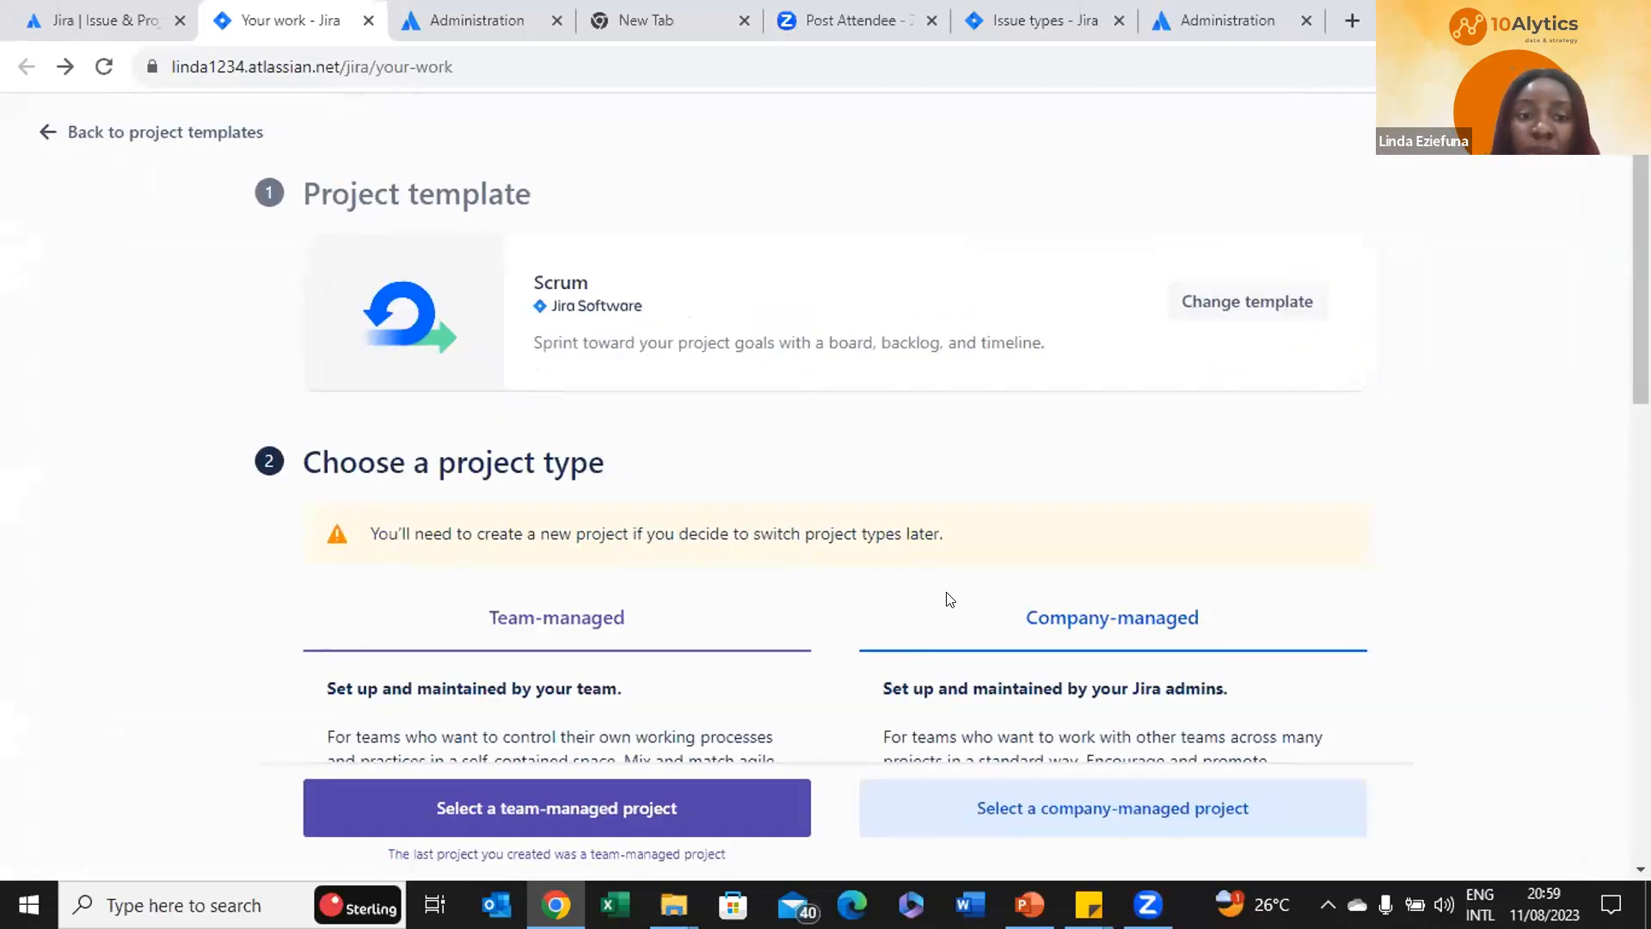
scroll(949, 599, down, 3)
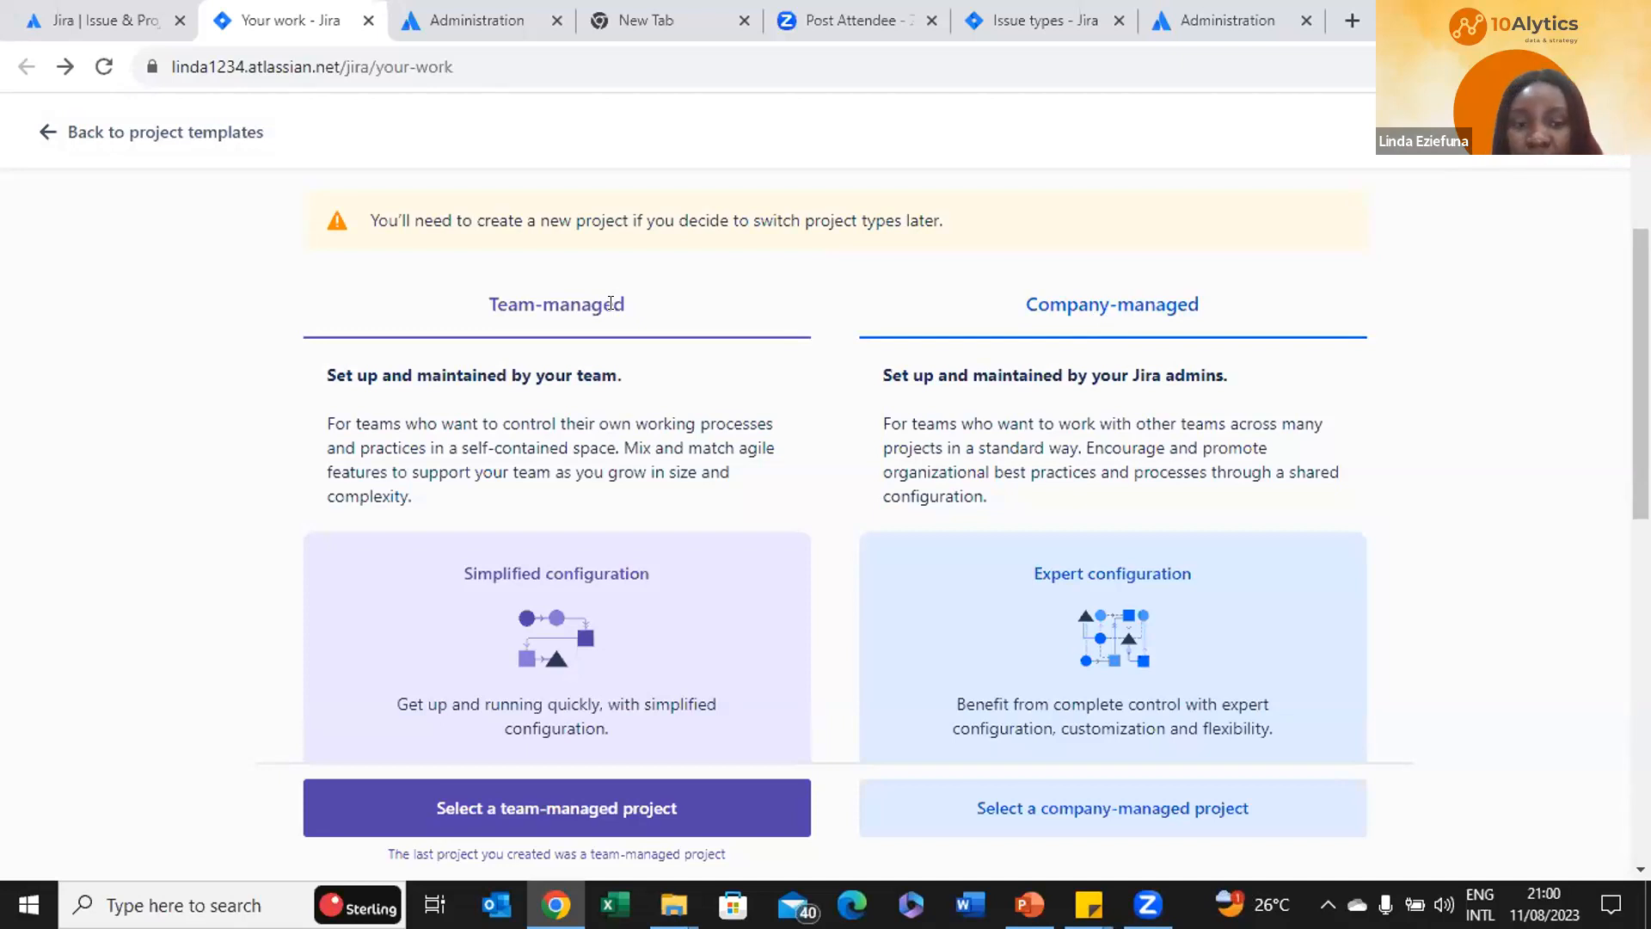
scroll(516, 473, down, 2)
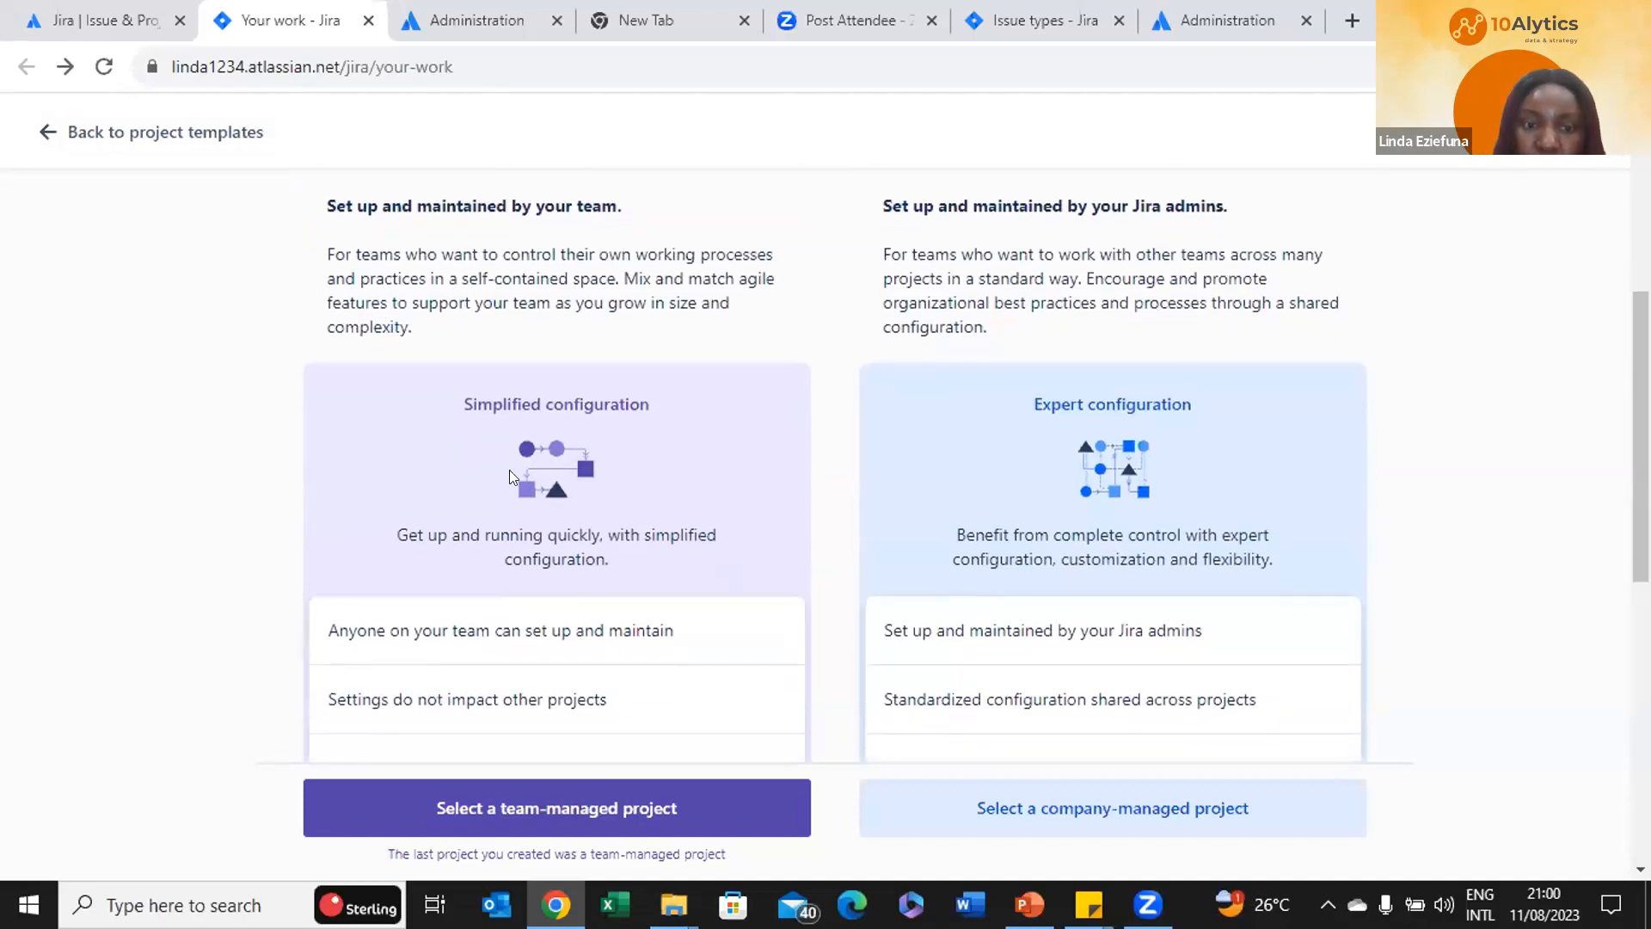
Create a team-managed project named 'Leave request flow' with key LRF
click(475, 807)
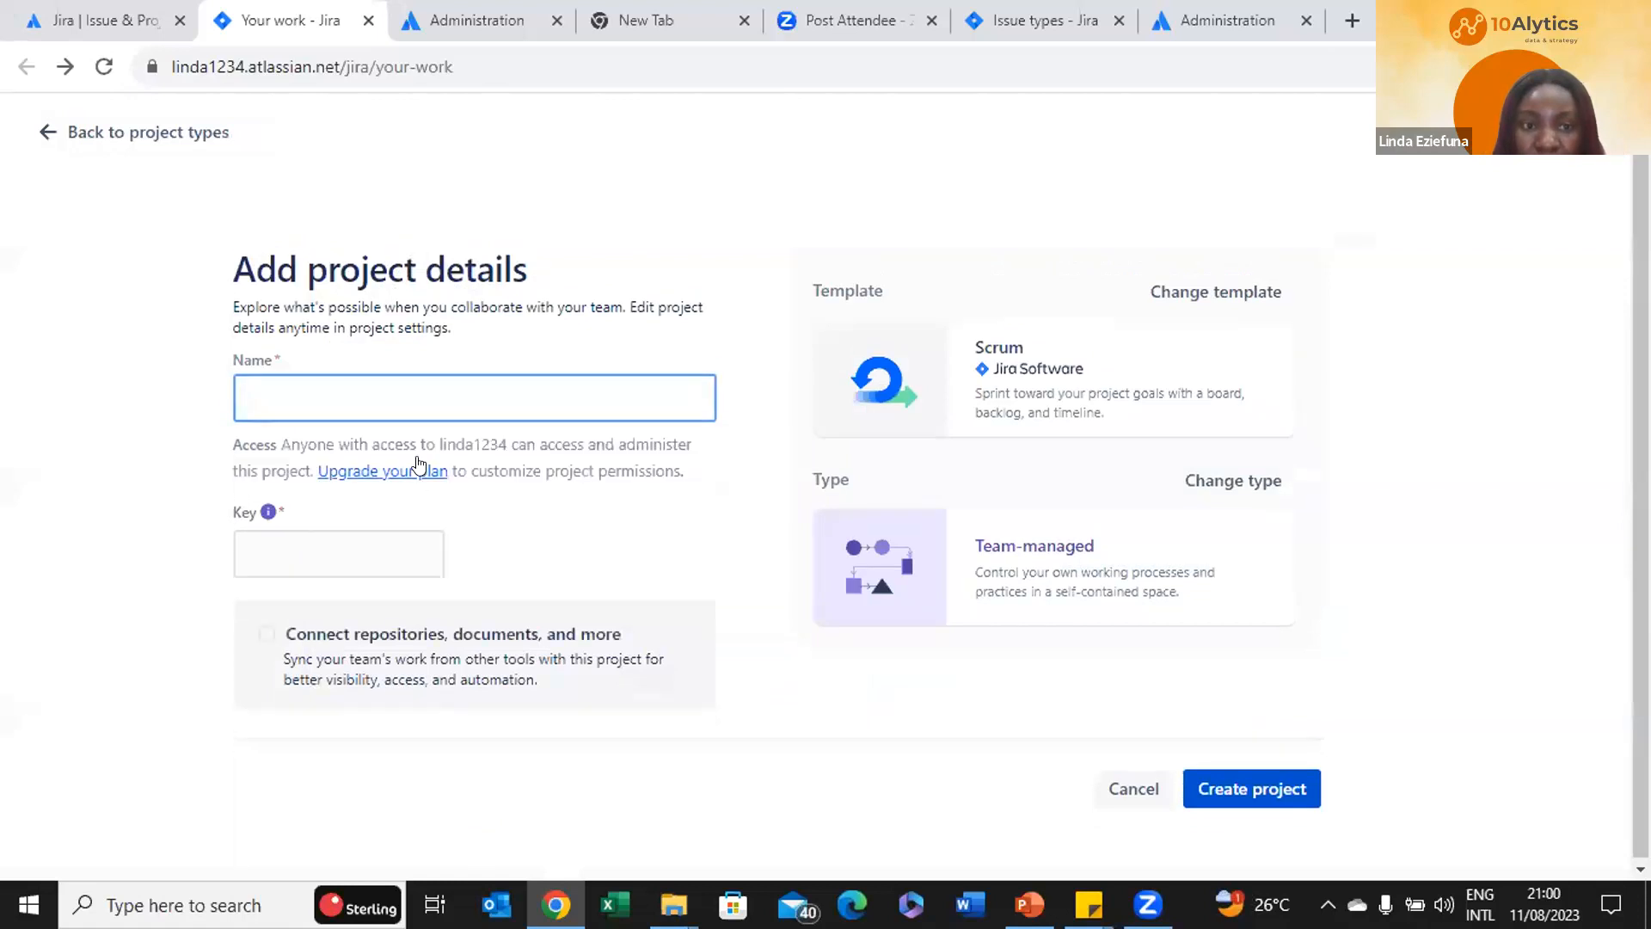
click(417, 396)
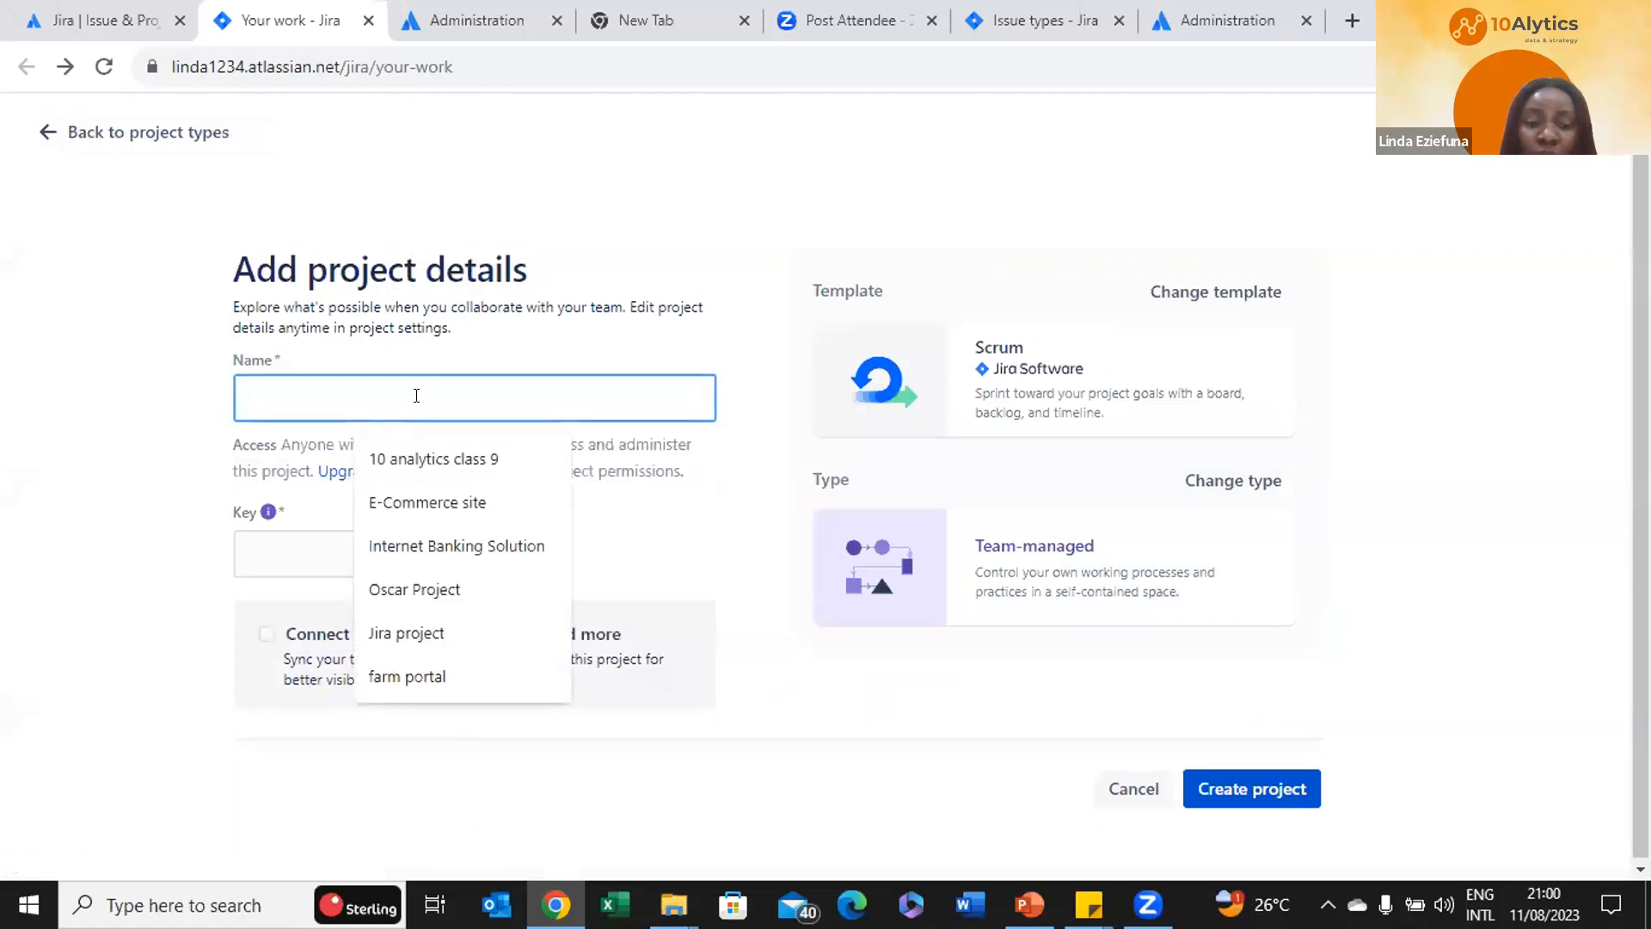
text(O)
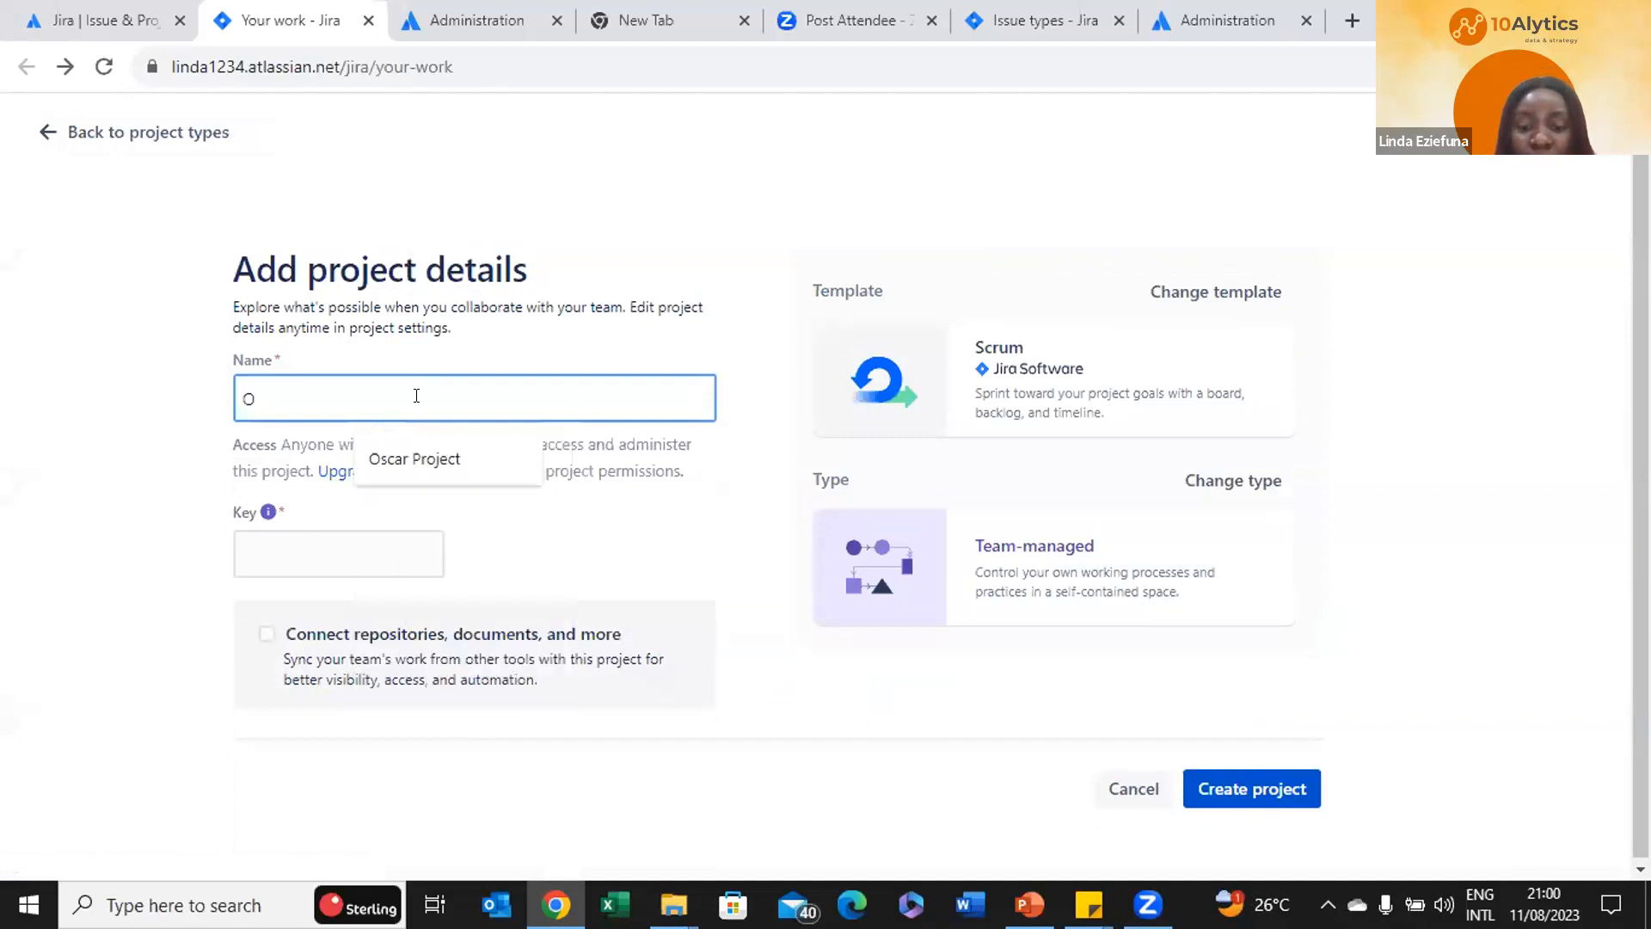
text(nboarding flow\)
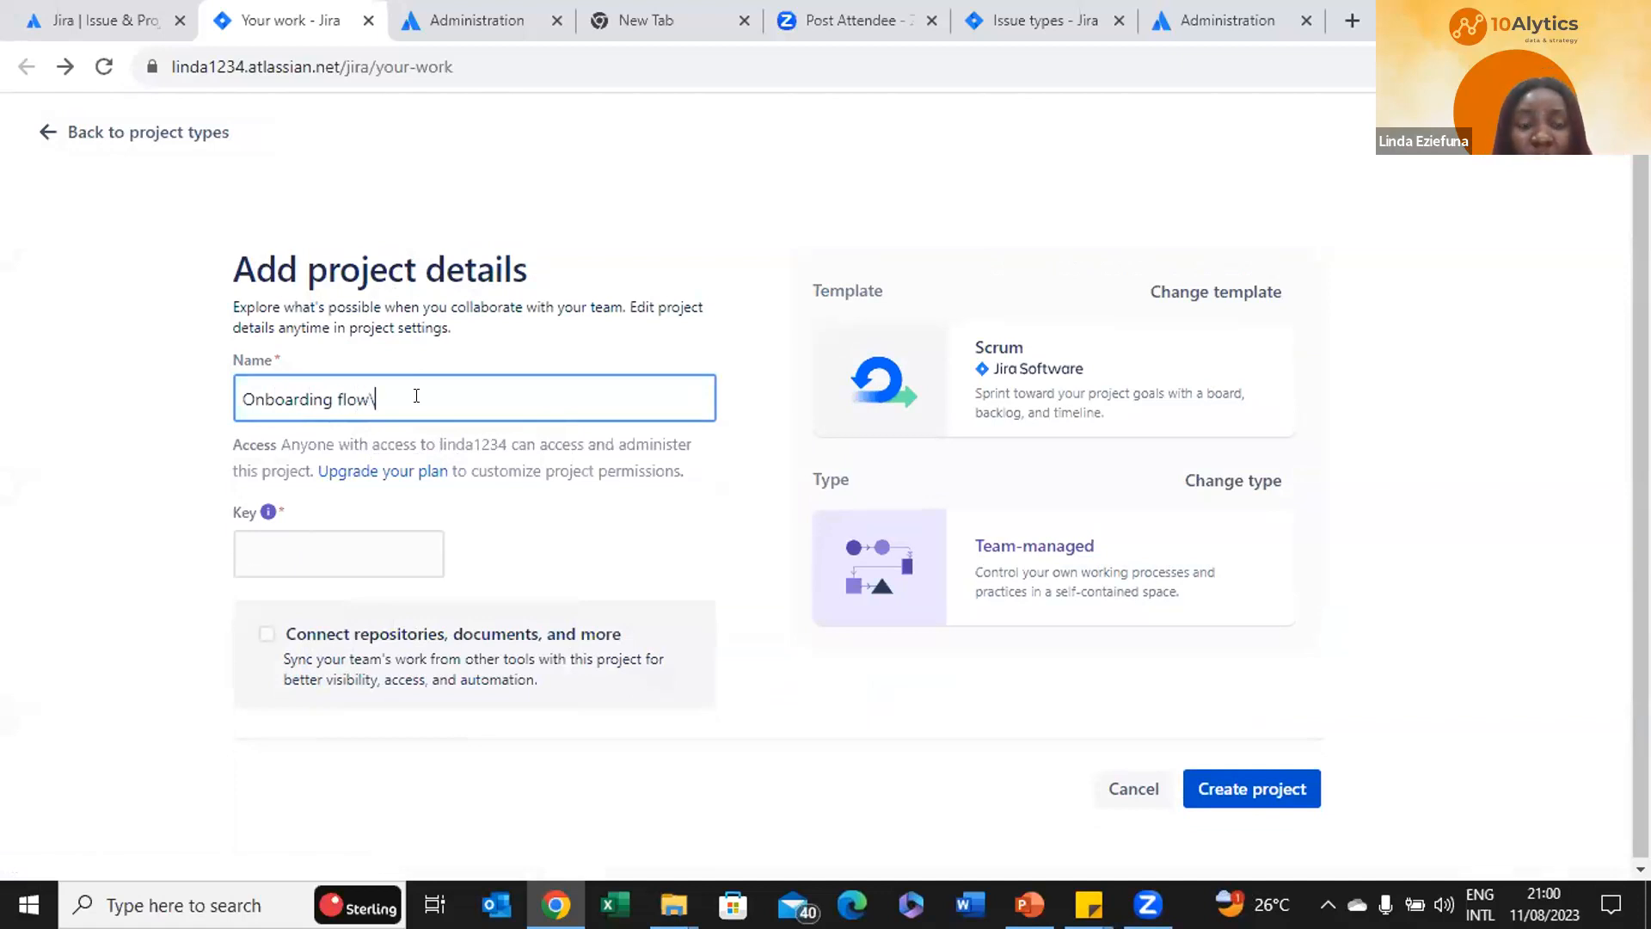
key(BackSpace)
key(BackSpace)
key(BackSpace)
key(BackSpace)
key(BackSpace)
key(BackSpace)
key(BackSpace)
key(BackSpace)
key(BackSpace)
key(BackSpace)
key(BackSpace)
key(BackSpace)
key(BackSpace)
key(BackSpace)
key(BackSpace)
text(Leave re)
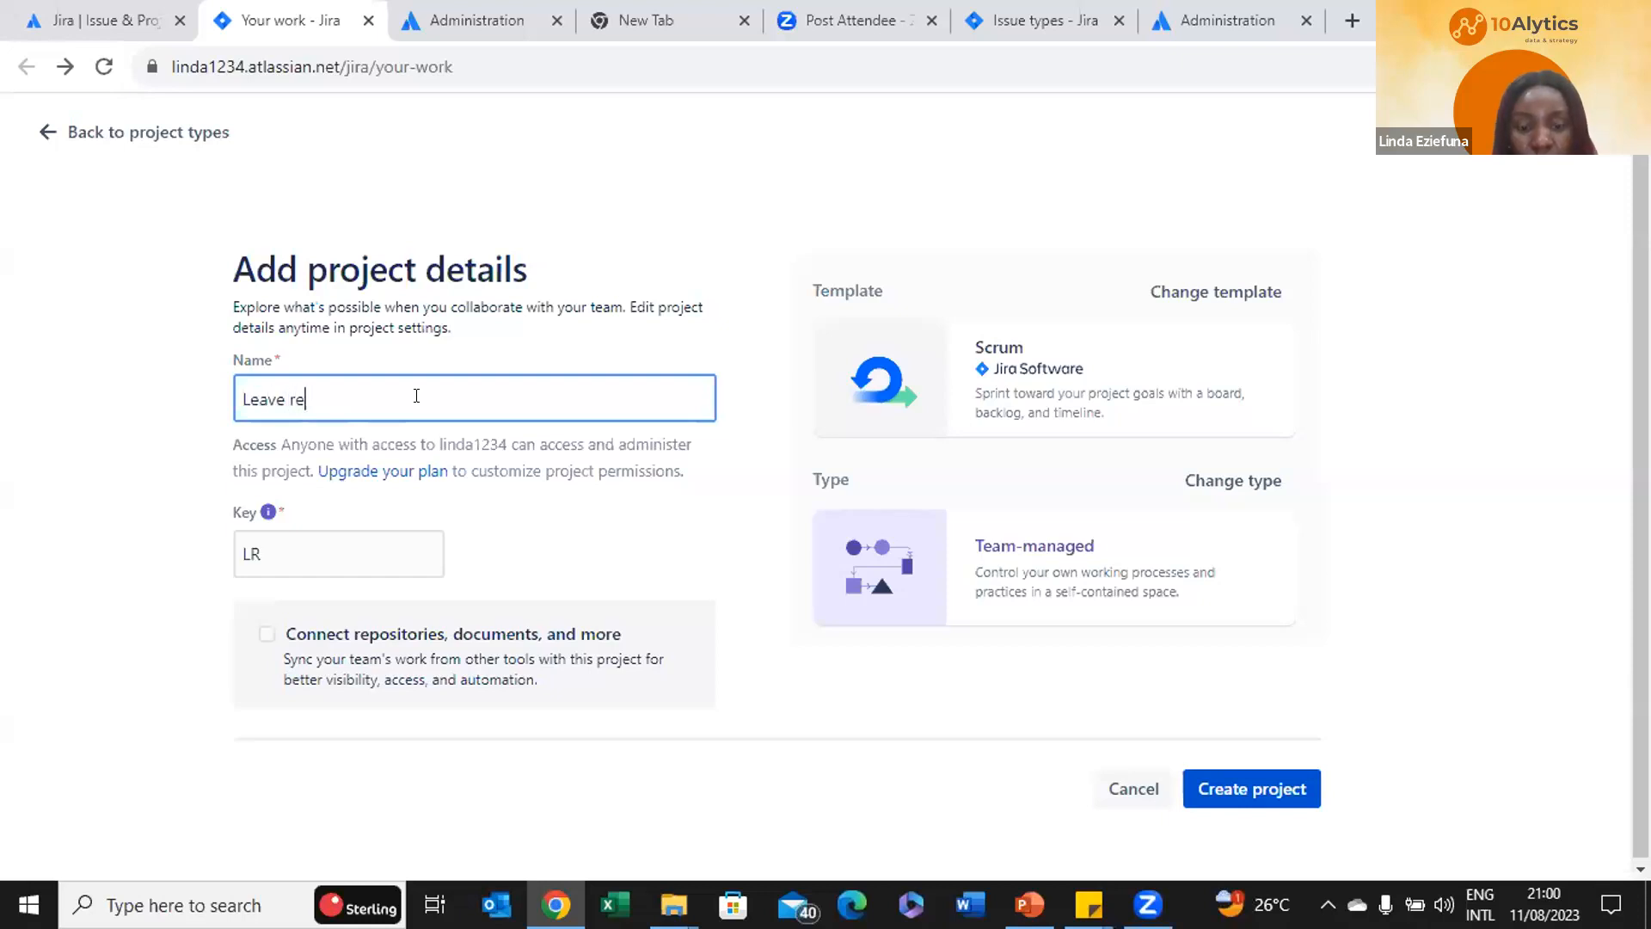
text(quest flow)
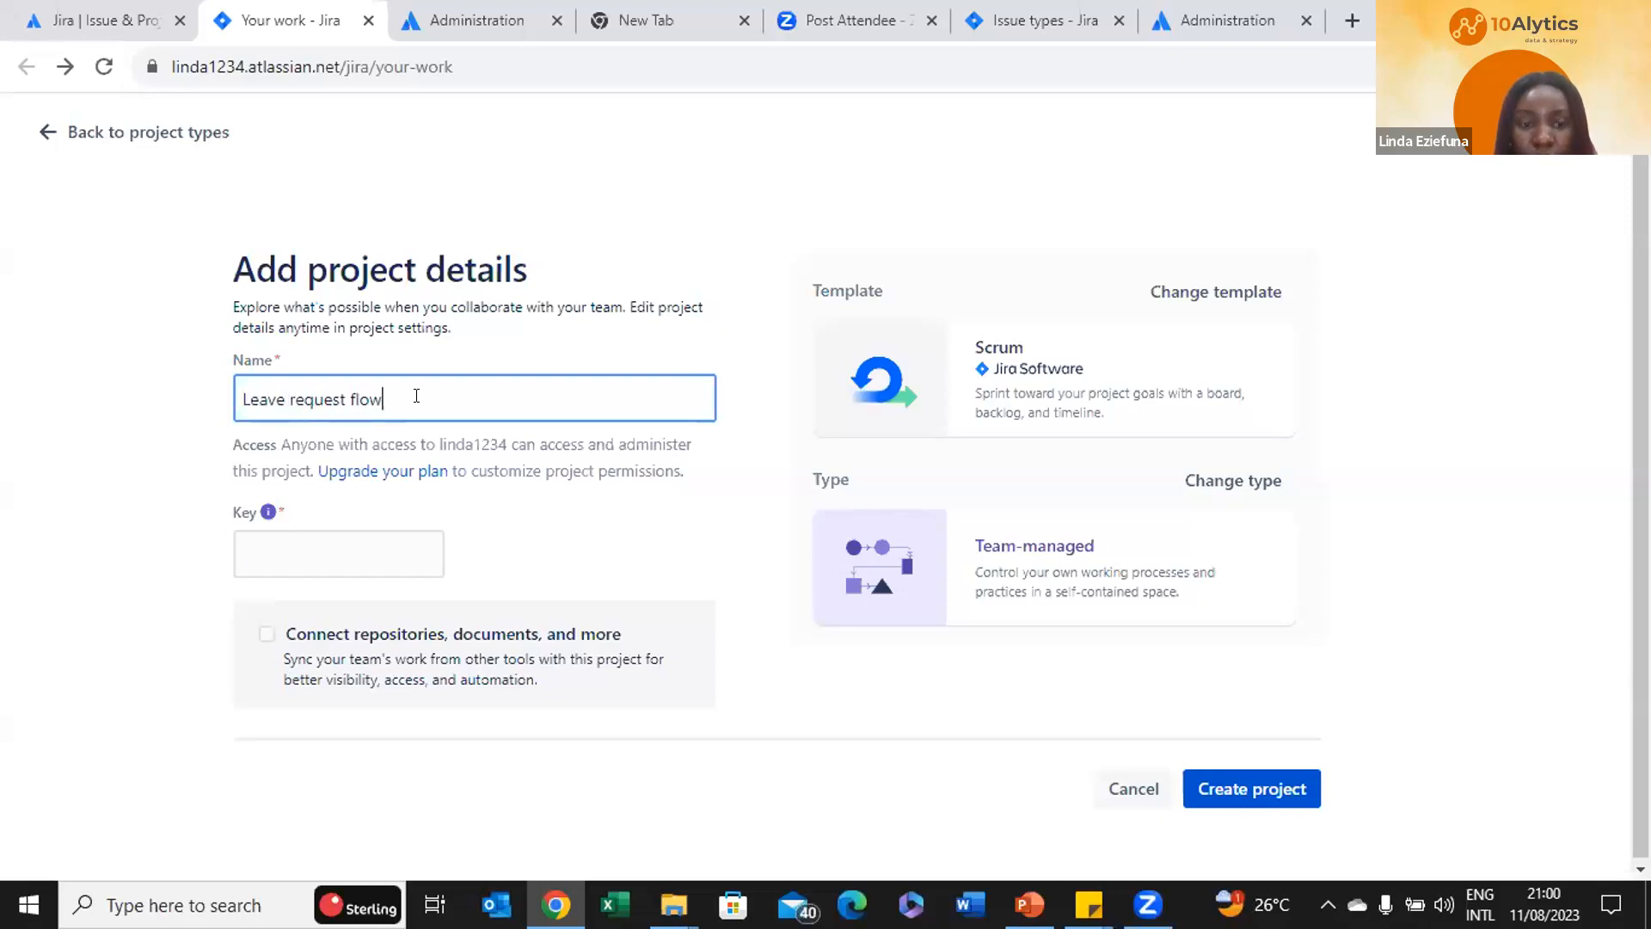
click(669, 514)
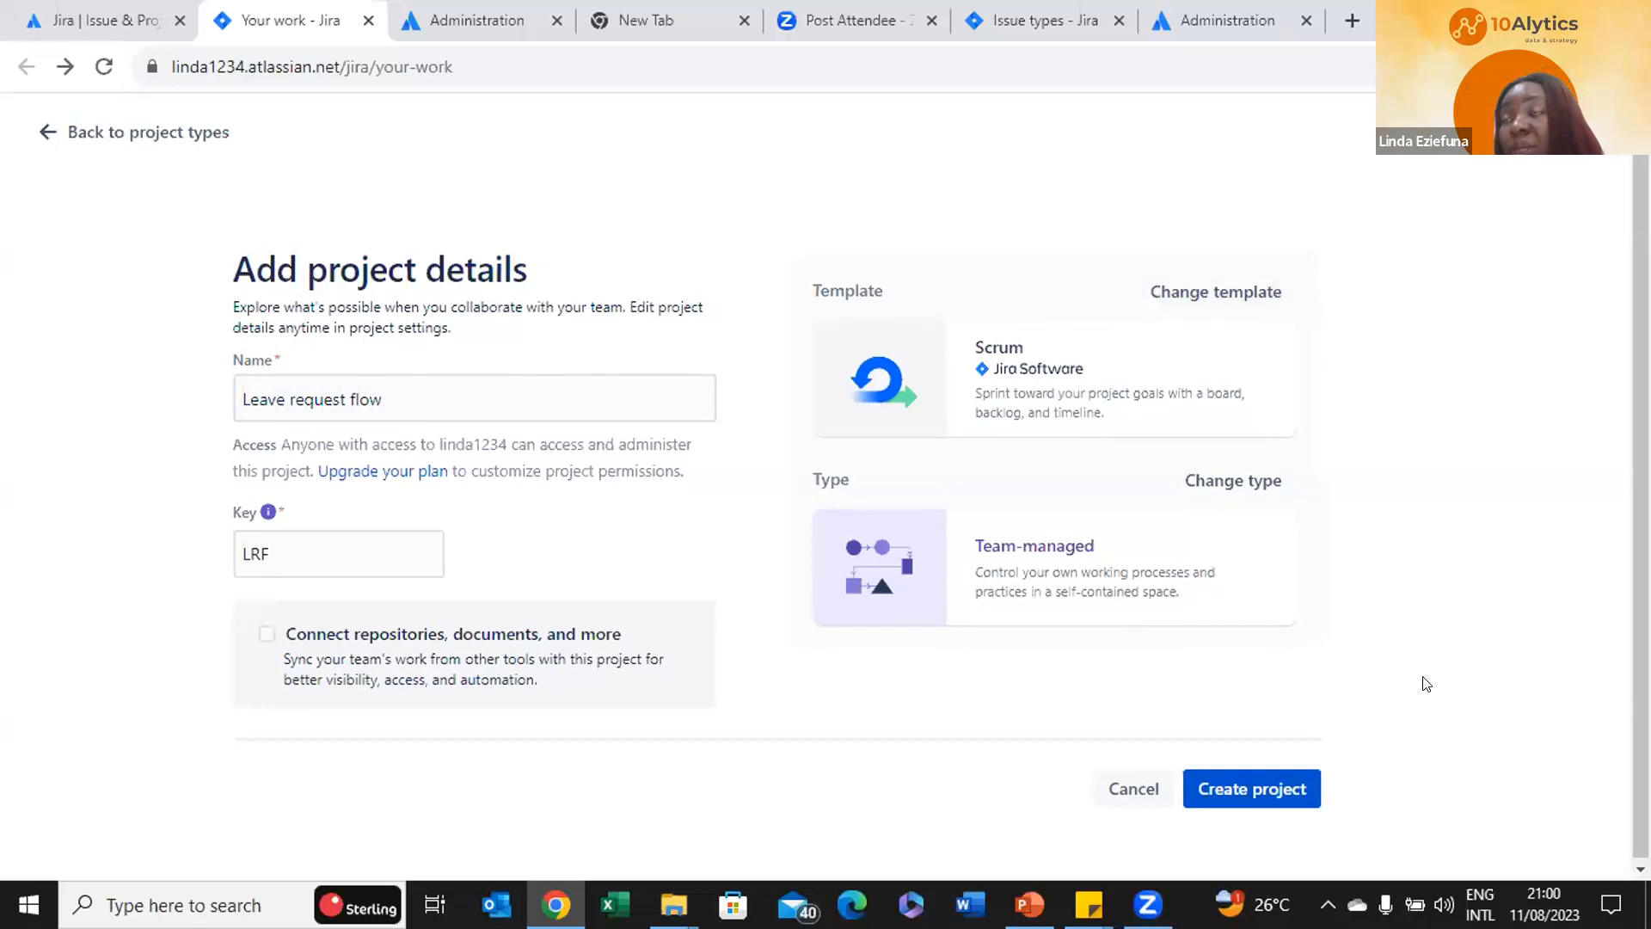
click(1311, 786)
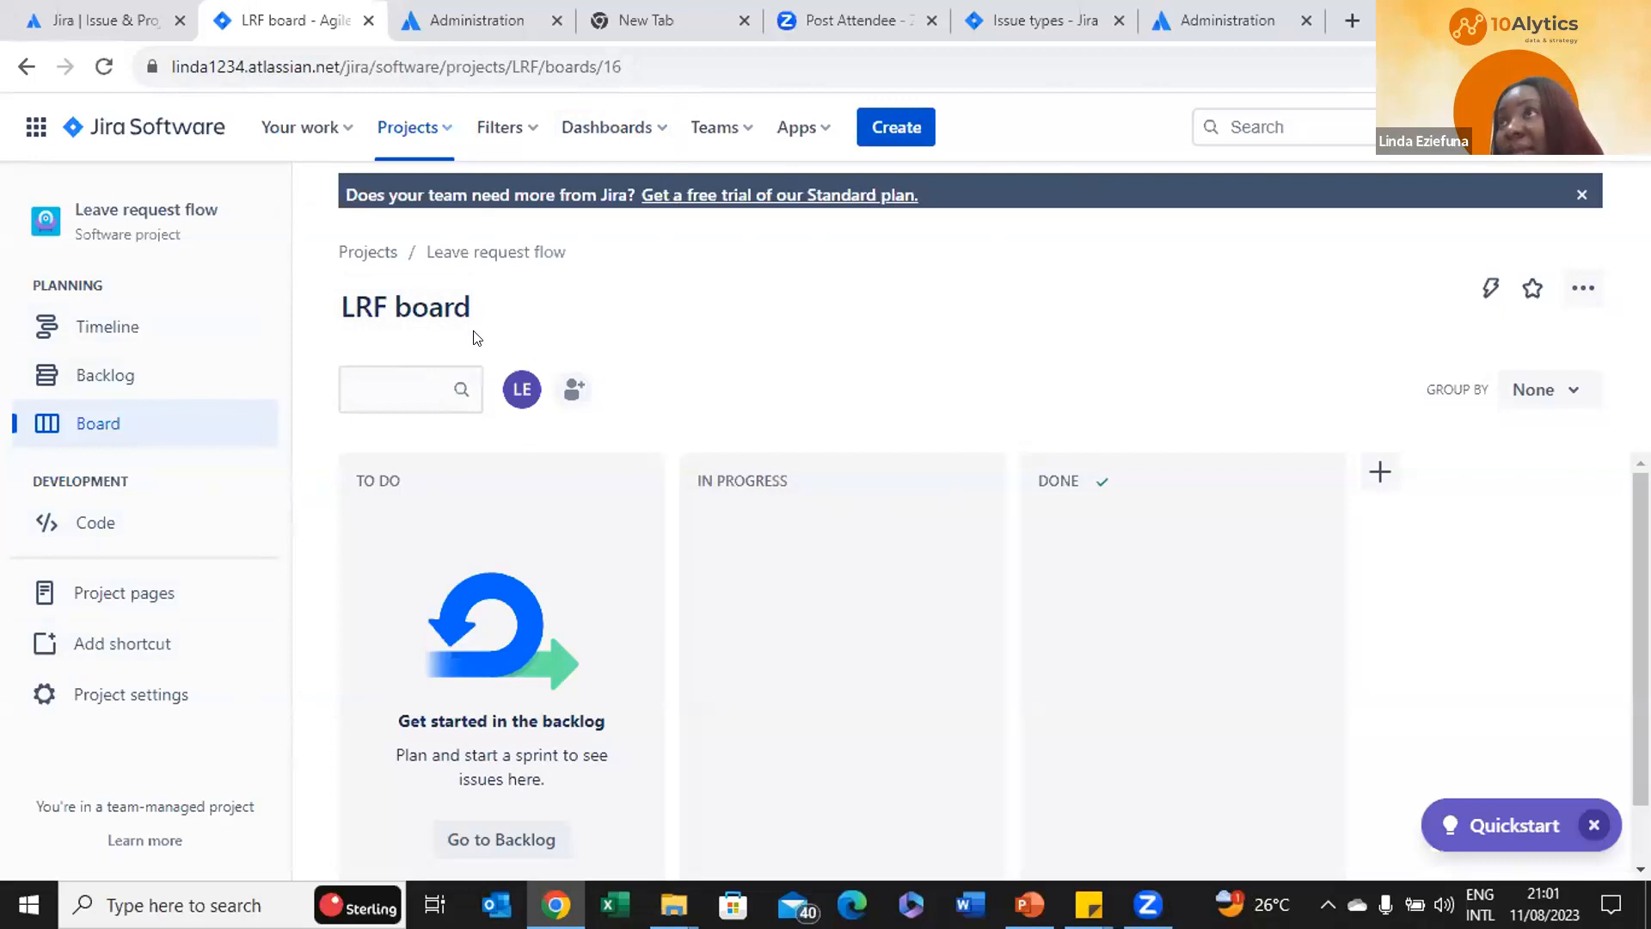
click(730, 129)
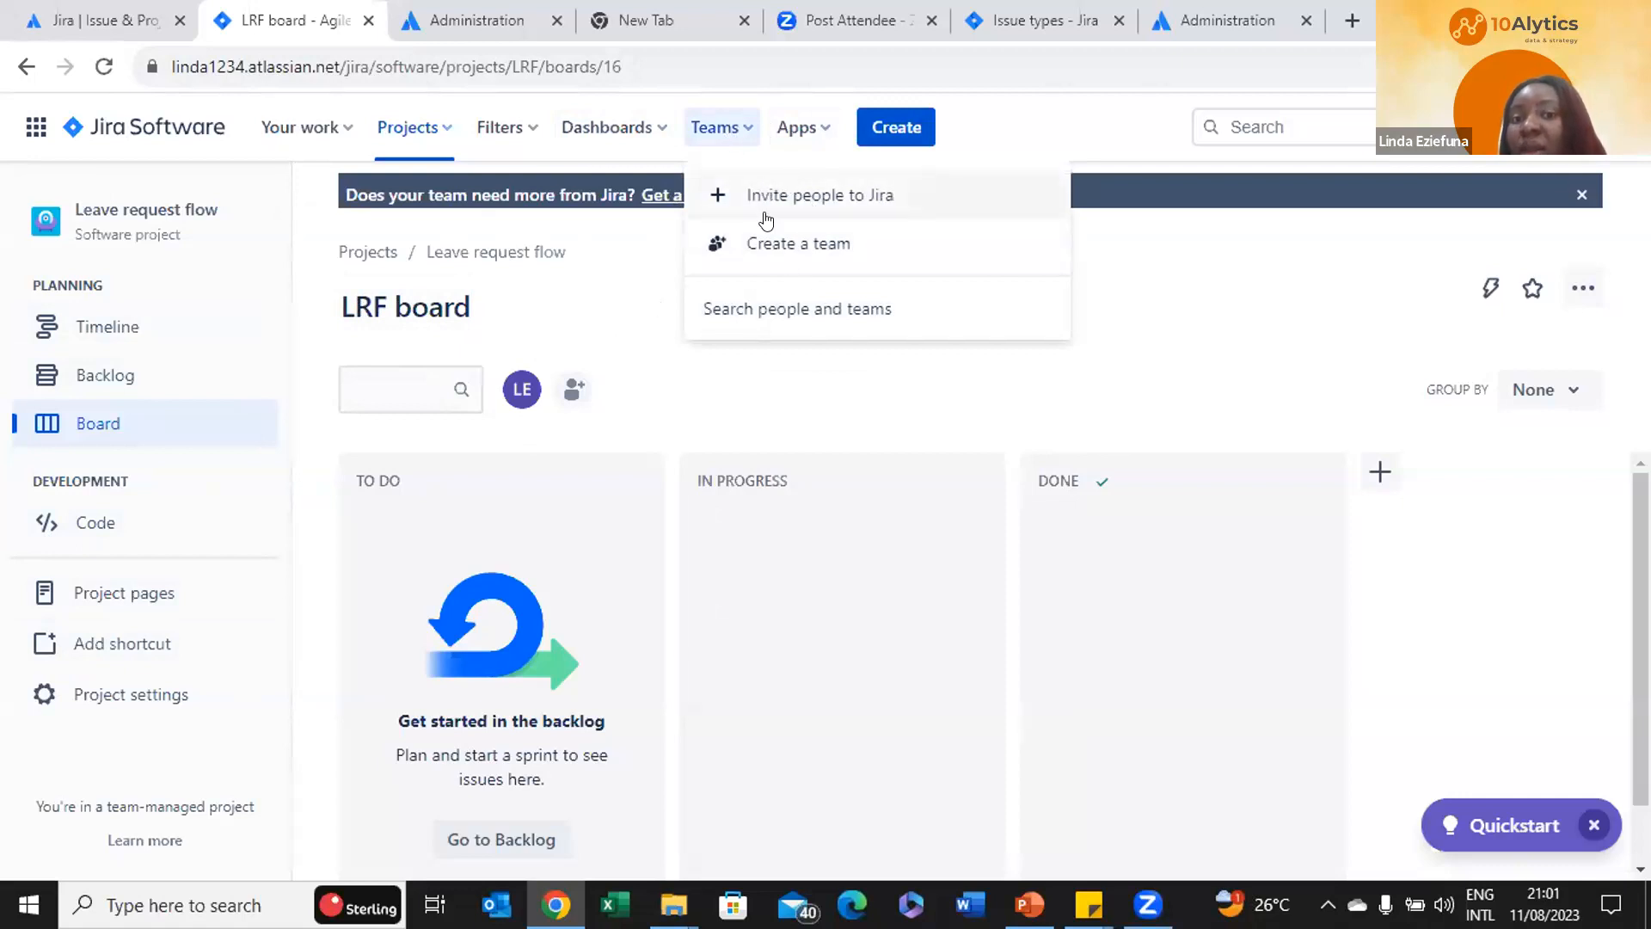
click(1222, 342)
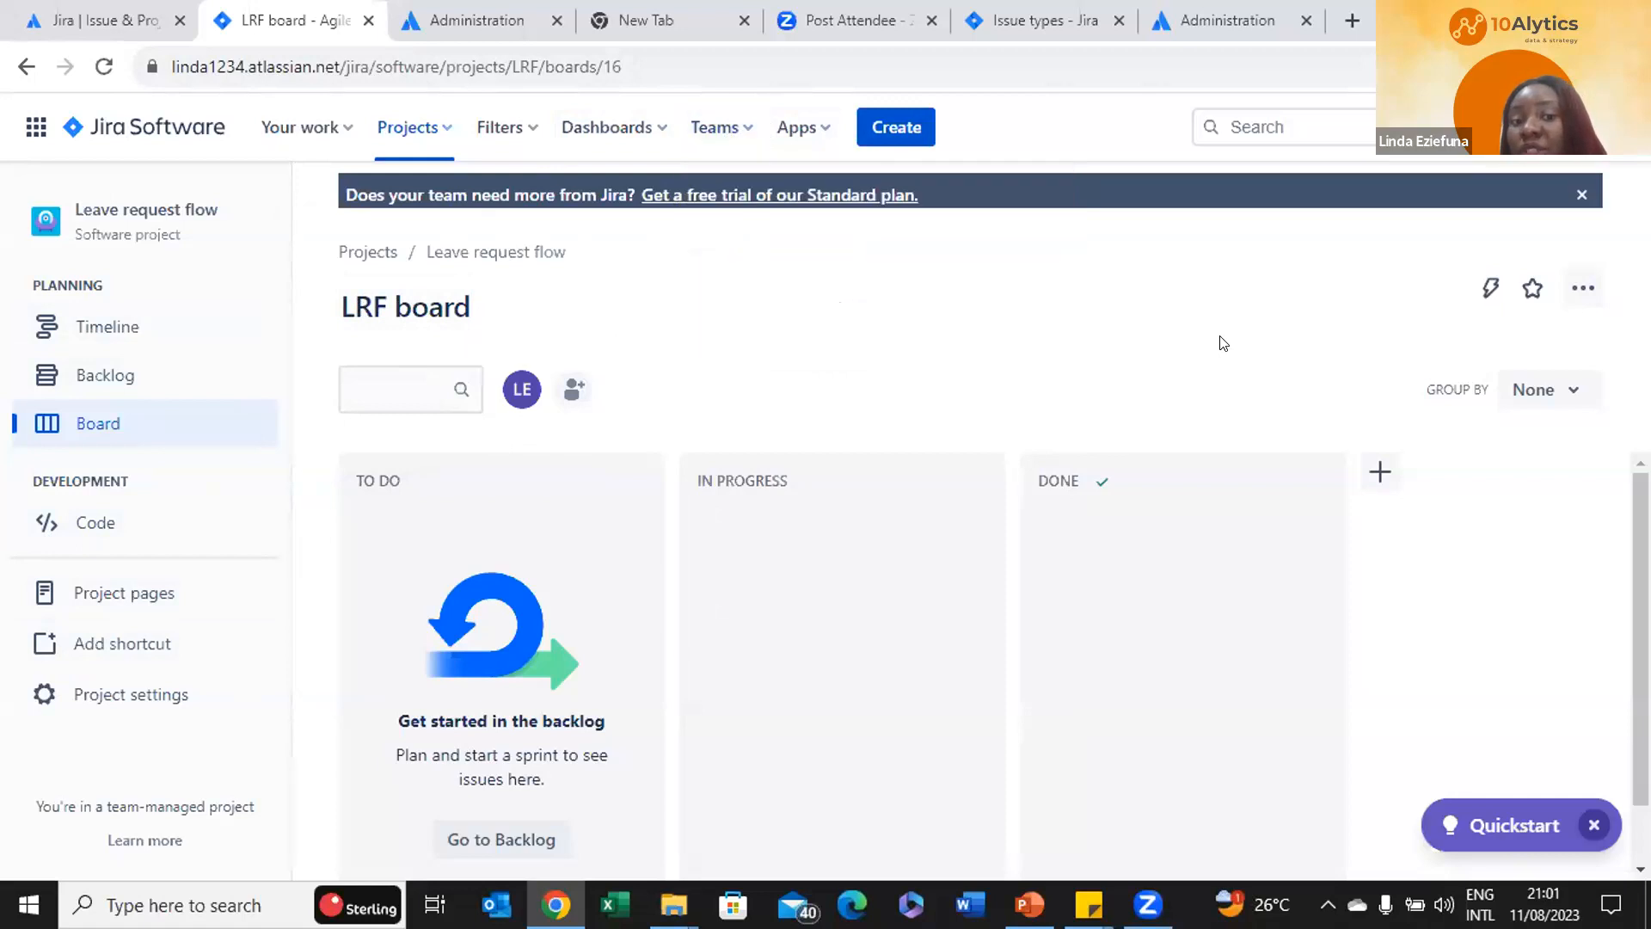
click(569, 380)
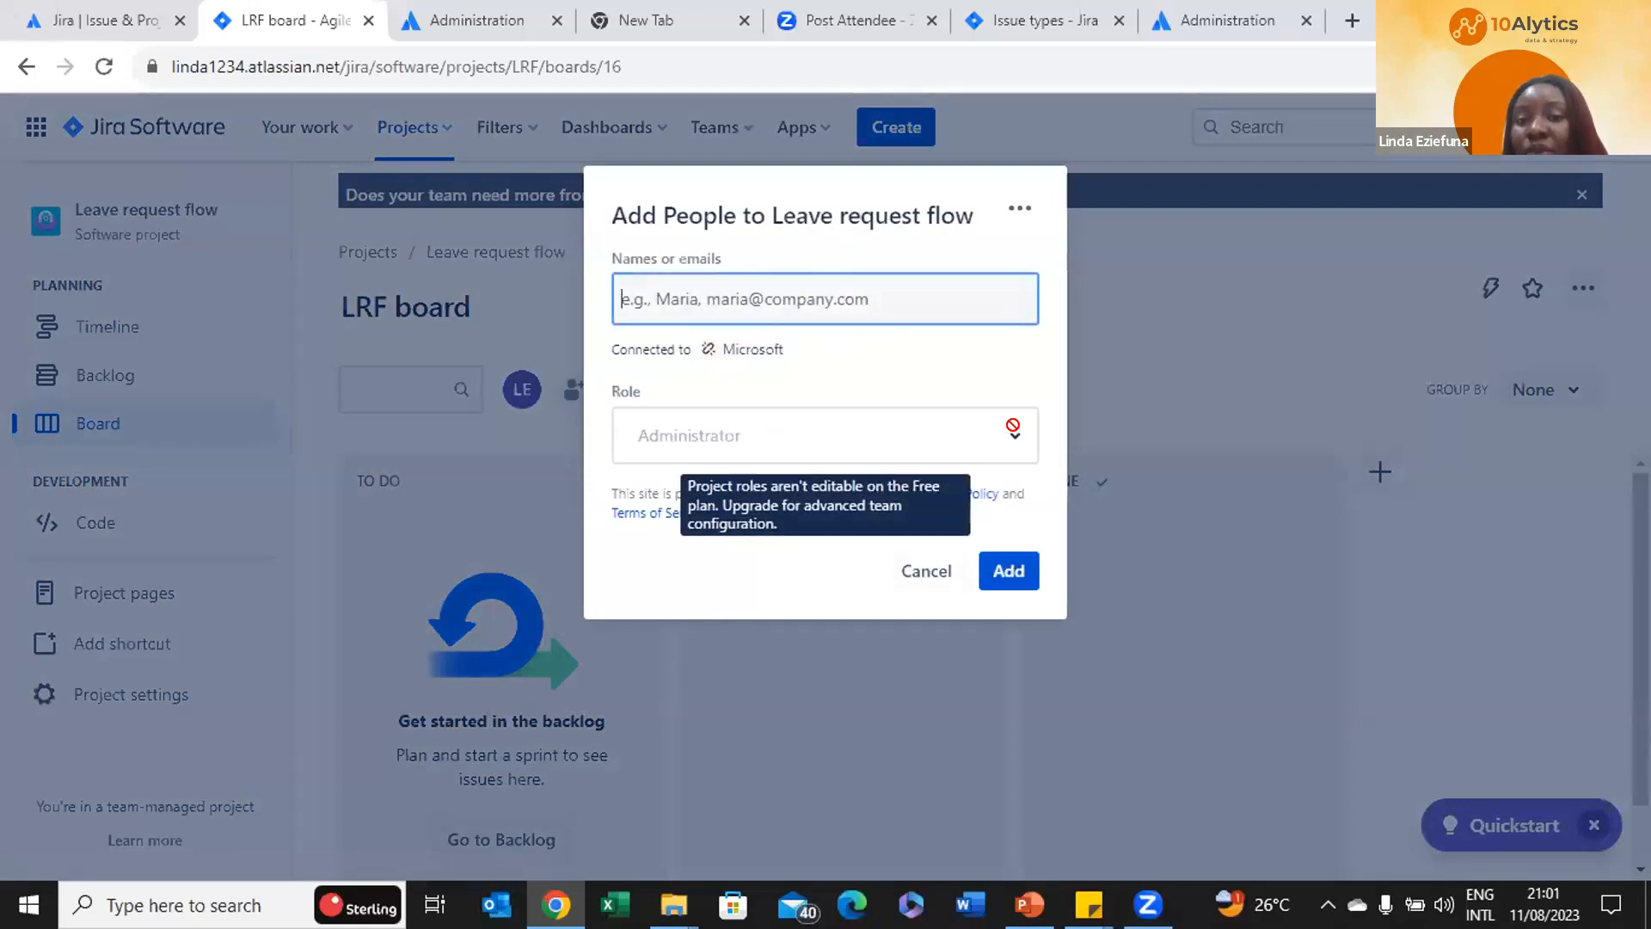
click(918, 571)
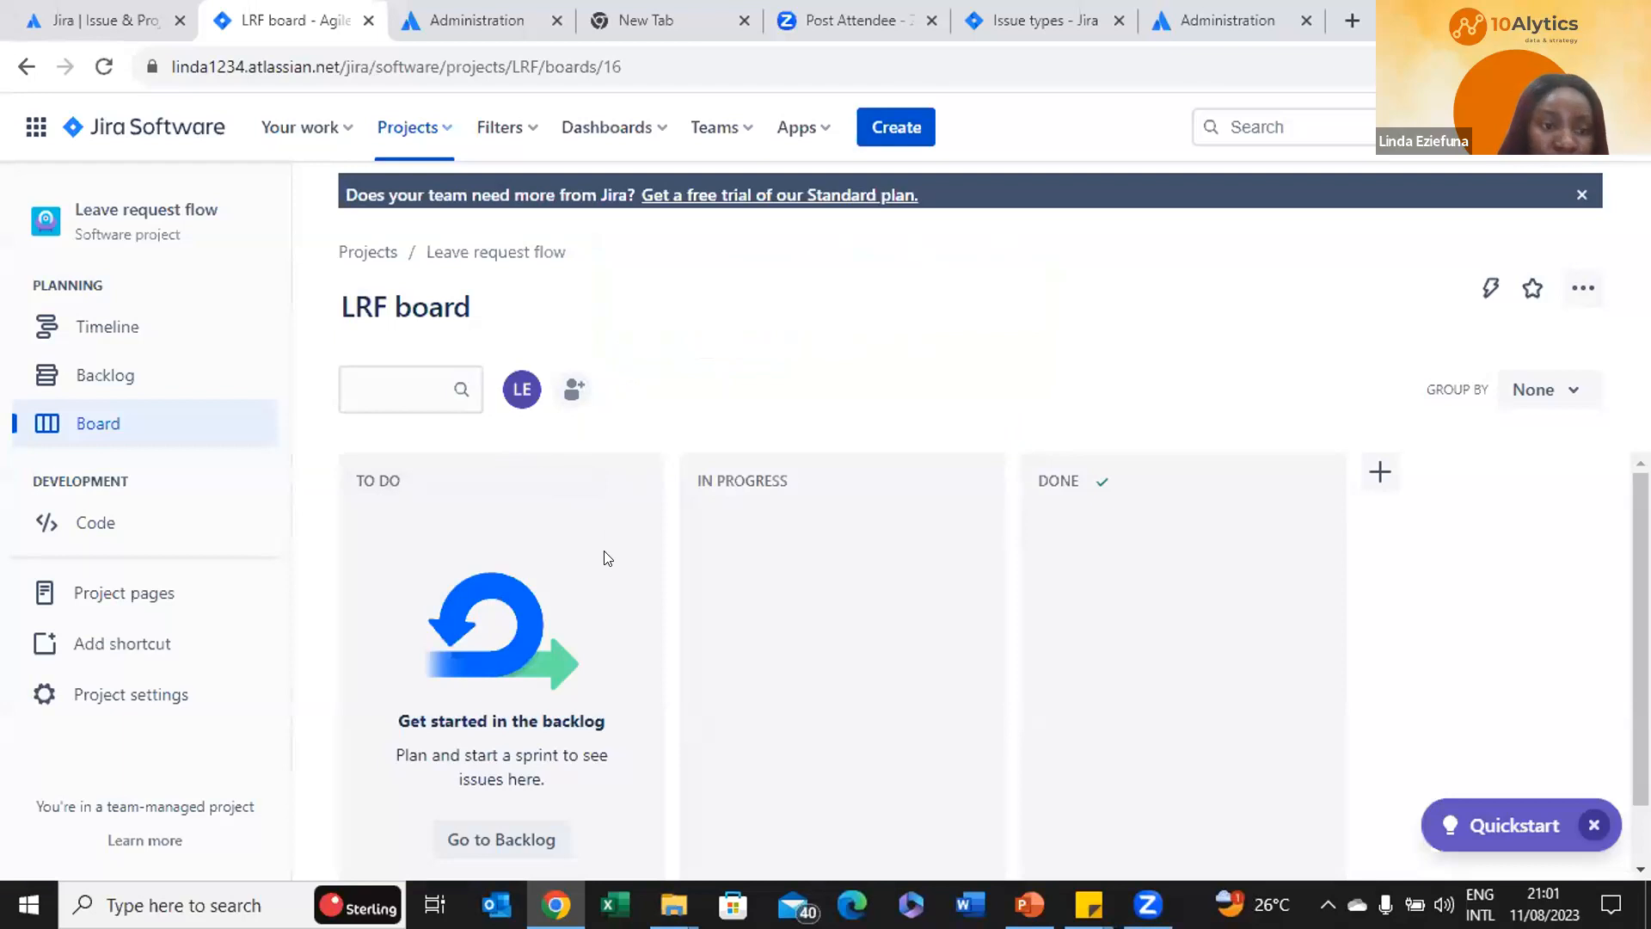
Add the story 'help automate morning processes' to LRF Sprint 1 from the backlog
click(110, 379)
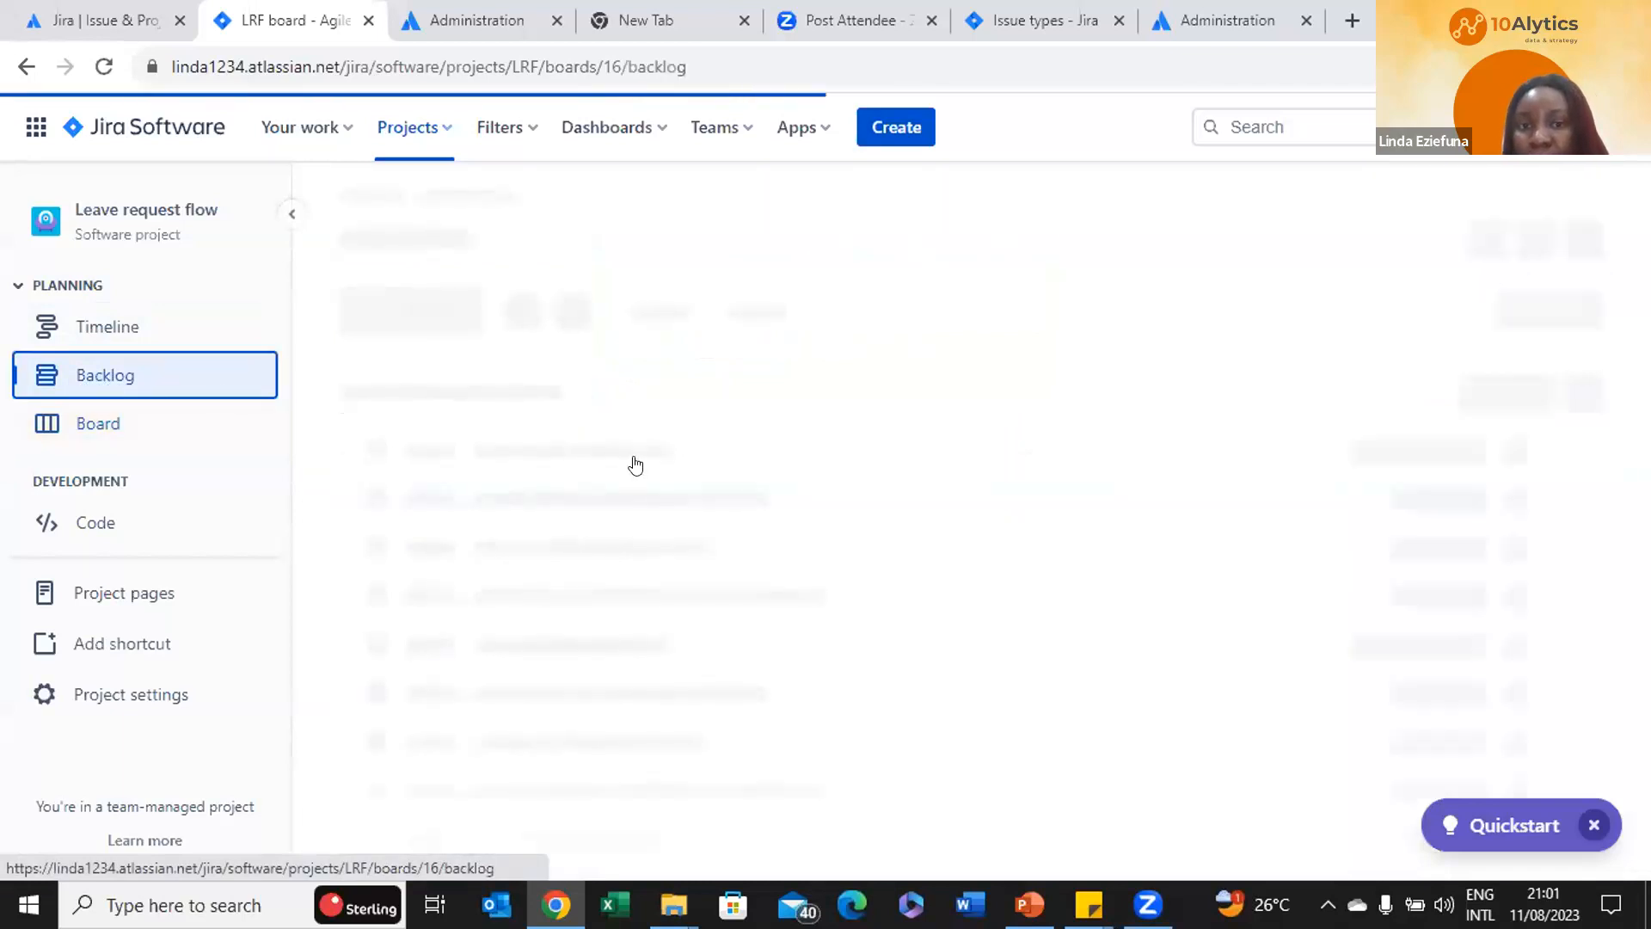
scroll(1161, 514, down, 2)
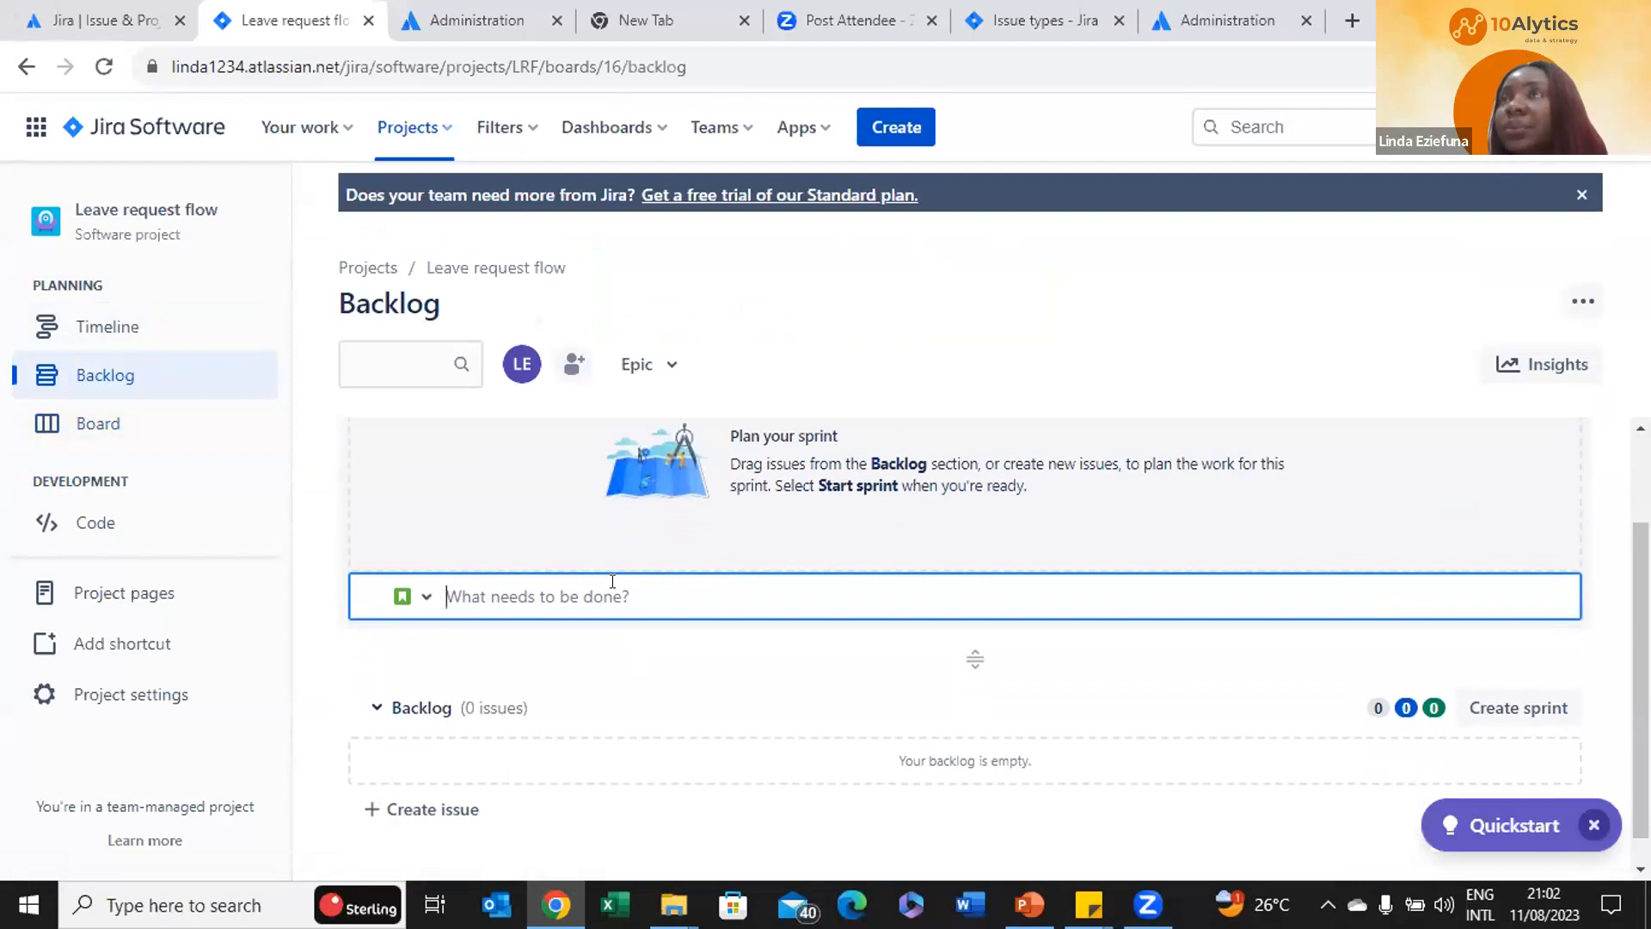
text(hel)
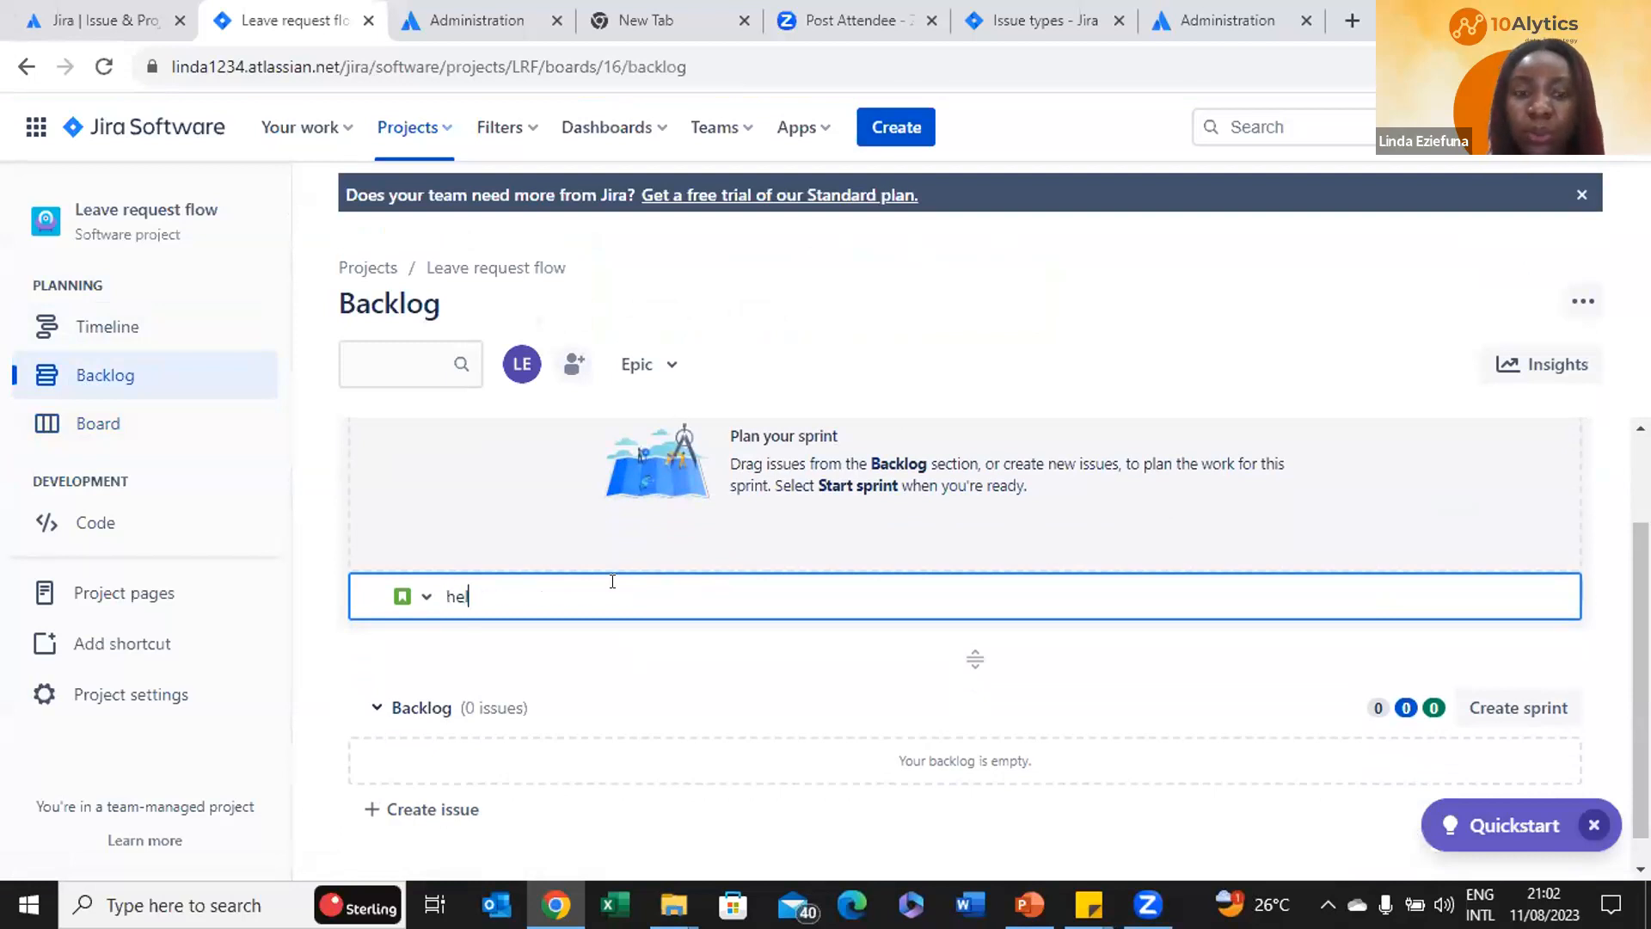
text(p automate )
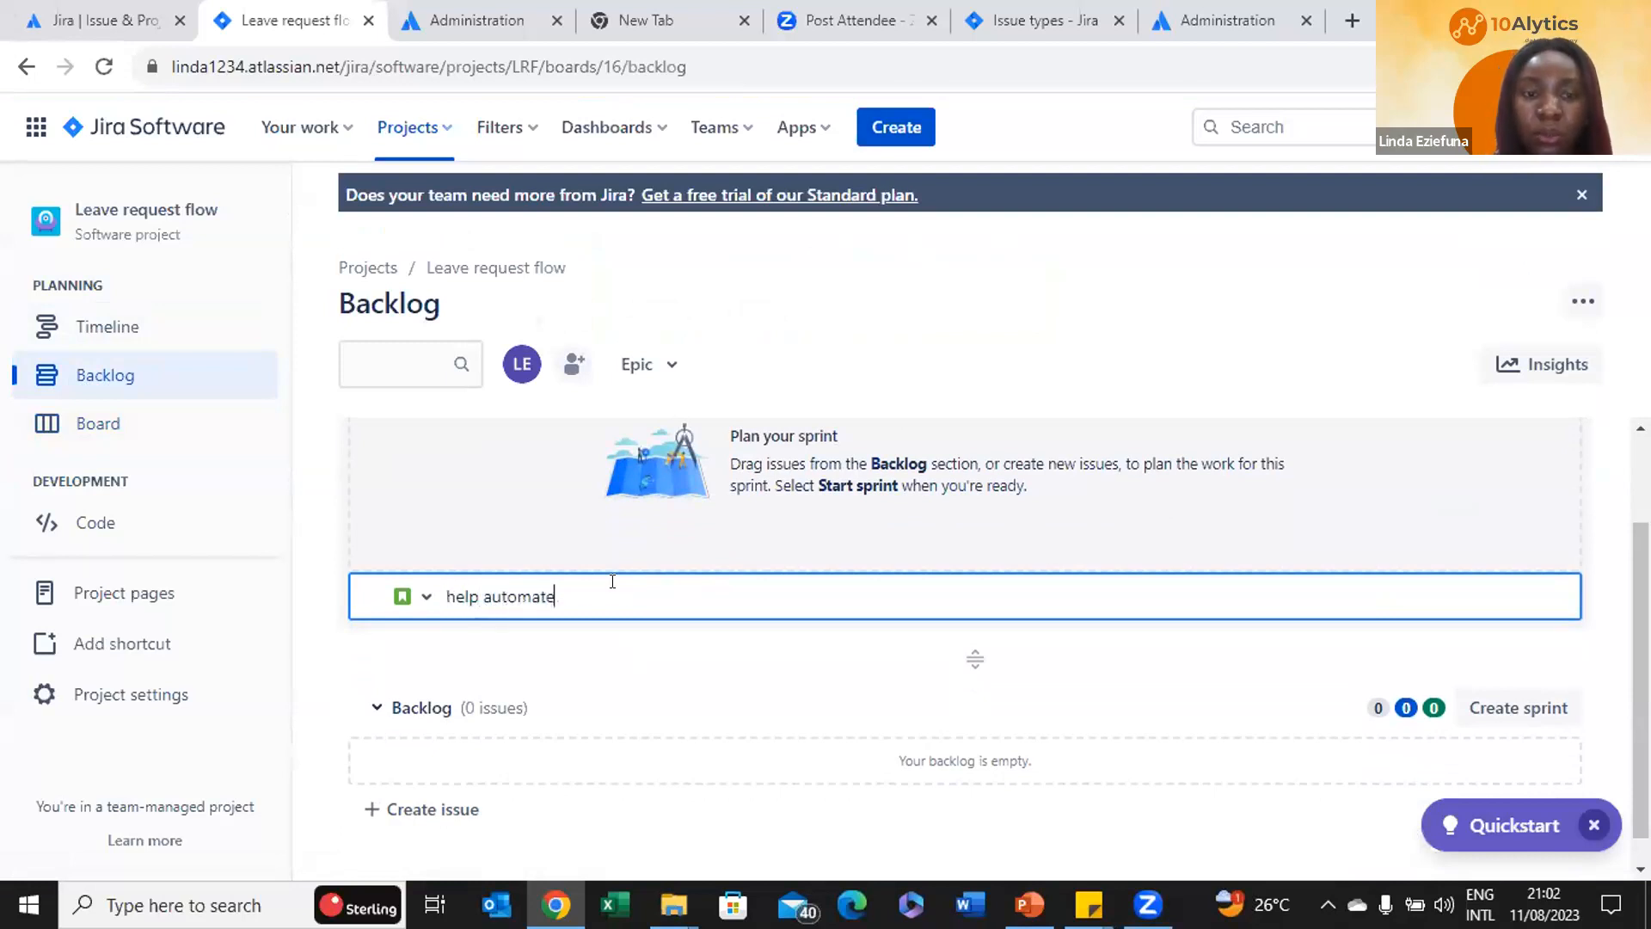
text(morning)
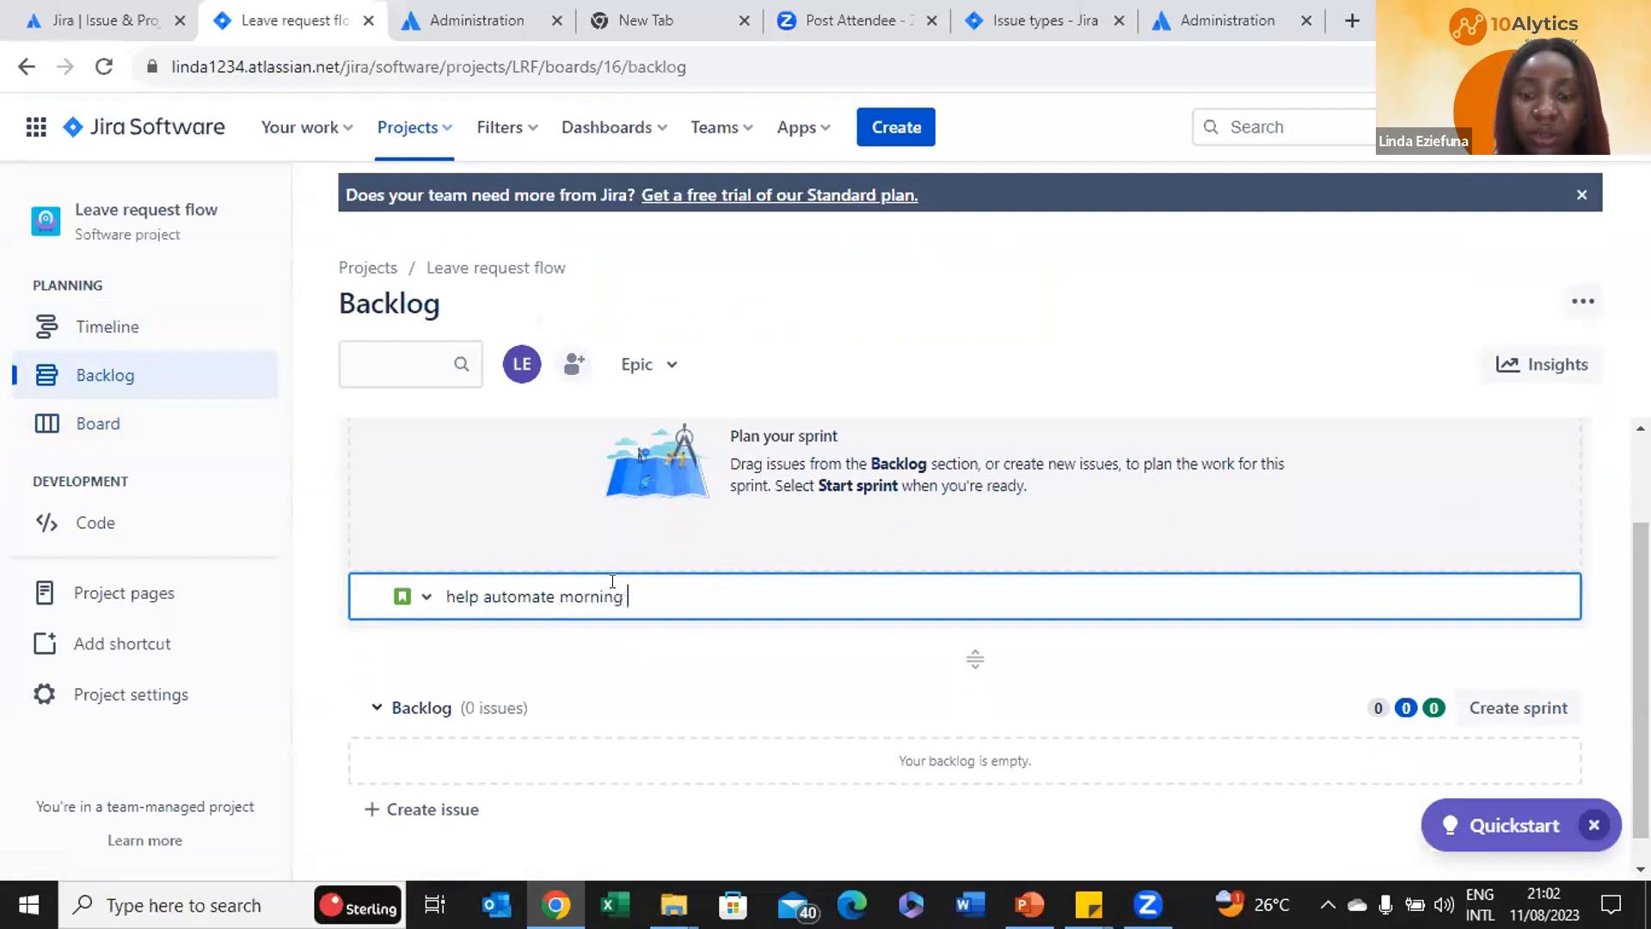
text( processes)
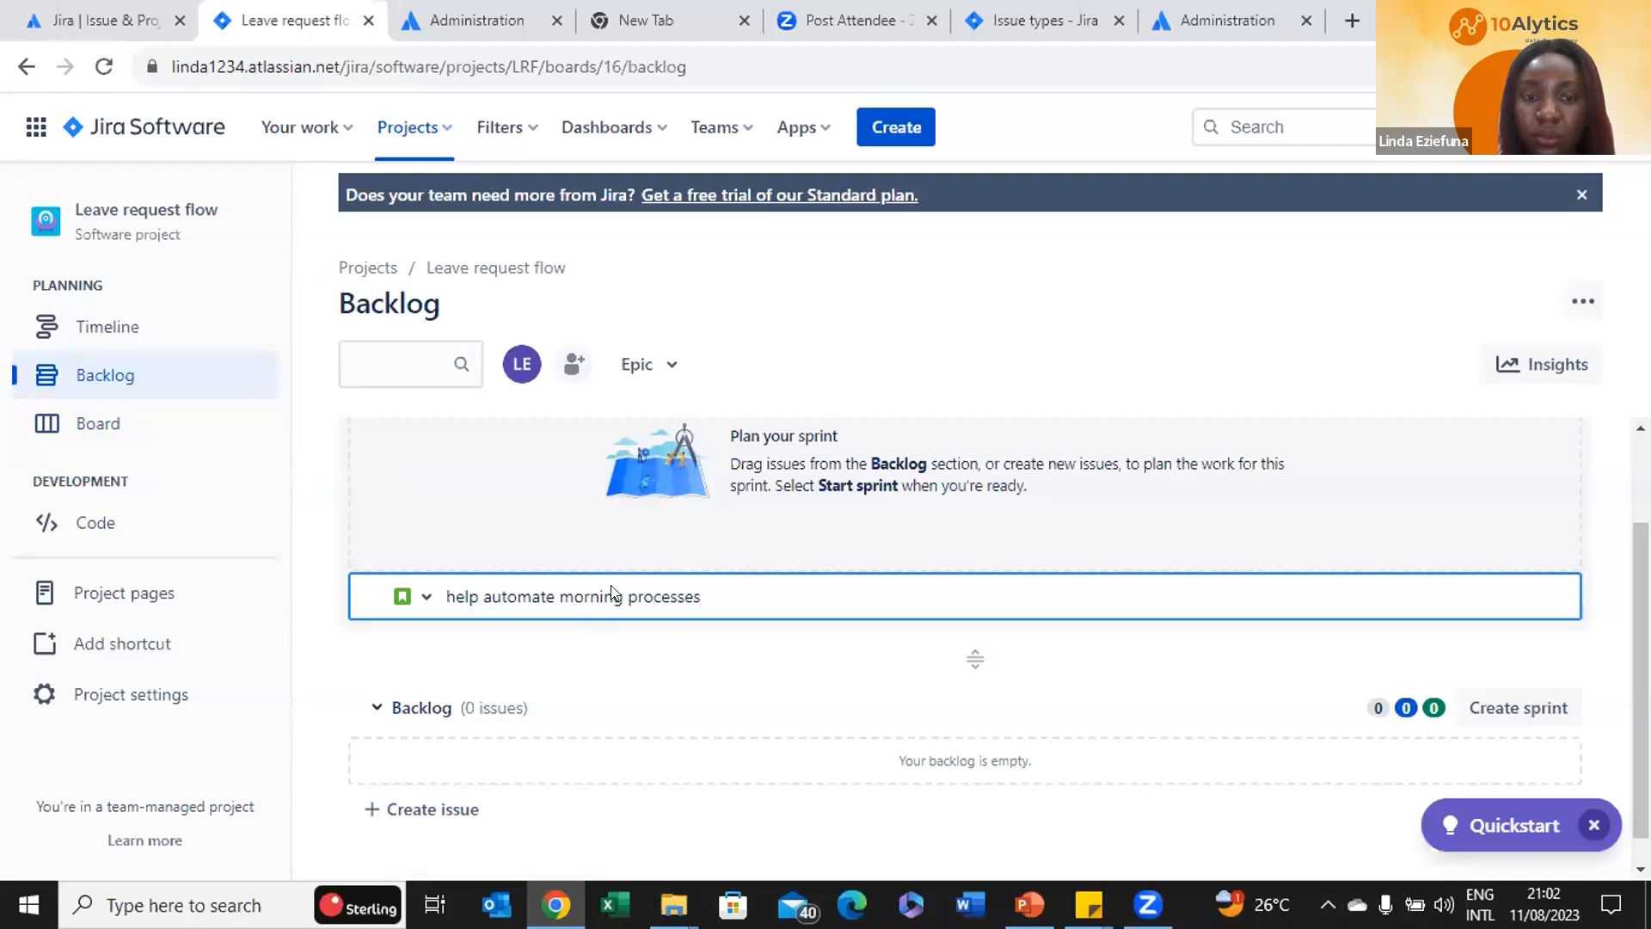
key(Return)
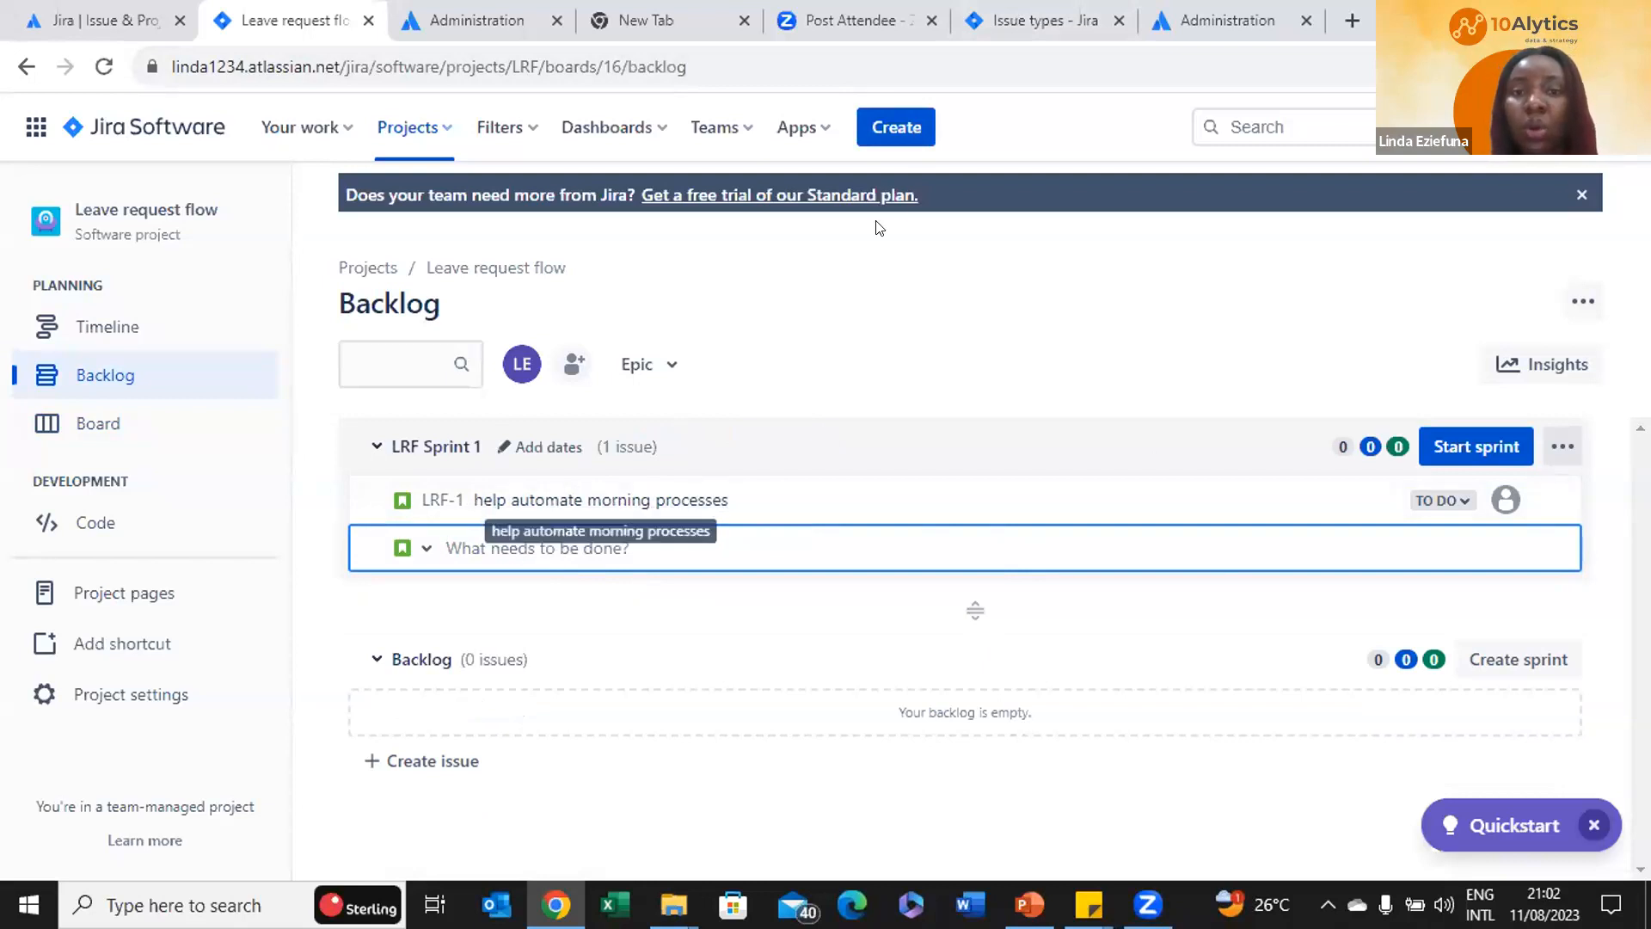
Draft an Epic issue with summary 'morning processes' in the full Create issue form
click(881, 128)
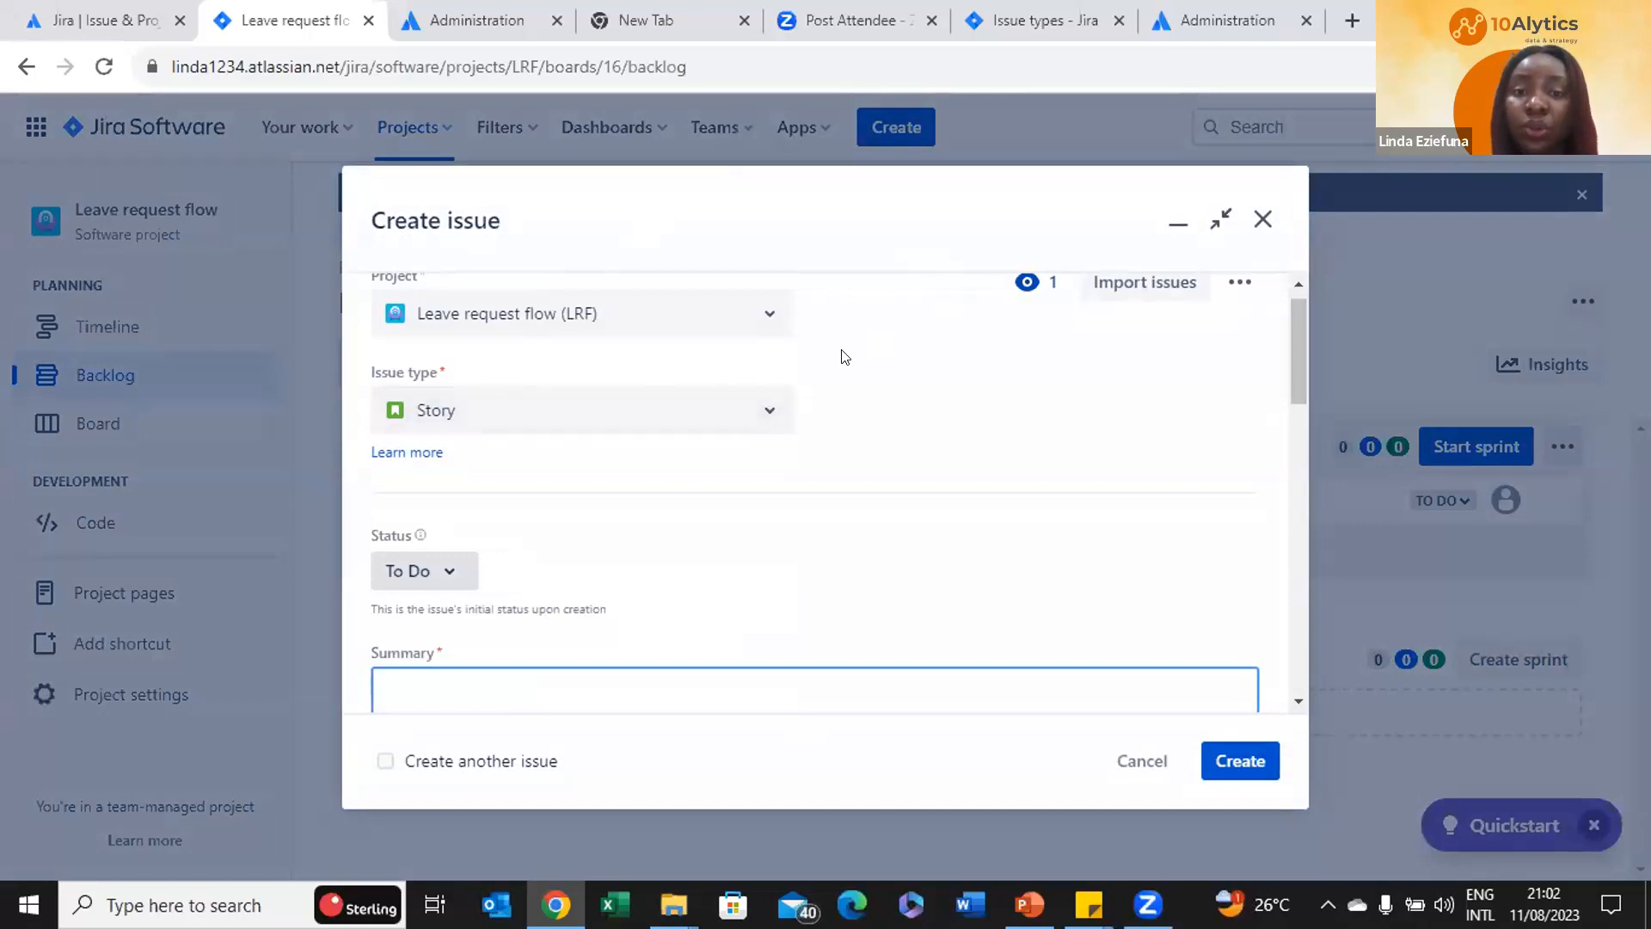
click(755, 419)
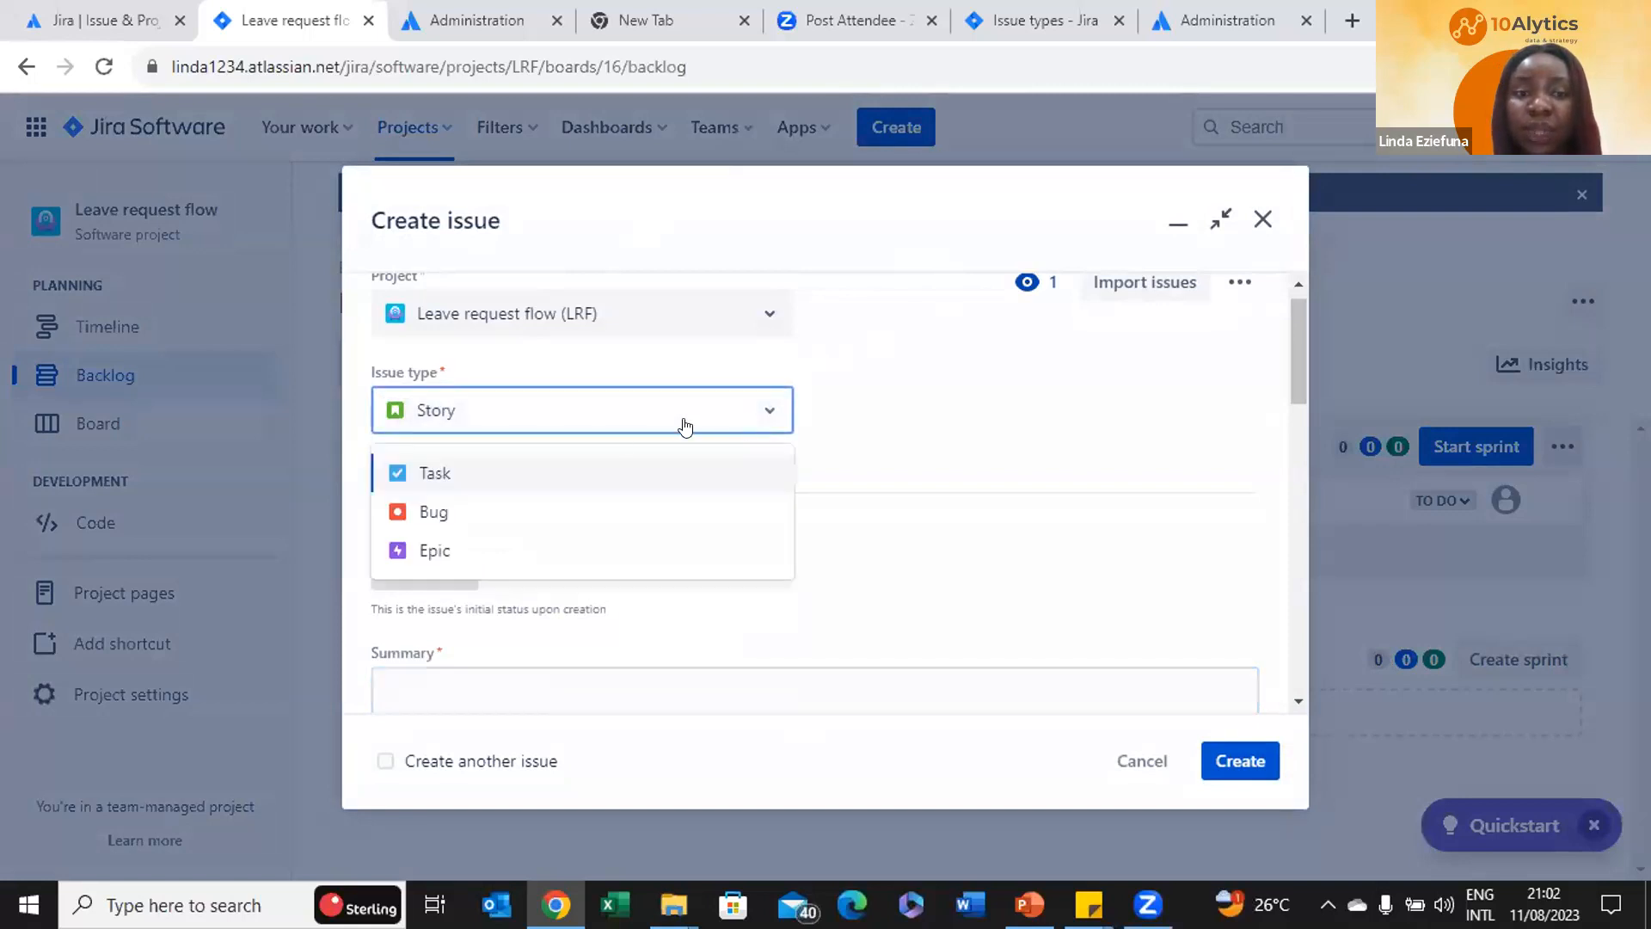
click(430, 551)
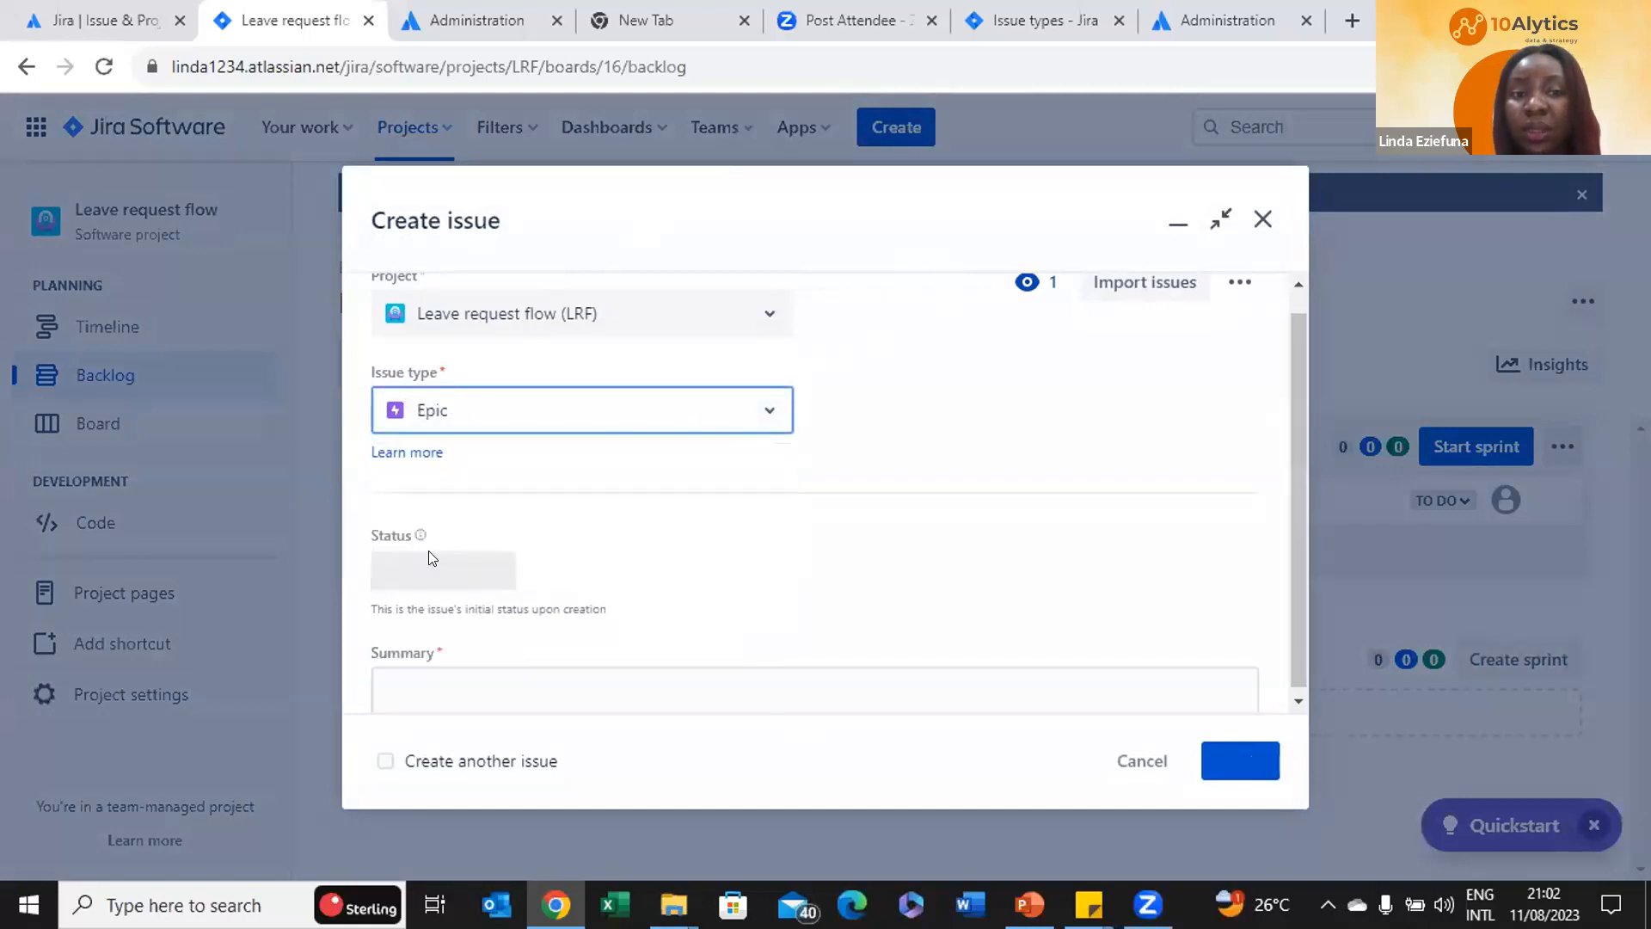
scroll(696, 616, down, 1)
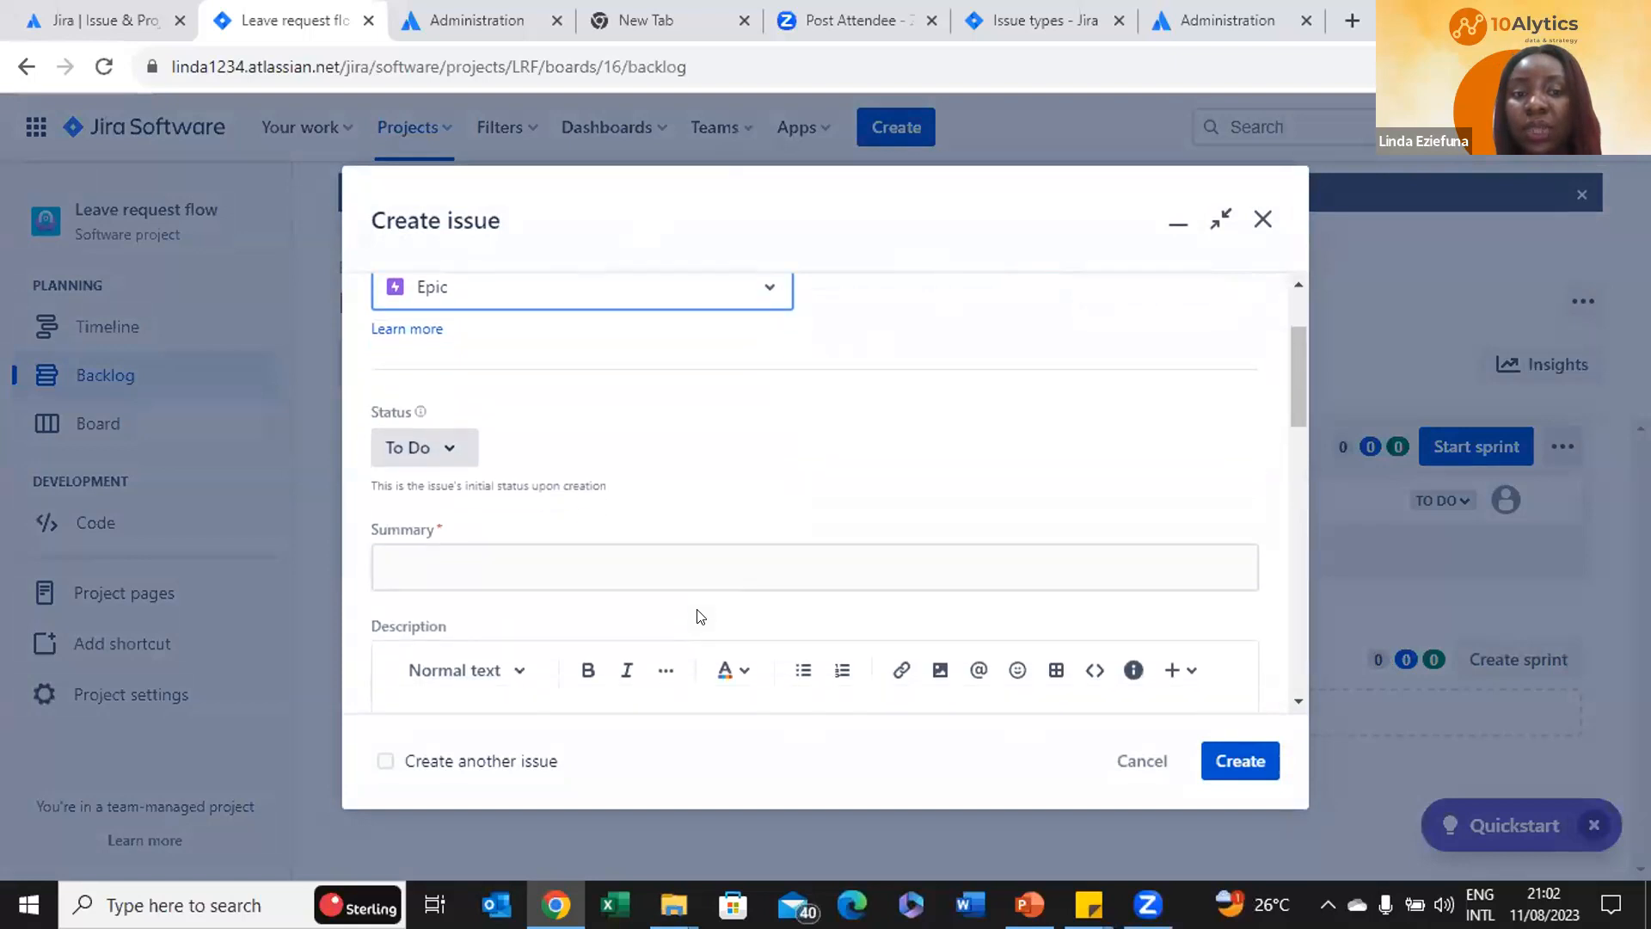
click(523, 557)
text(m)
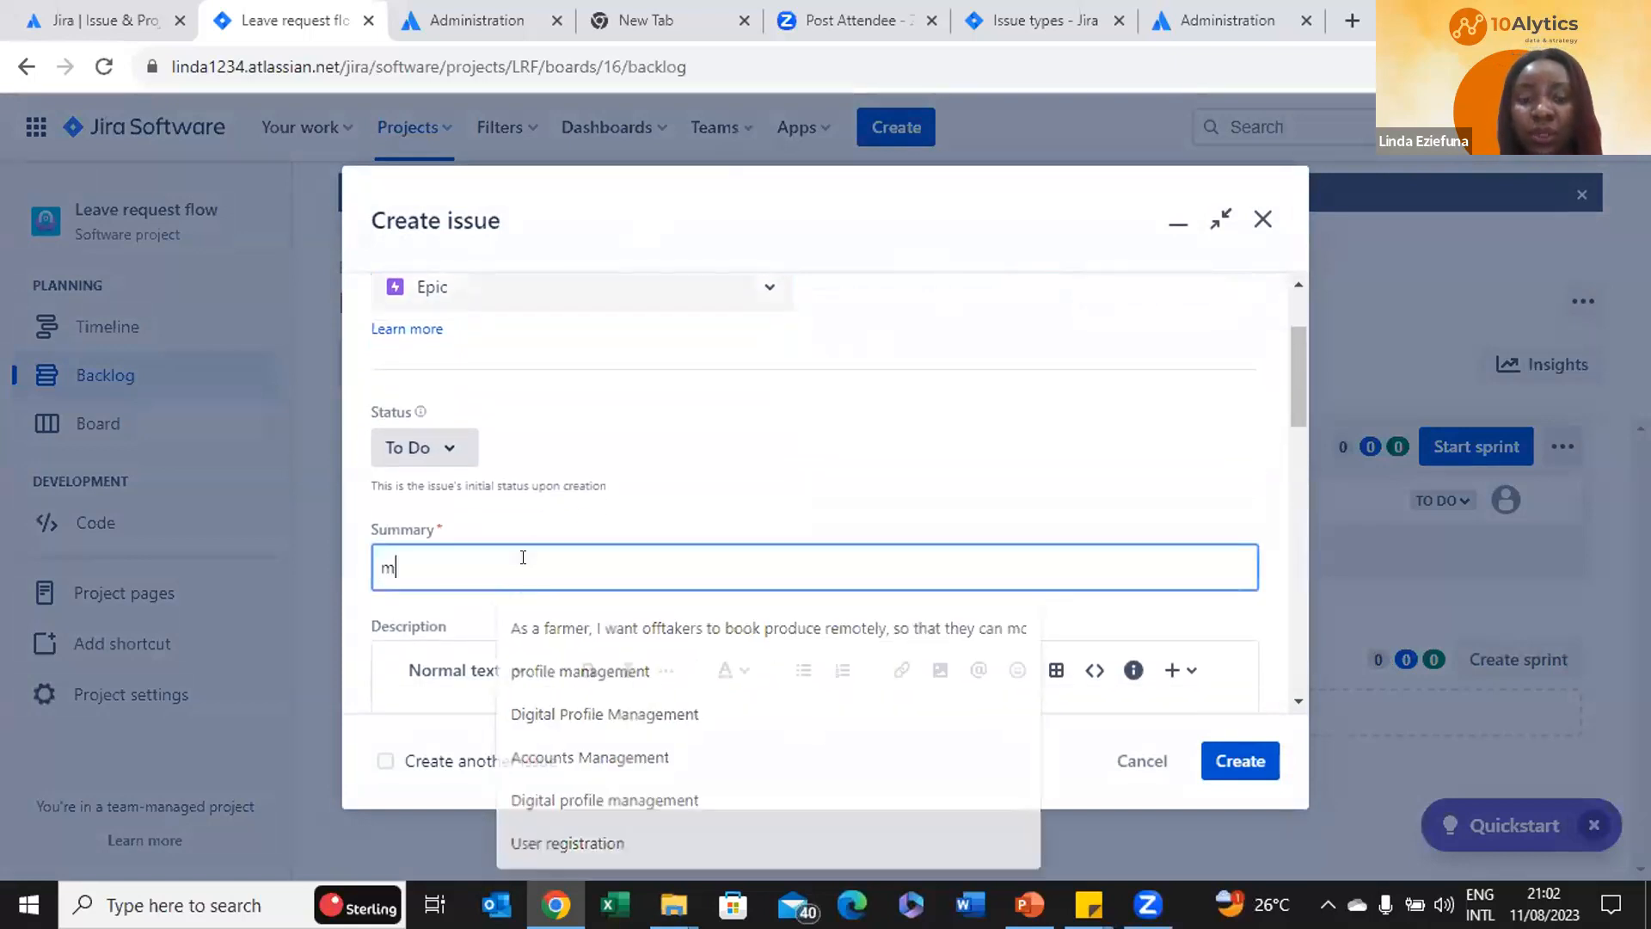
text(orning)
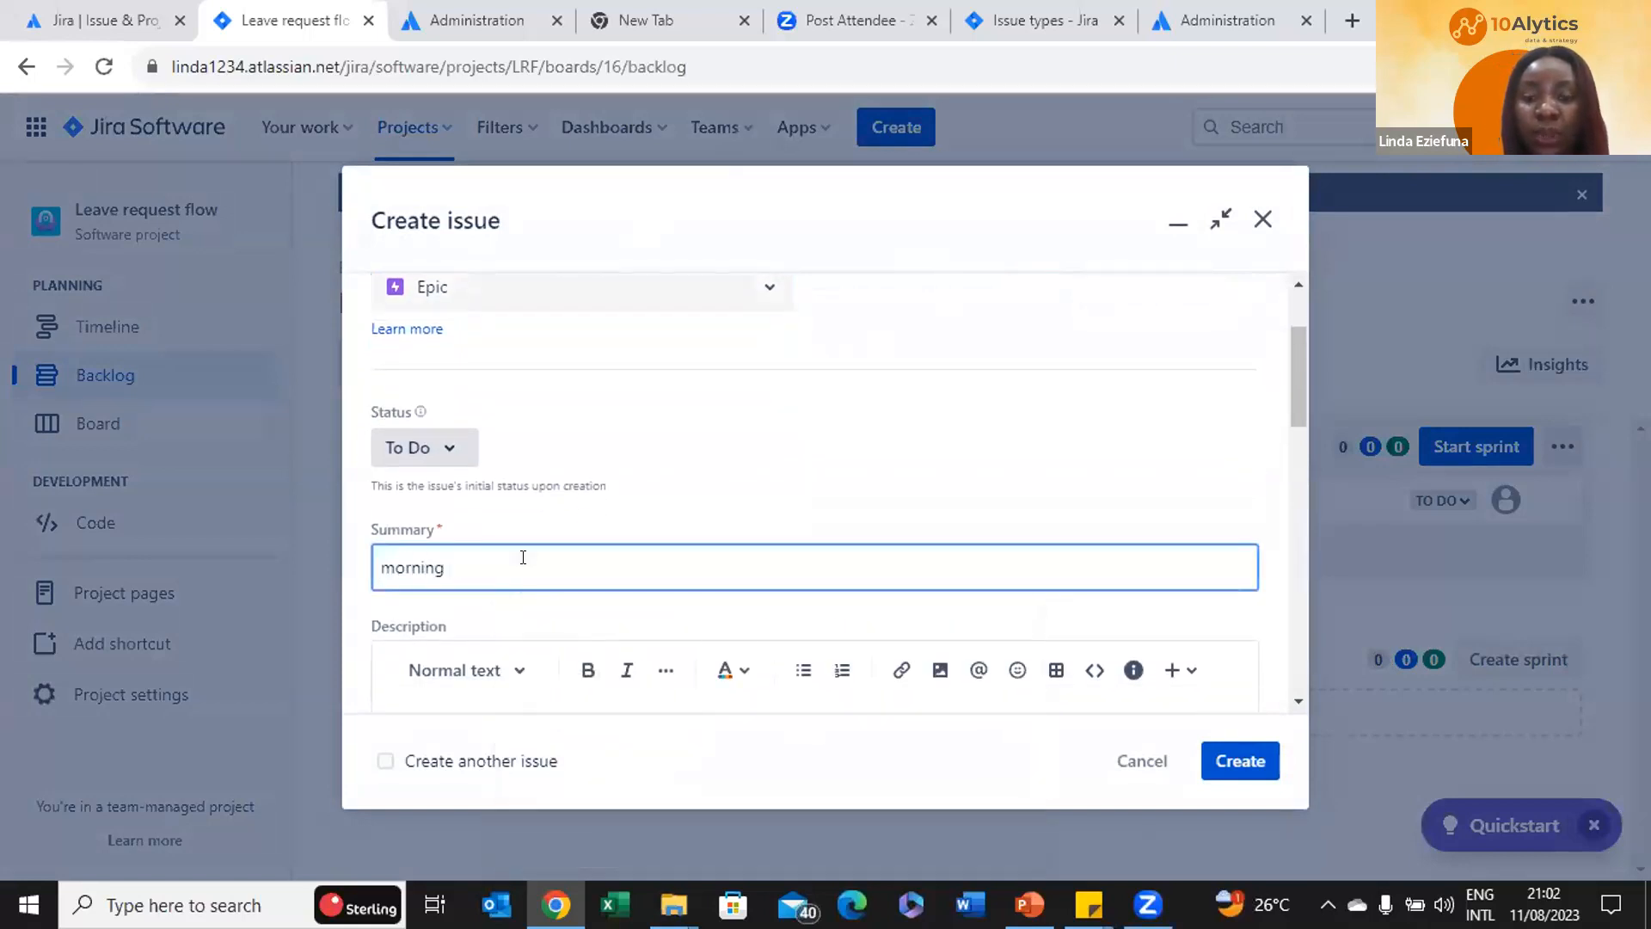
text( processes)
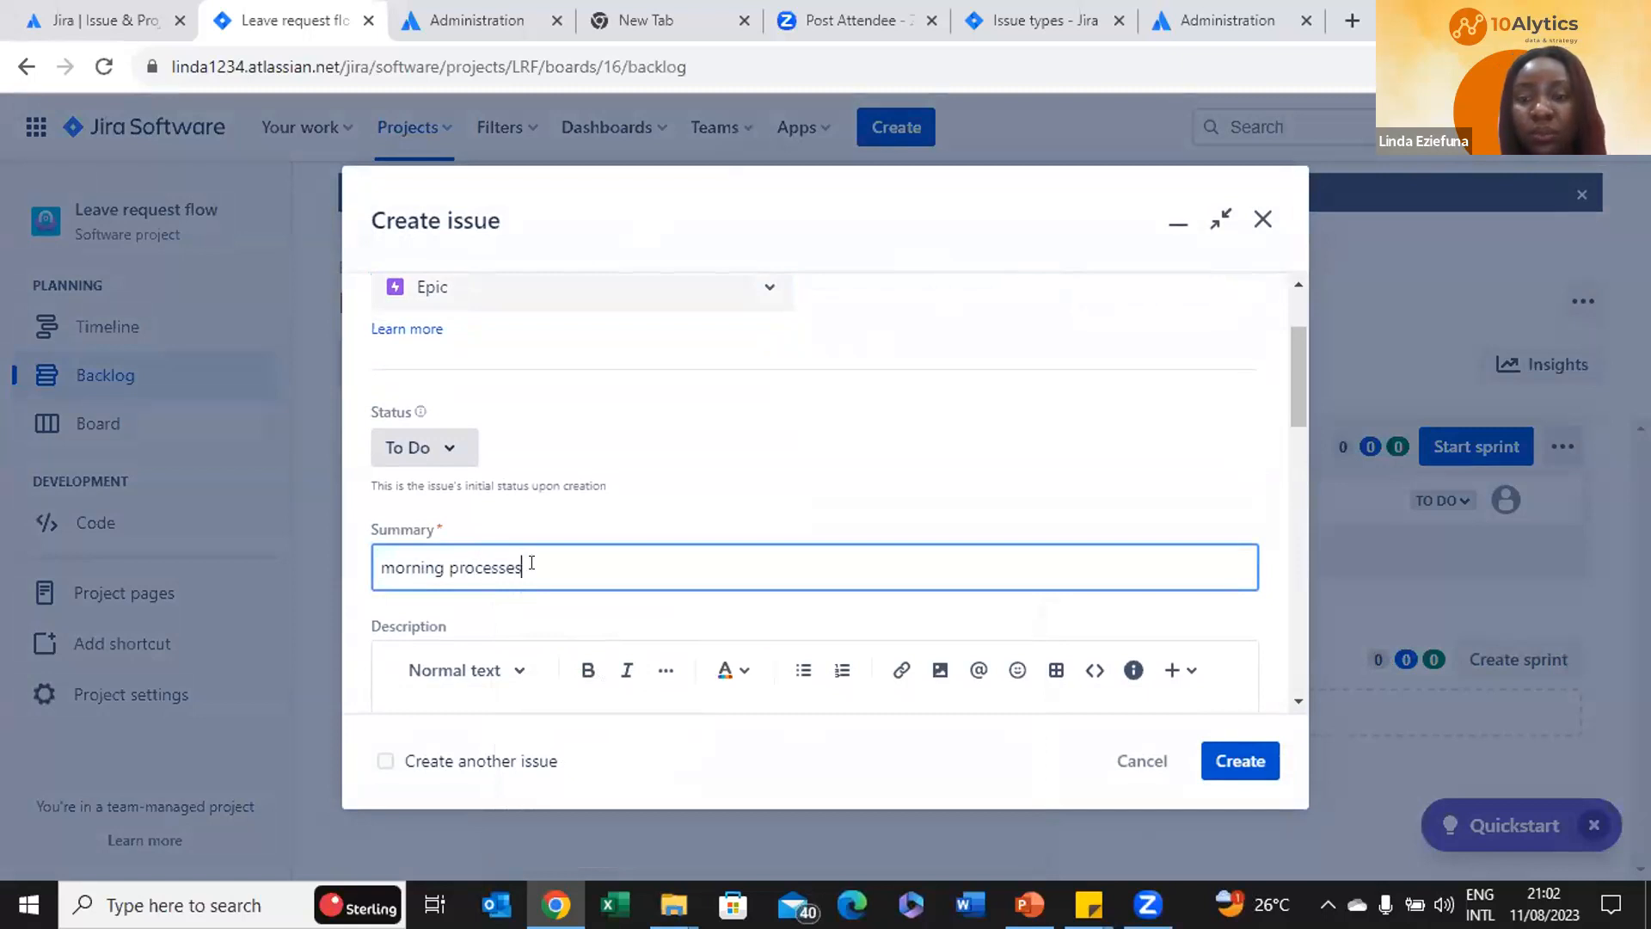
Create the 'morning processes' epic and link story LRF-1 to it
click(1242, 765)
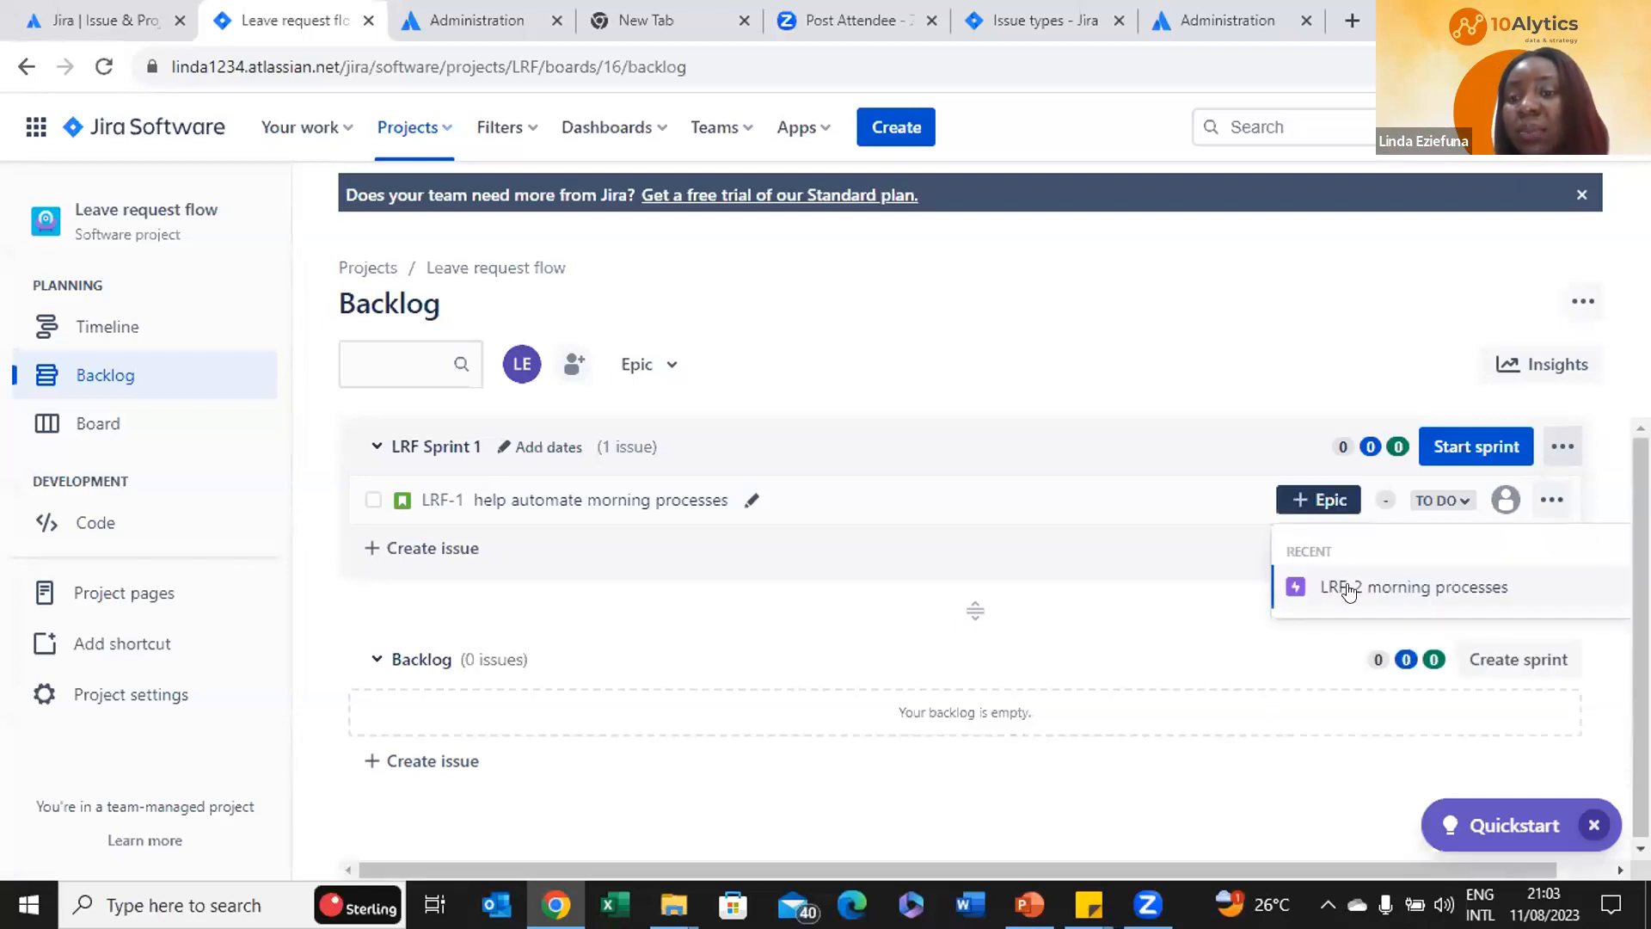
click(1363, 587)
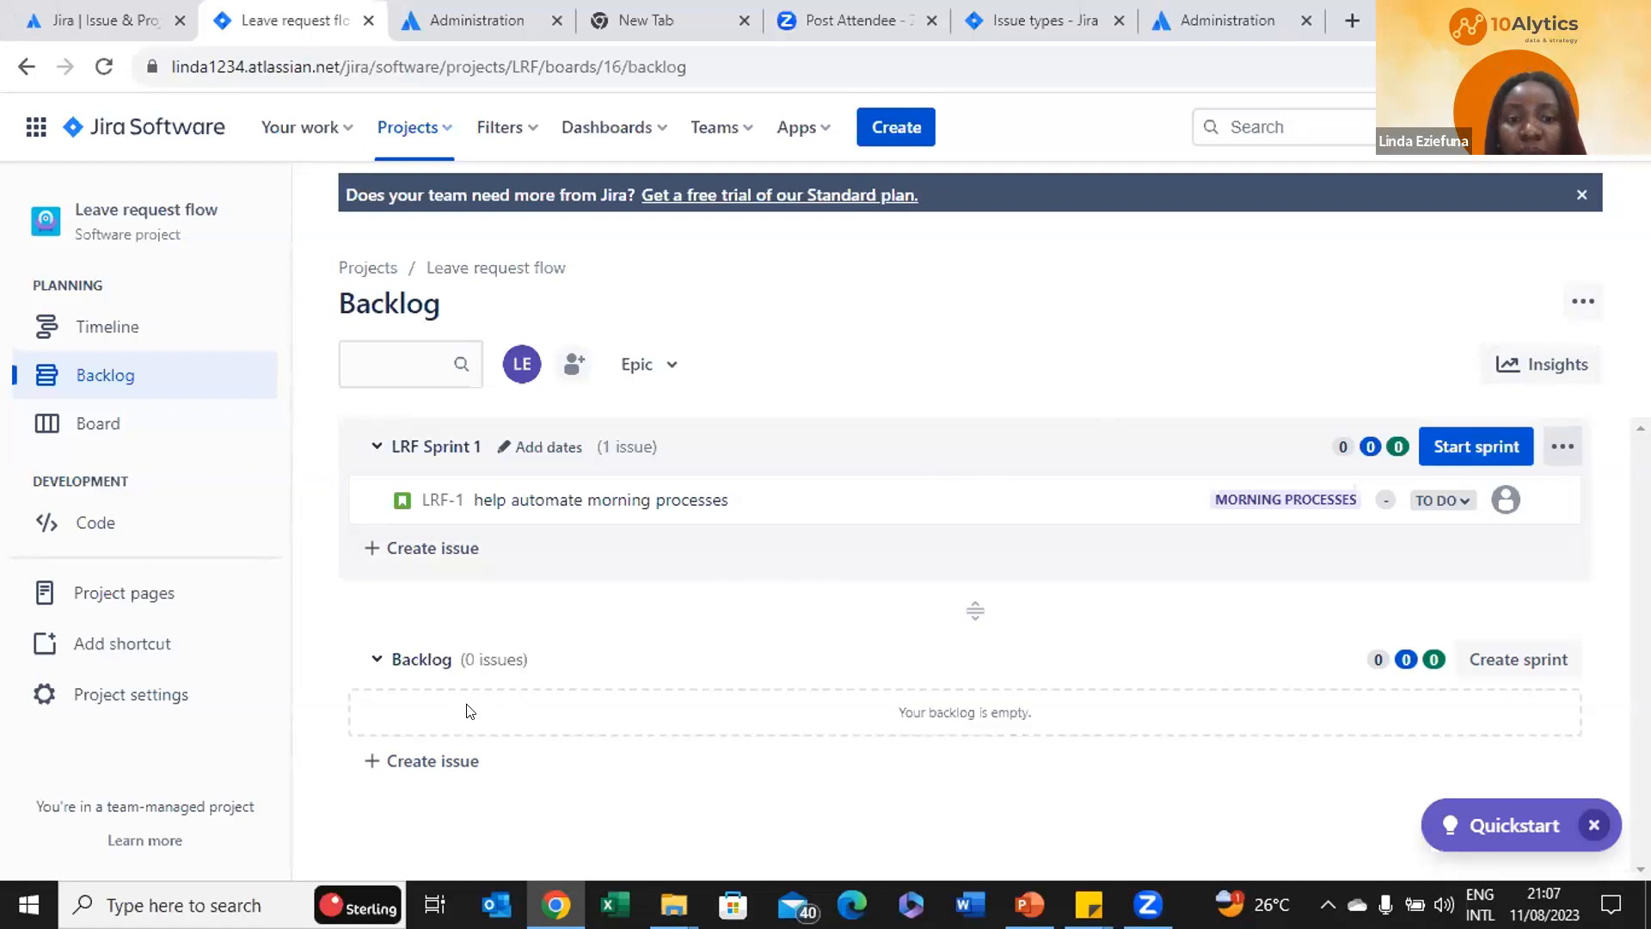
Add stories 'take my birth' and 'brush my teeth' to LRF Sprint 1
click(456, 551)
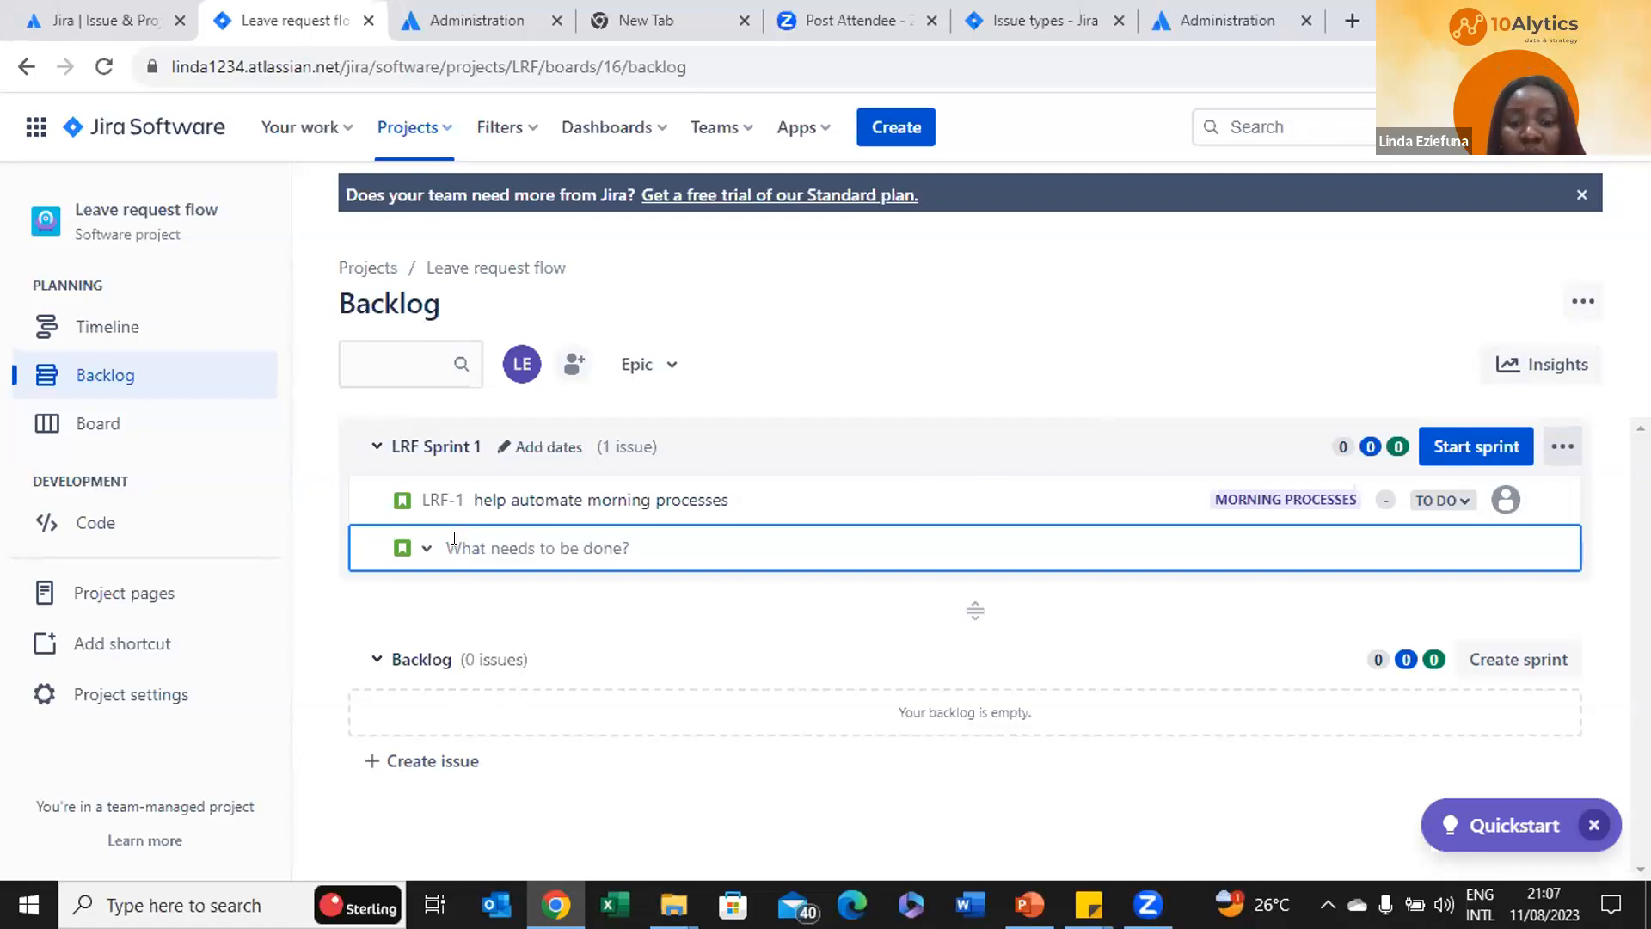
text(take)
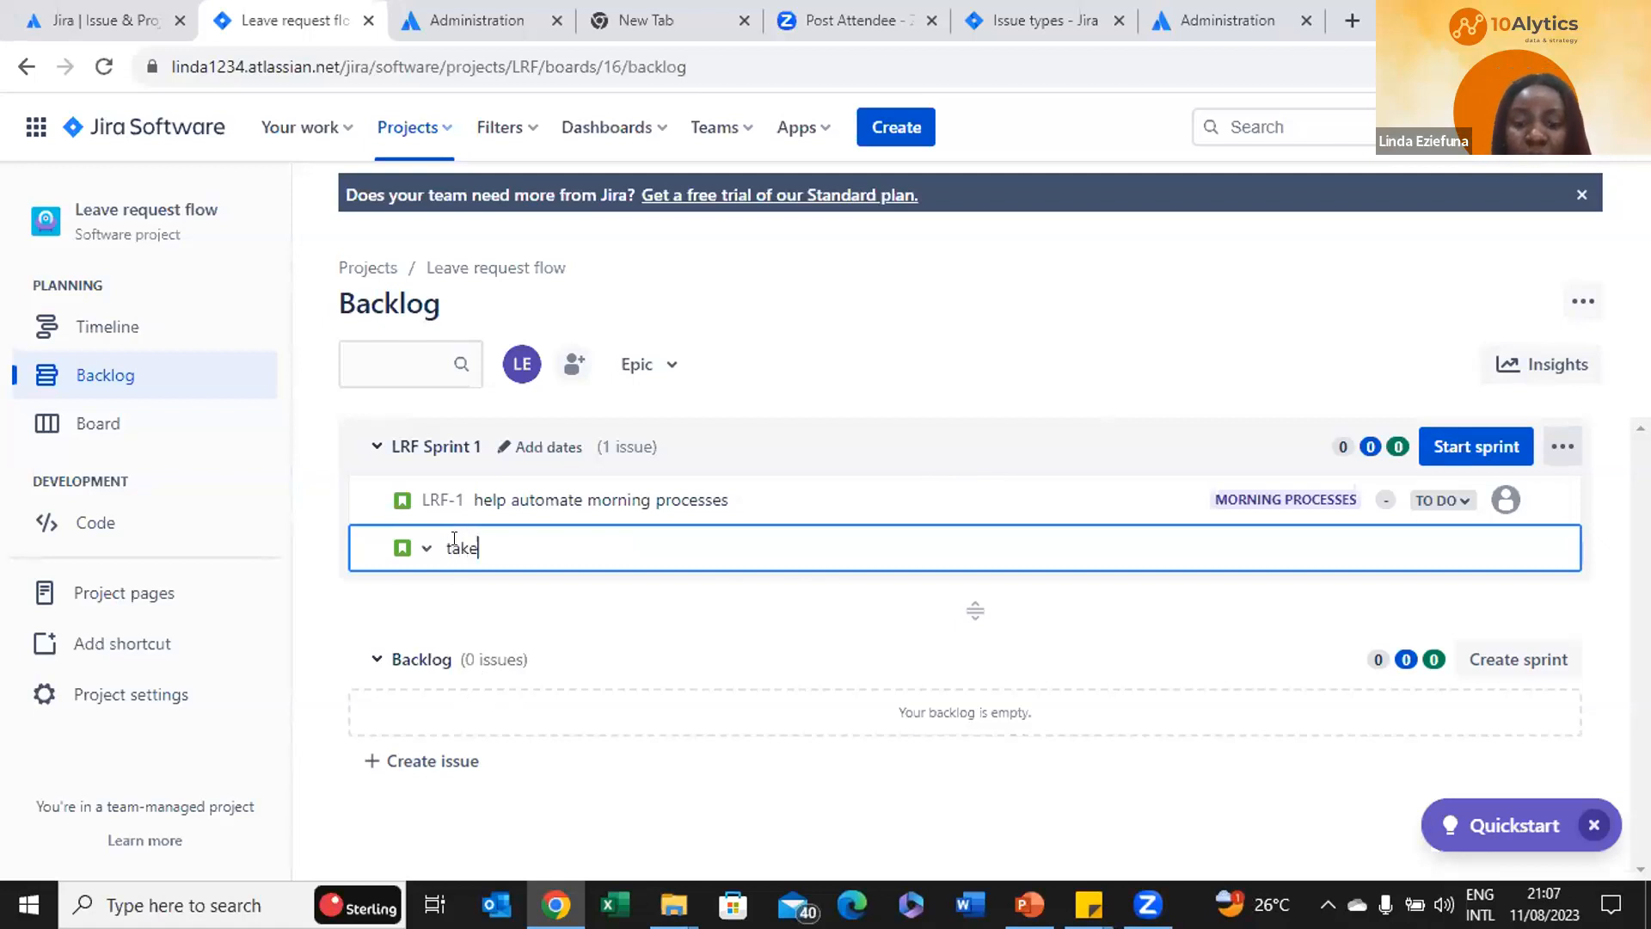
text( my birth)
key(Return)
text(bris)
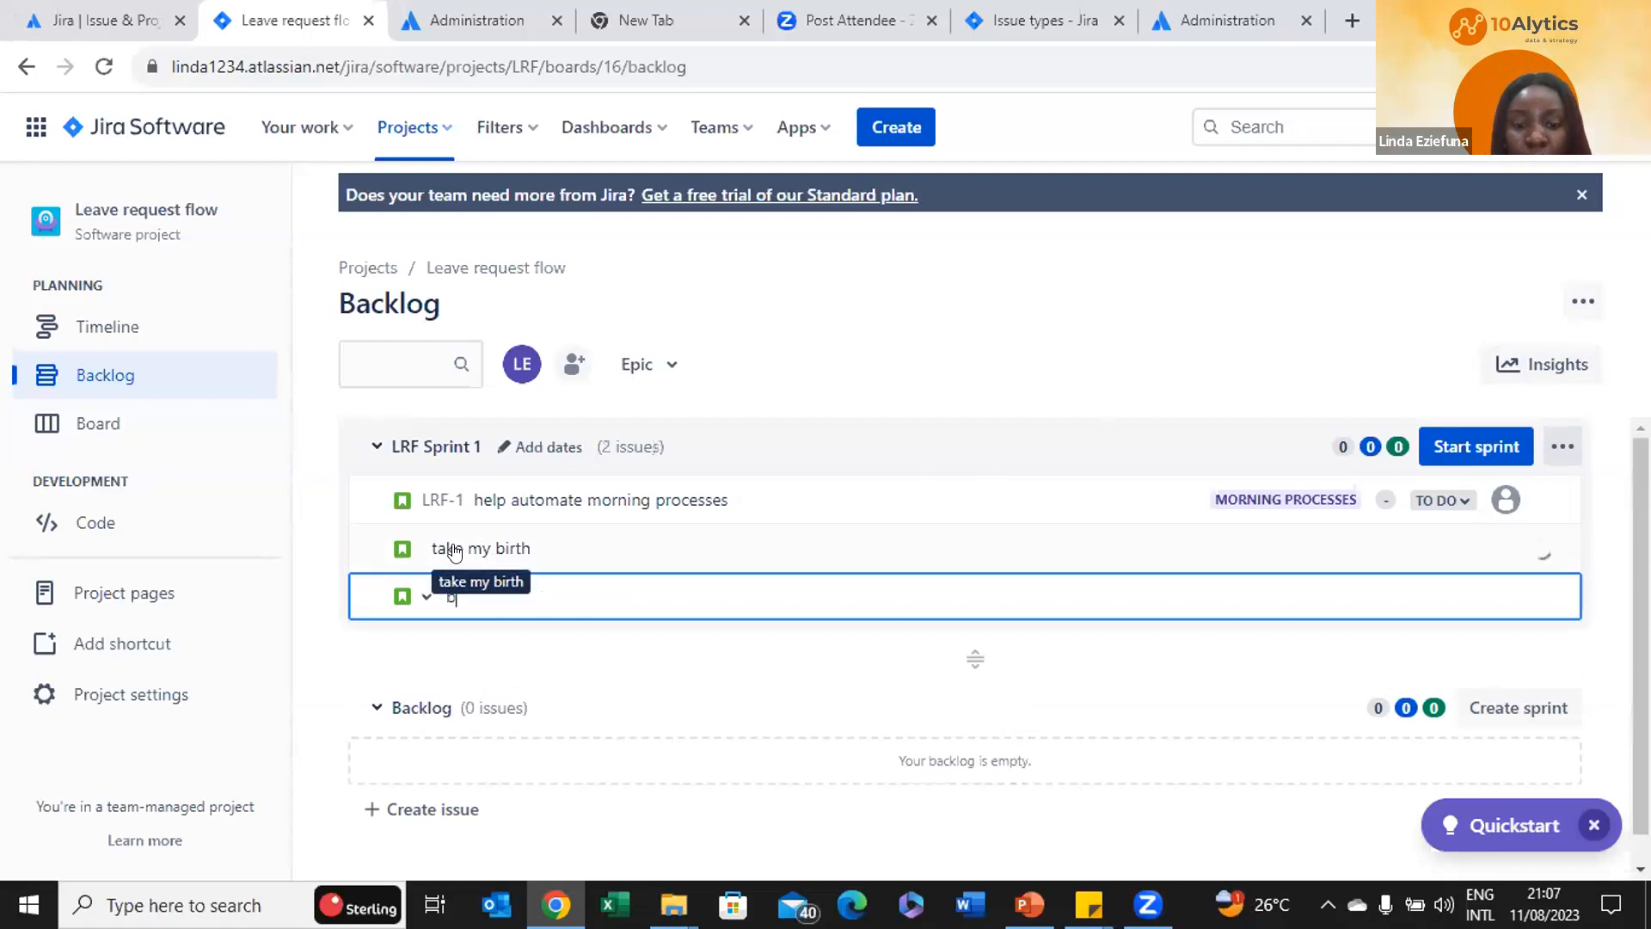
key(BackSpace)
key(BackSpace)
text(ush my)
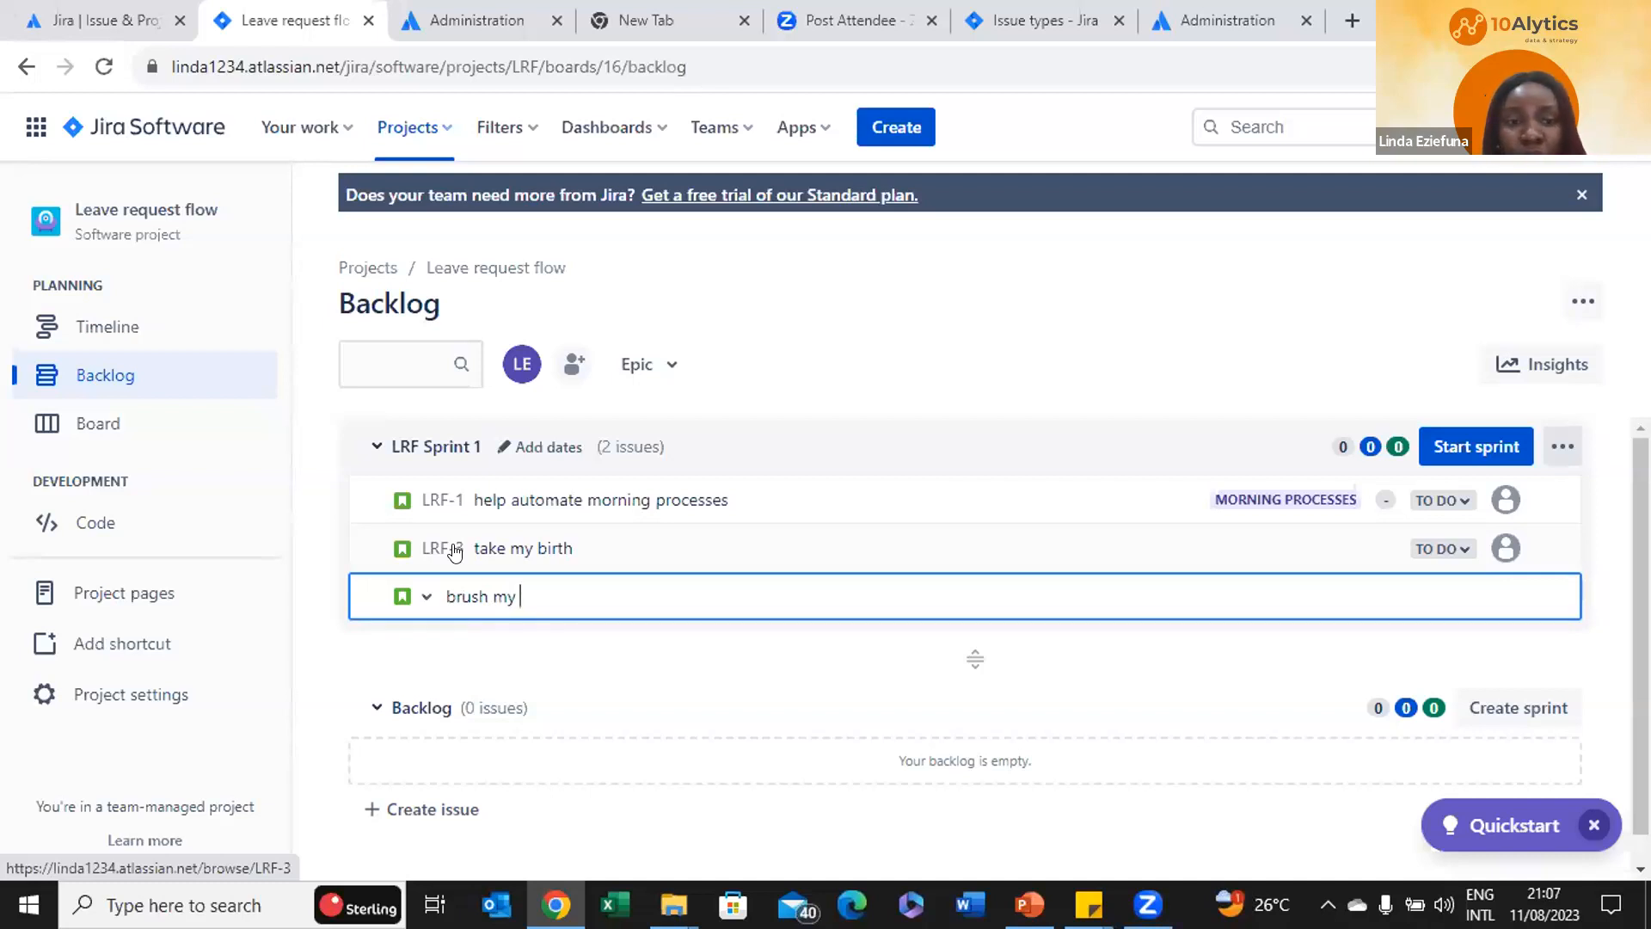
text(teeth)
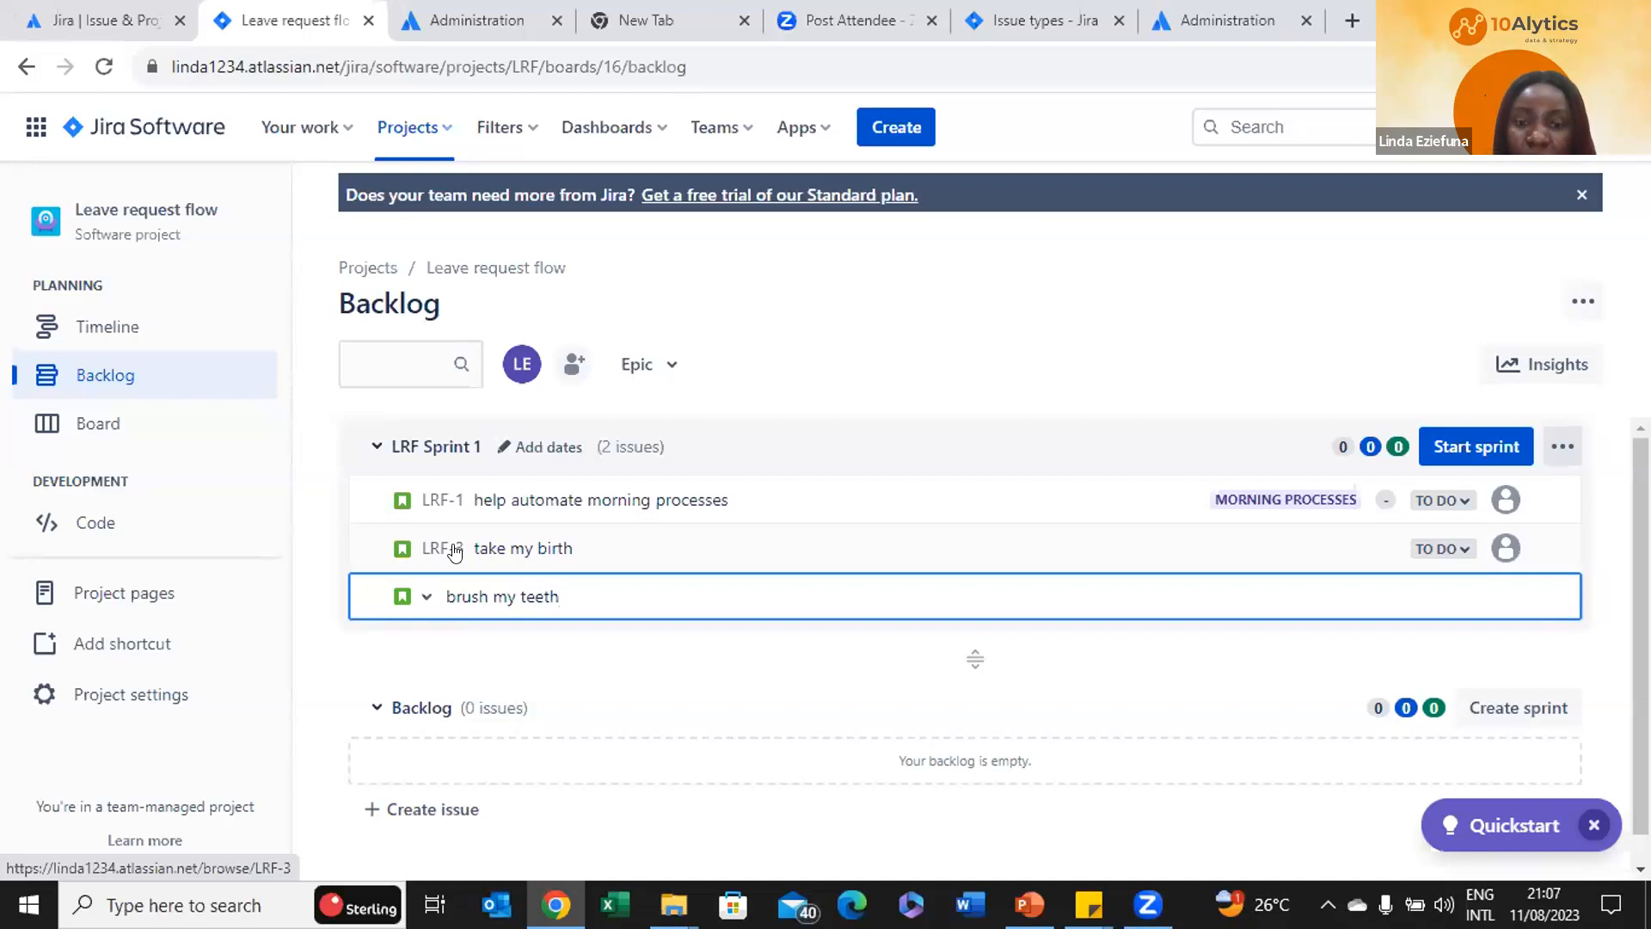
key(Return)
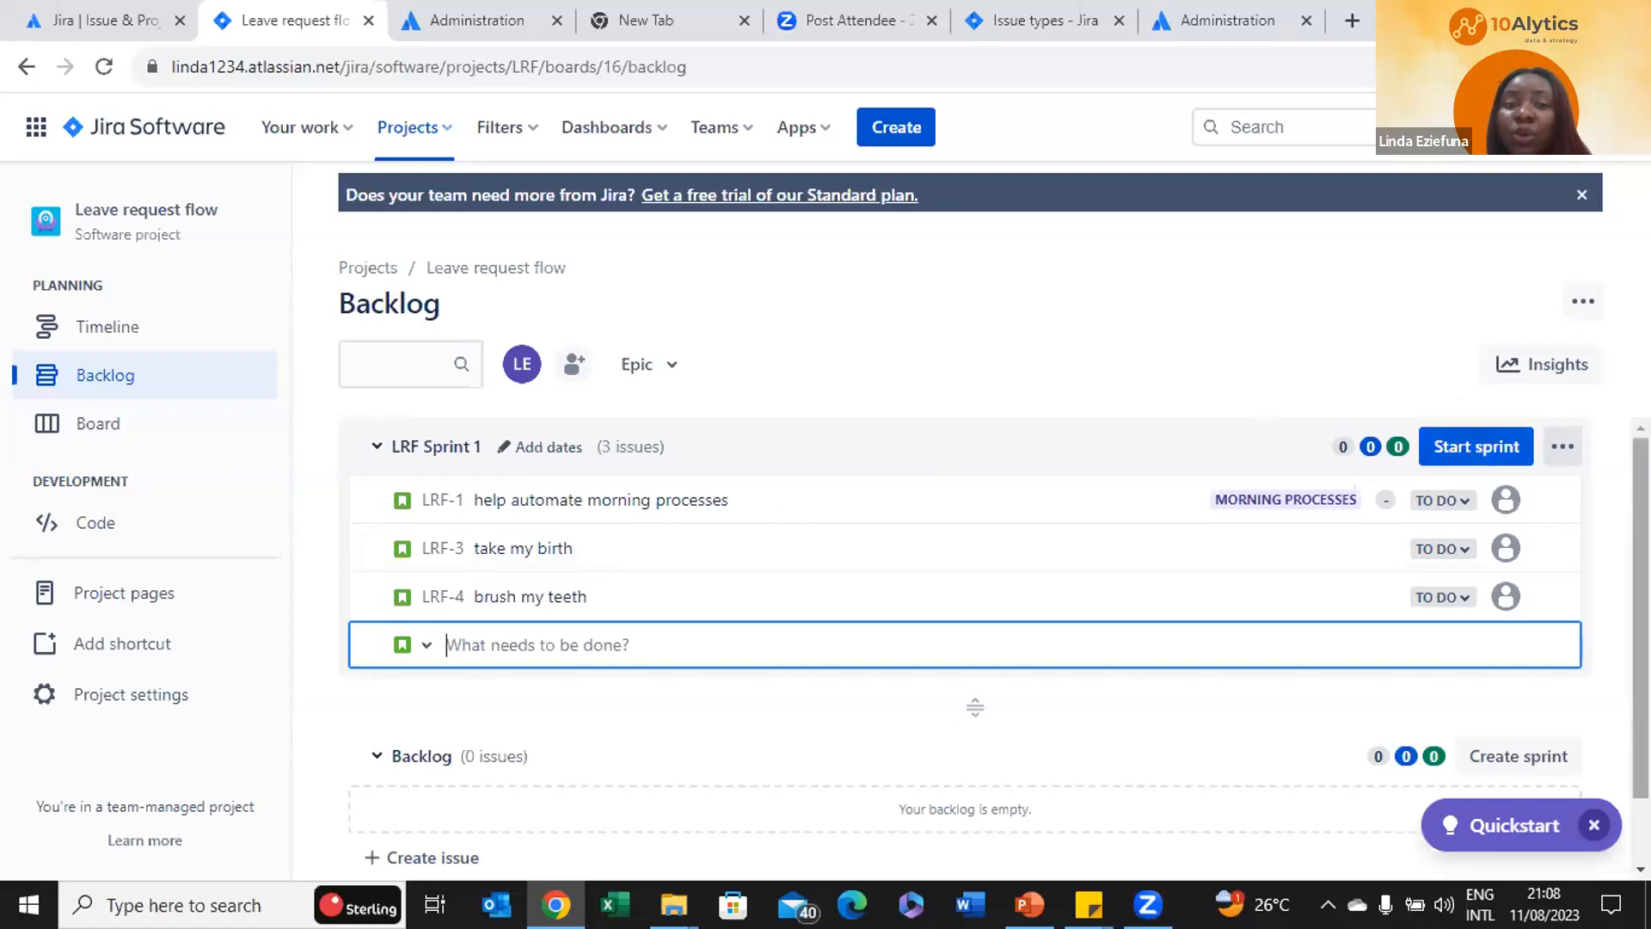
Move LRF-4, LRF-3 and LRF-1 out of LRF Sprint 1 into the Backlog
click(653, 451)
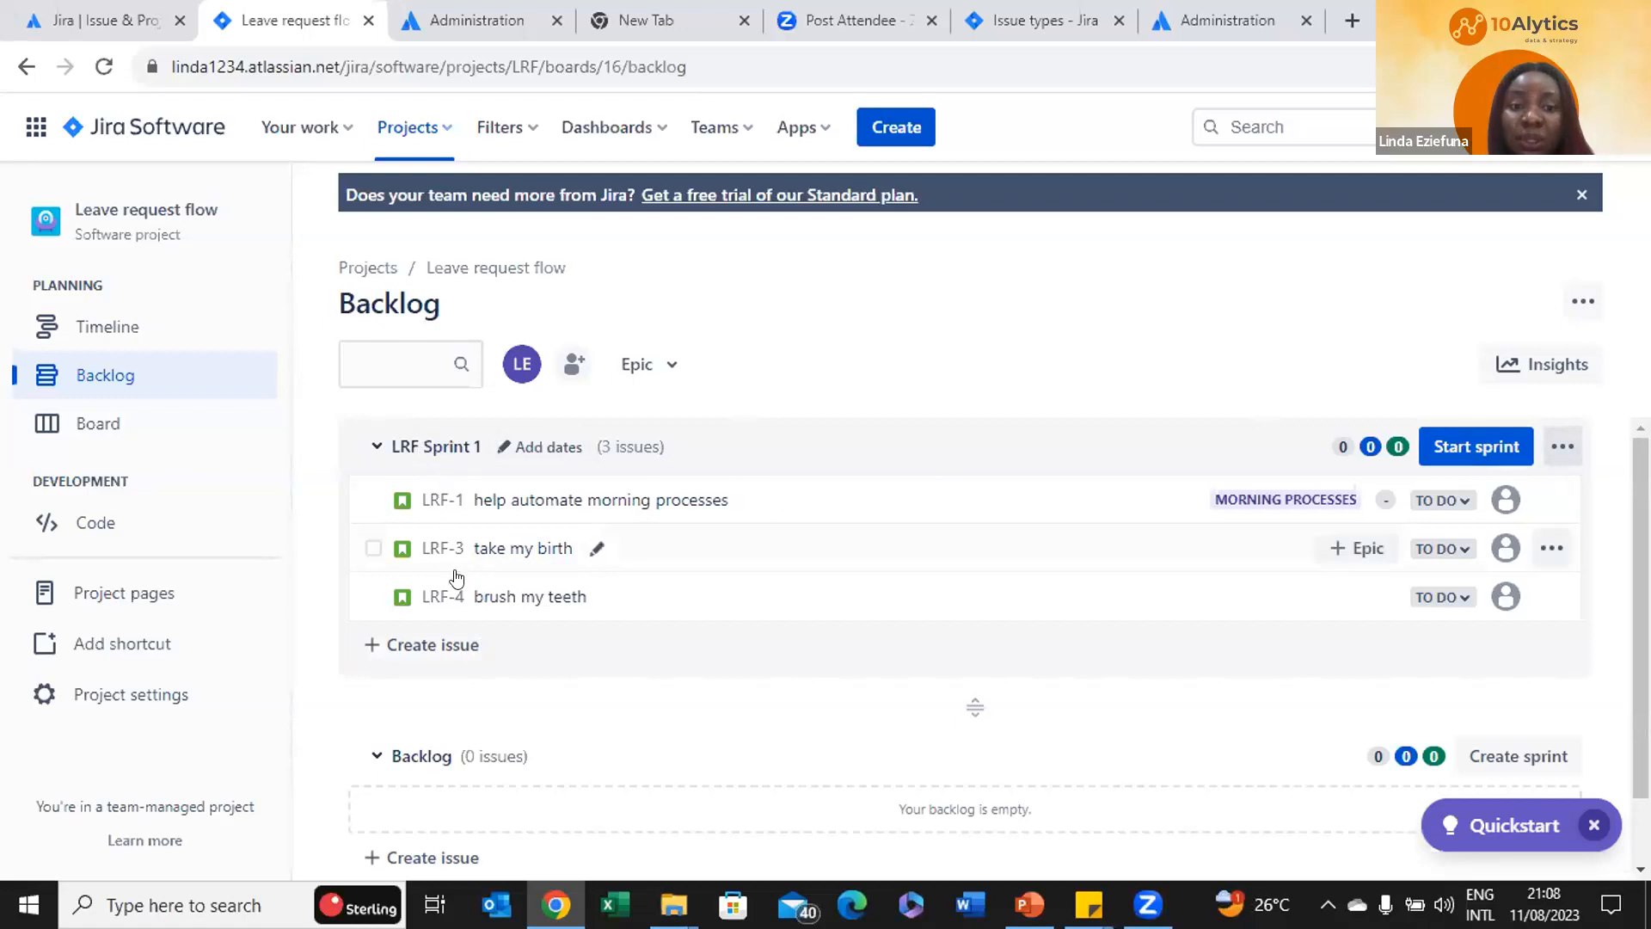
drag(679, 589, 686, 745)
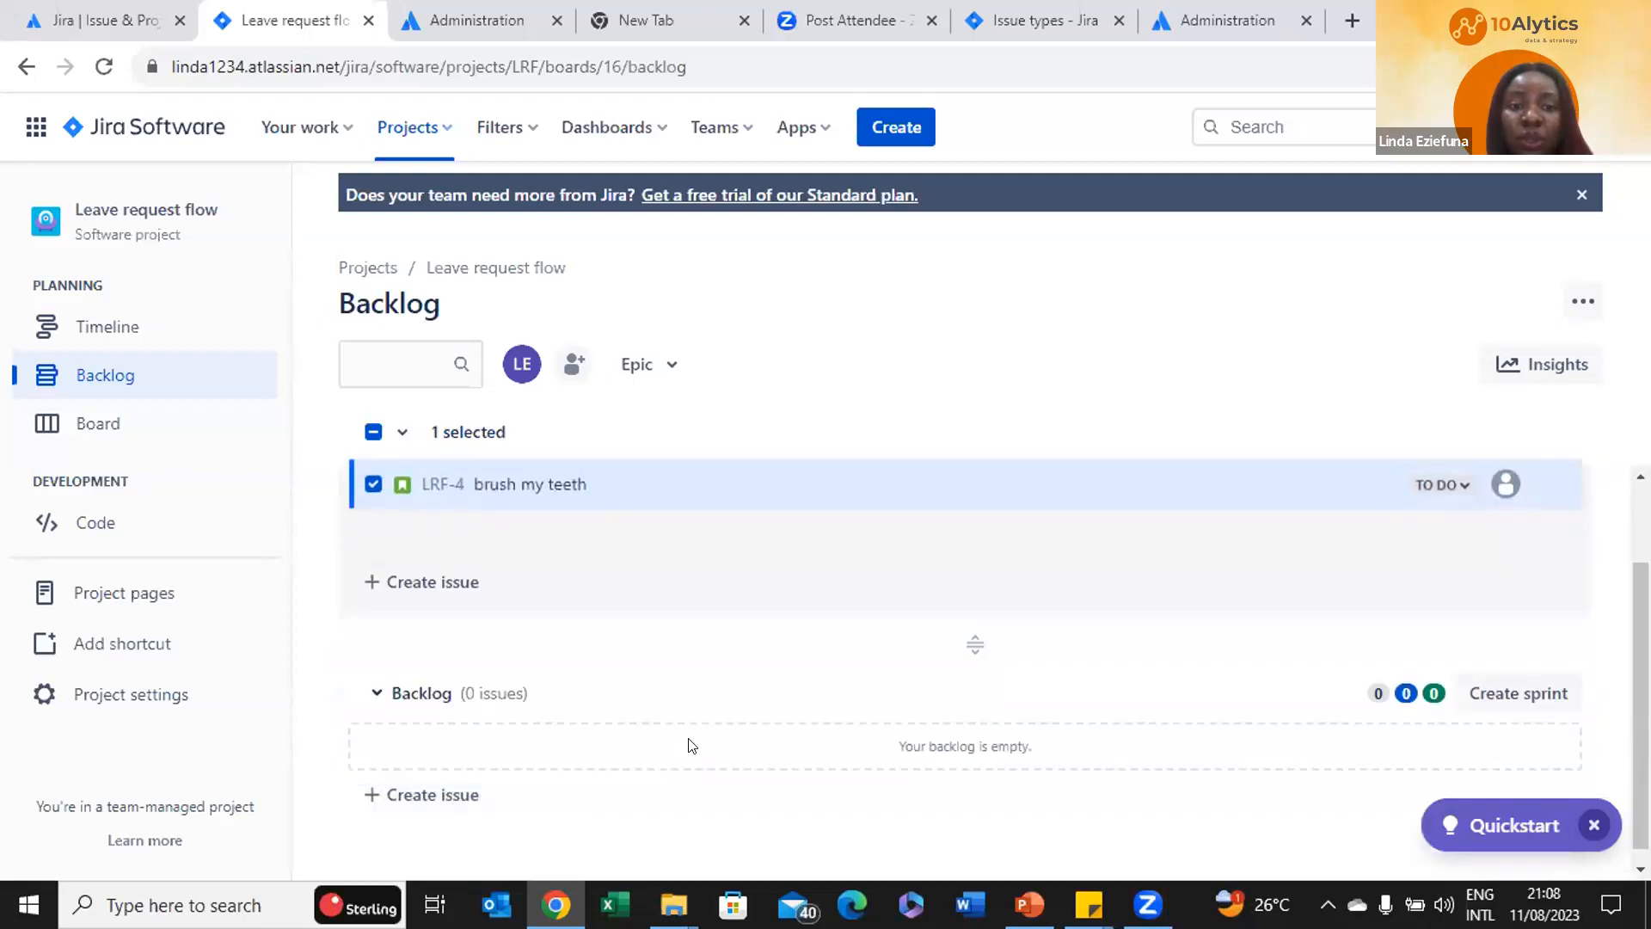
drag(796, 531, 791, 739)
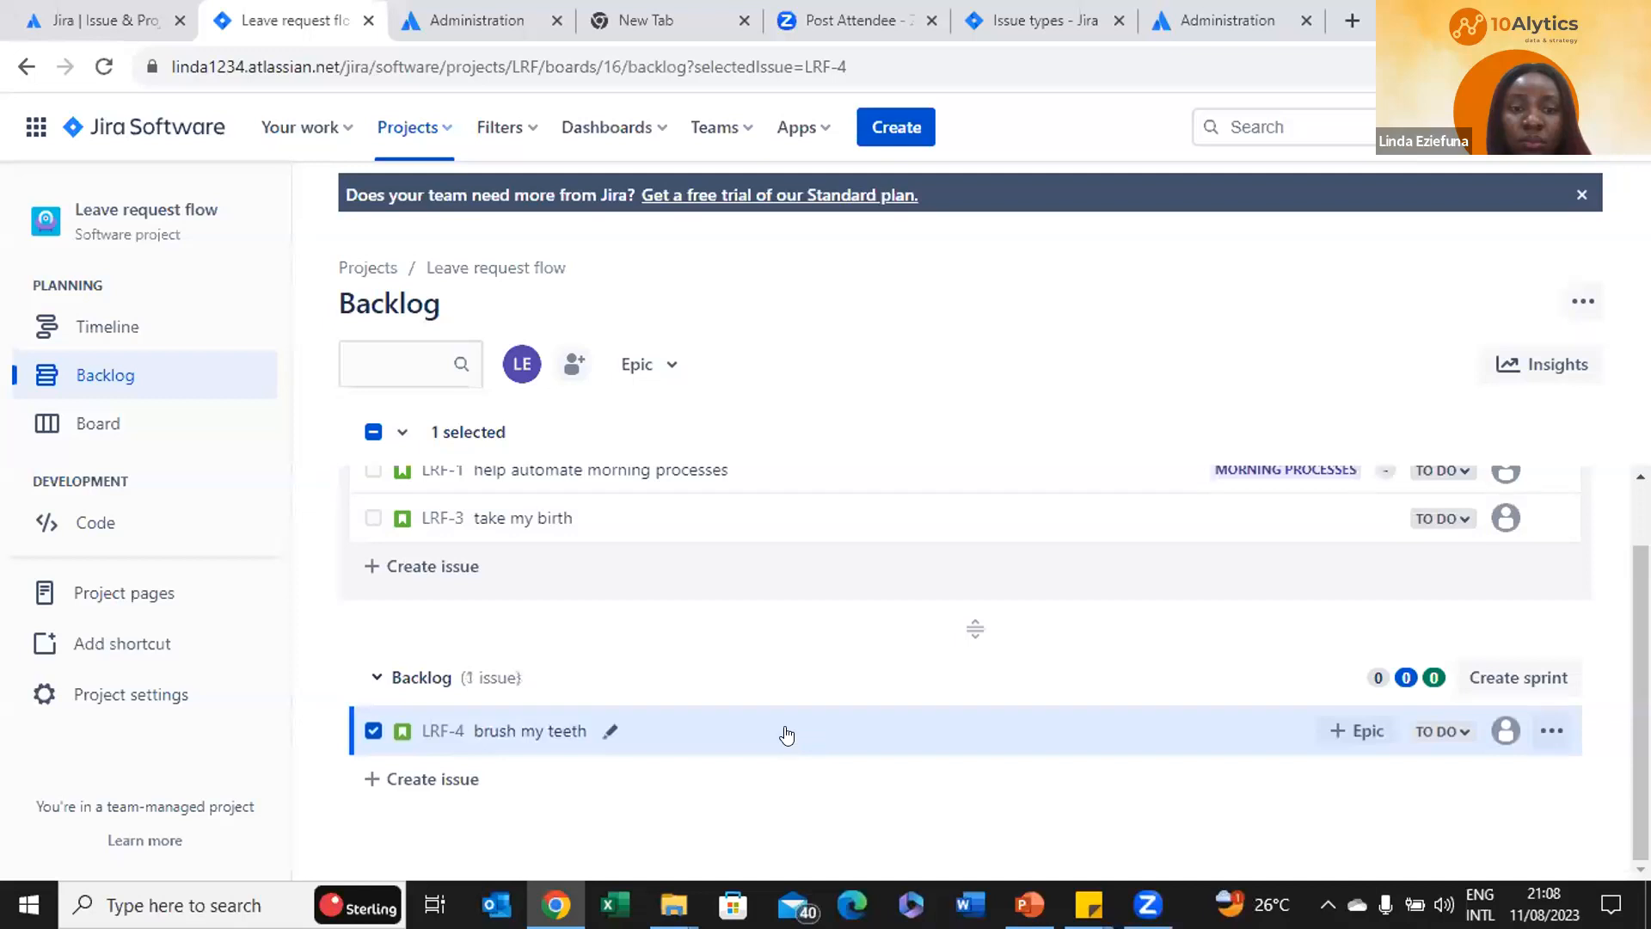
drag(809, 514, 804, 765)
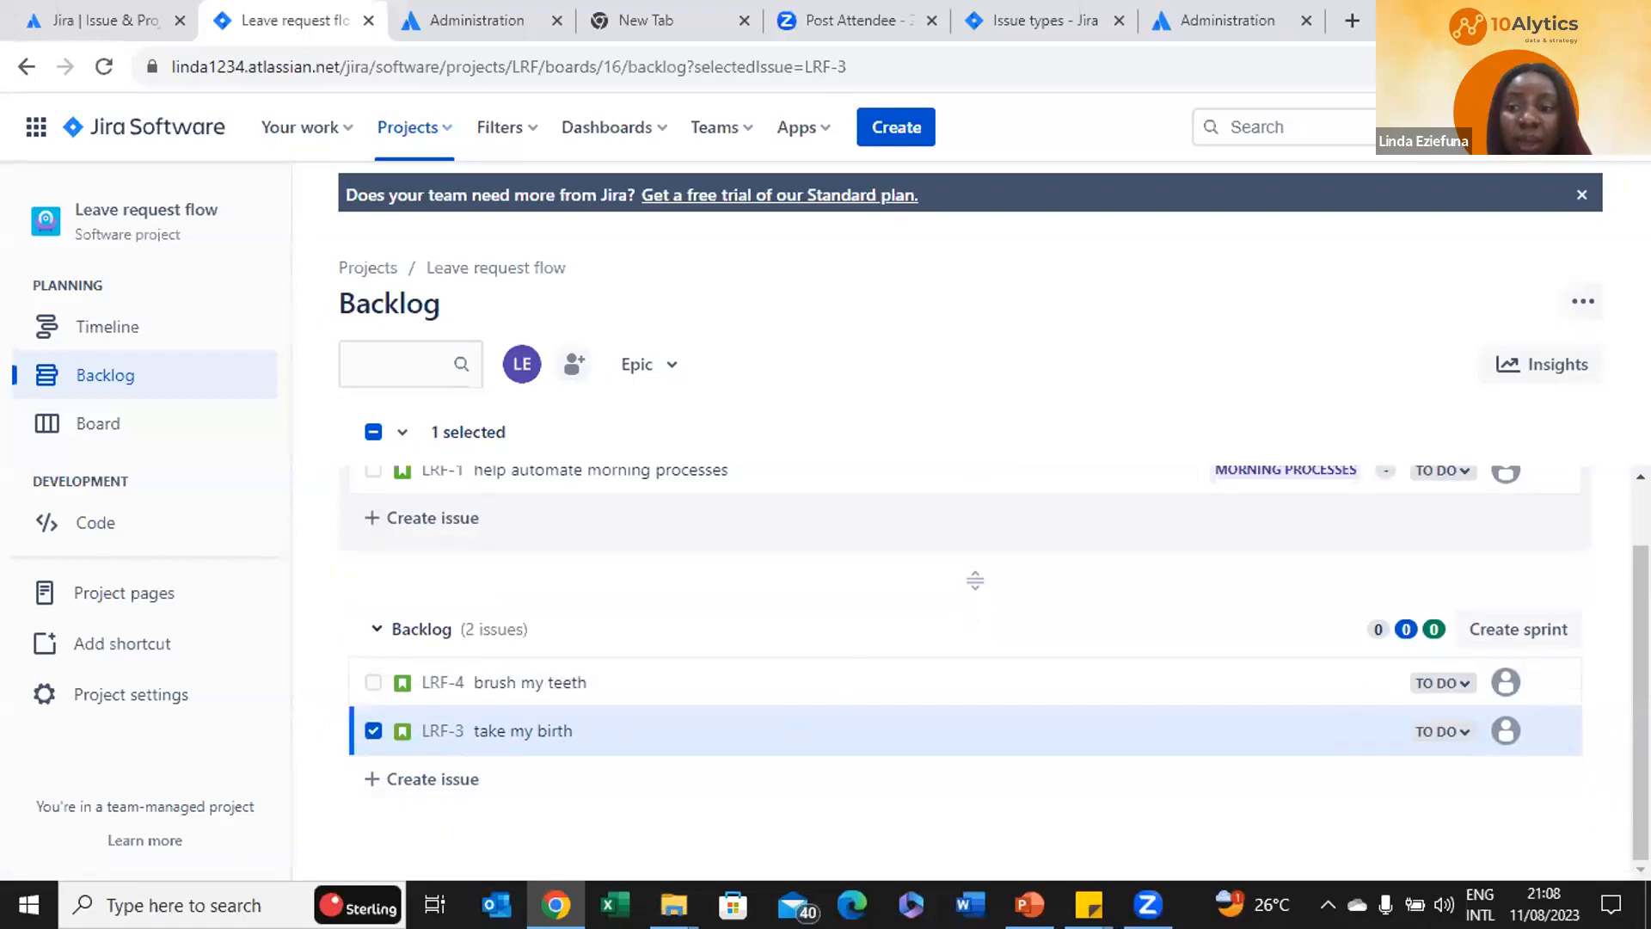
drag(1641, 603, 1616, 535)
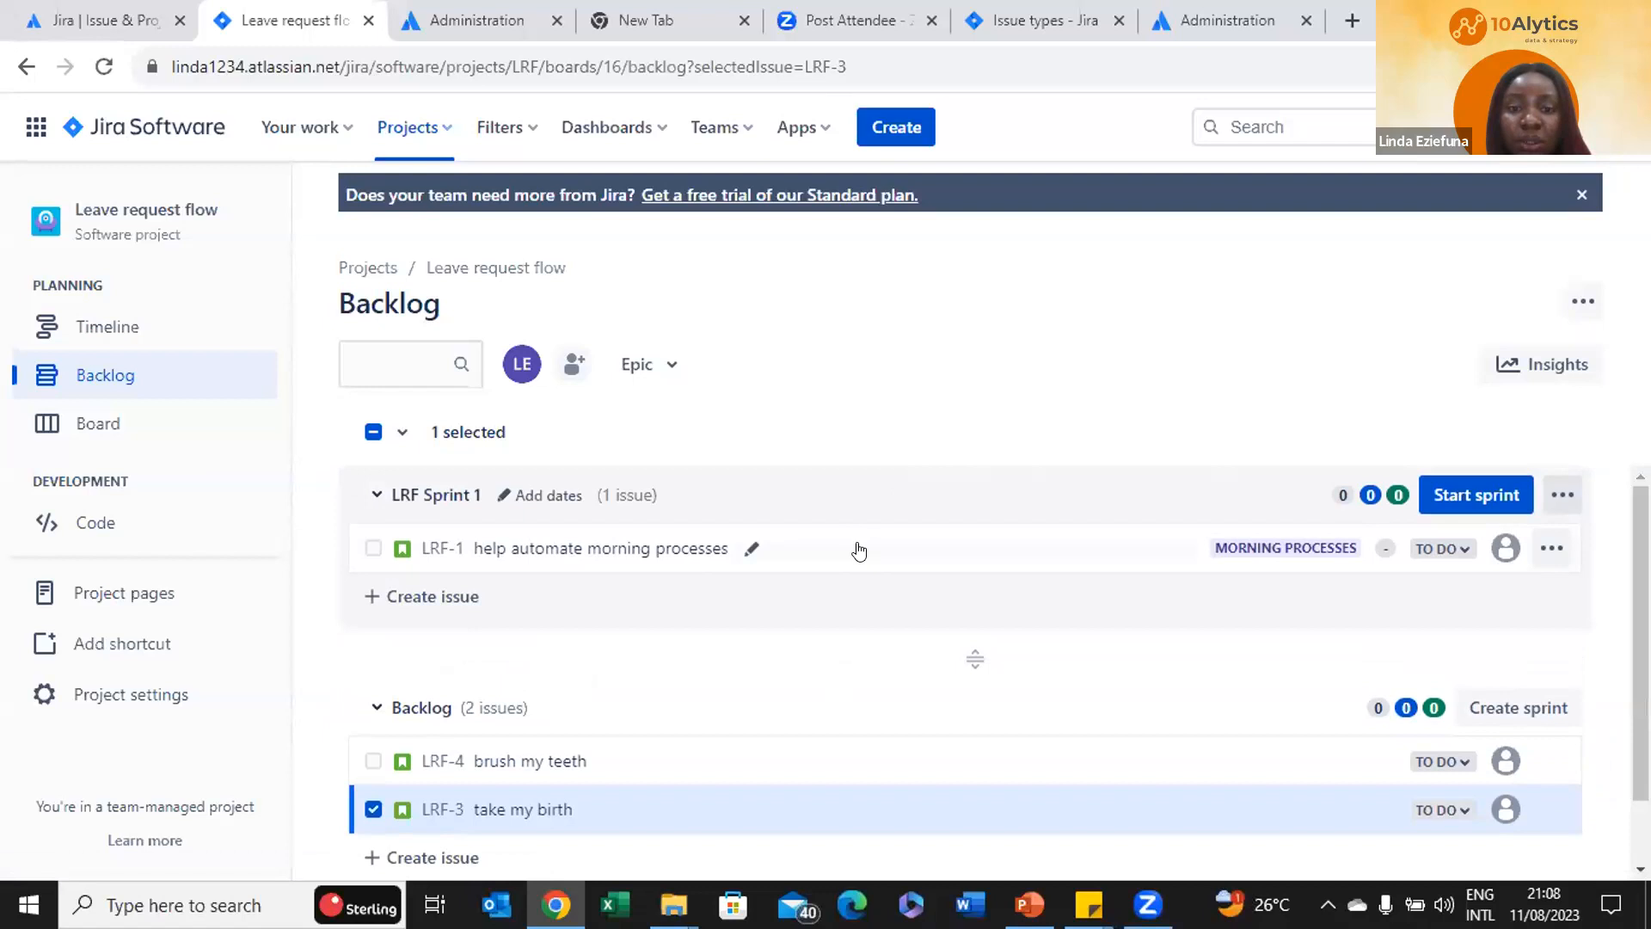
drag(859, 552, 866, 767)
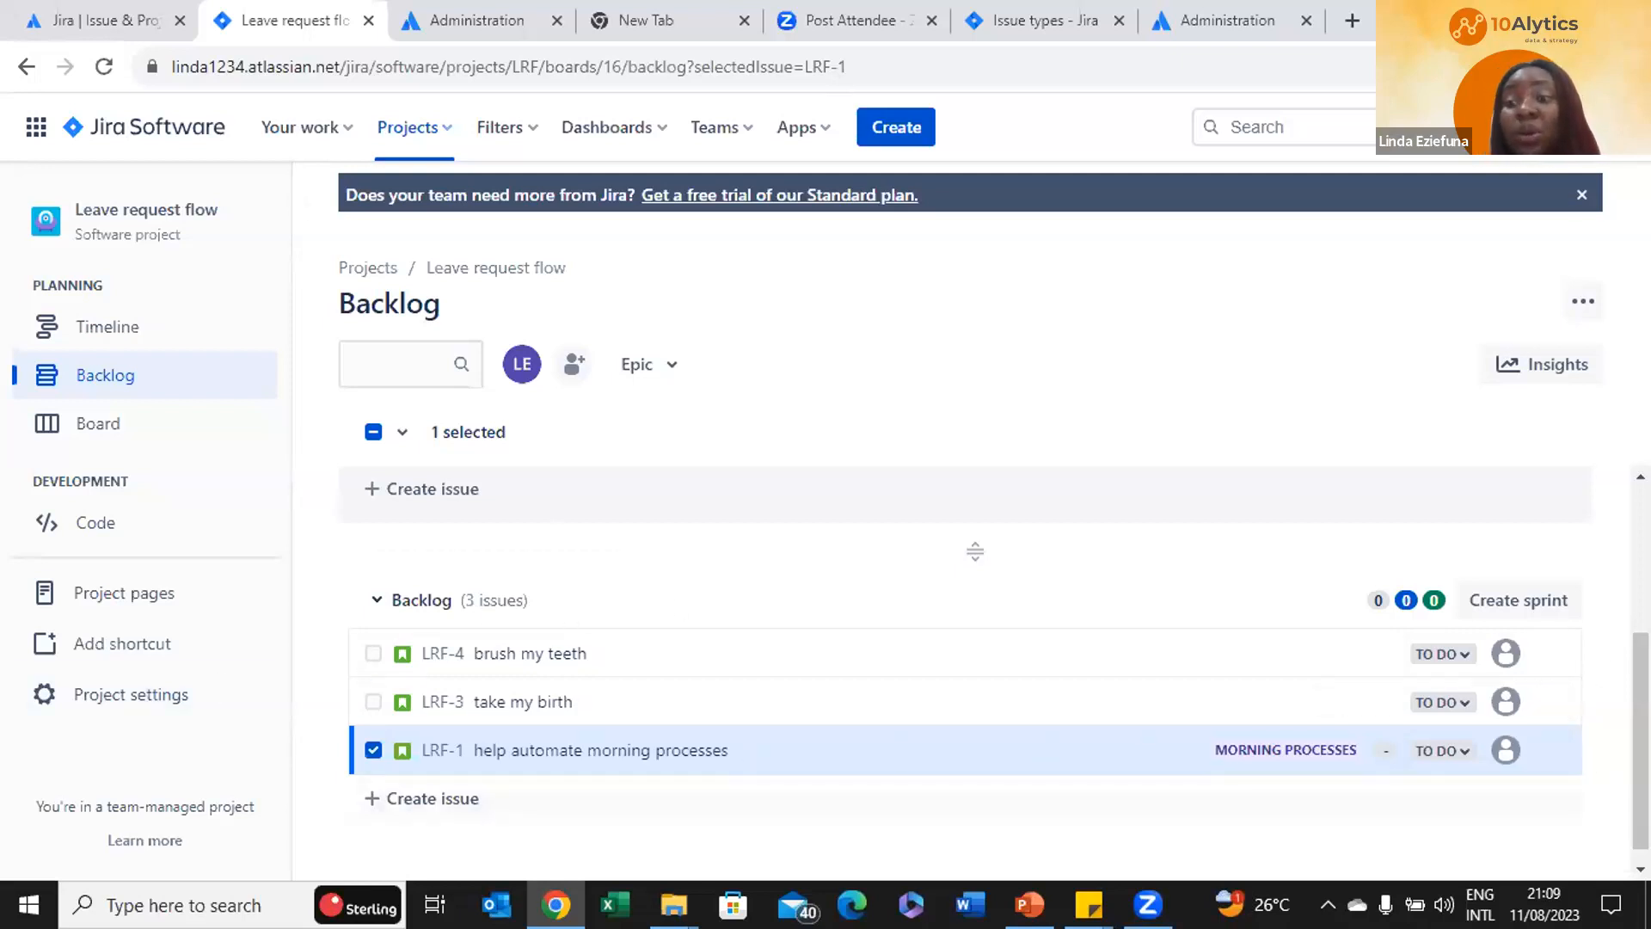
drag(1640, 741, 1641, 595)
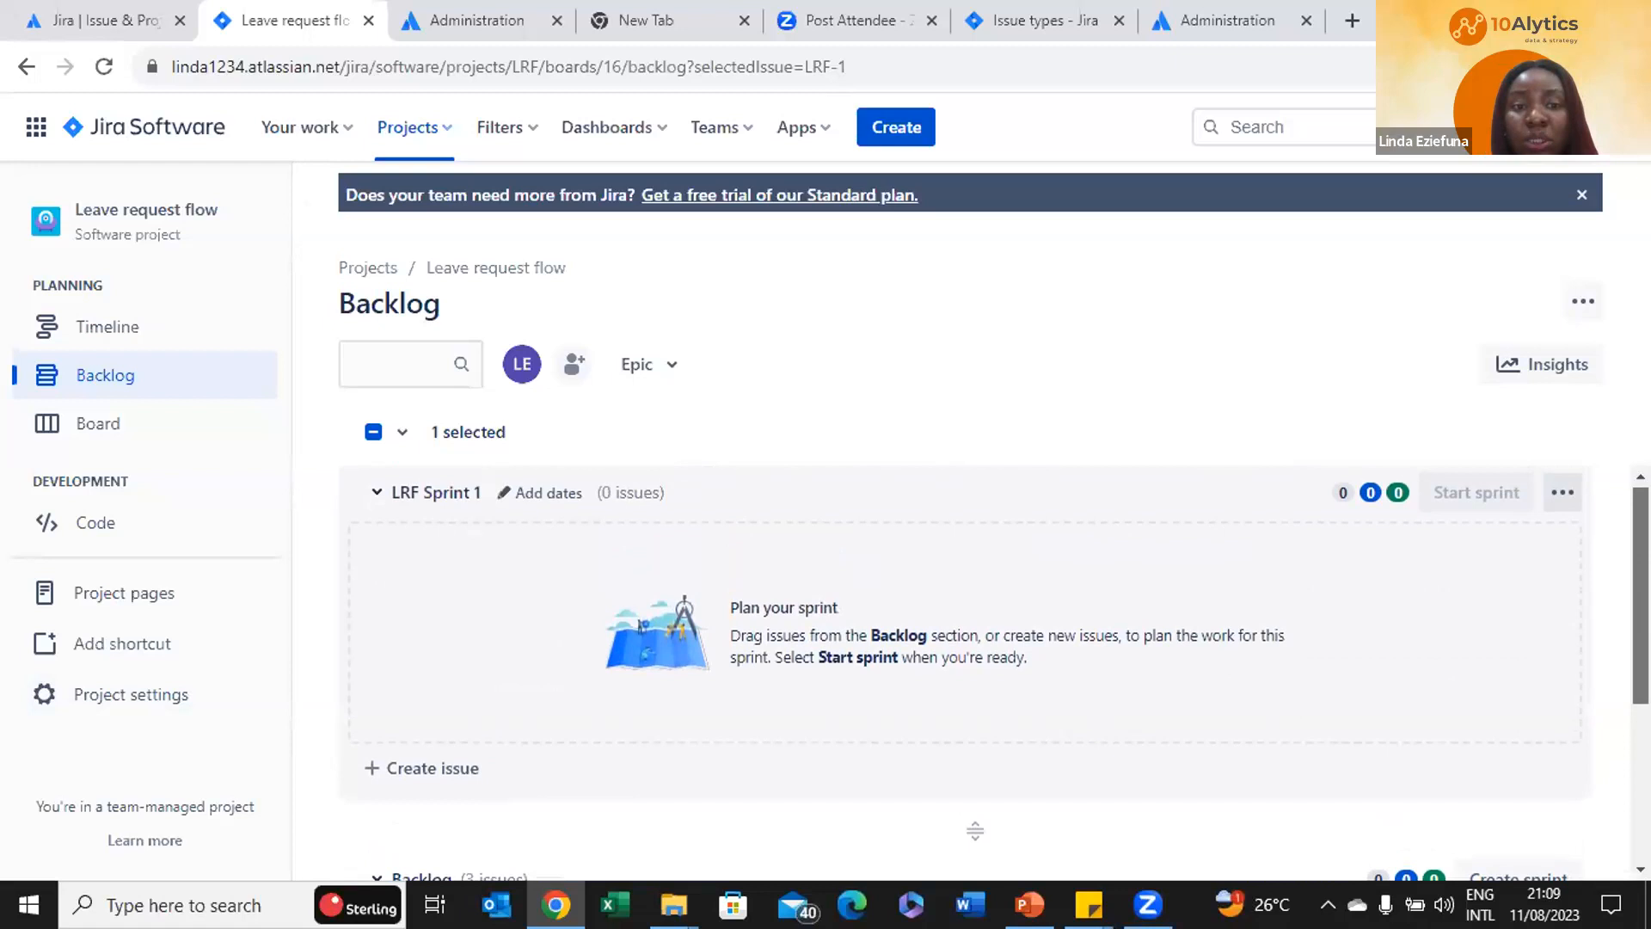
Drag LRF-4, LRF-3 and LRF-1 from the Backlog into LRF Sprint 1, leaving the Backlog empty
click(422, 493)
click(421, 492)
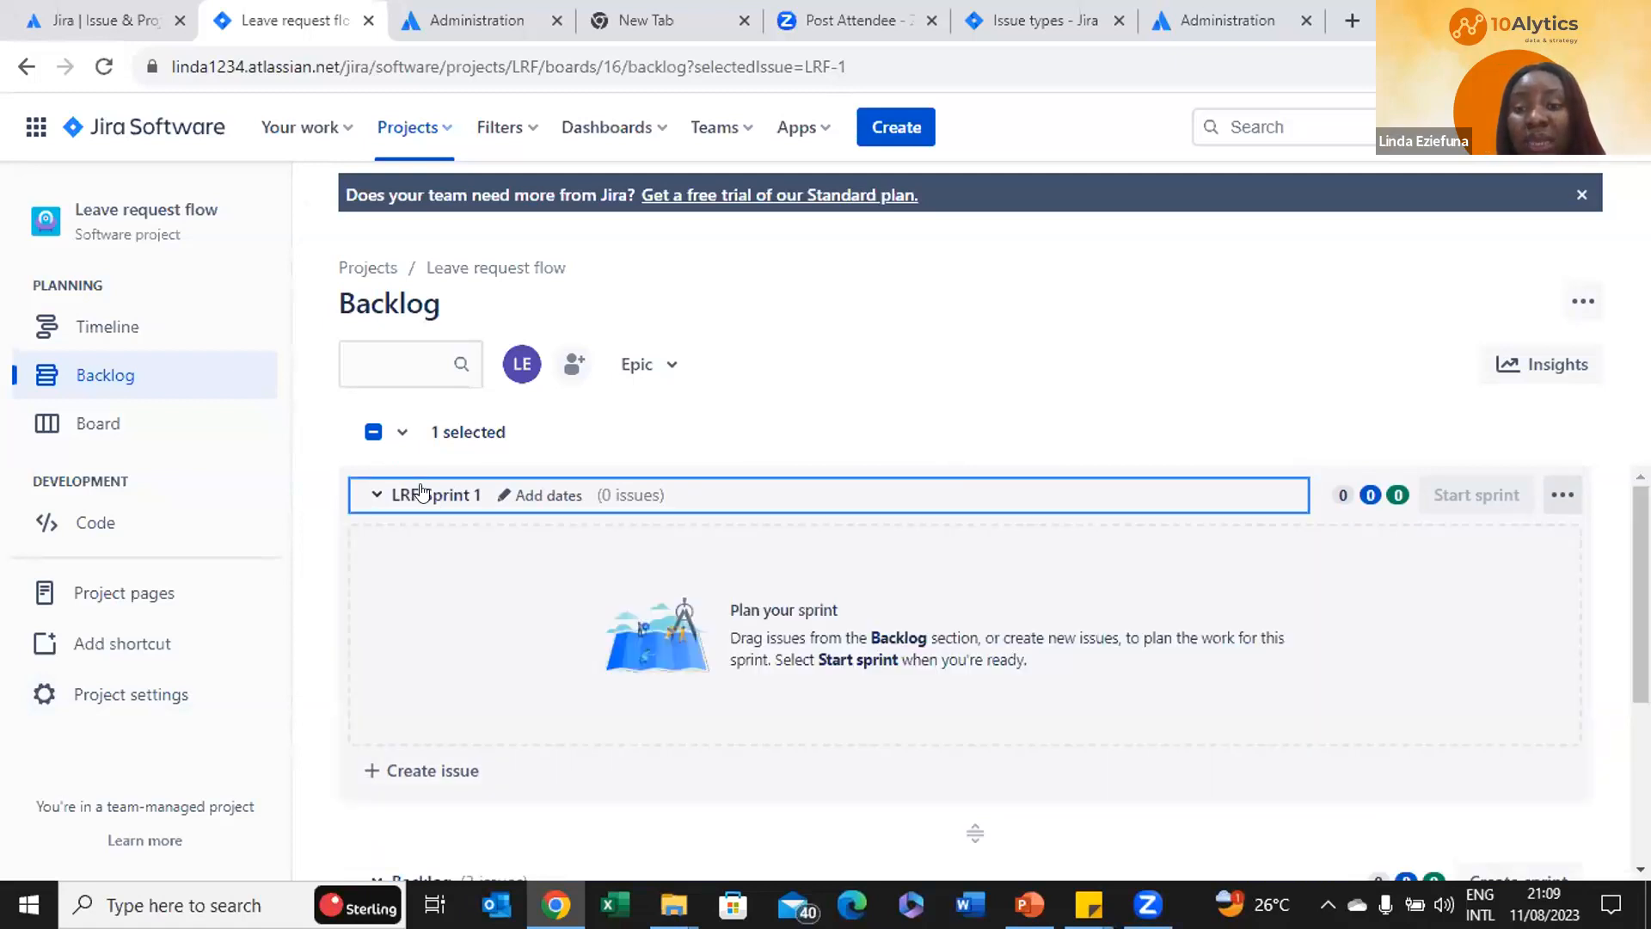
scroll(885, 657, down, 3)
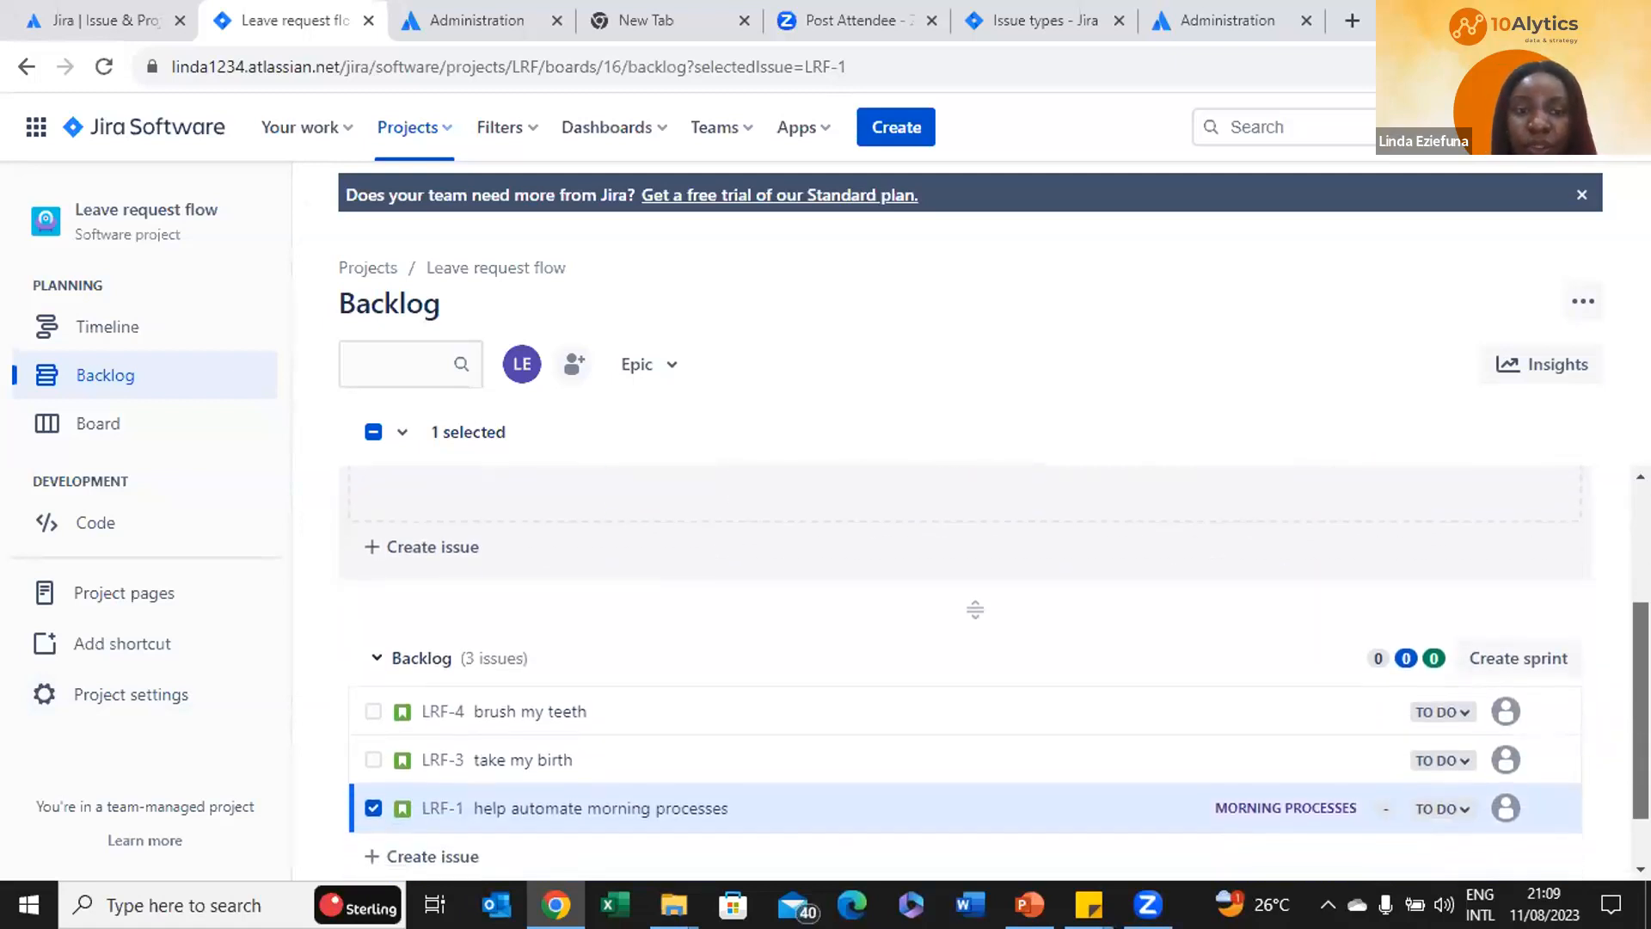
drag(732, 710, 753, 547)
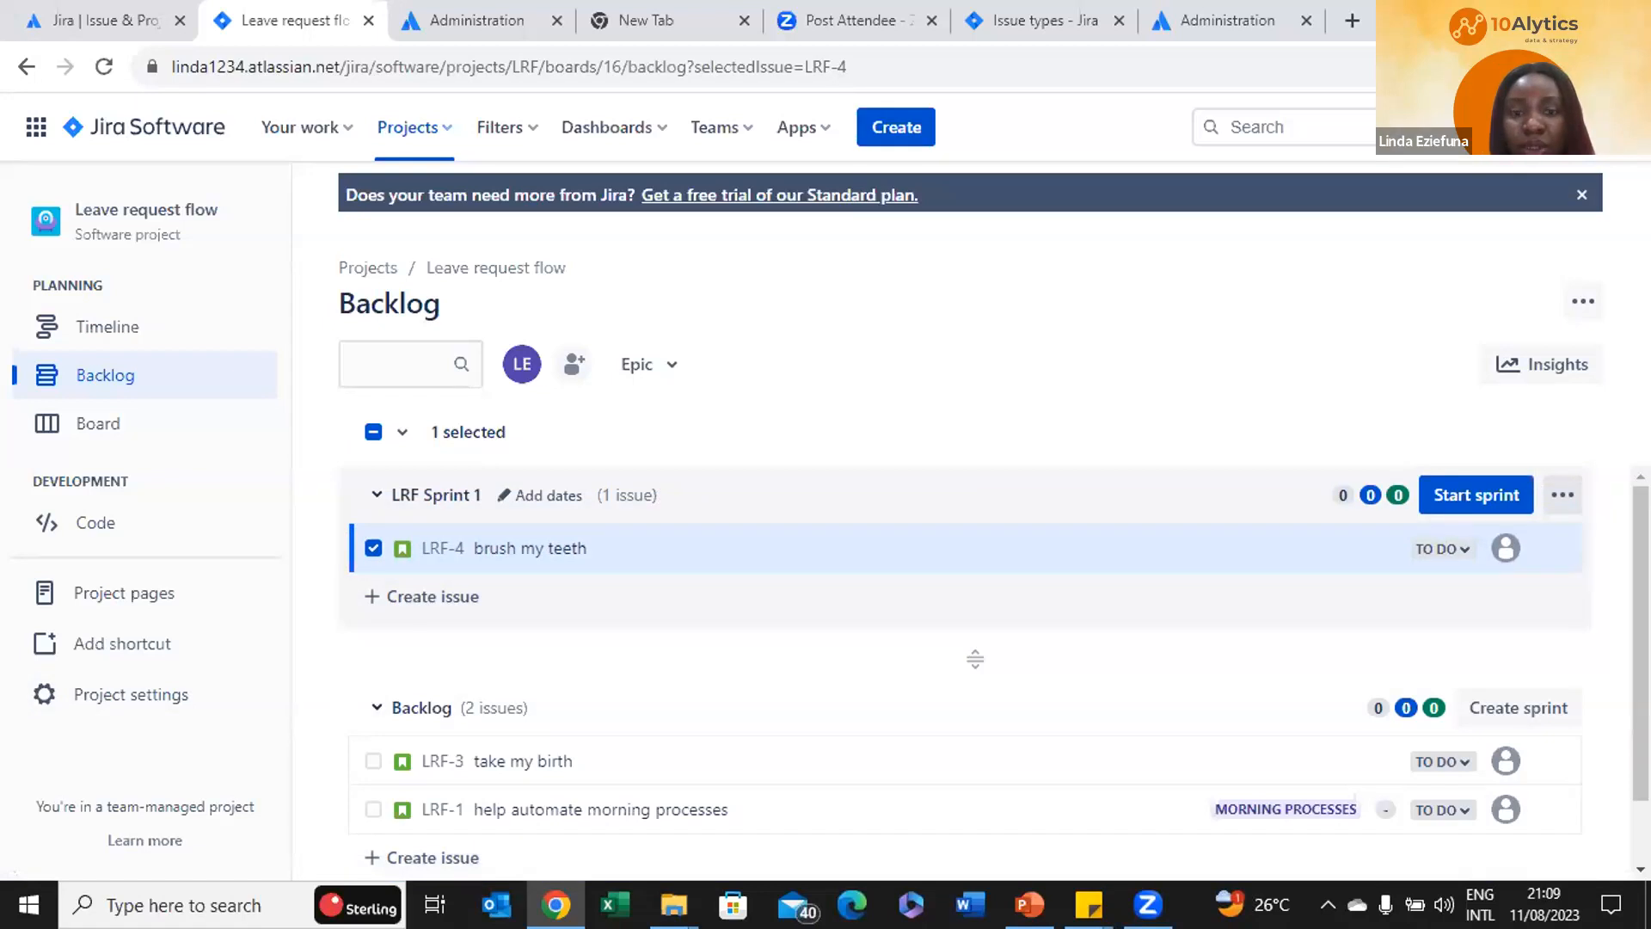
scroll(753, 547, down, 1)
drag(810, 680, 806, 523)
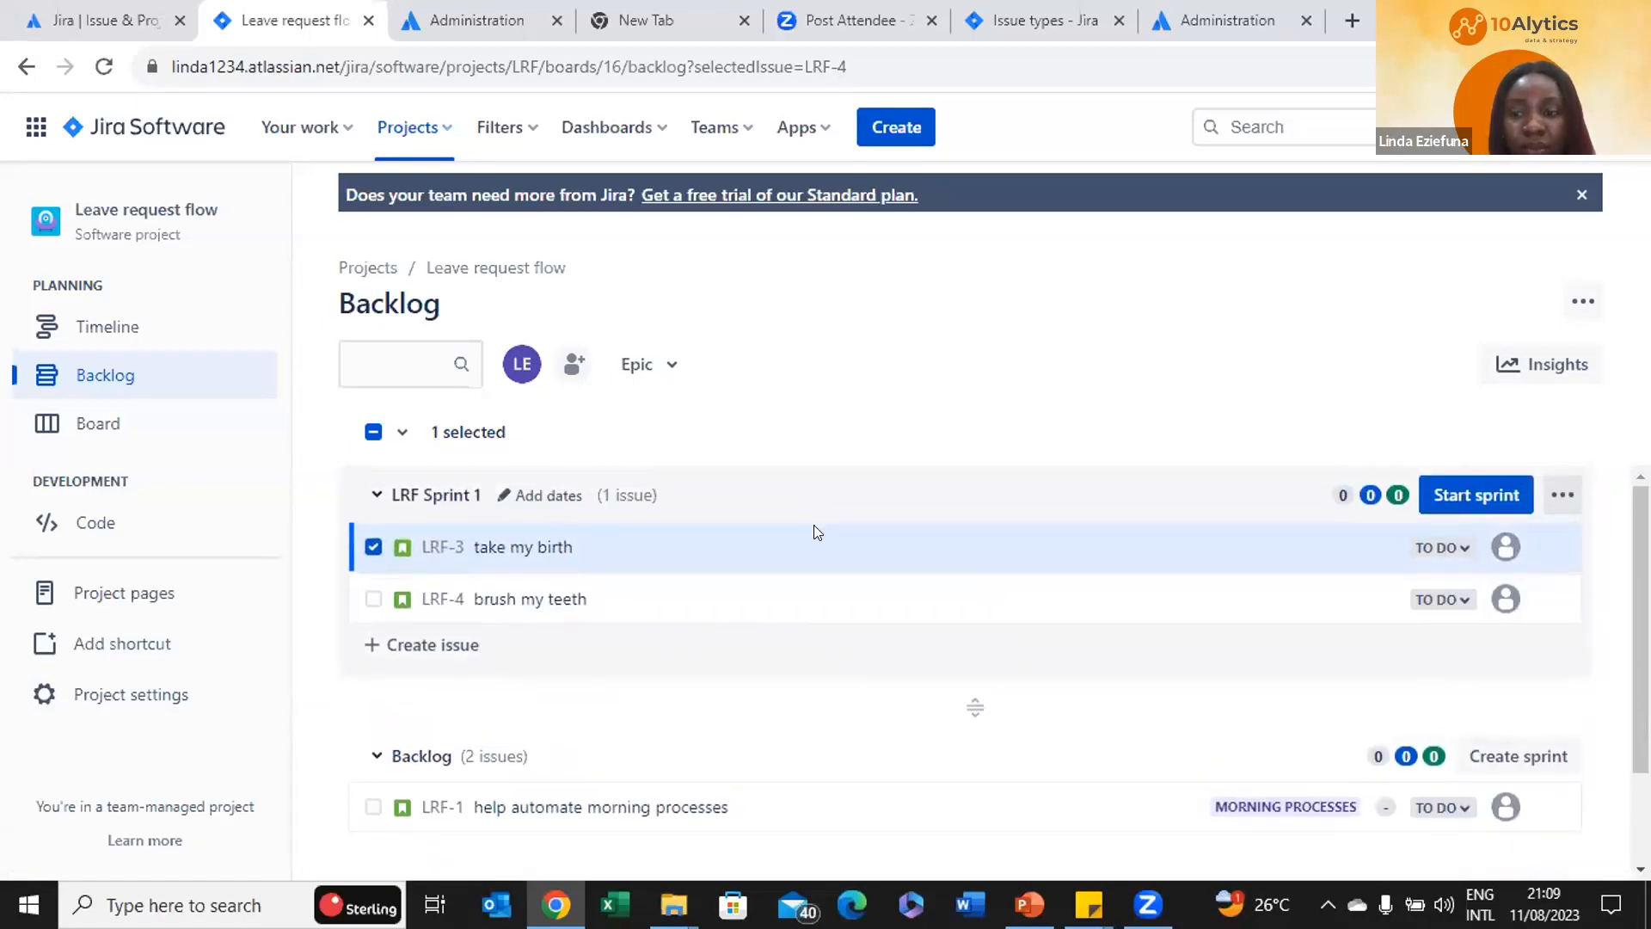
drag(731, 795, 803, 556)
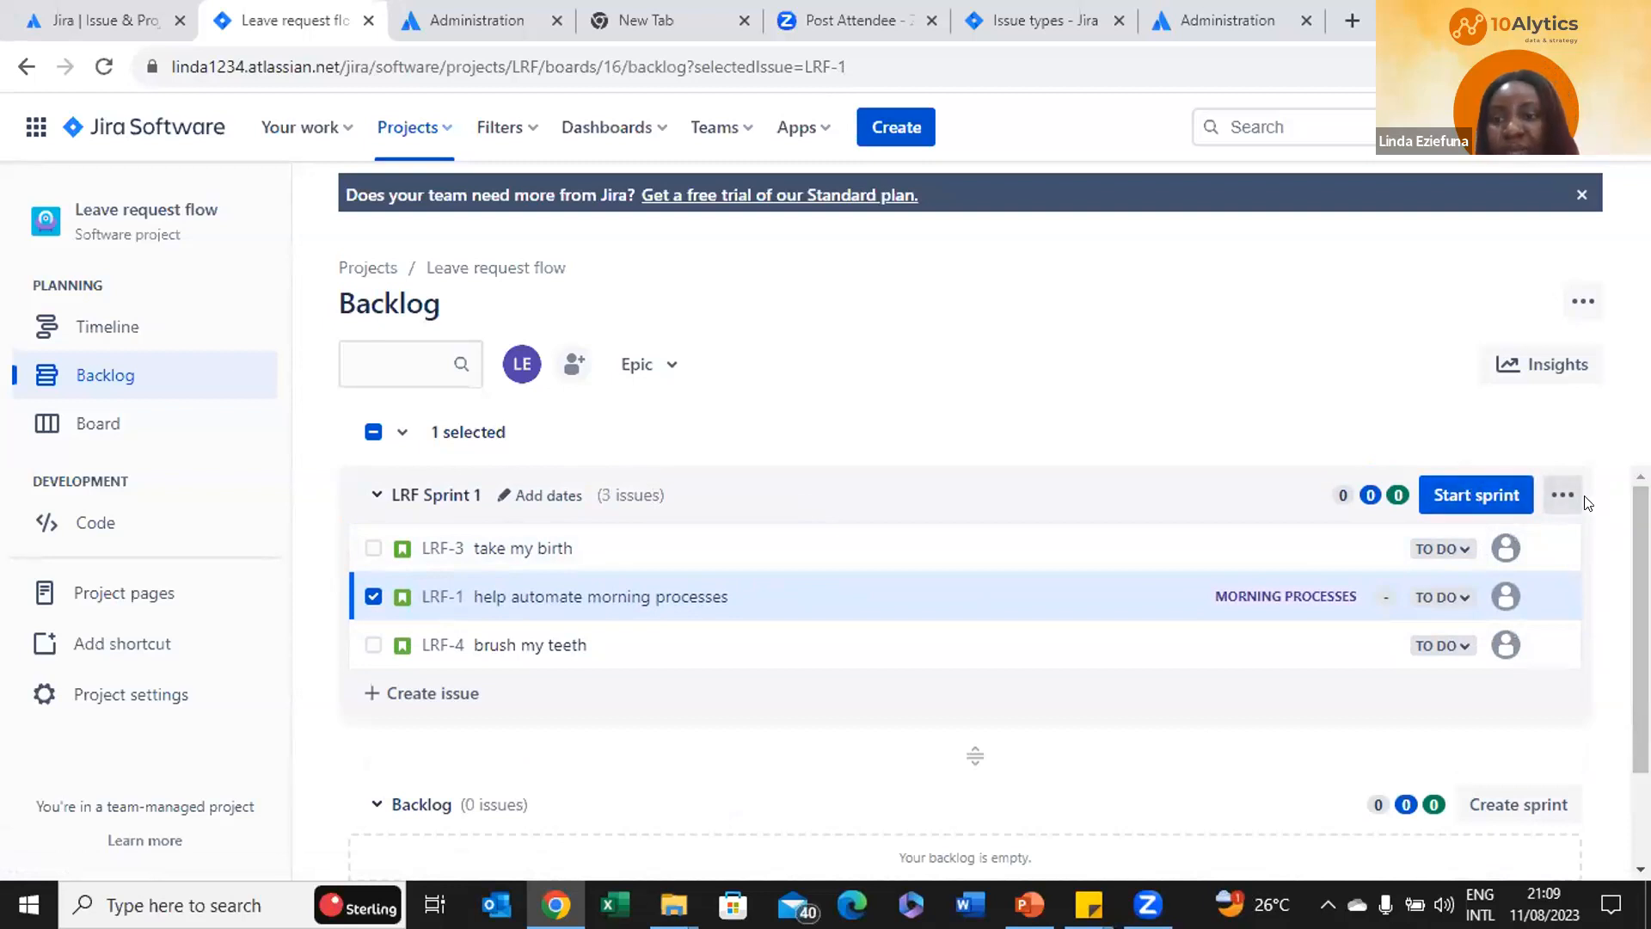
click(1563, 498)
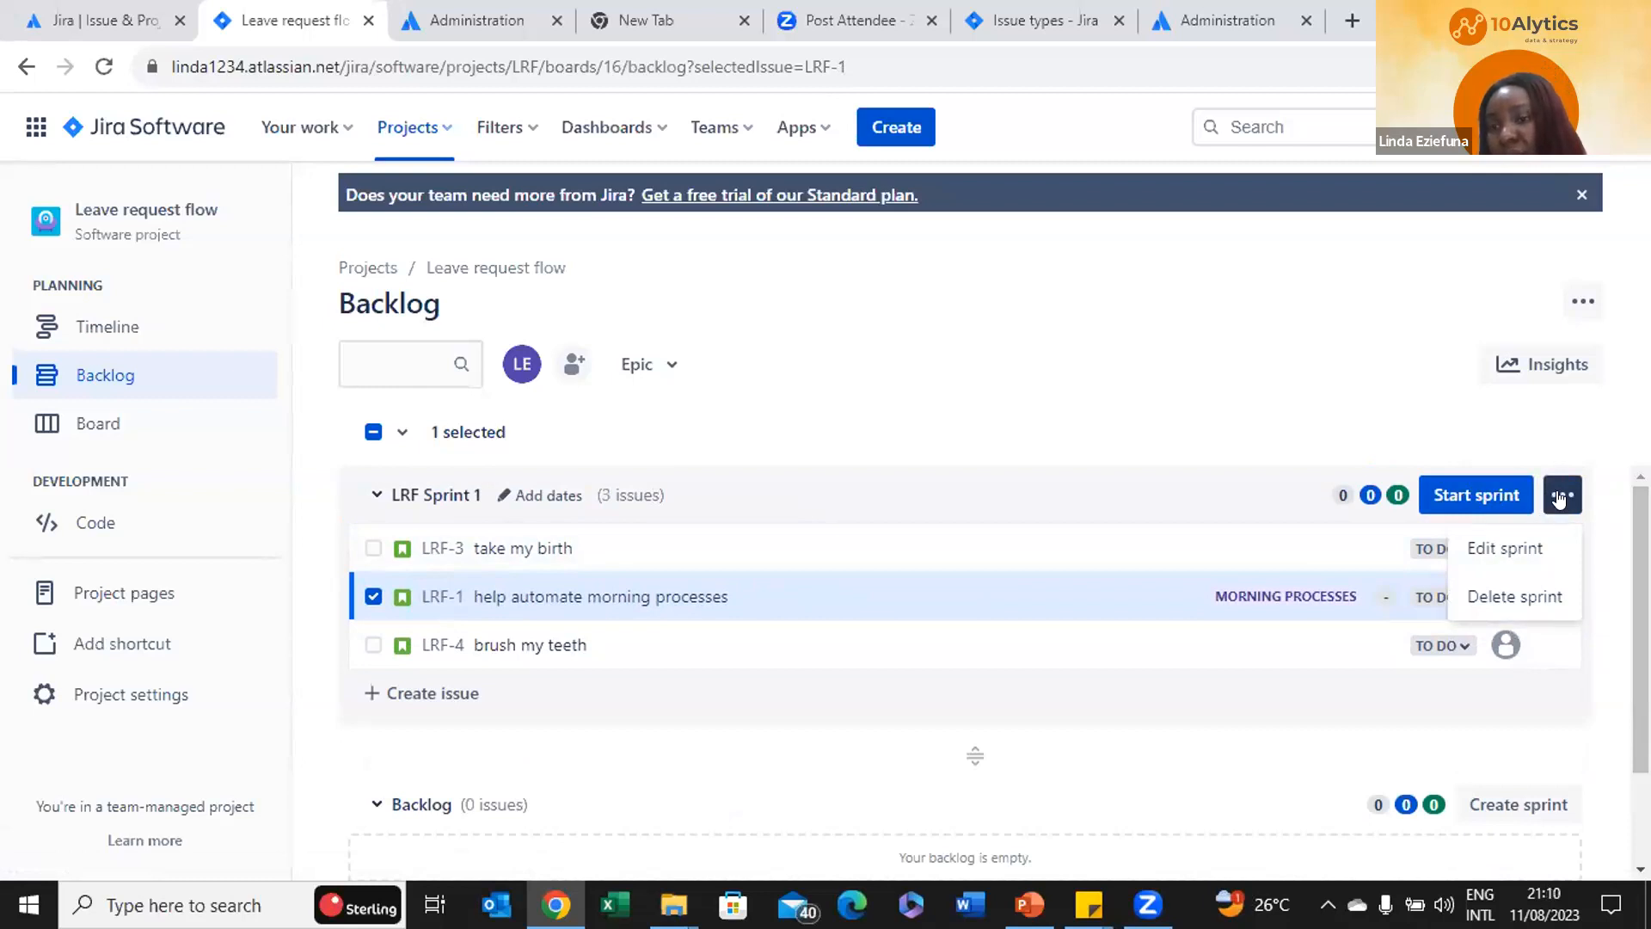
Open Edit sprint for LRF Sprint 1, keep the name LRF Sprint 1, and view durations
click(1501, 540)
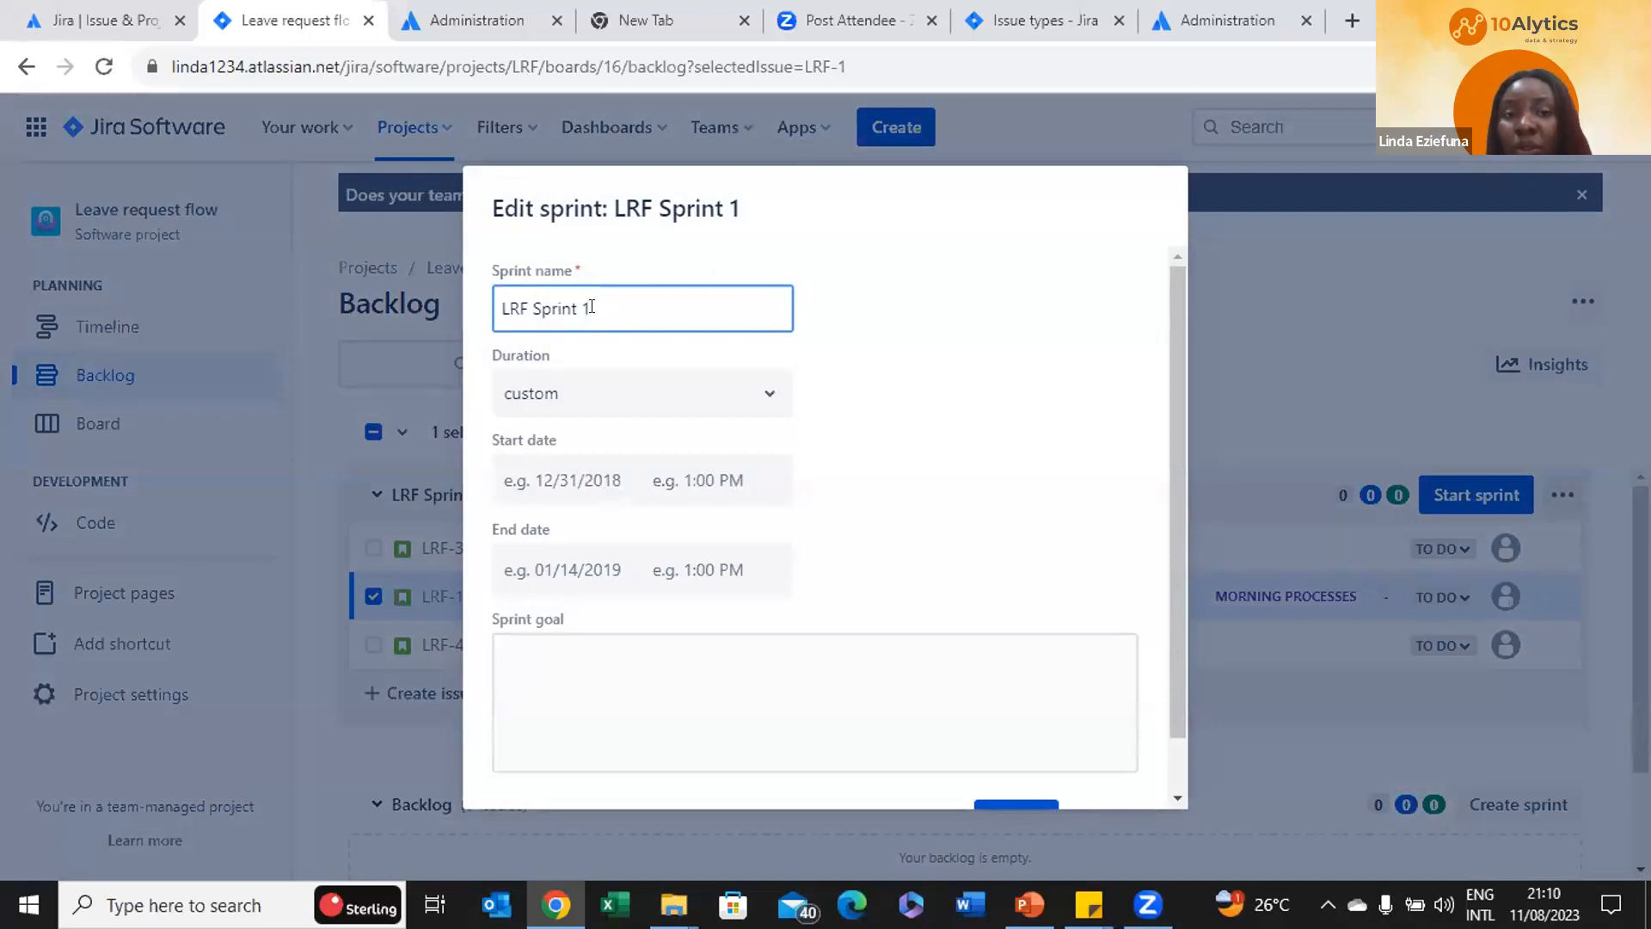
key(BackSpace)
key(BackSpace)
key(BackSpace)
key(BackSpace)
key(BackSpace)
key(BackSpace)
key(BackSpace)
key(BackSpace)
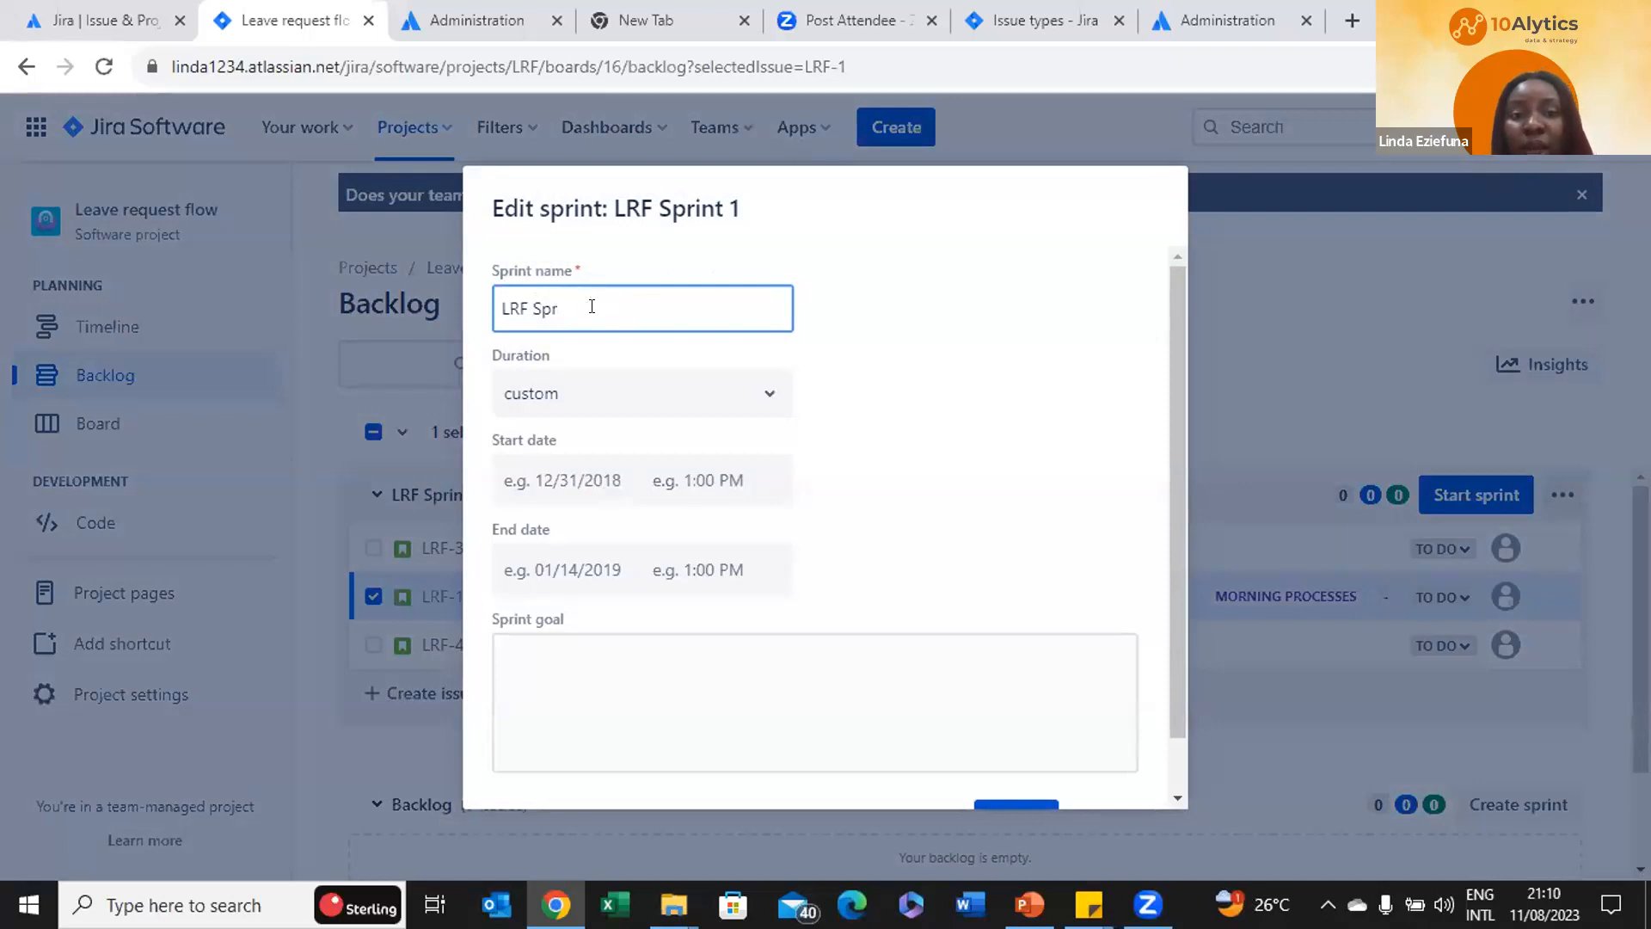
key(BackSpace)
key(BackSpace)
key(BackSpace)
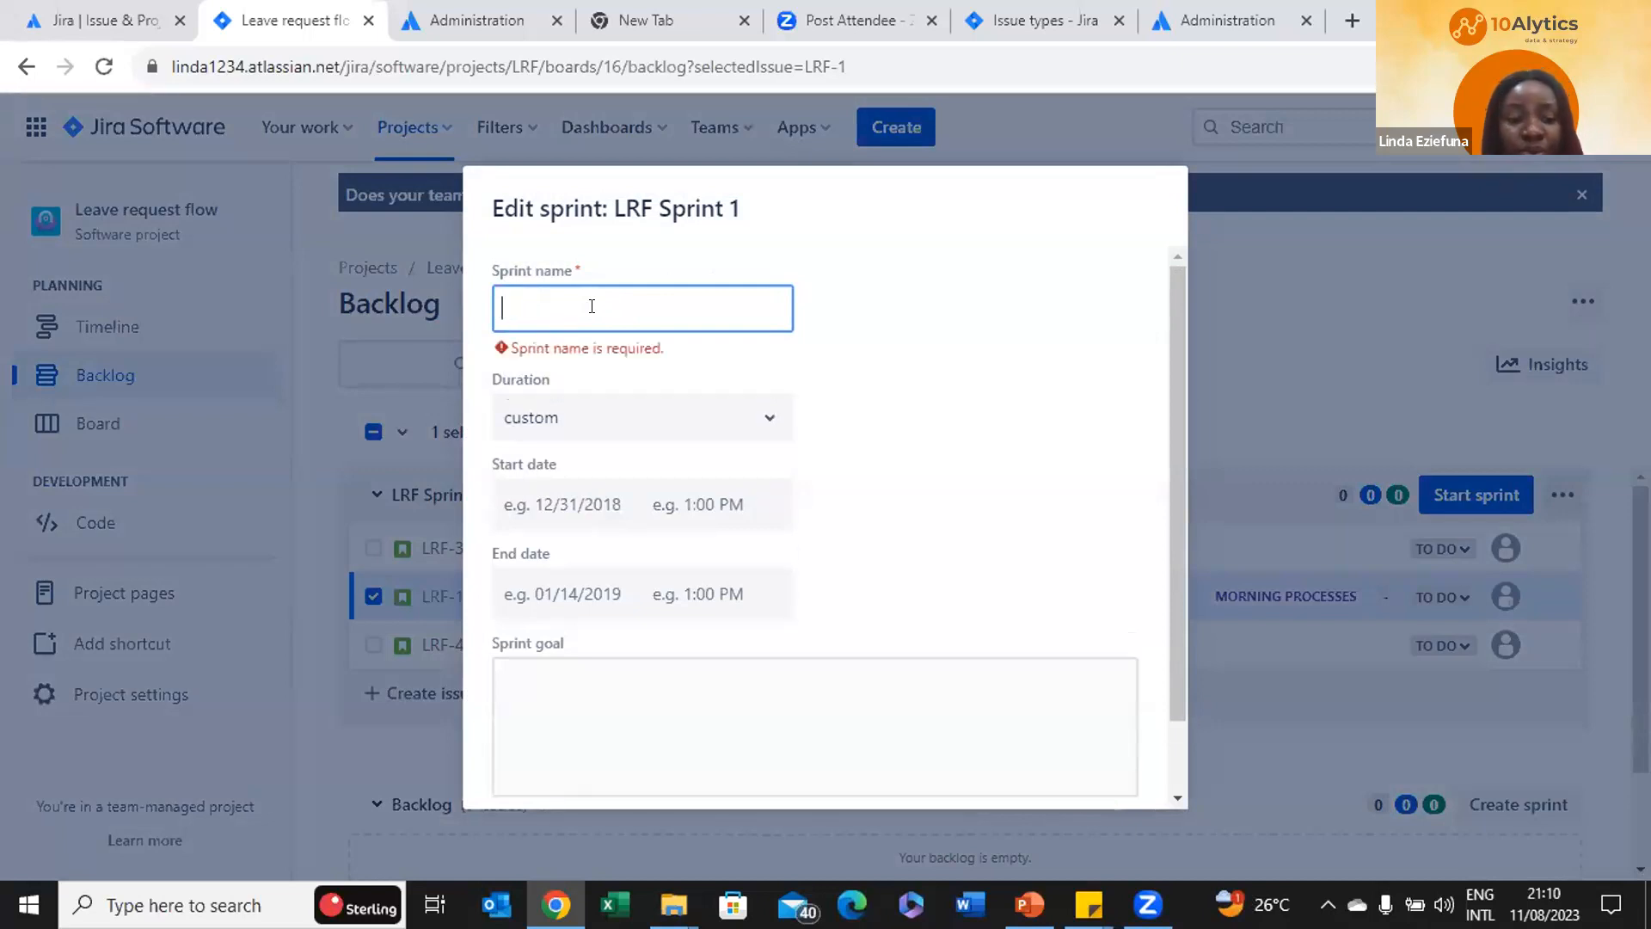
key(ctrl+z)
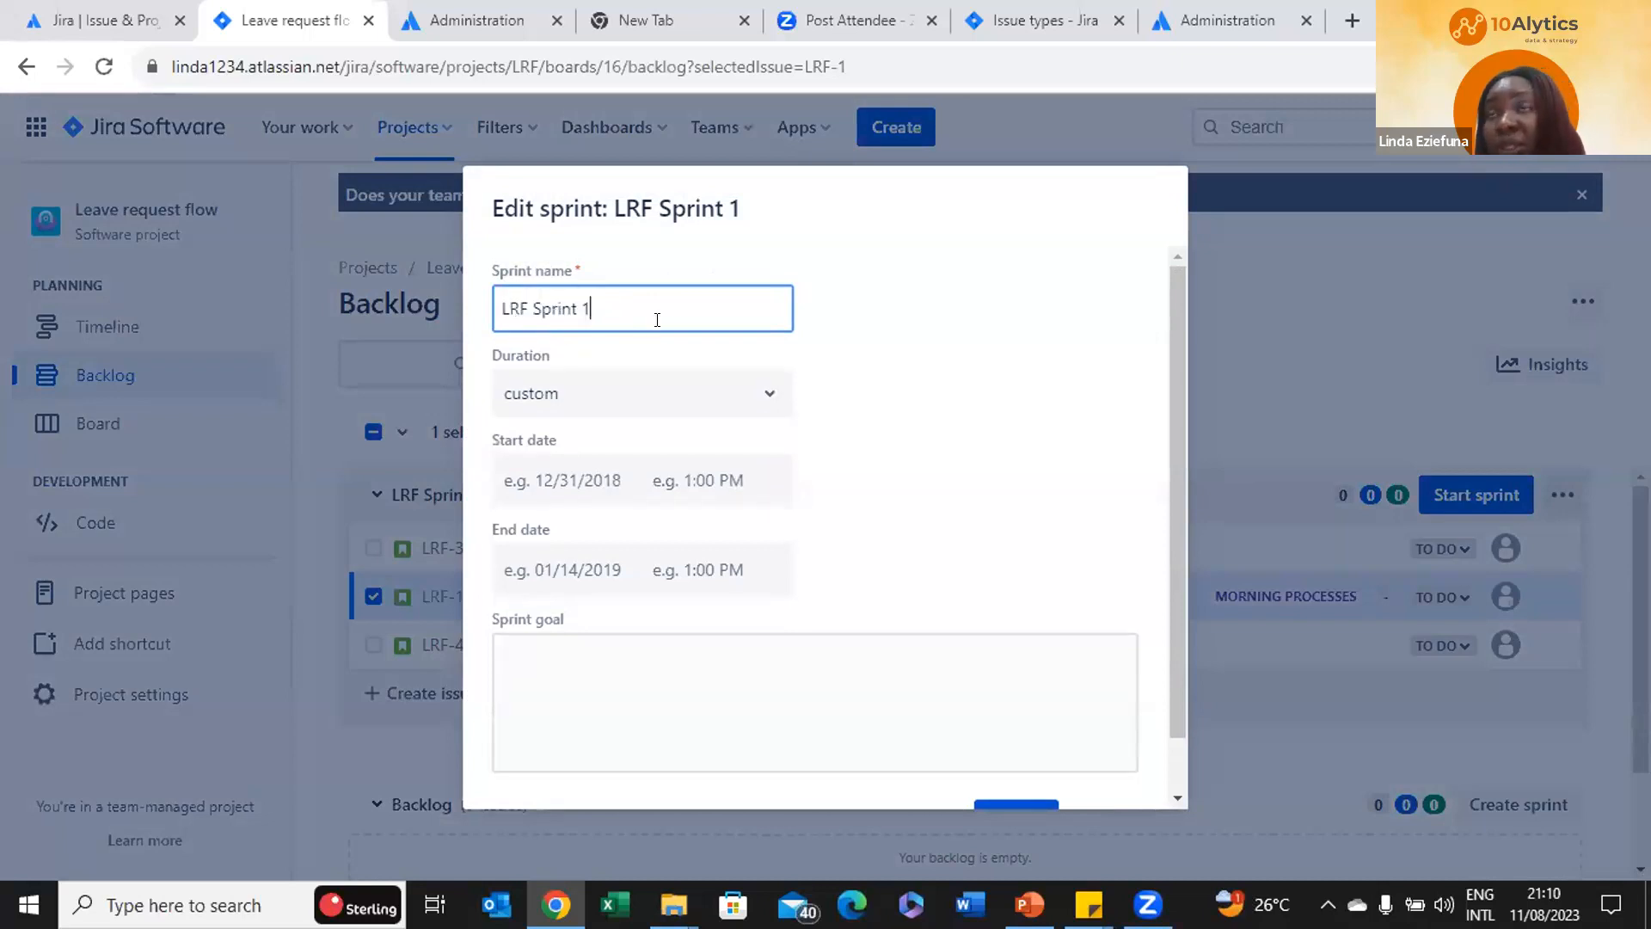
click(692, 402)
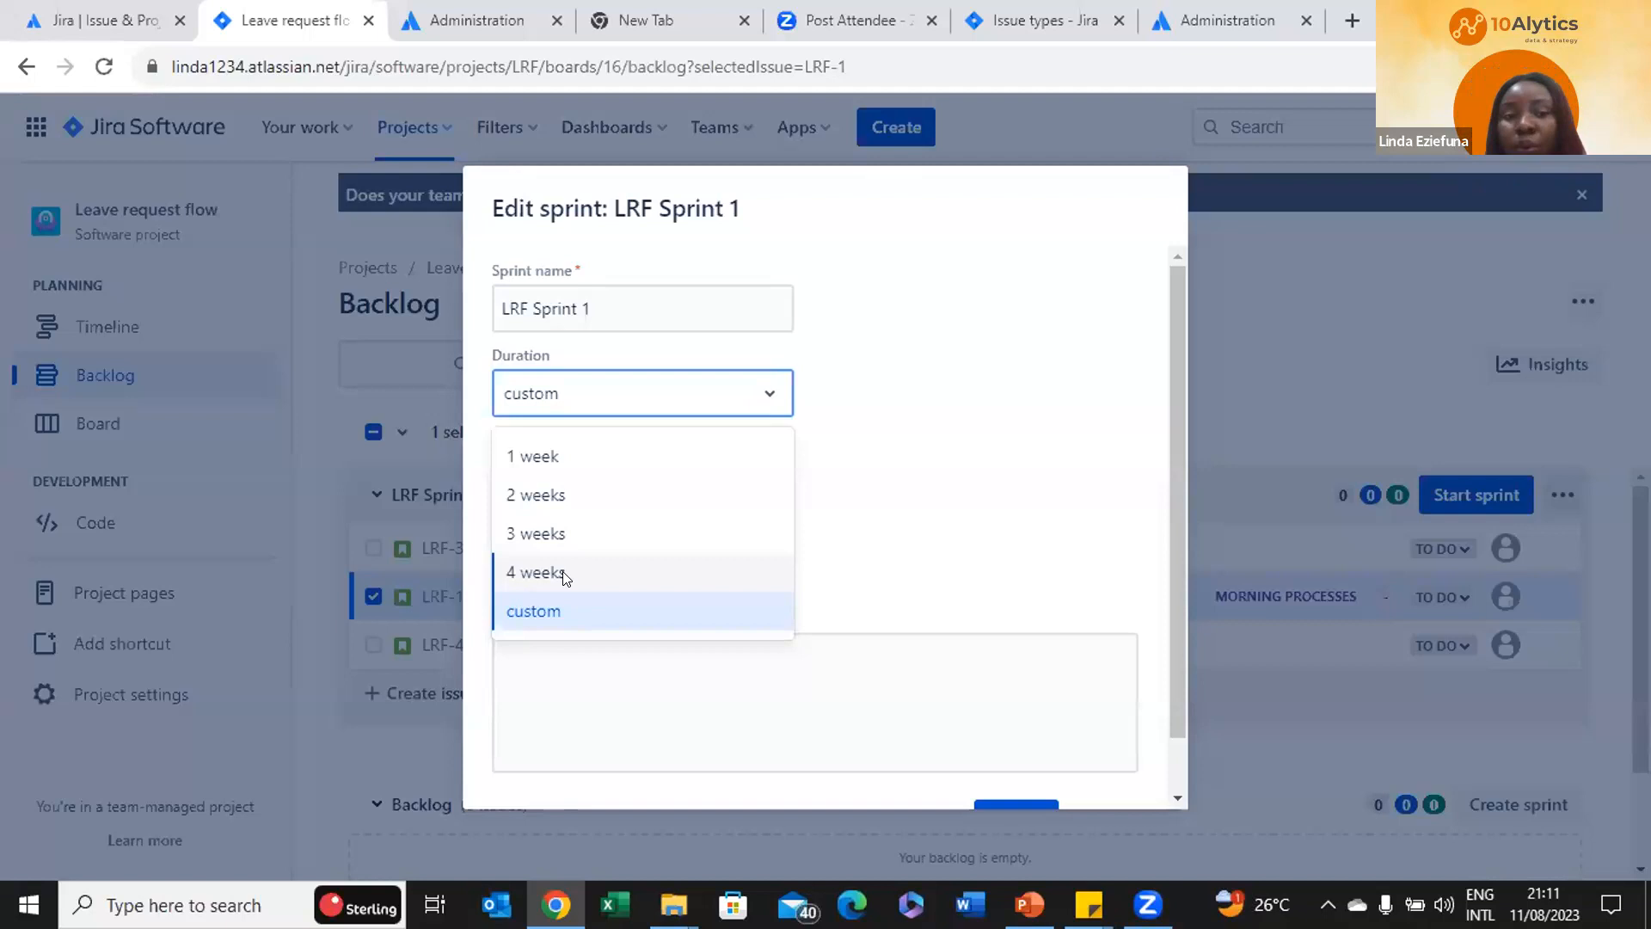
Give LRF Sprint 1 a 2-week duration starting 11/08/2023 08:00, ending 25/08/2023 08:00
click(533, 495)
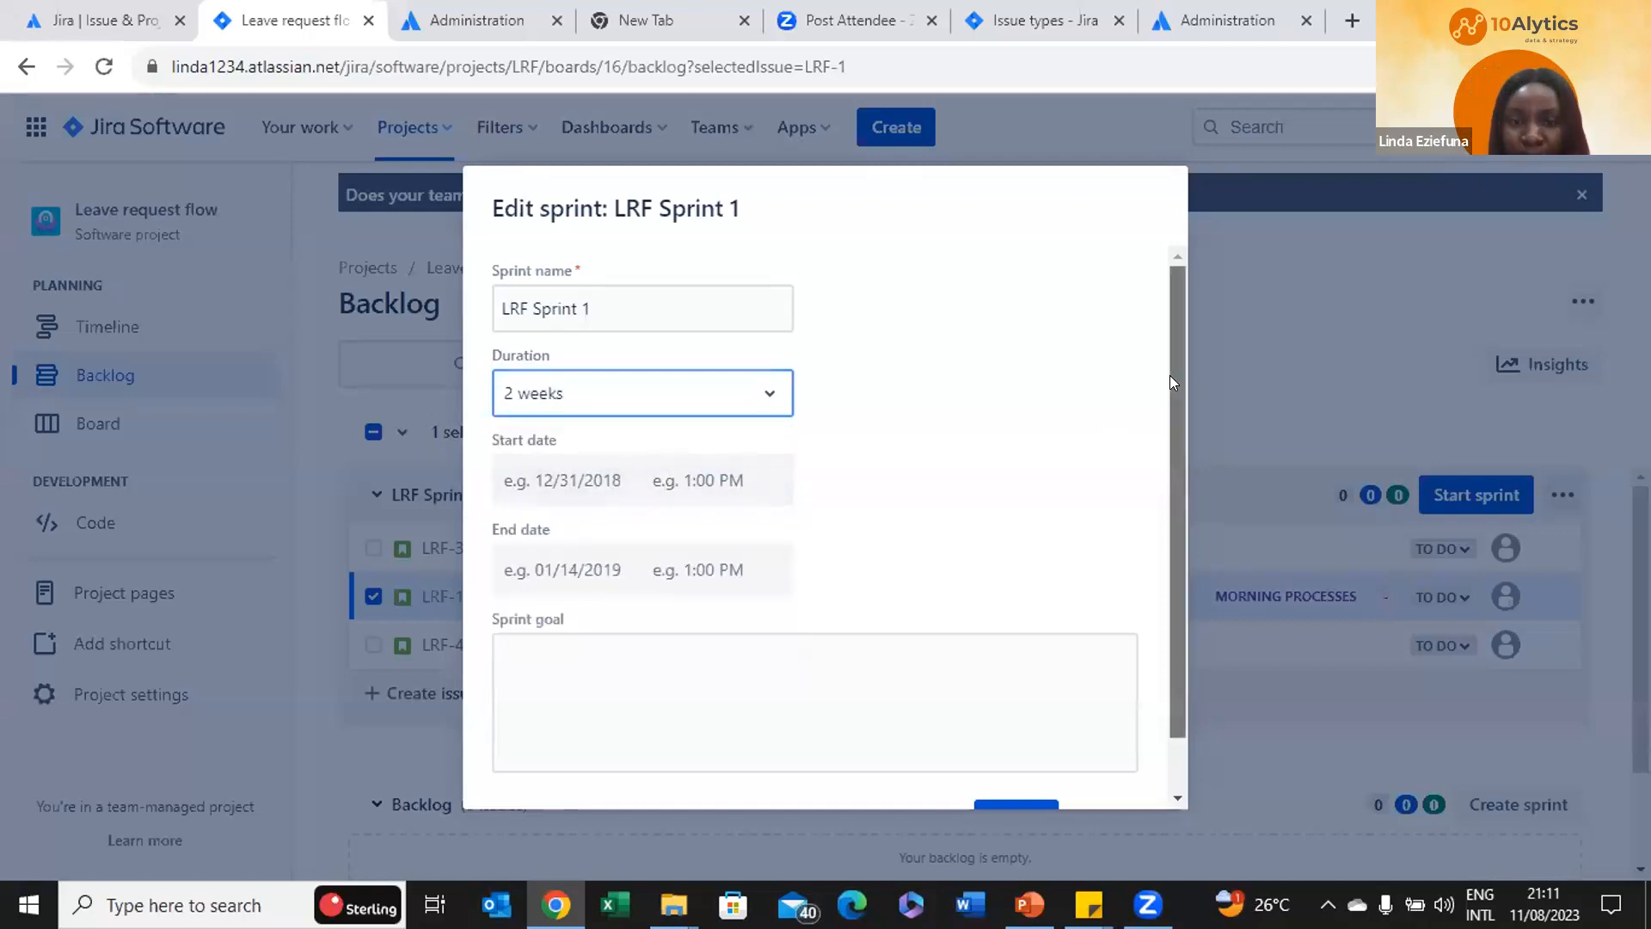
drag(1171, 375, 1168, 426)
click(549, 430)
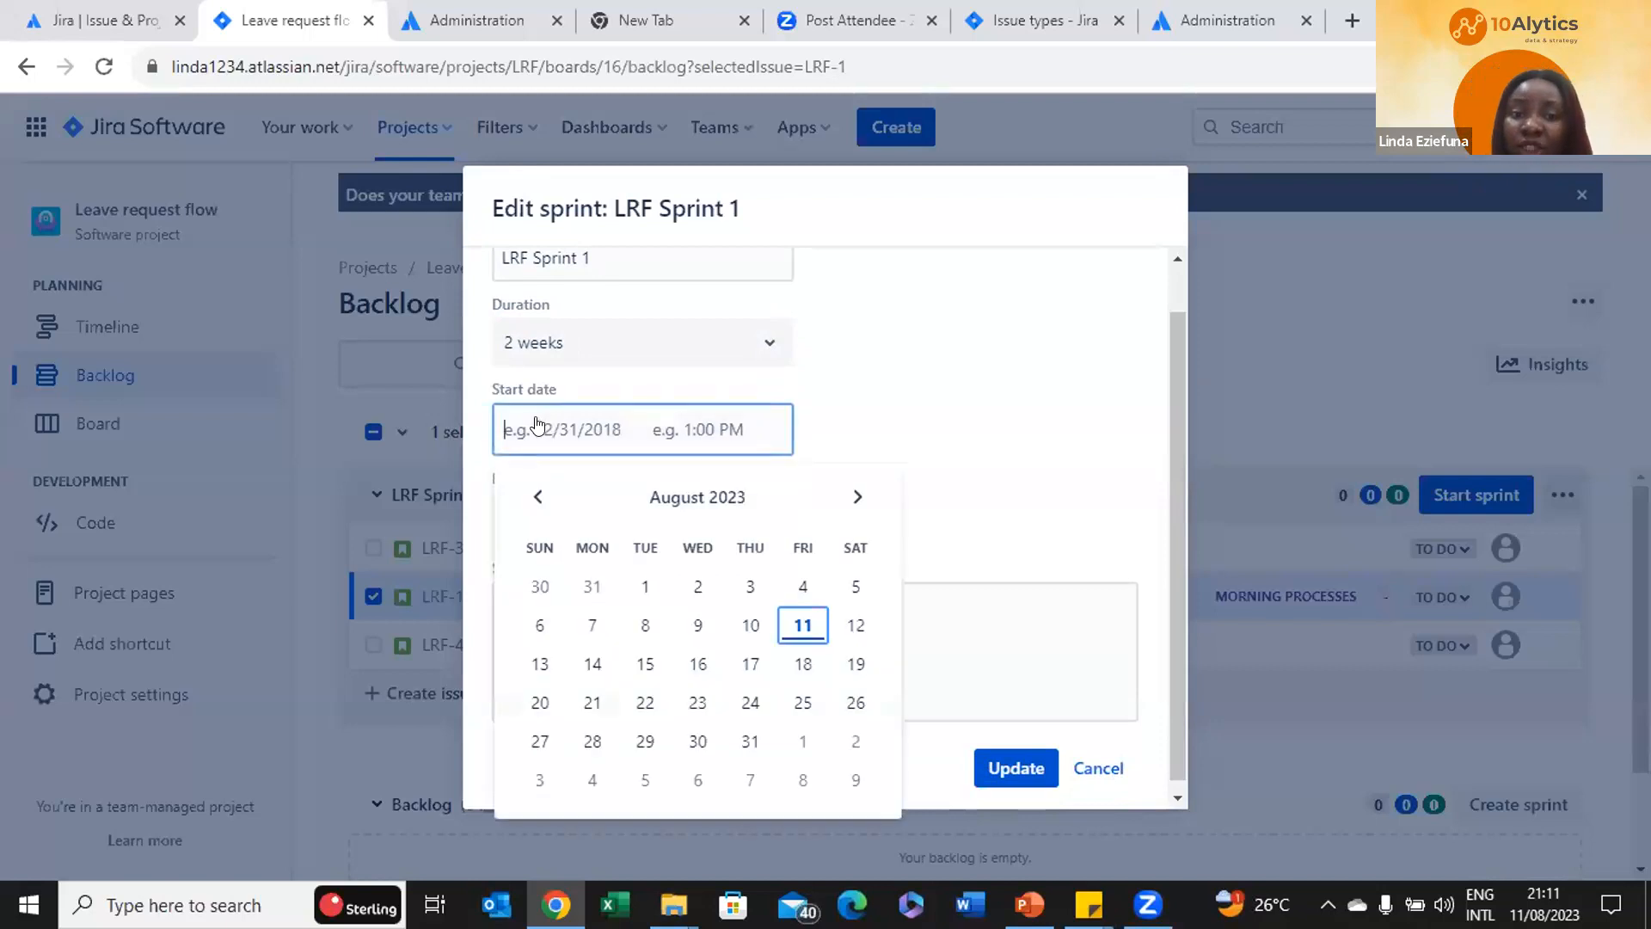
click(803, 625)
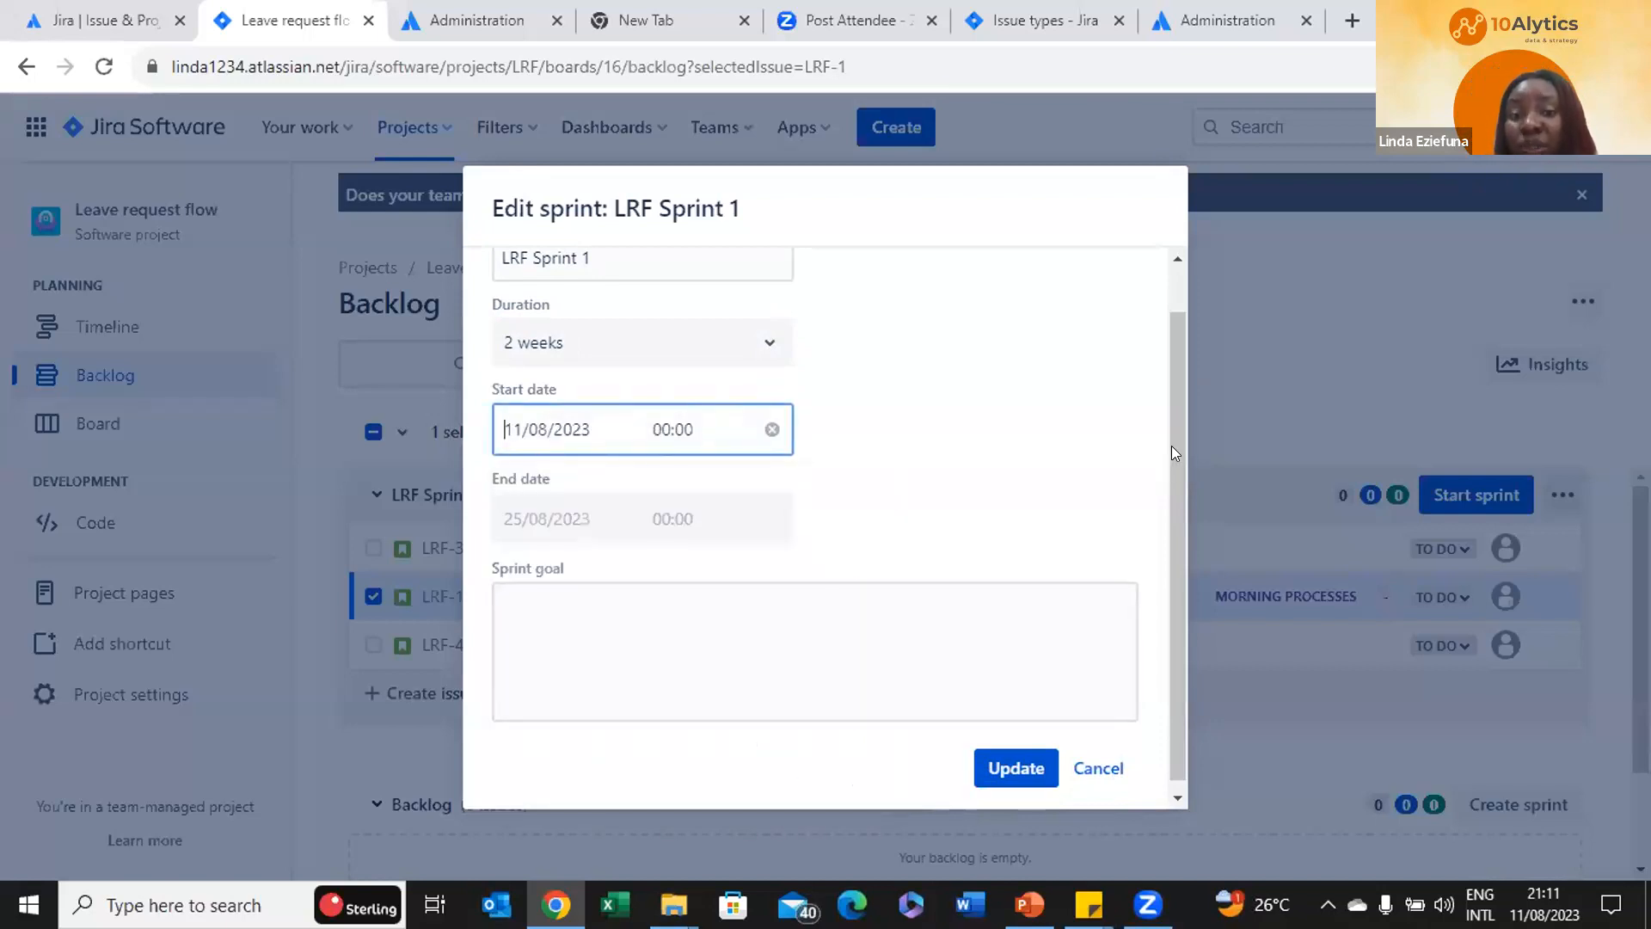
drag(1172, 446, 1168, 494)
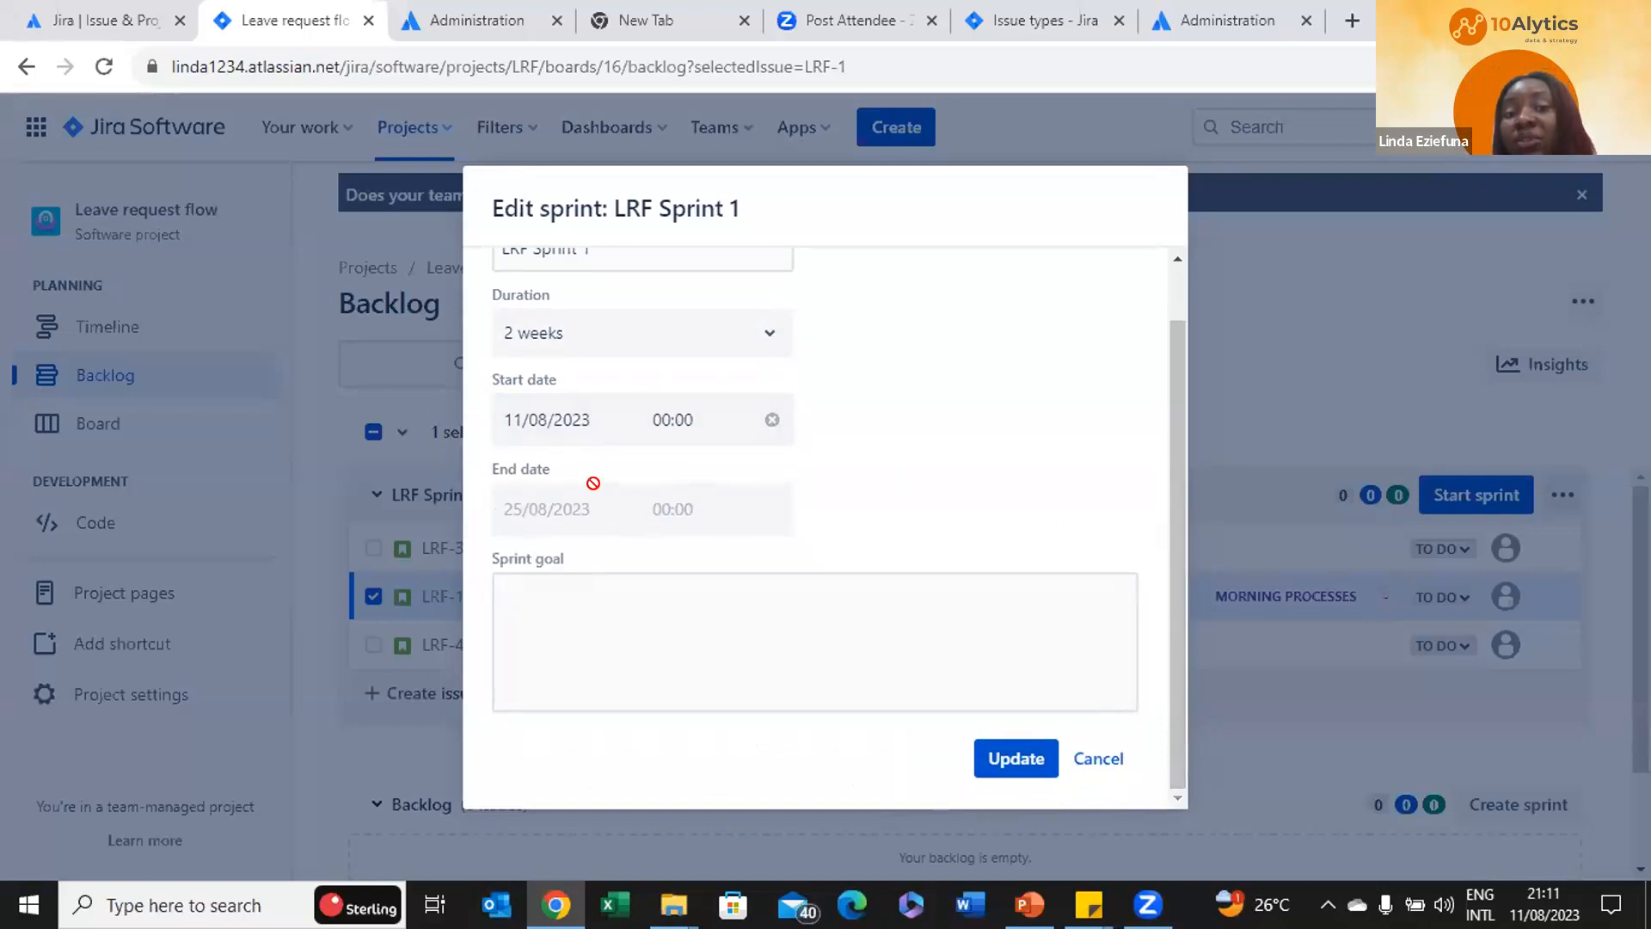
click(682, 420)
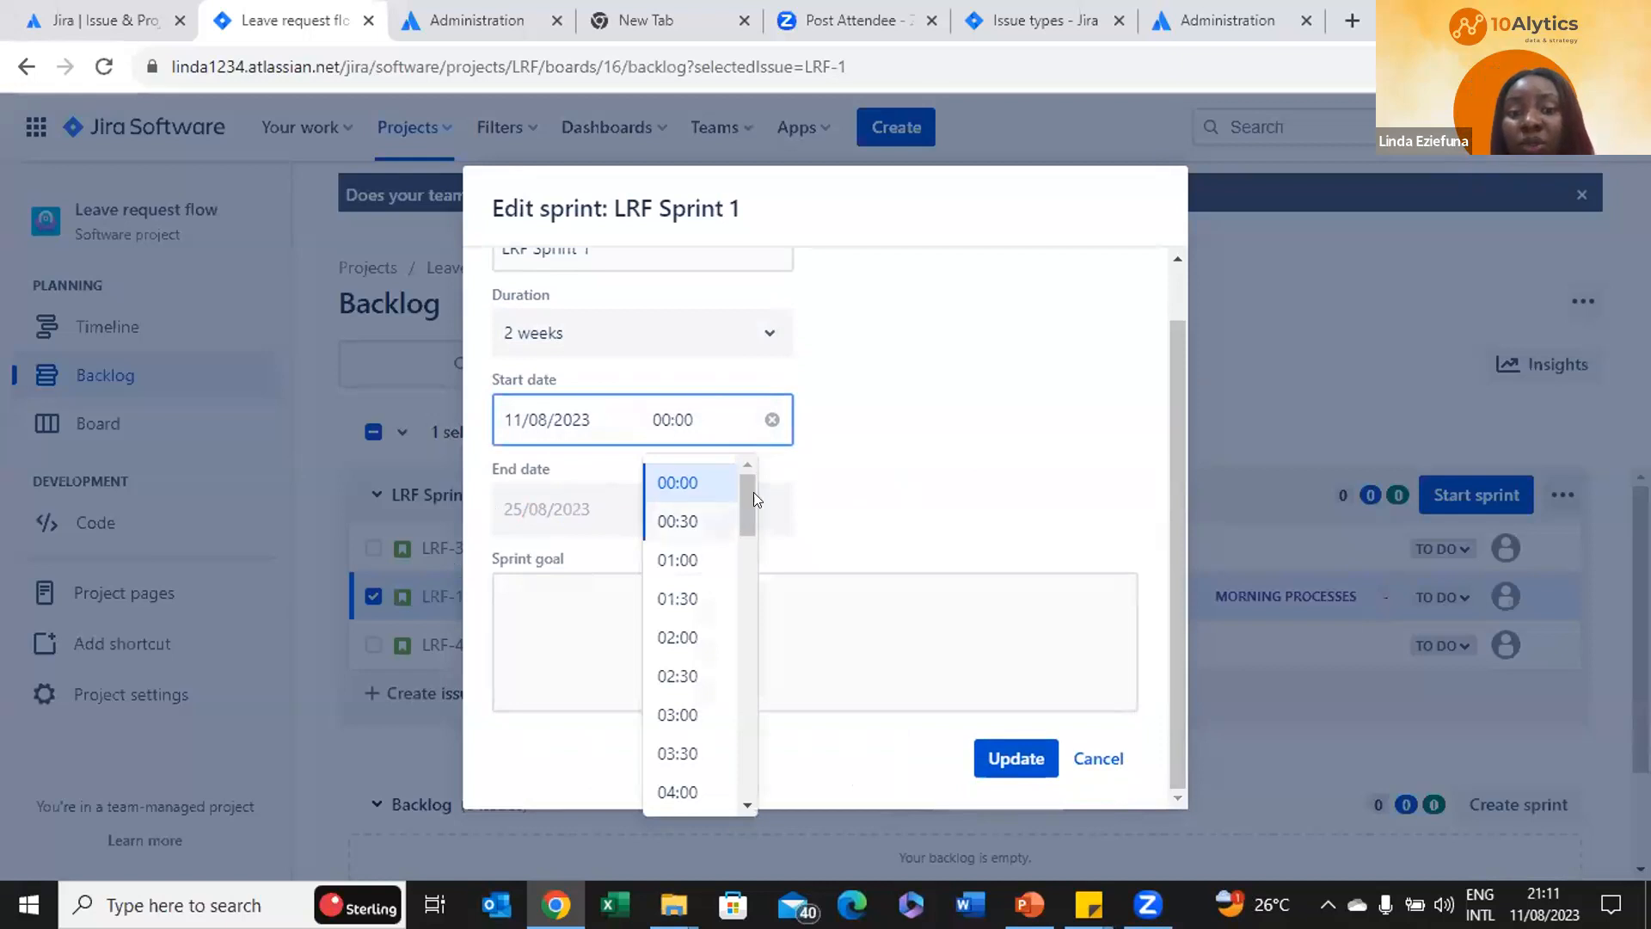
drag(741, 495, 745, 600)
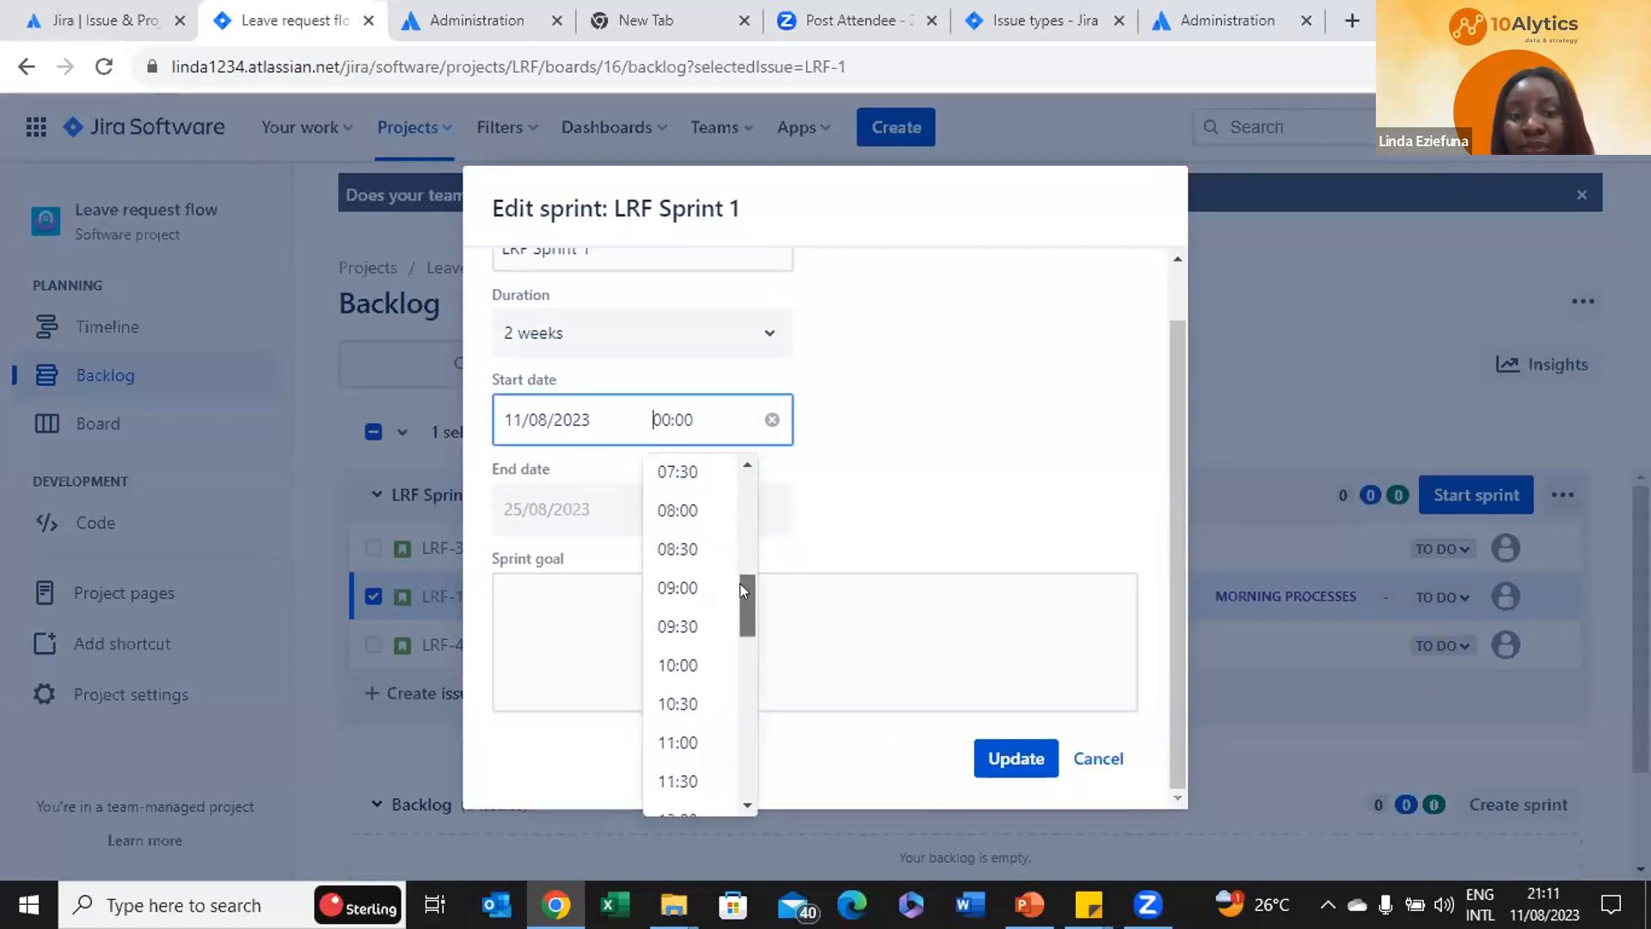
click(695, 511)
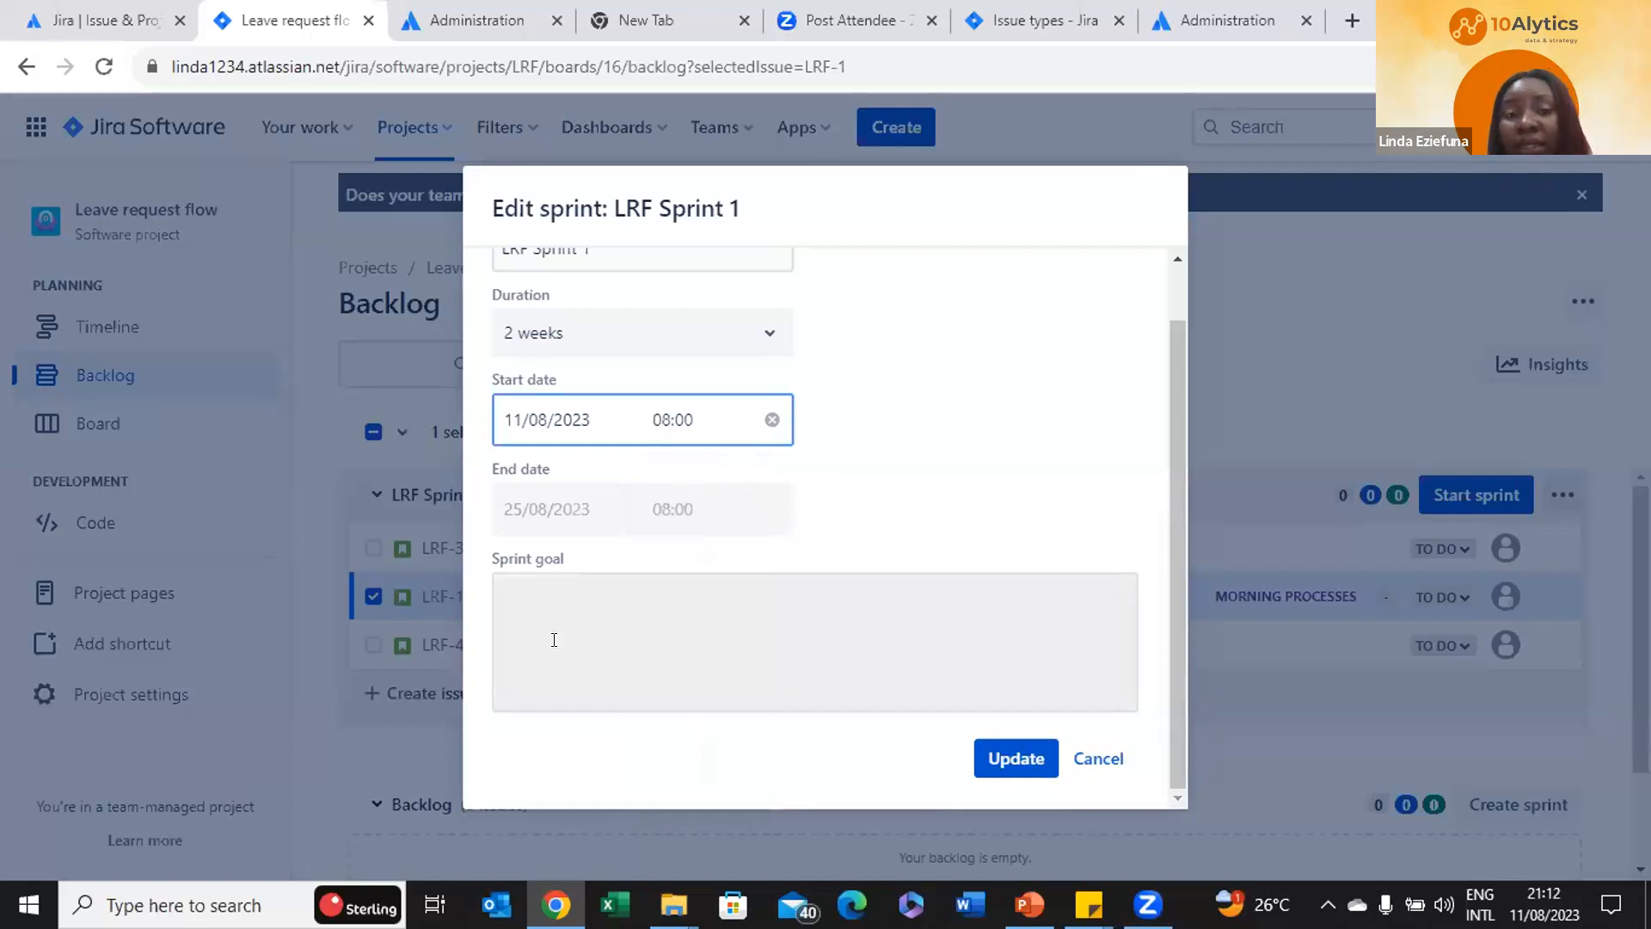
Write the sprint goal about identifying productive and non-productive morning time by sprint end
click(523, 595)
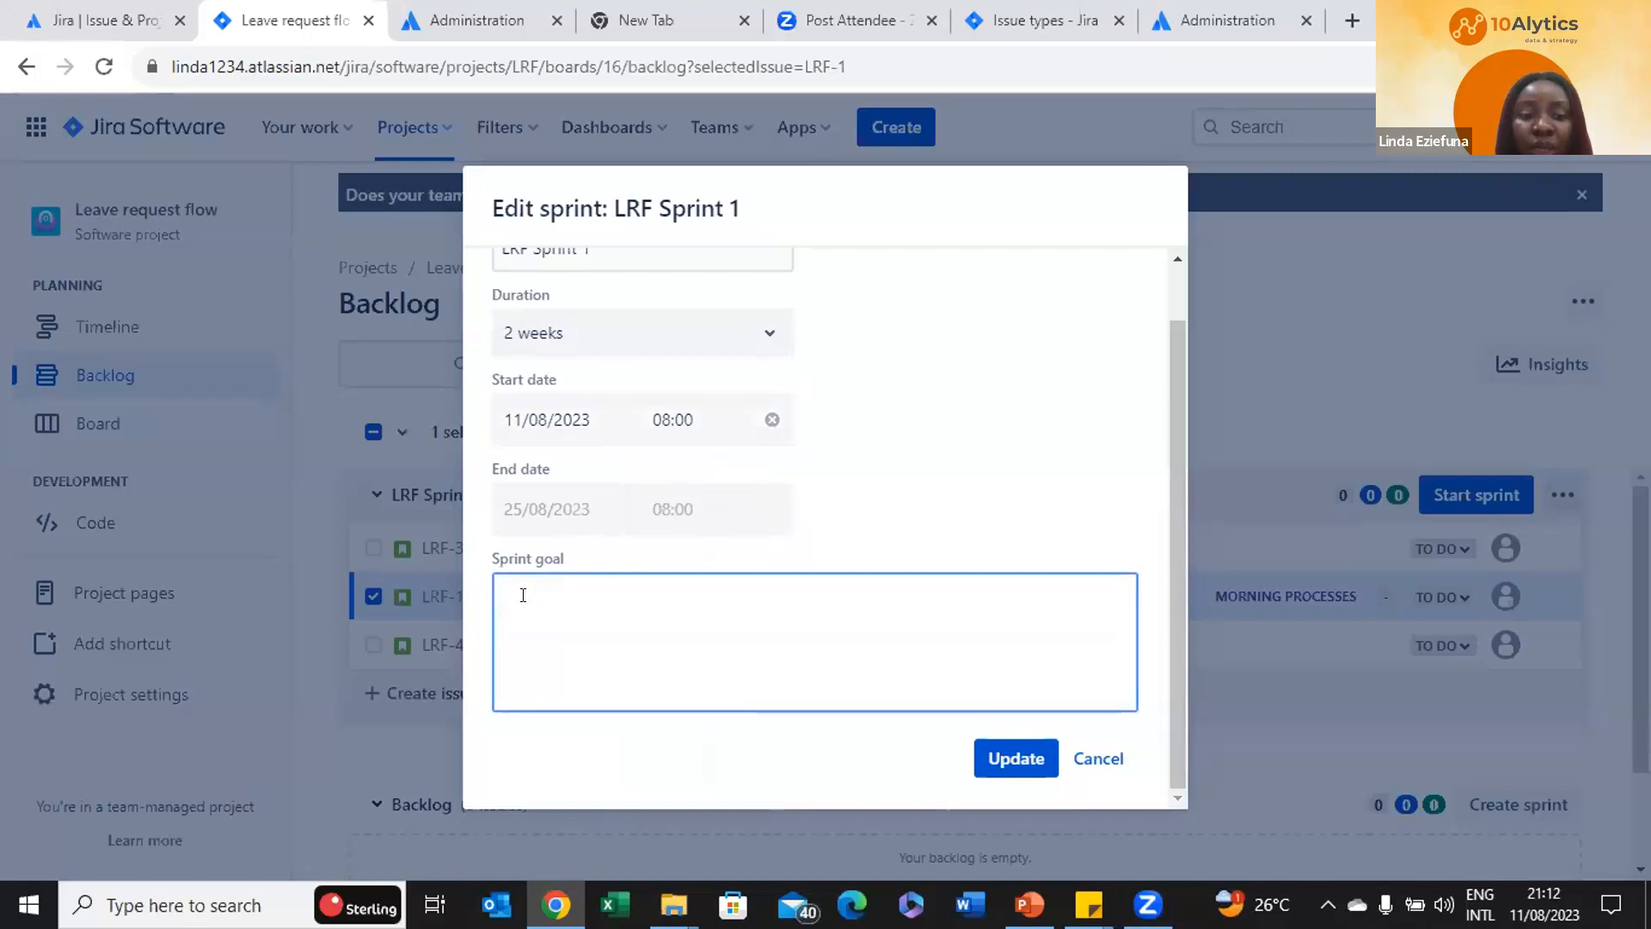
text(At the )
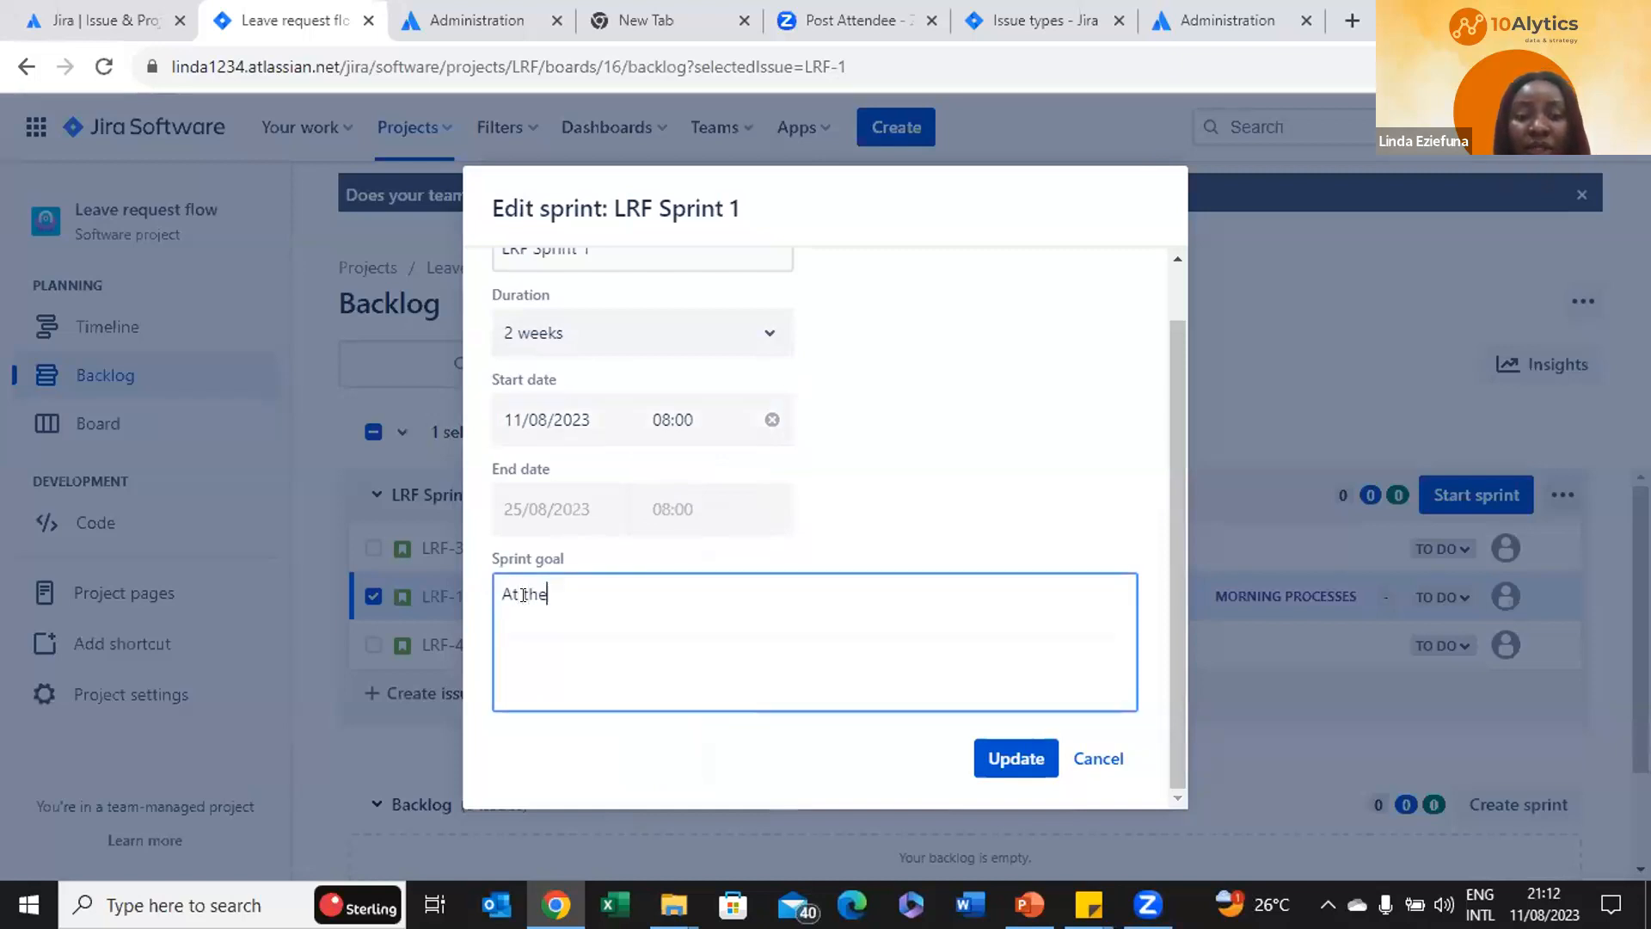
text(end of the sprint period, we want to identify our prod)
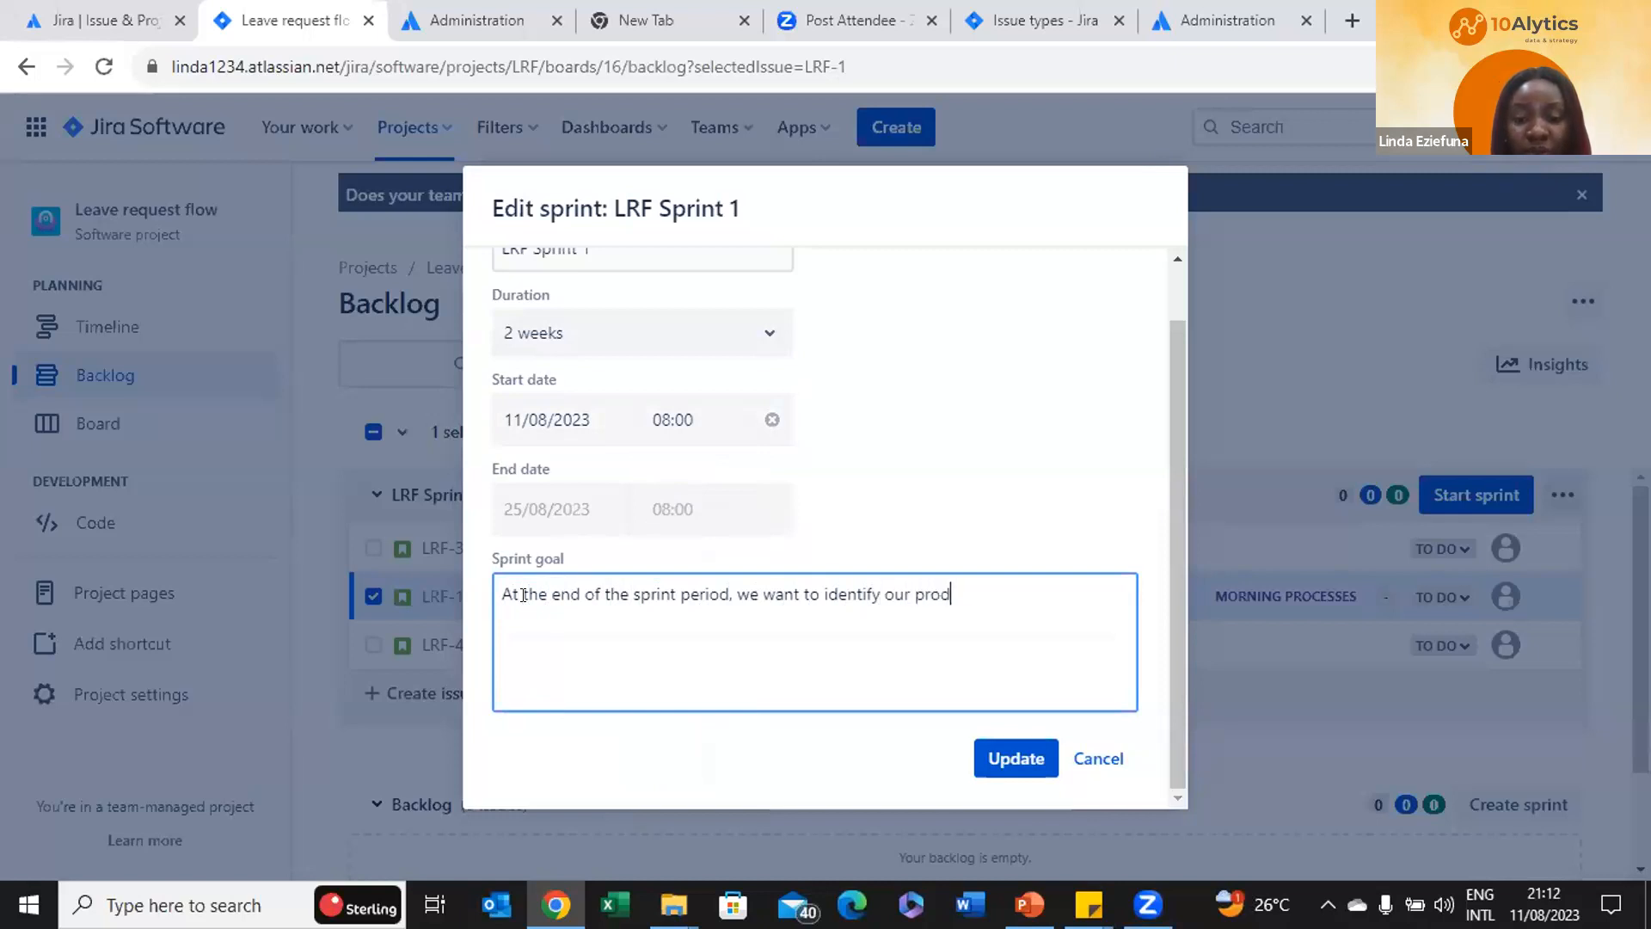
text(uctive and )
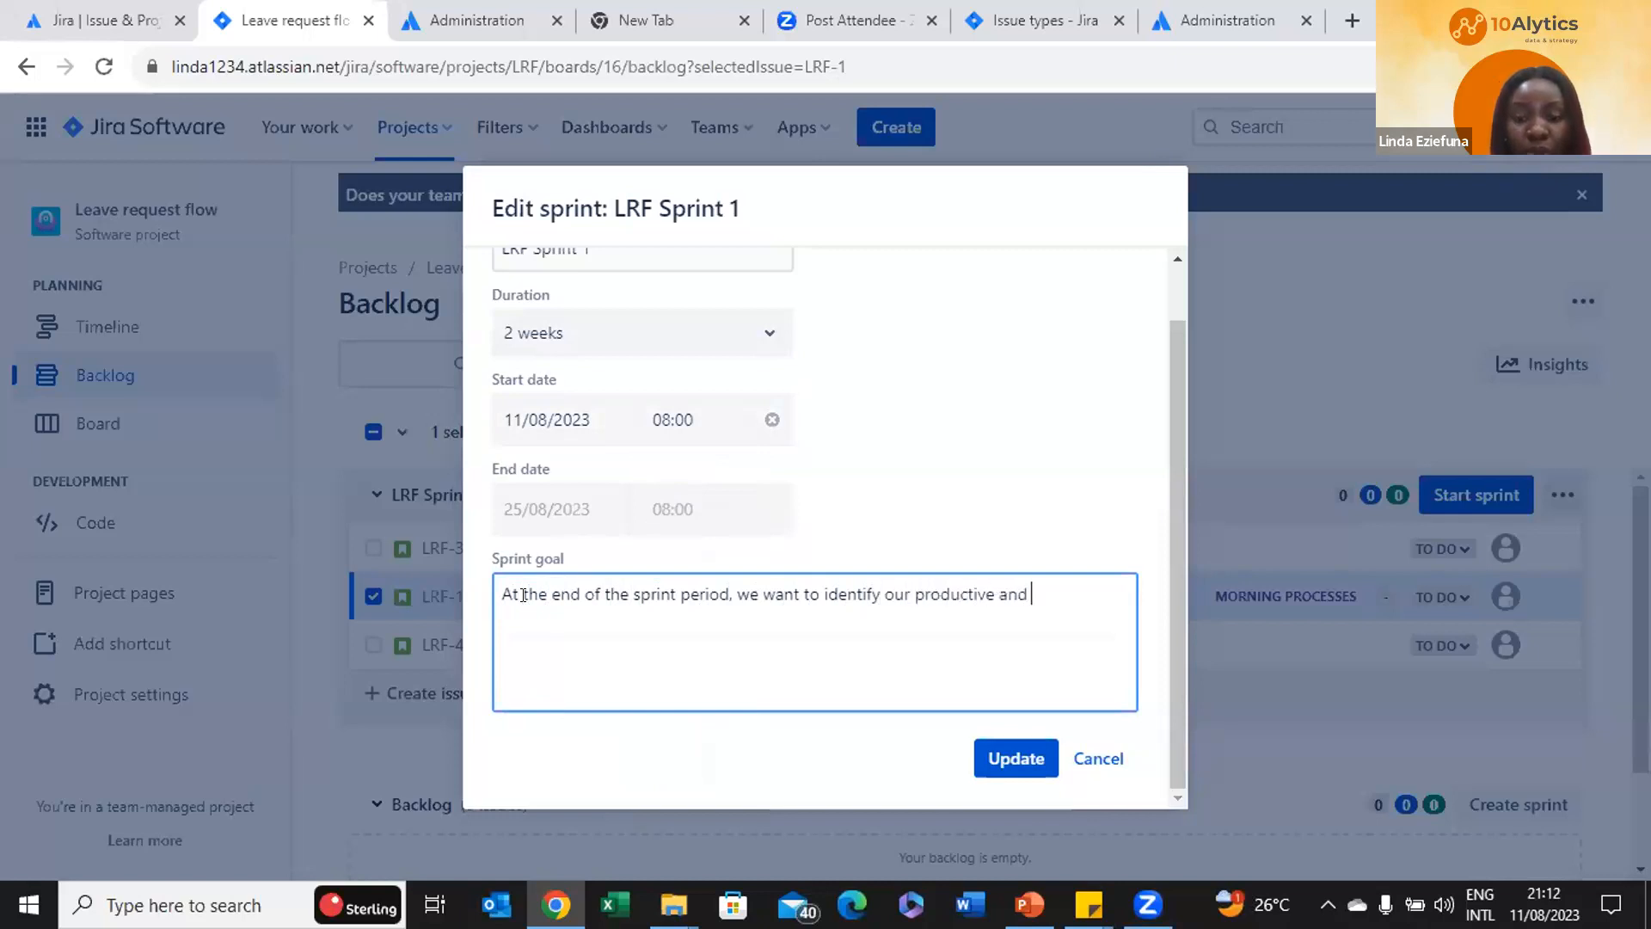
text(non-productive )
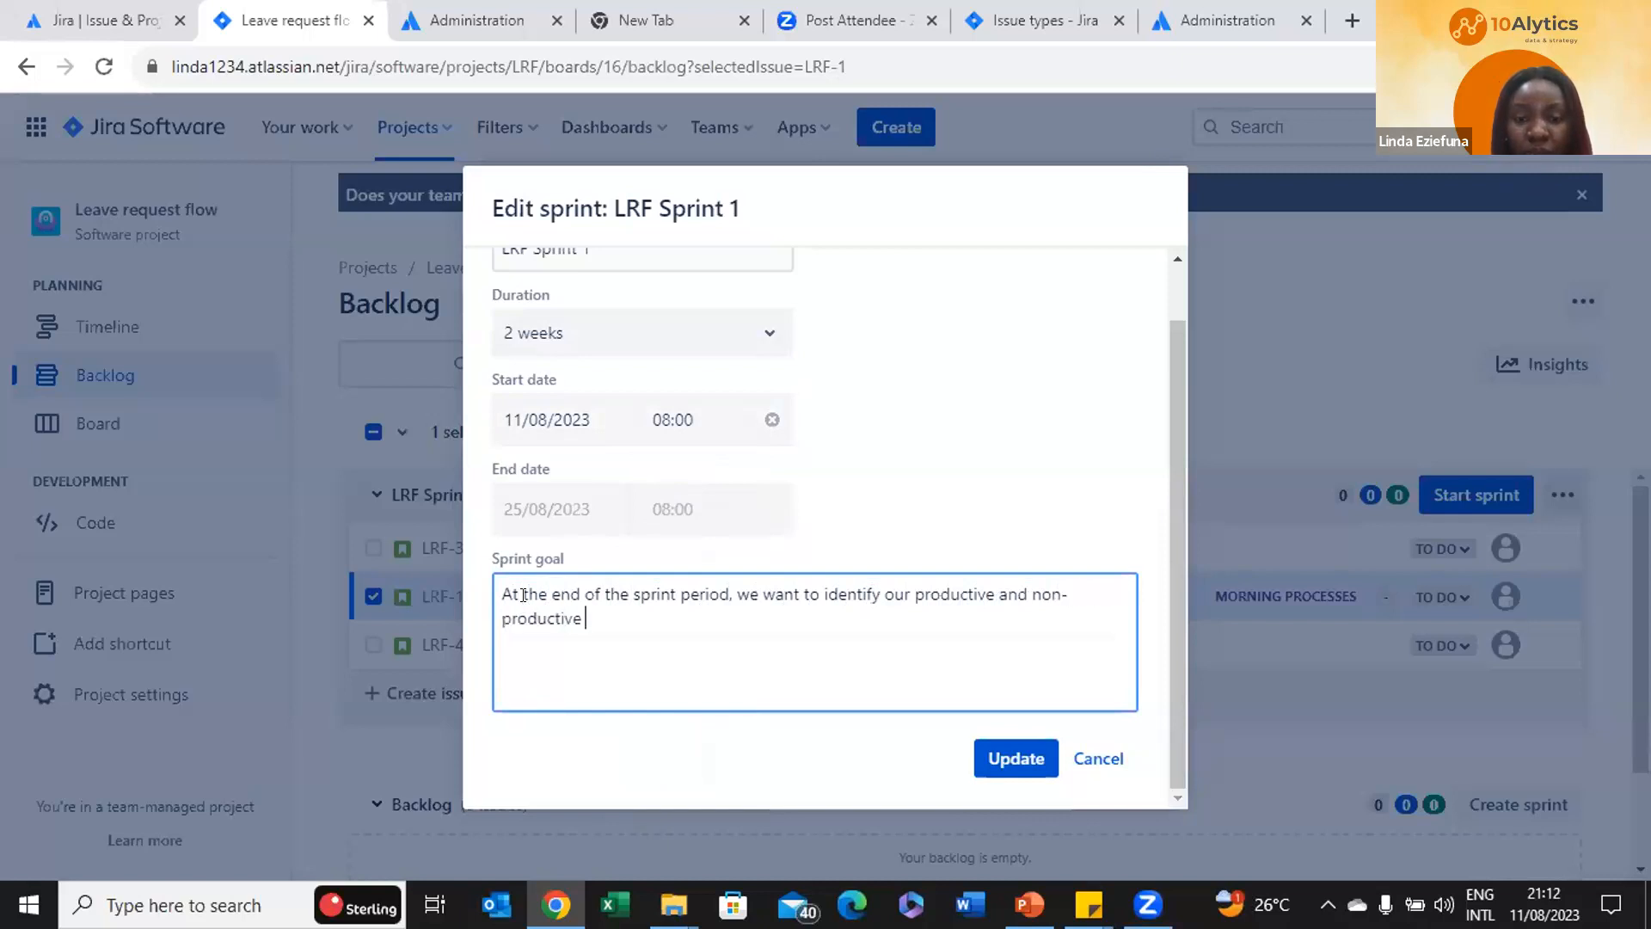
text(time s)
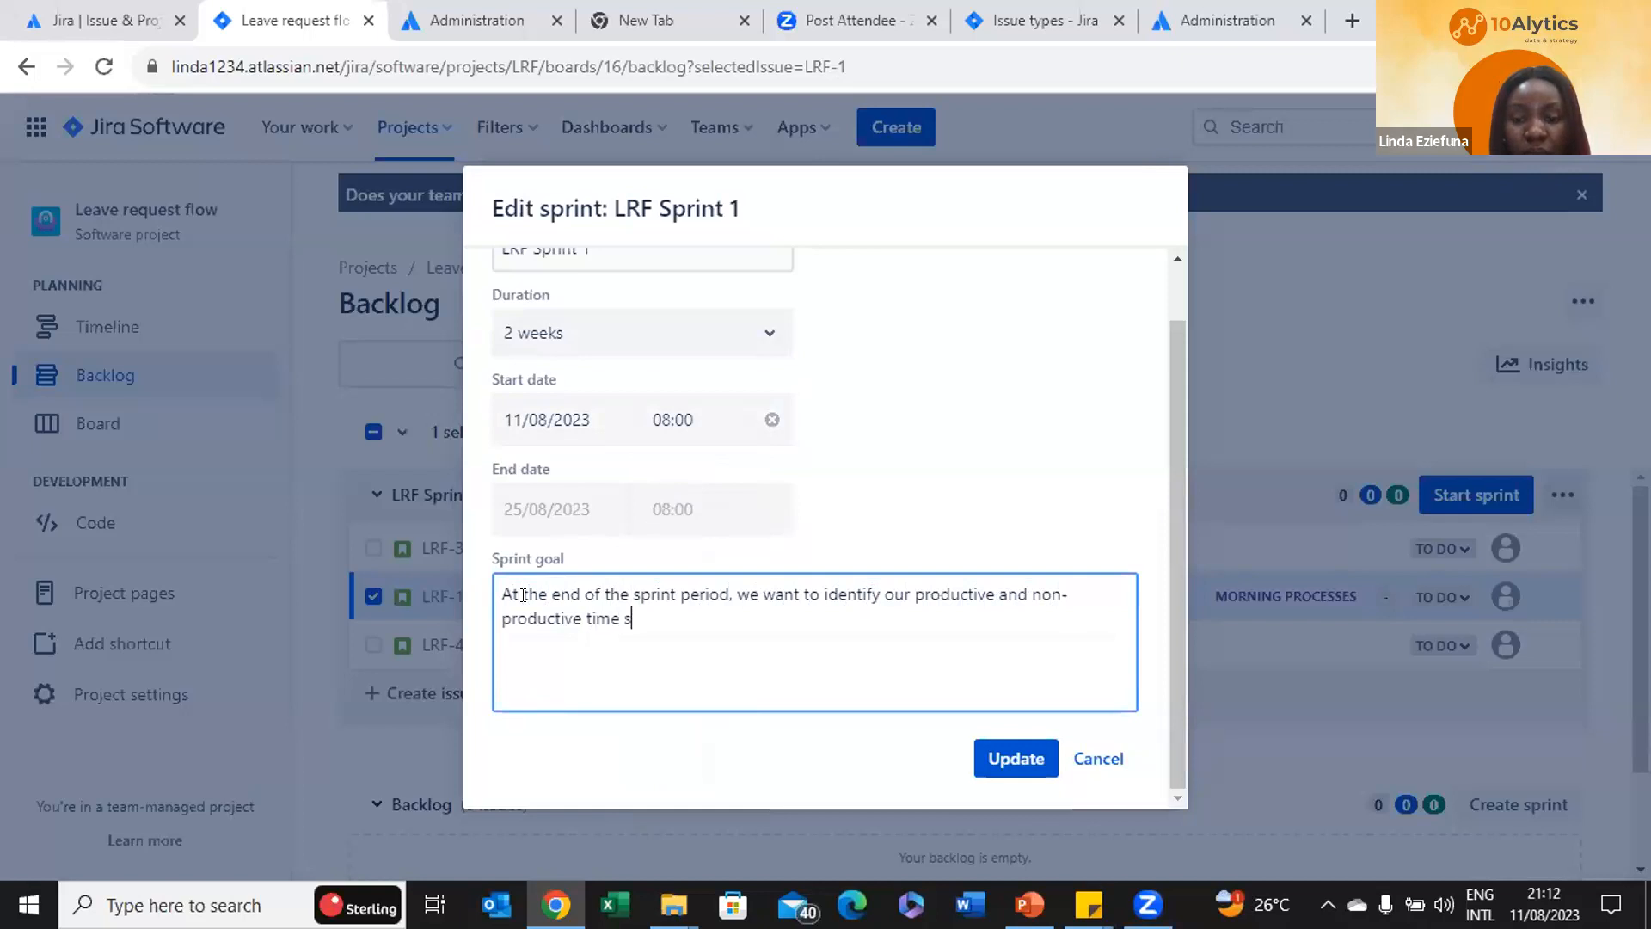
text(pent in th)
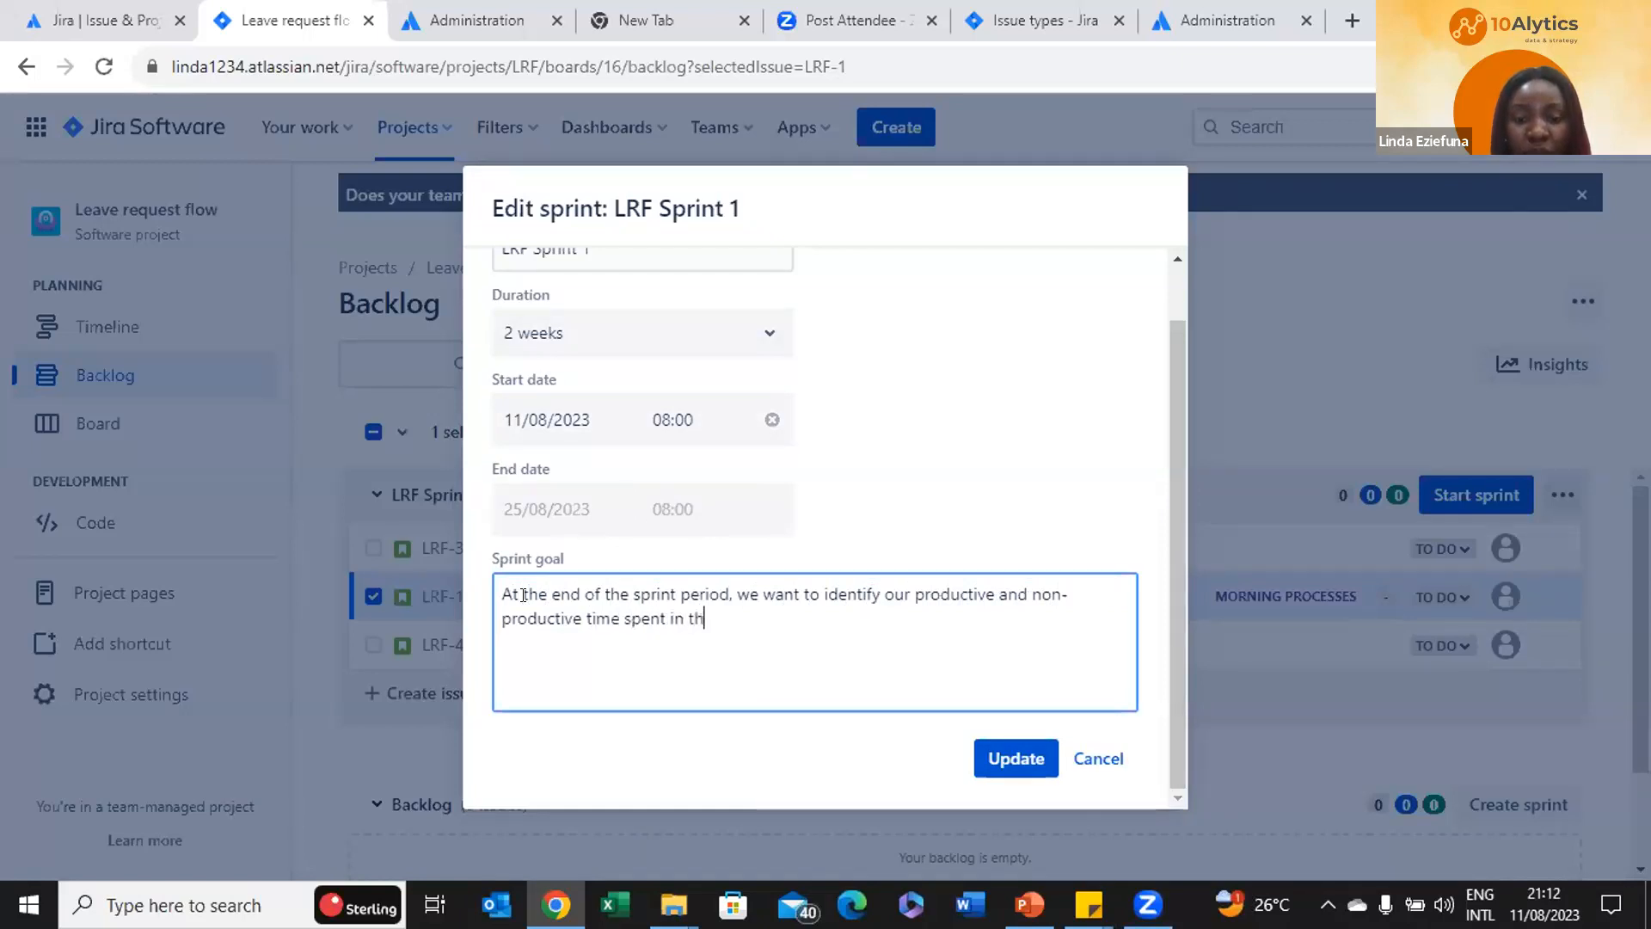
text(e morning.)
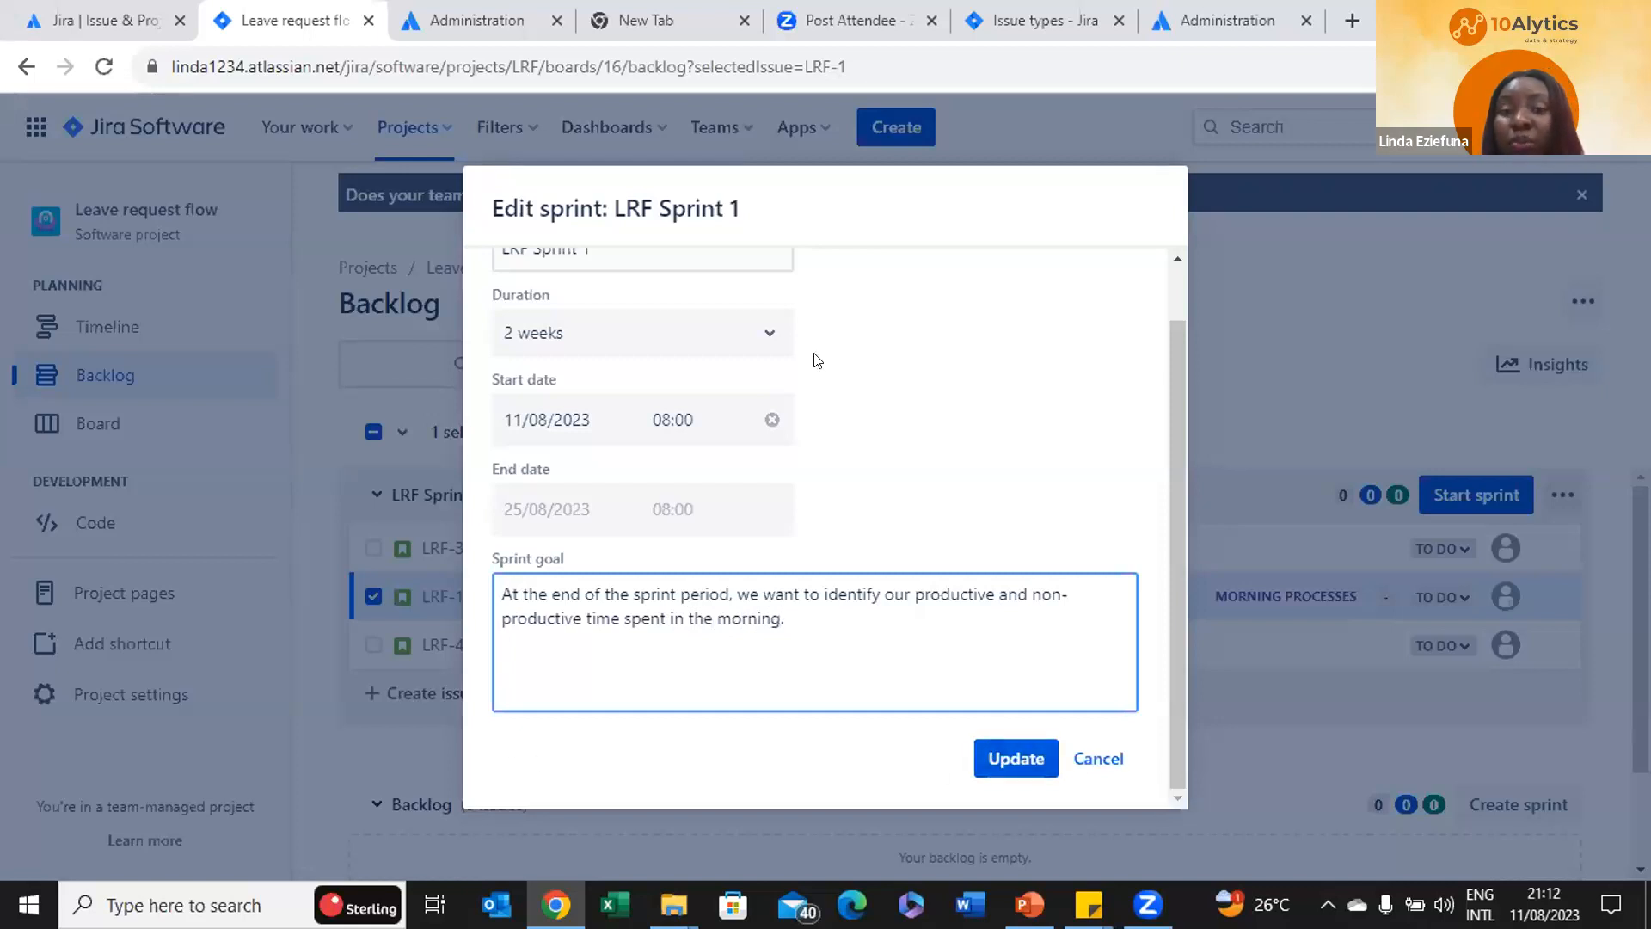
Update LRF Sprint 1 to save its goal and 11 Aug – 25 Aug dates
click(1040, 762)
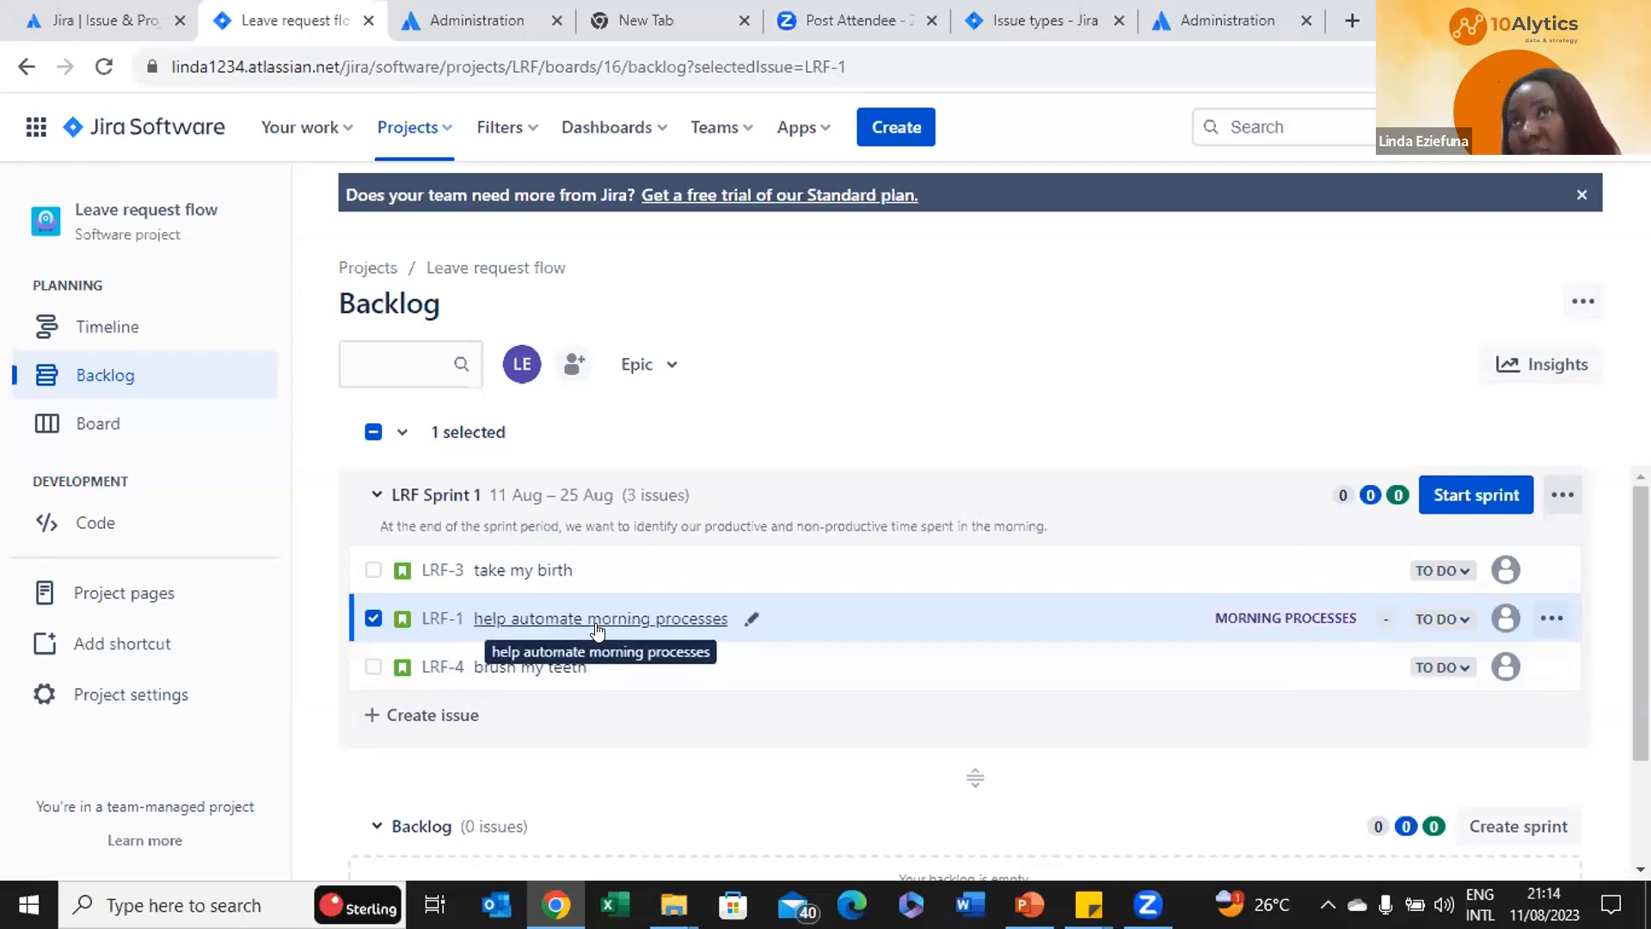
Start LRF Sprint 1 with its three To Do issues
click(1472, 503)
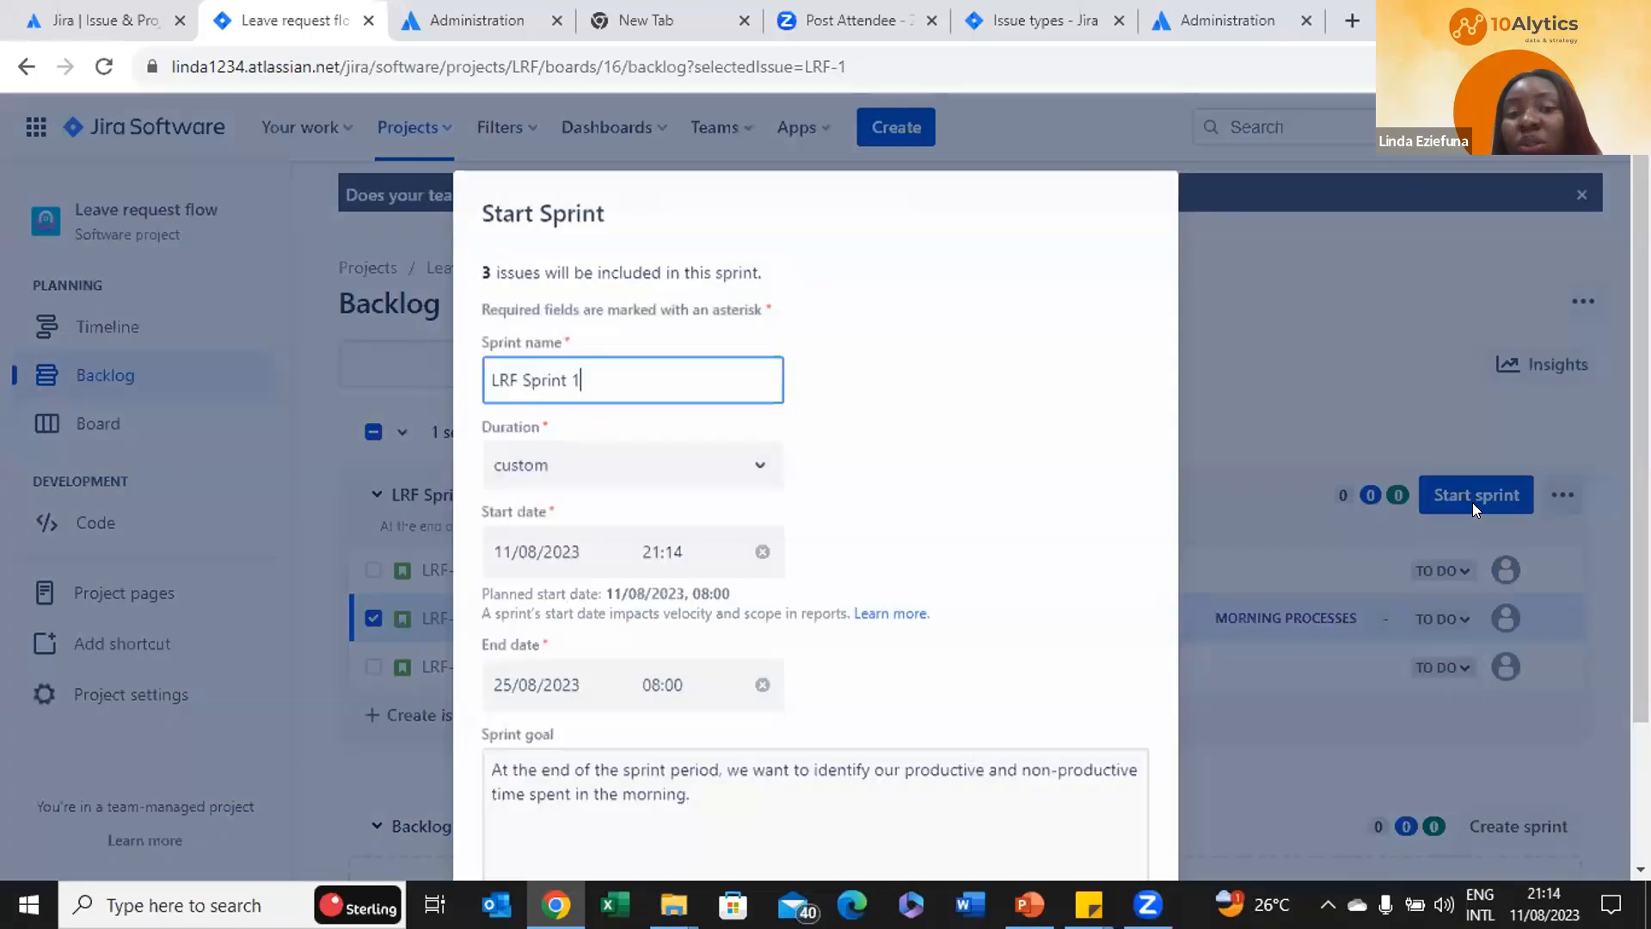
scroll(1593, 483, down, 2)
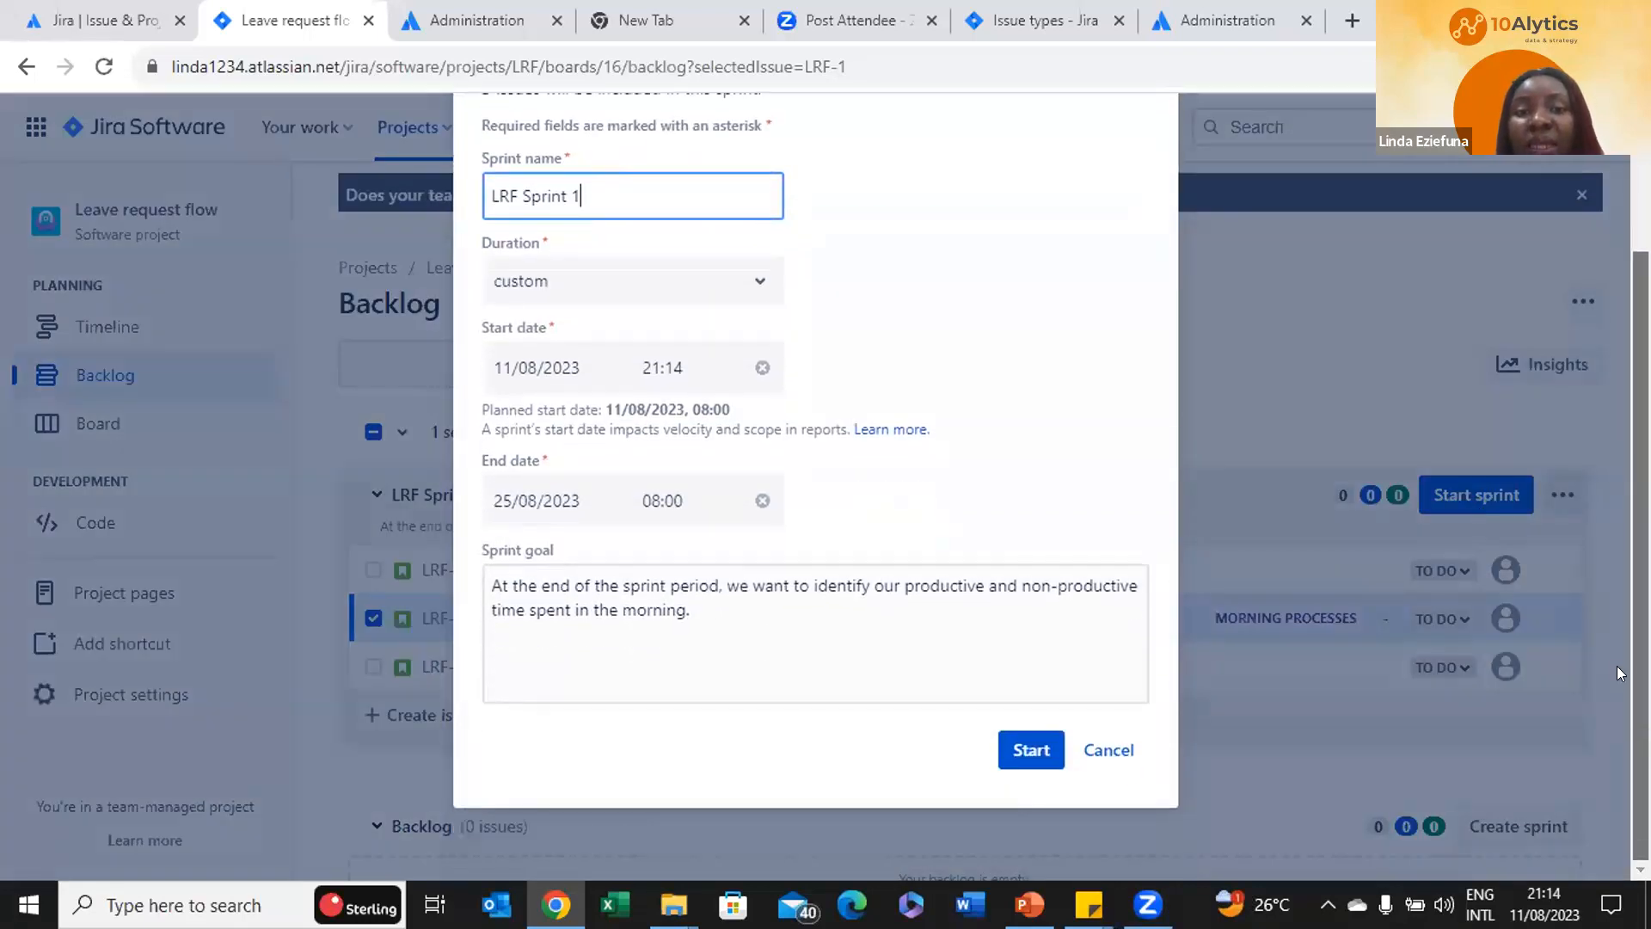
scroll(1619, 656, up, 1)
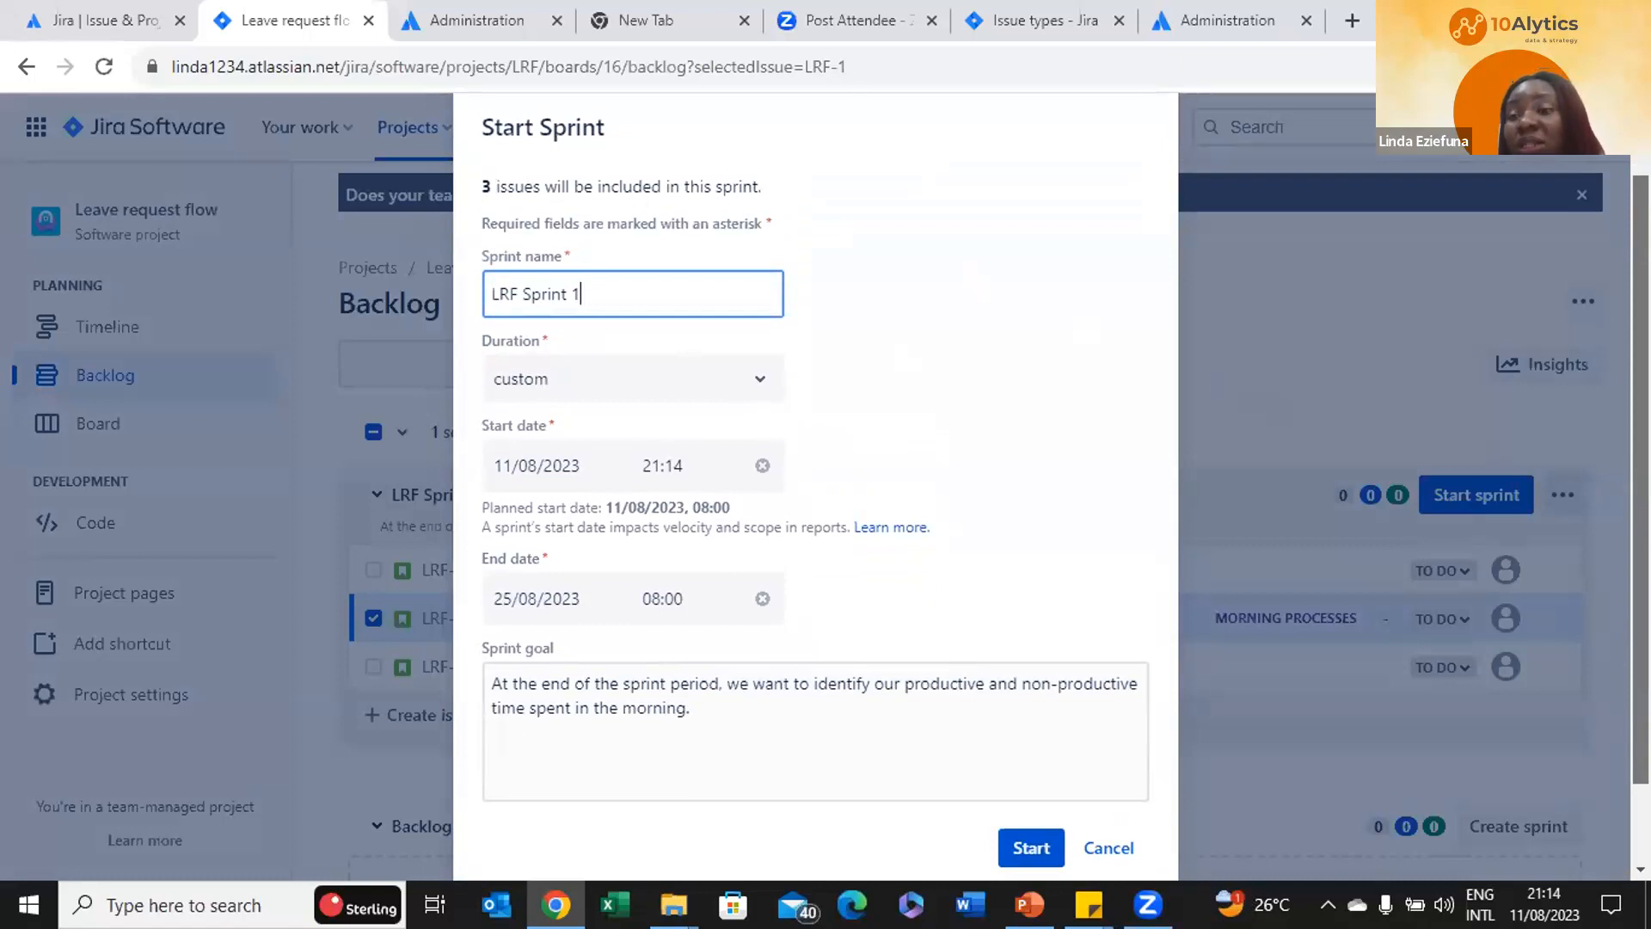
scroll(816, 516, down, 1)
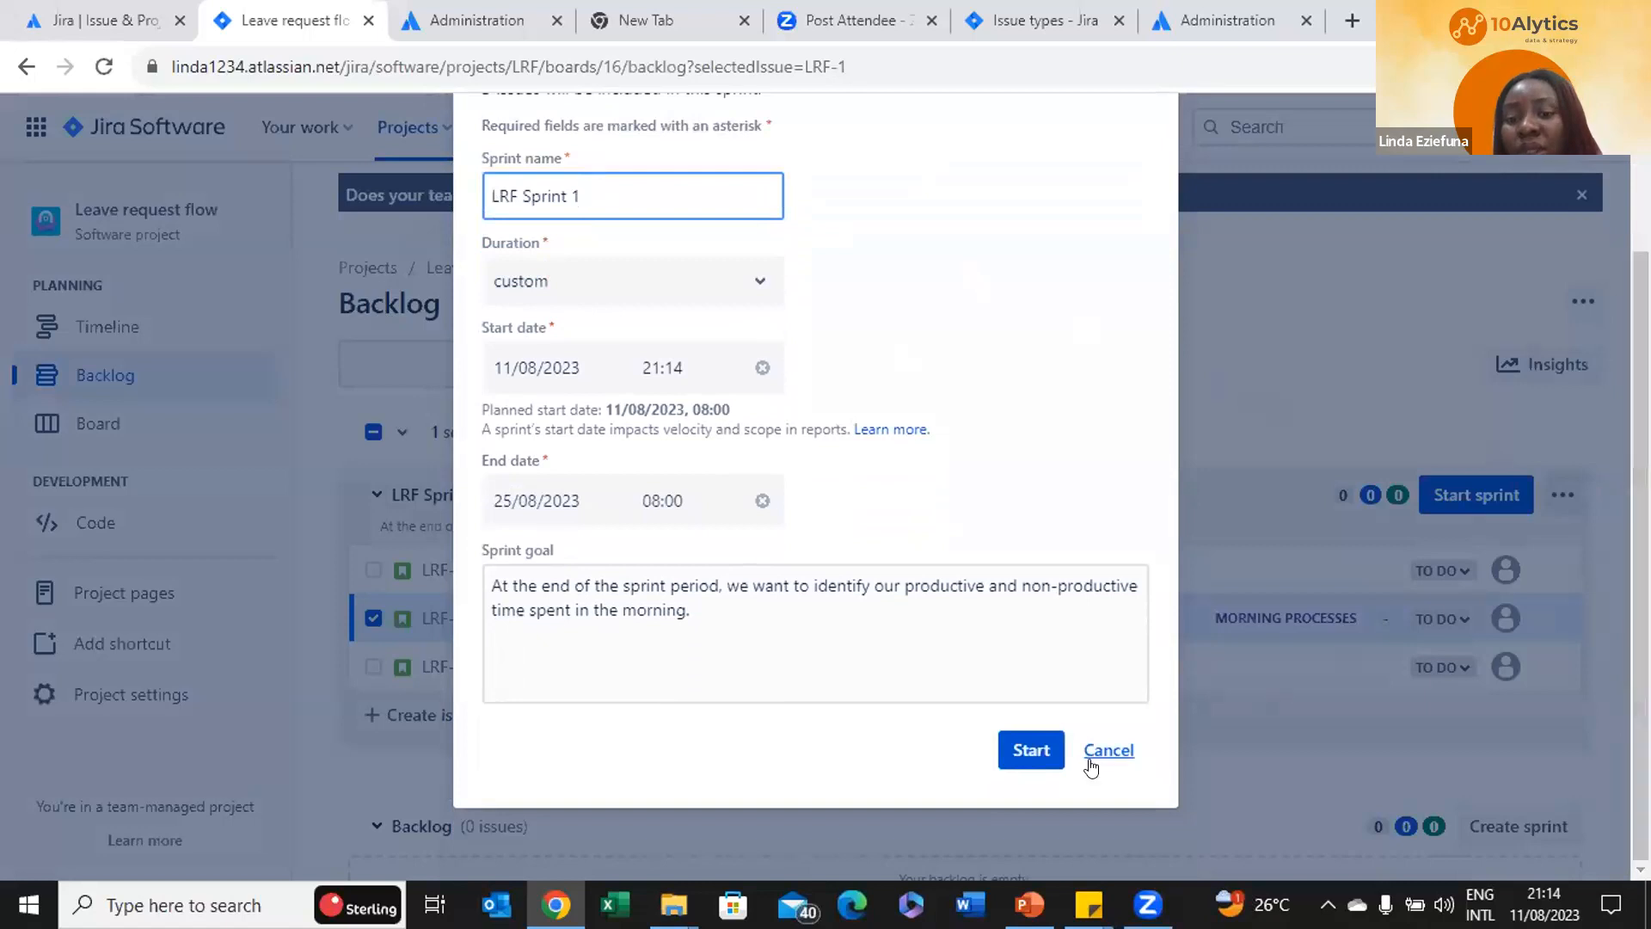
click(1014, 745)
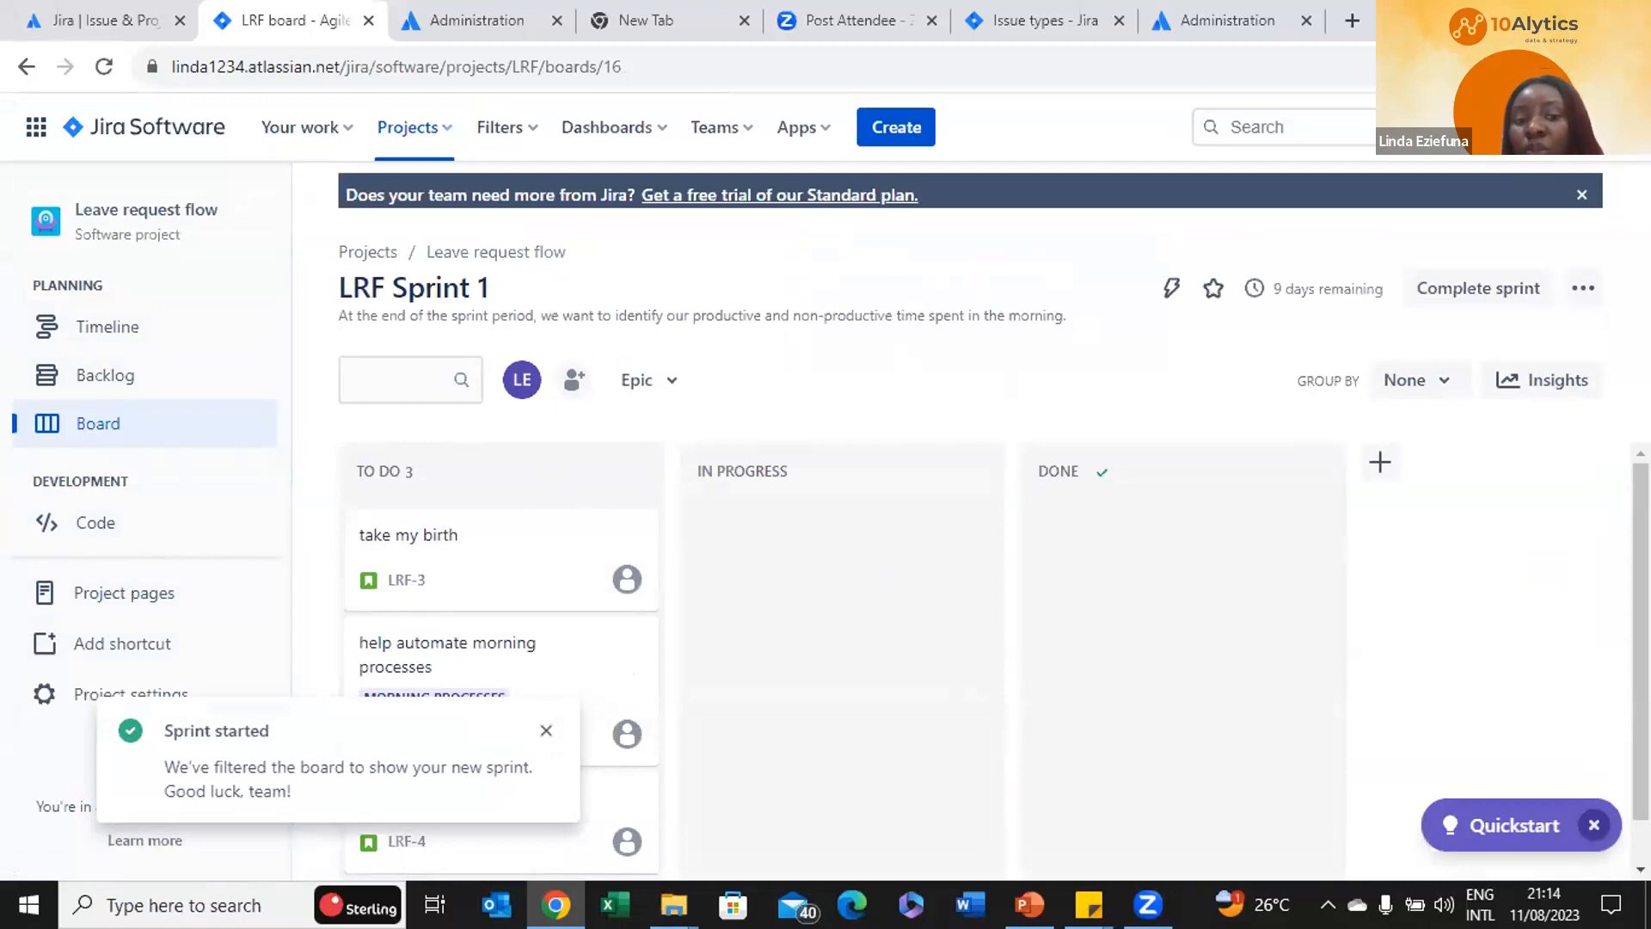
Rename the To Do board column to In Development
click(544, 730)
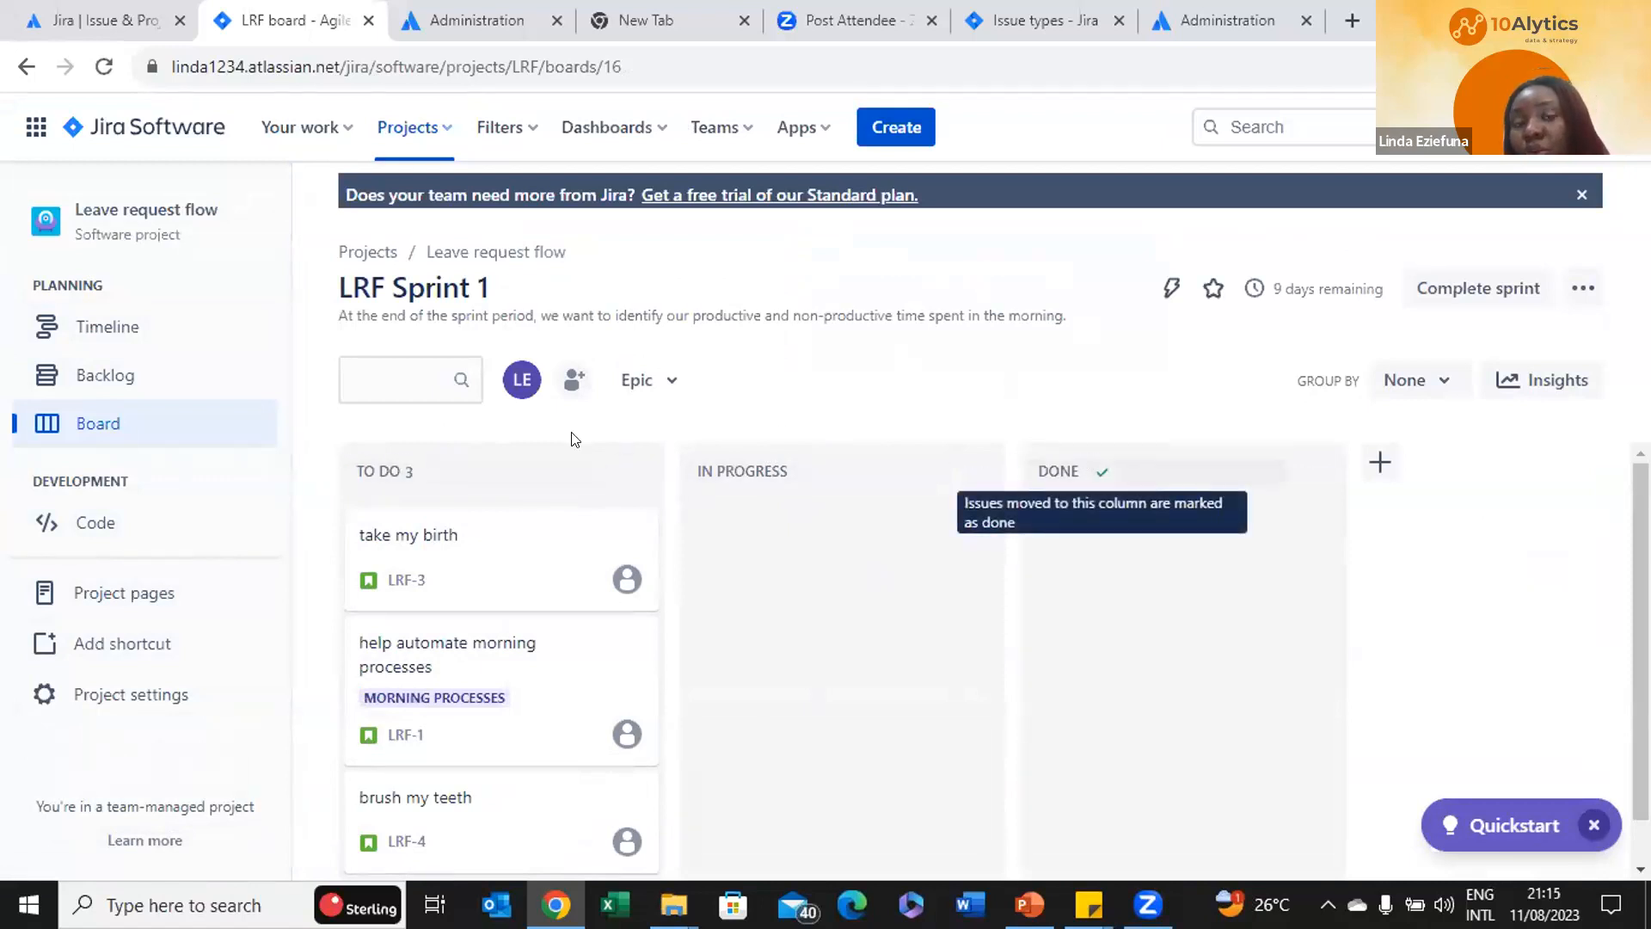
double_click(437, 459)
key(BackSpace)
key(BackSpace)
key(BackSpace)
key(BackSpace)
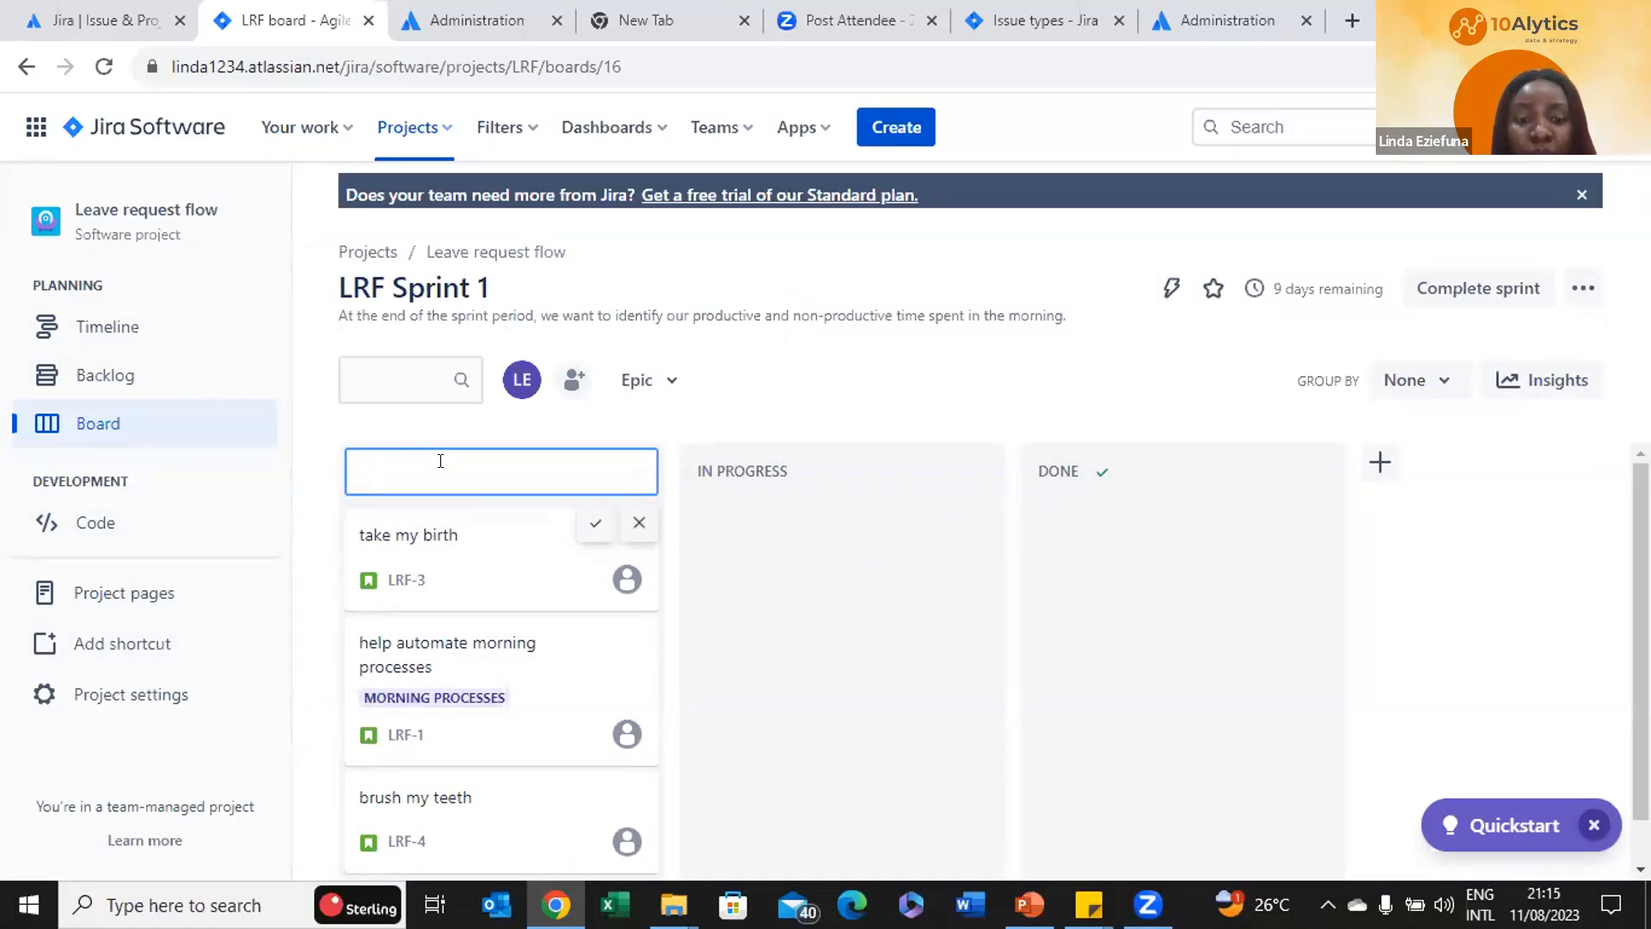
text(in deve)
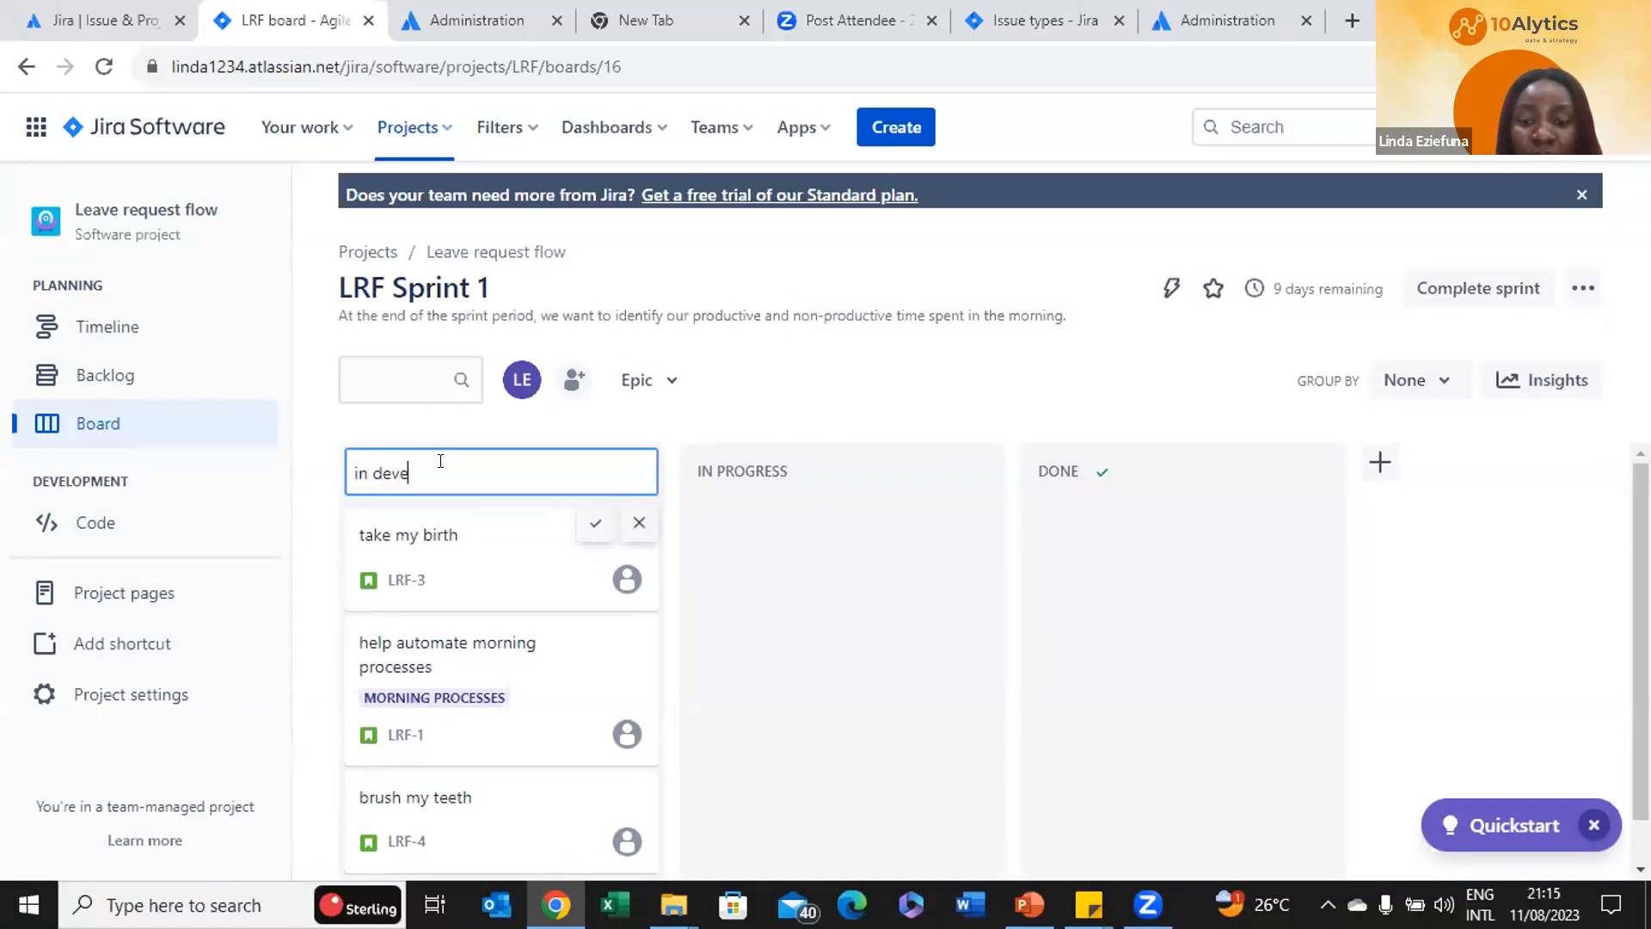
text(lopment)
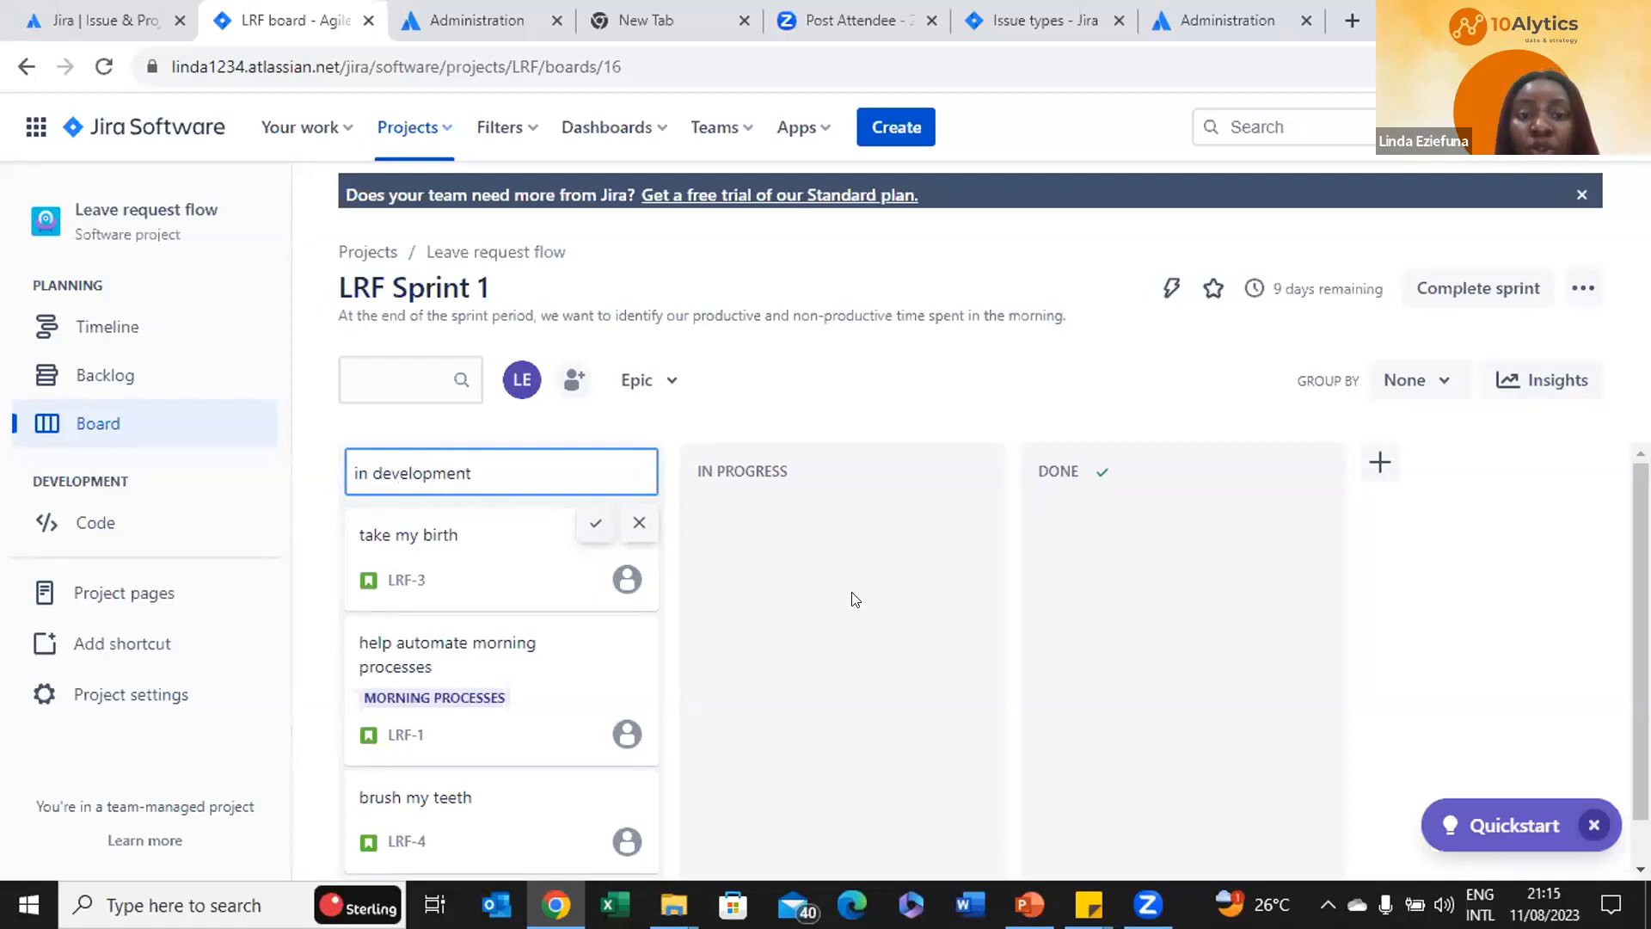
key(Return)
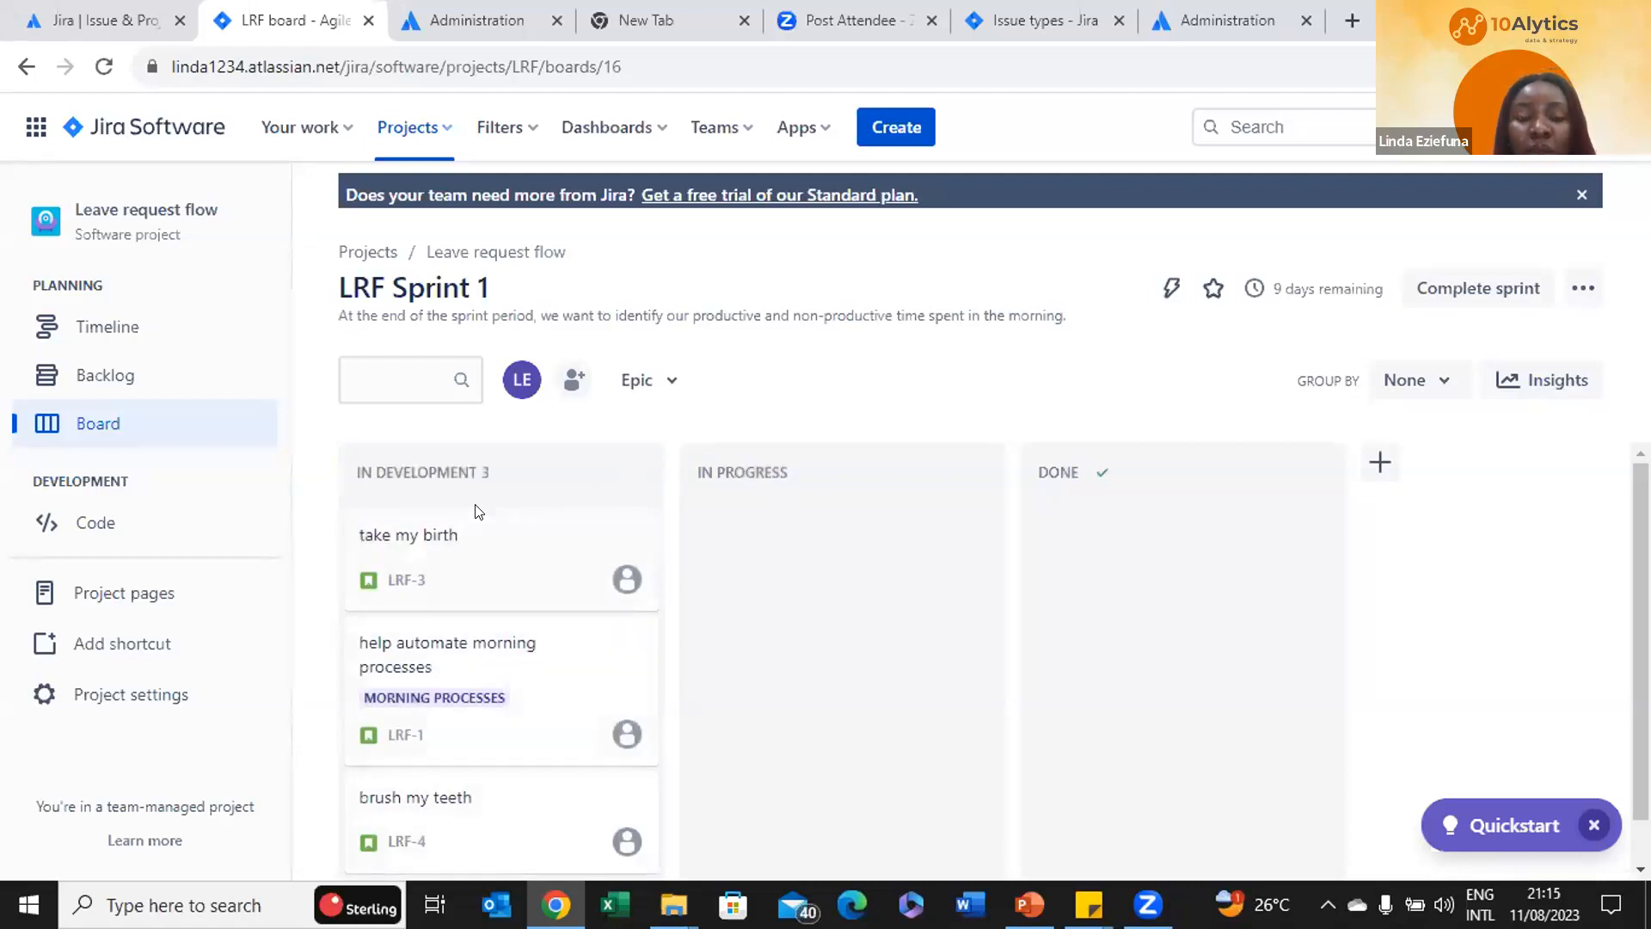
Rename In Progress to With the QA and move LRF-3 (take my birth) to Done
double_click(762, 474)
key(BackSpace)
key(BackSpace)
key(BackSpace)
key(BackSpace)
text(with the)
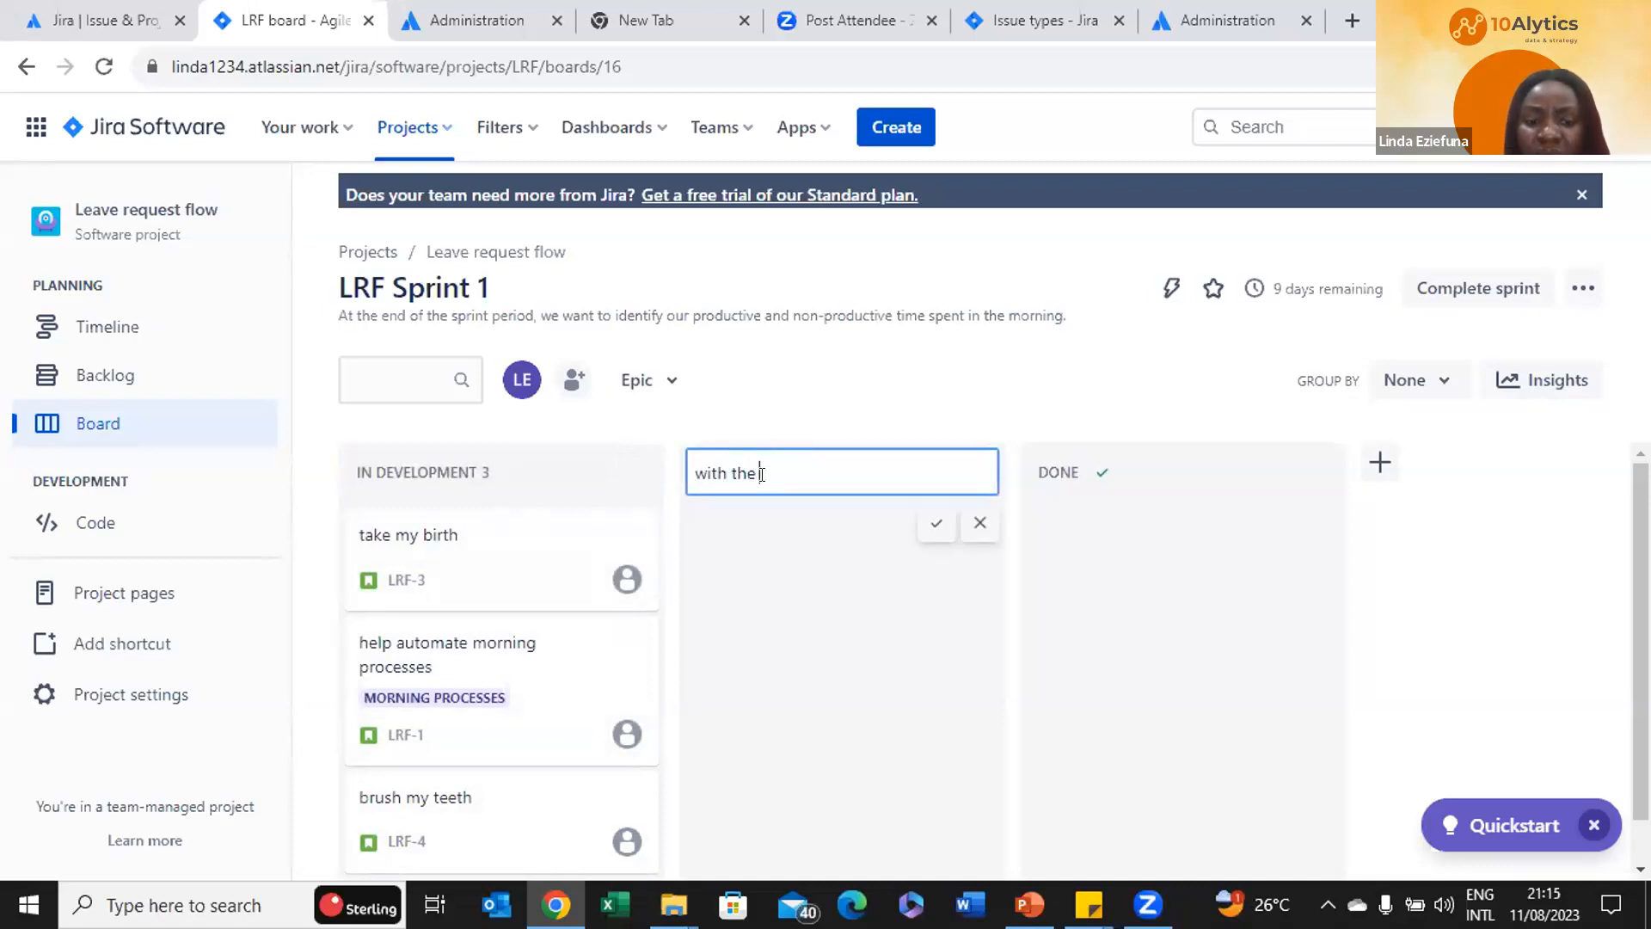
text( DA)
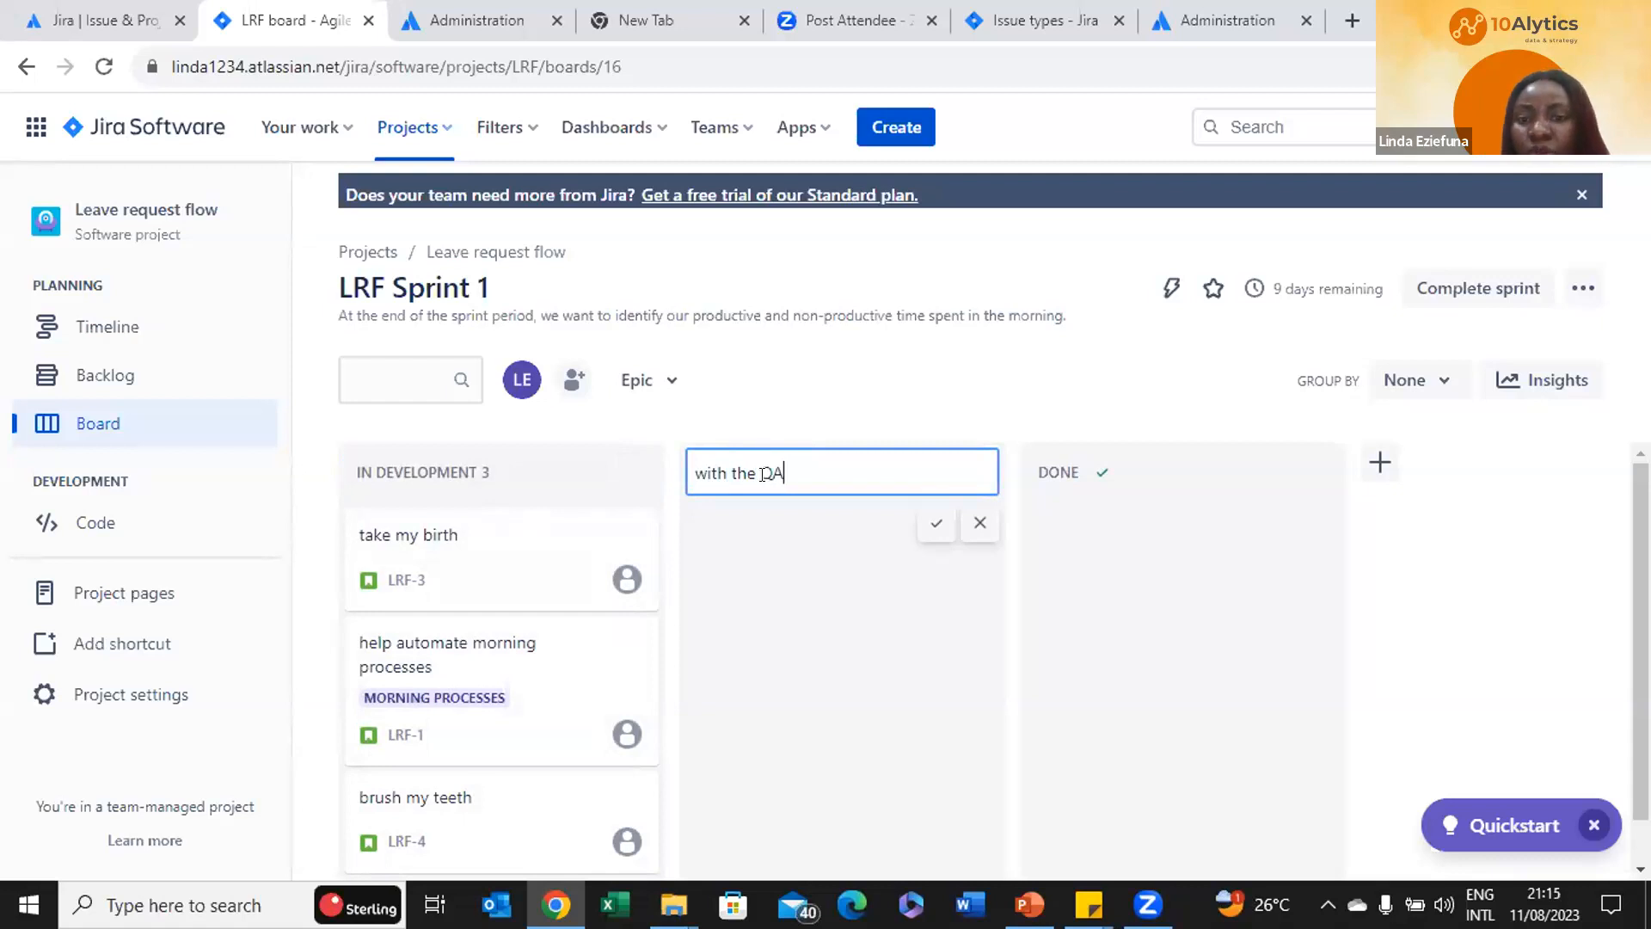
click(933, 525)
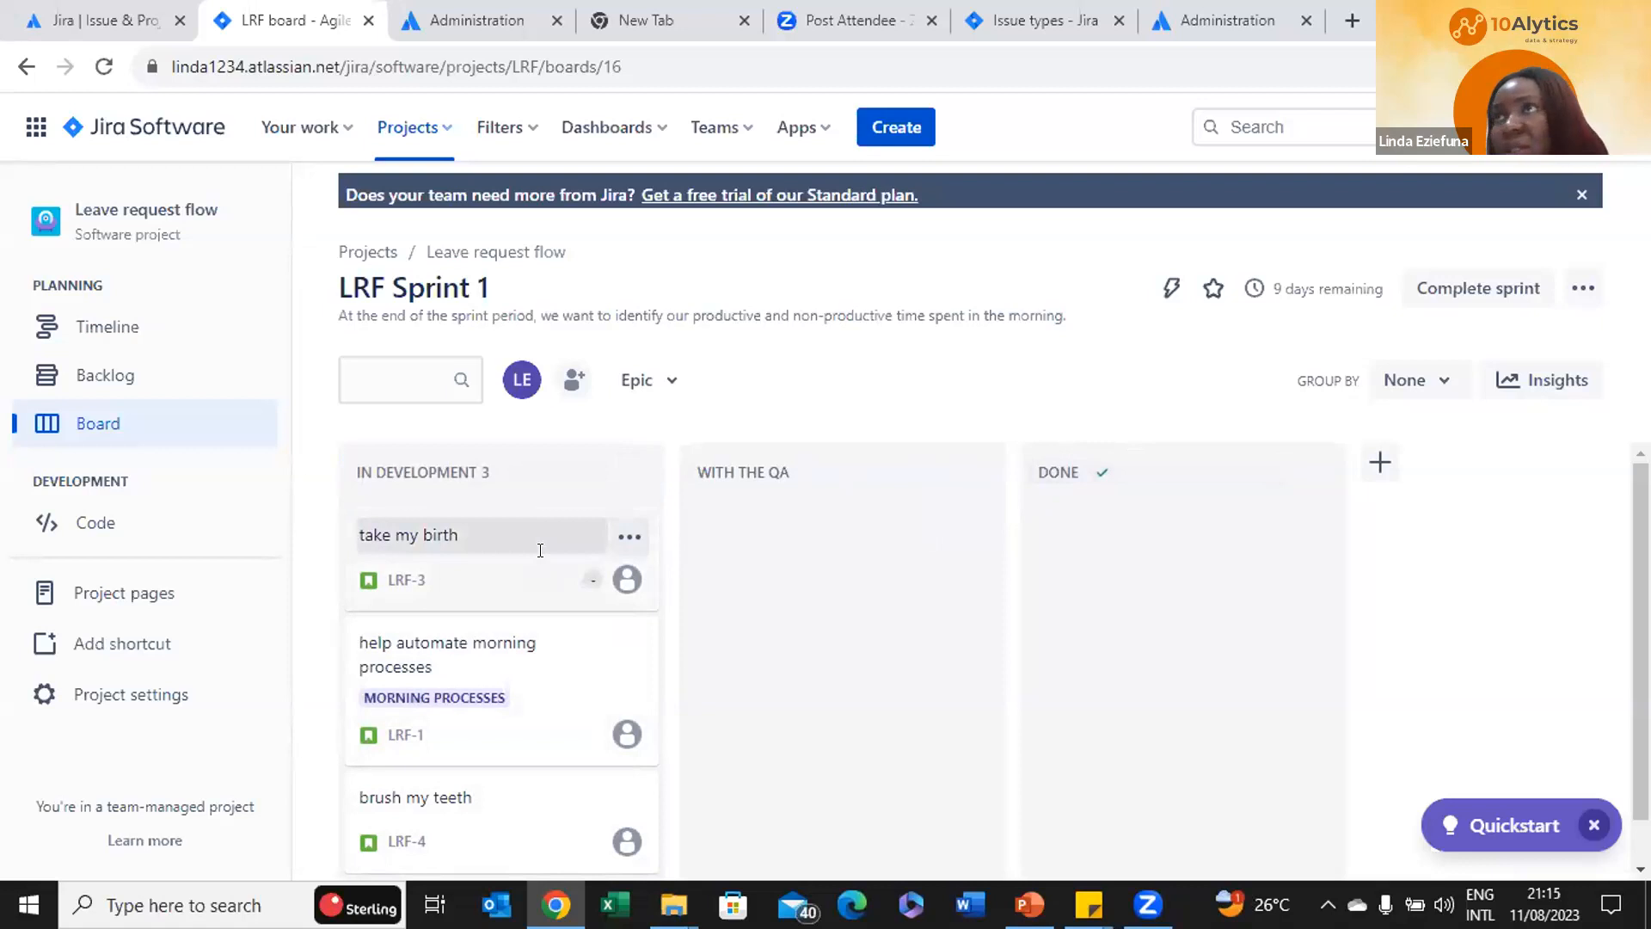
drag(528, 593, 1234, 592)
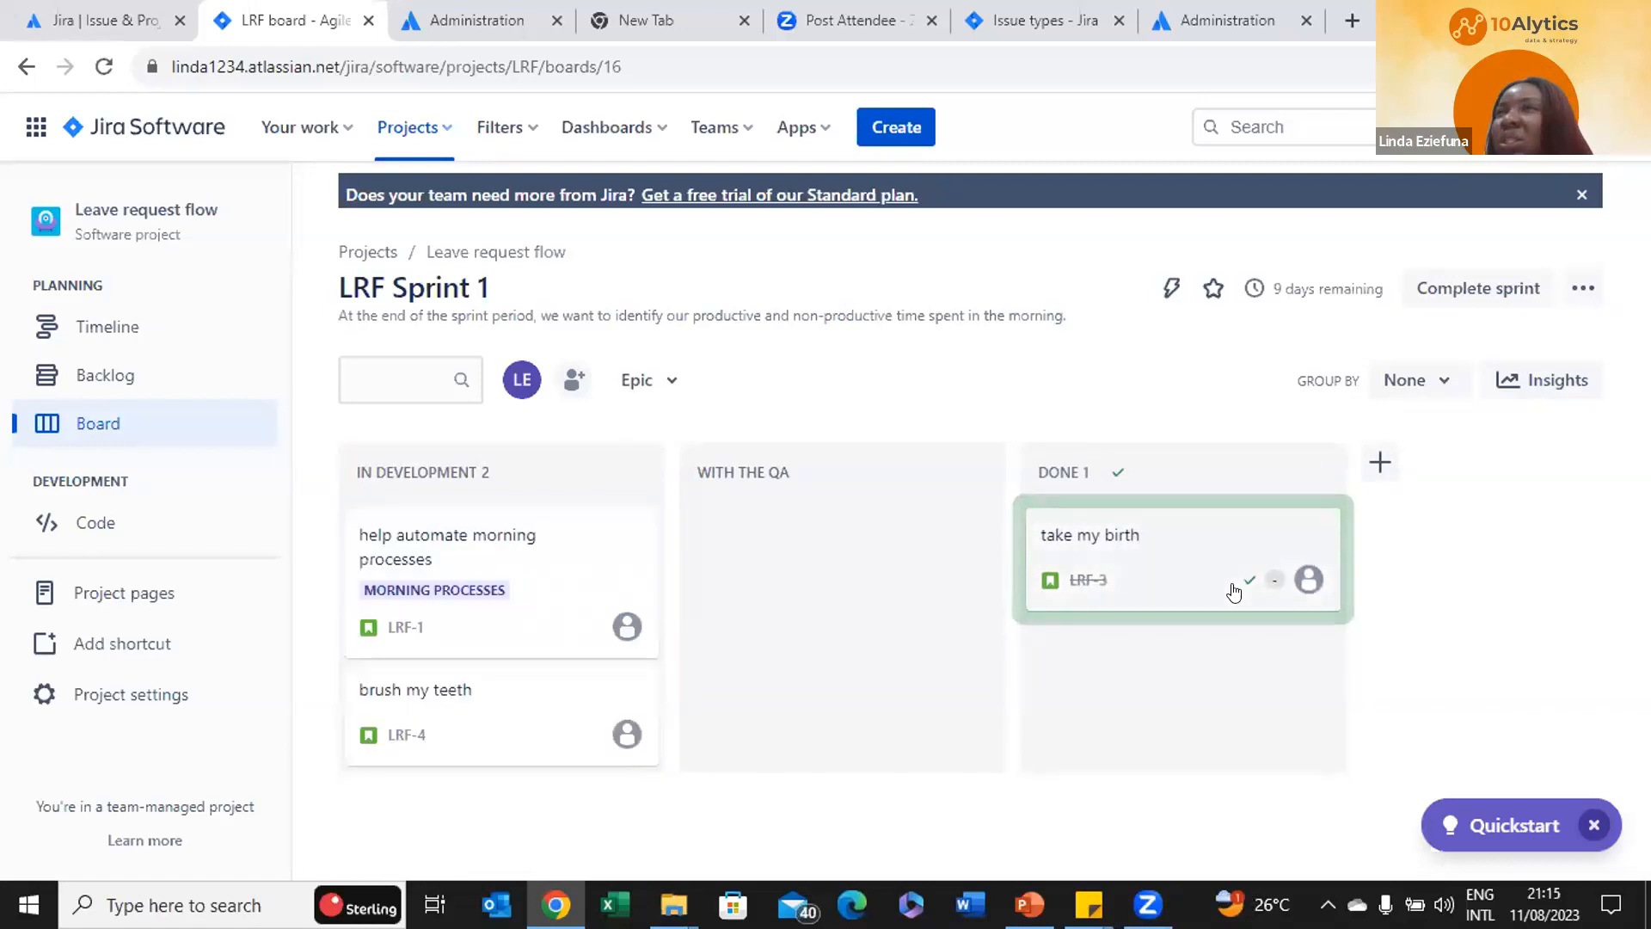
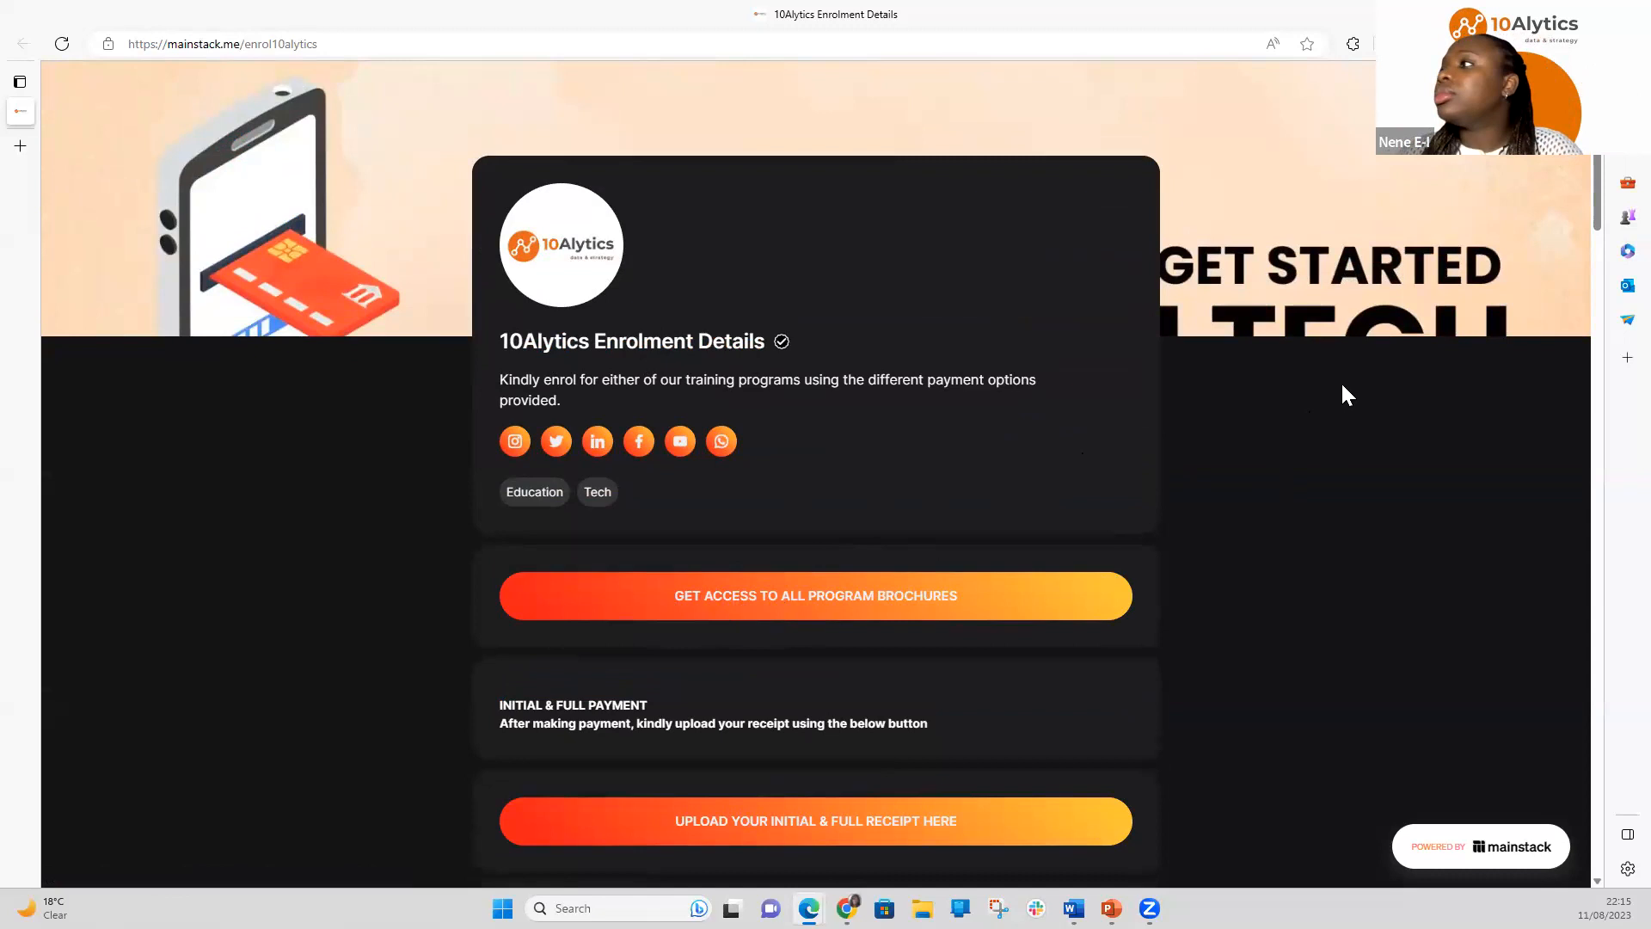
scroll(1379, 440, down, 3)
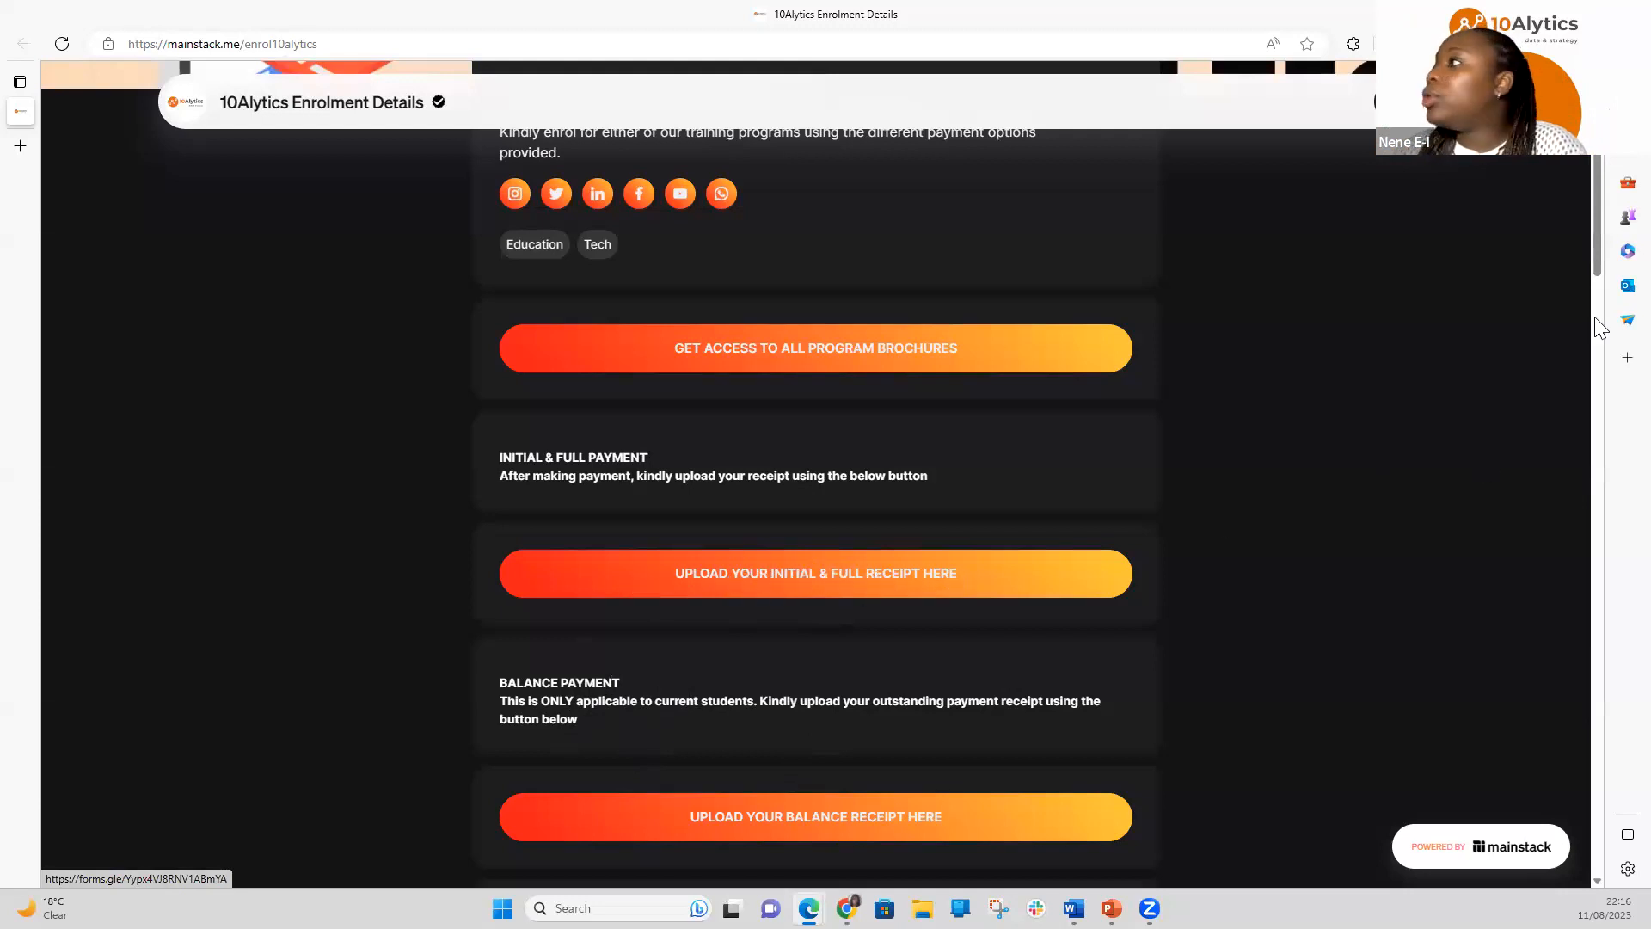
drag(1596, 249, 1601, 413)
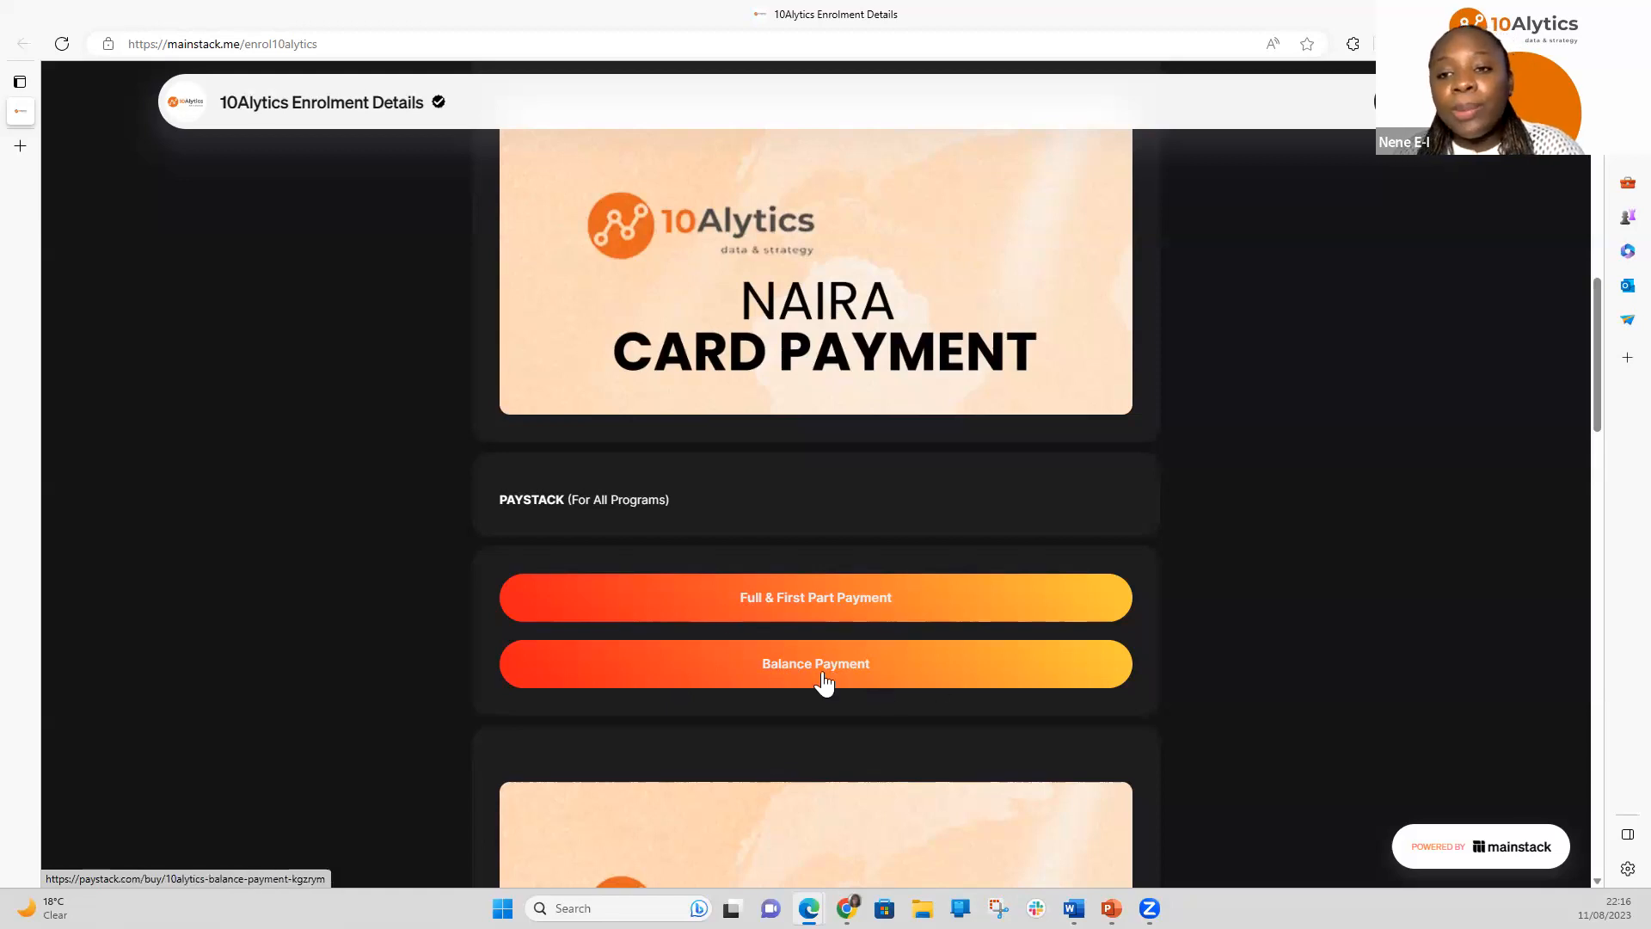
drag(1591, 341, 1613, 496)
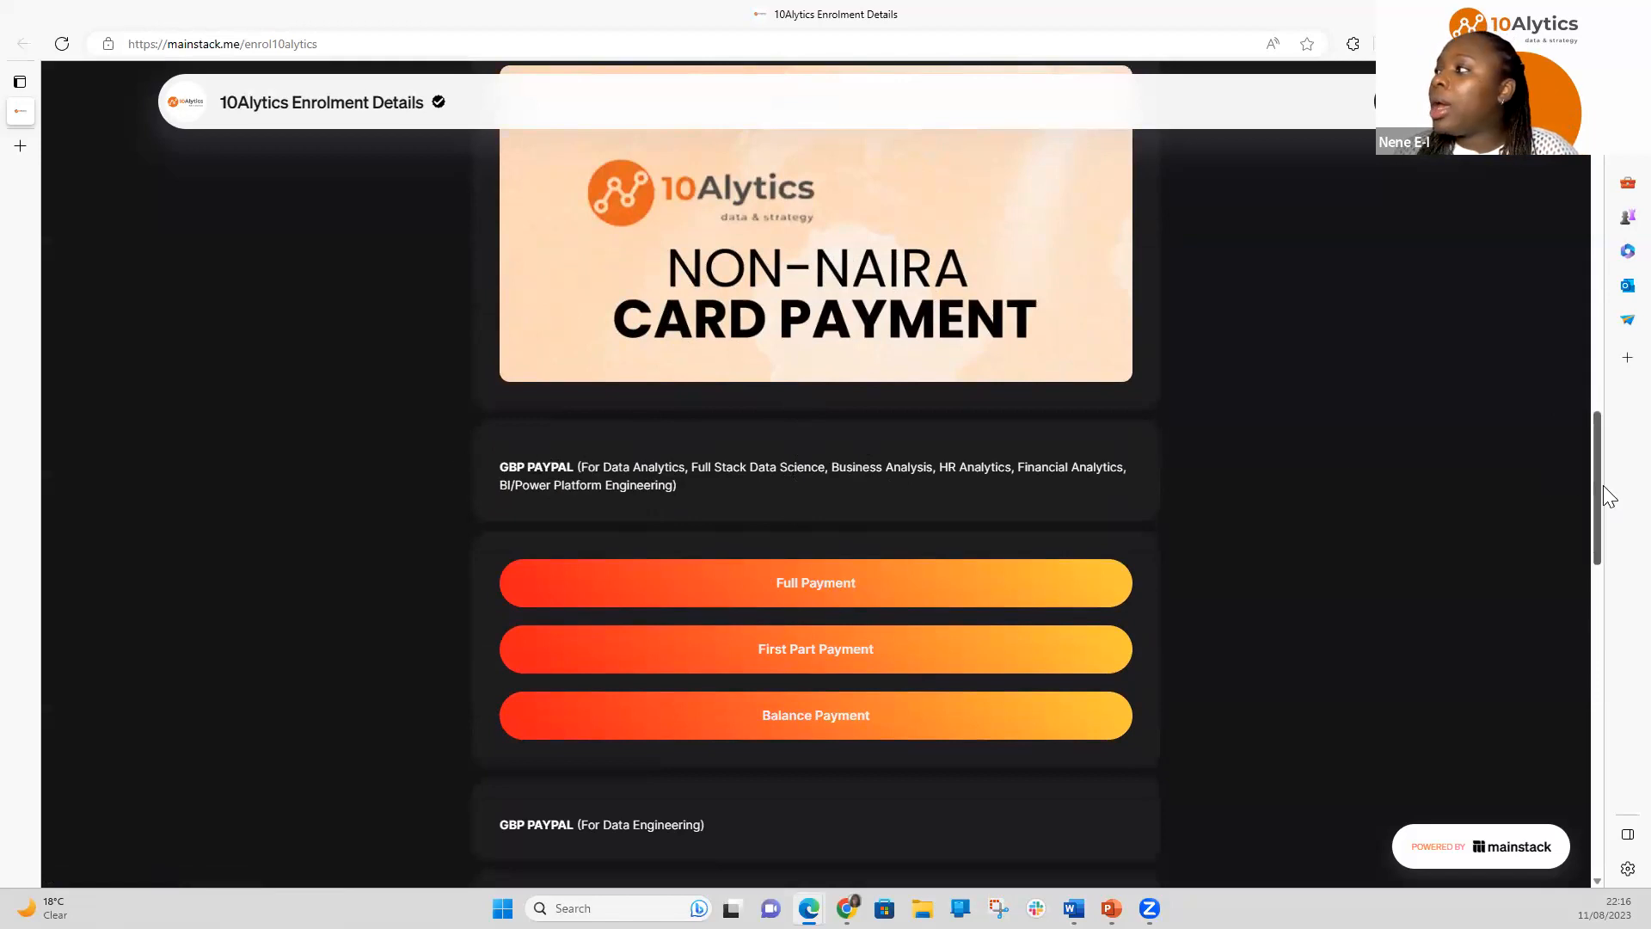
drag(1601, 496, 1601, 637)
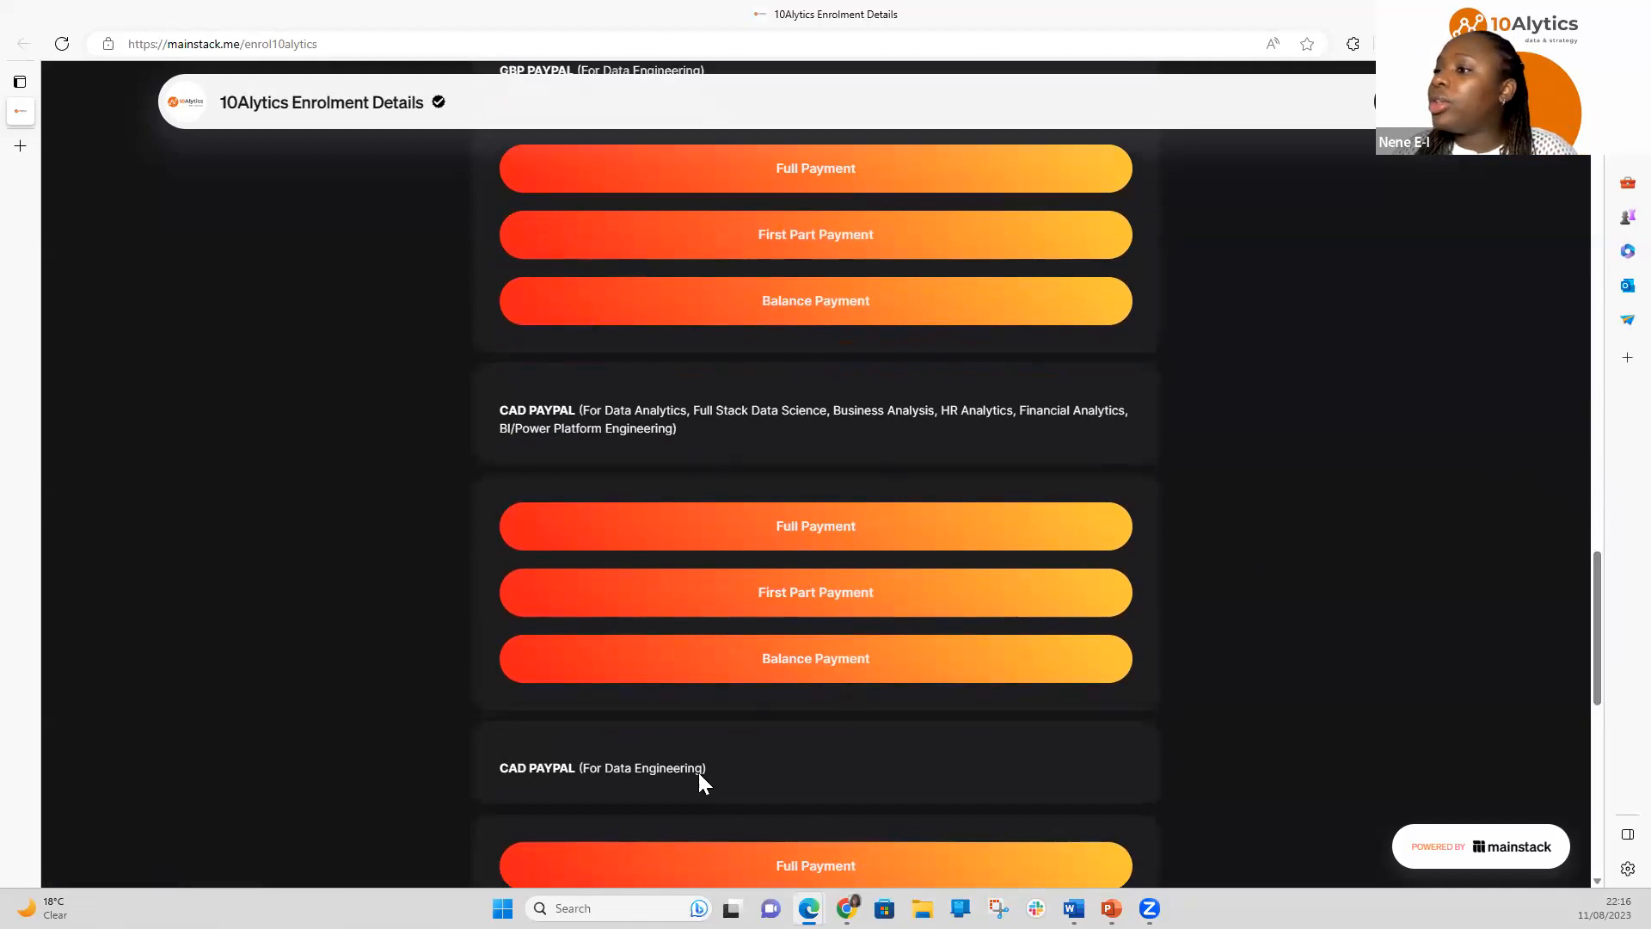
drag(1596, 578, 1586, 741)
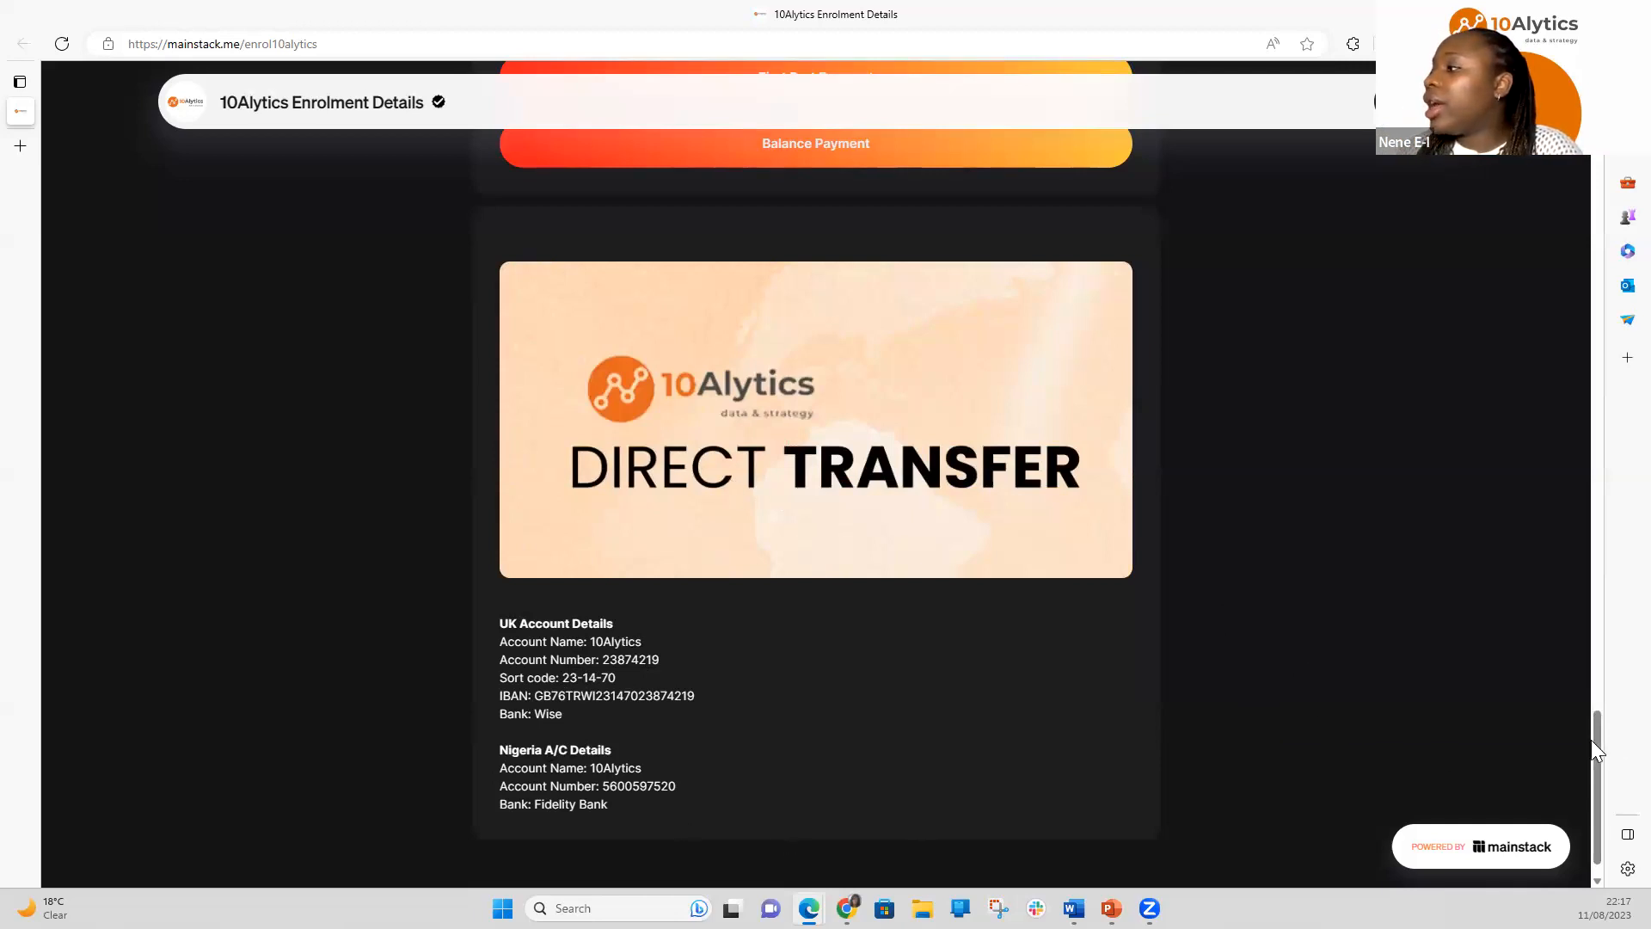
drag(1596, 743, 1575, 256)
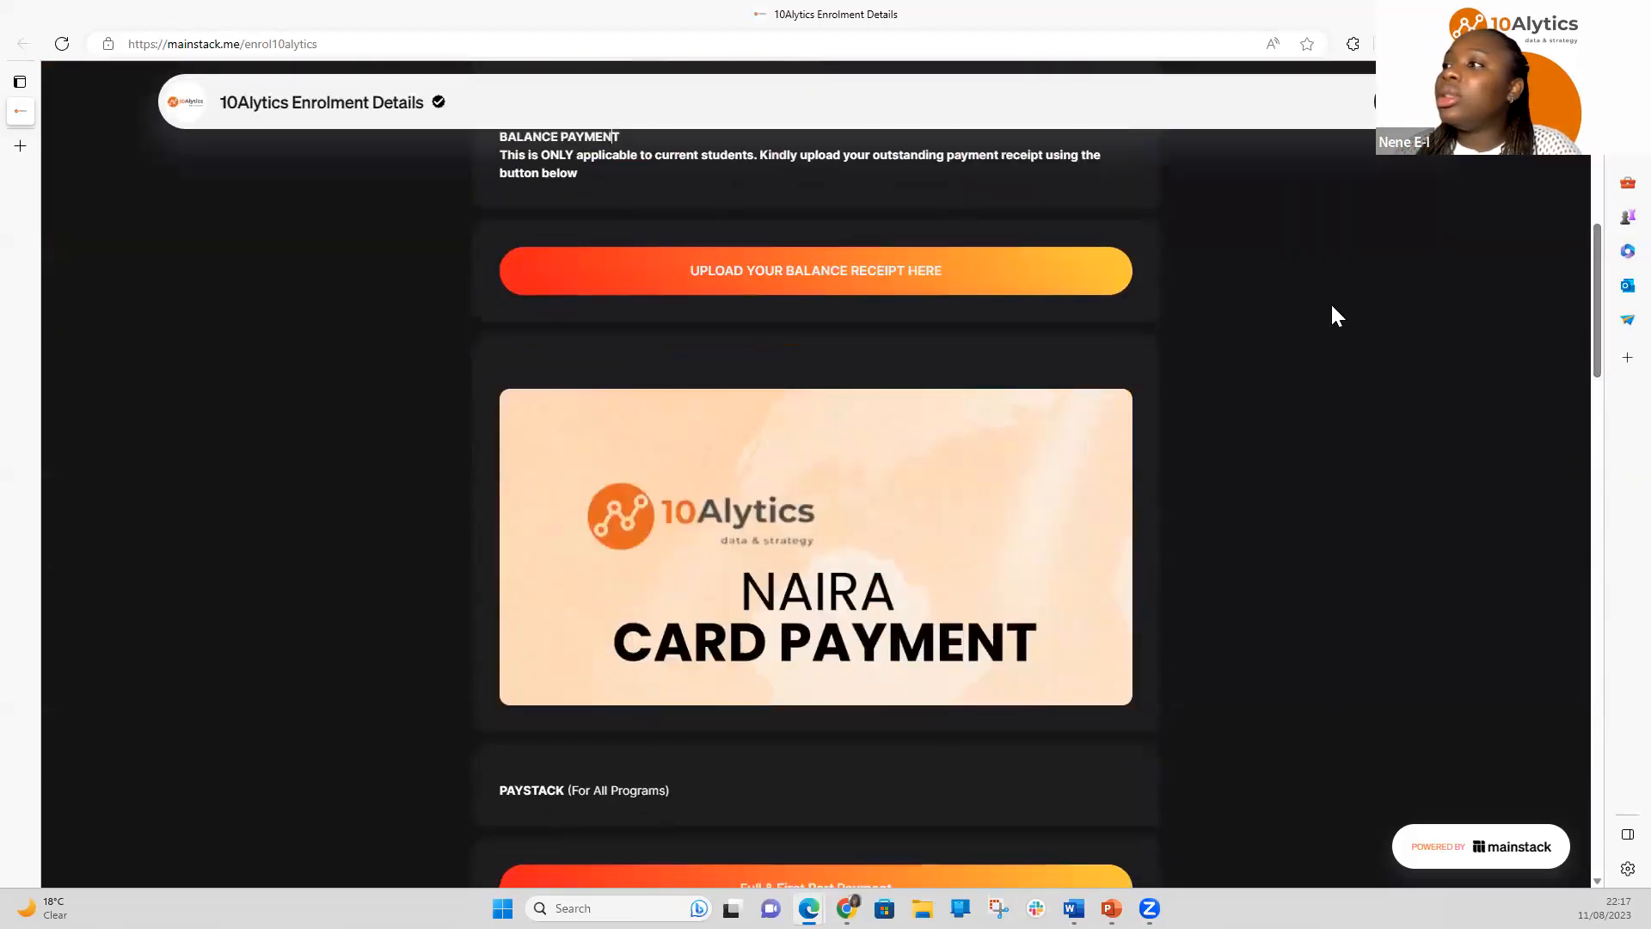
scroll(1267, 282, down, 6)
drag(1596, 353, 1578, 196)
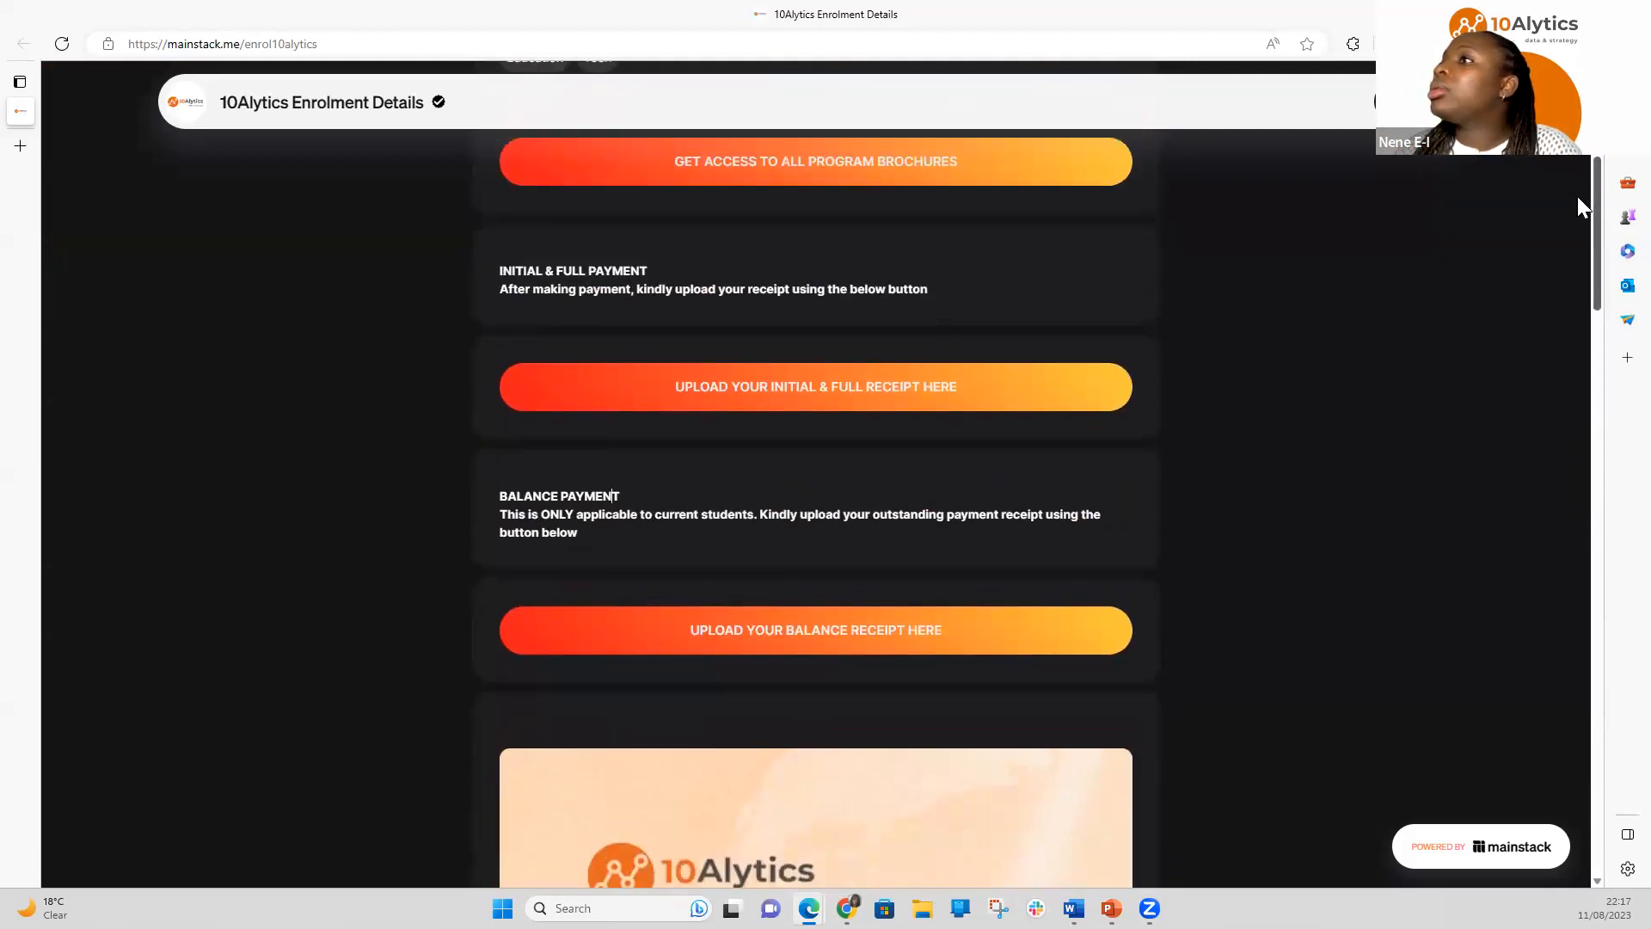
Open the receipt upload form and enter a saved email plus the participant's first and last name
click(819, 389)
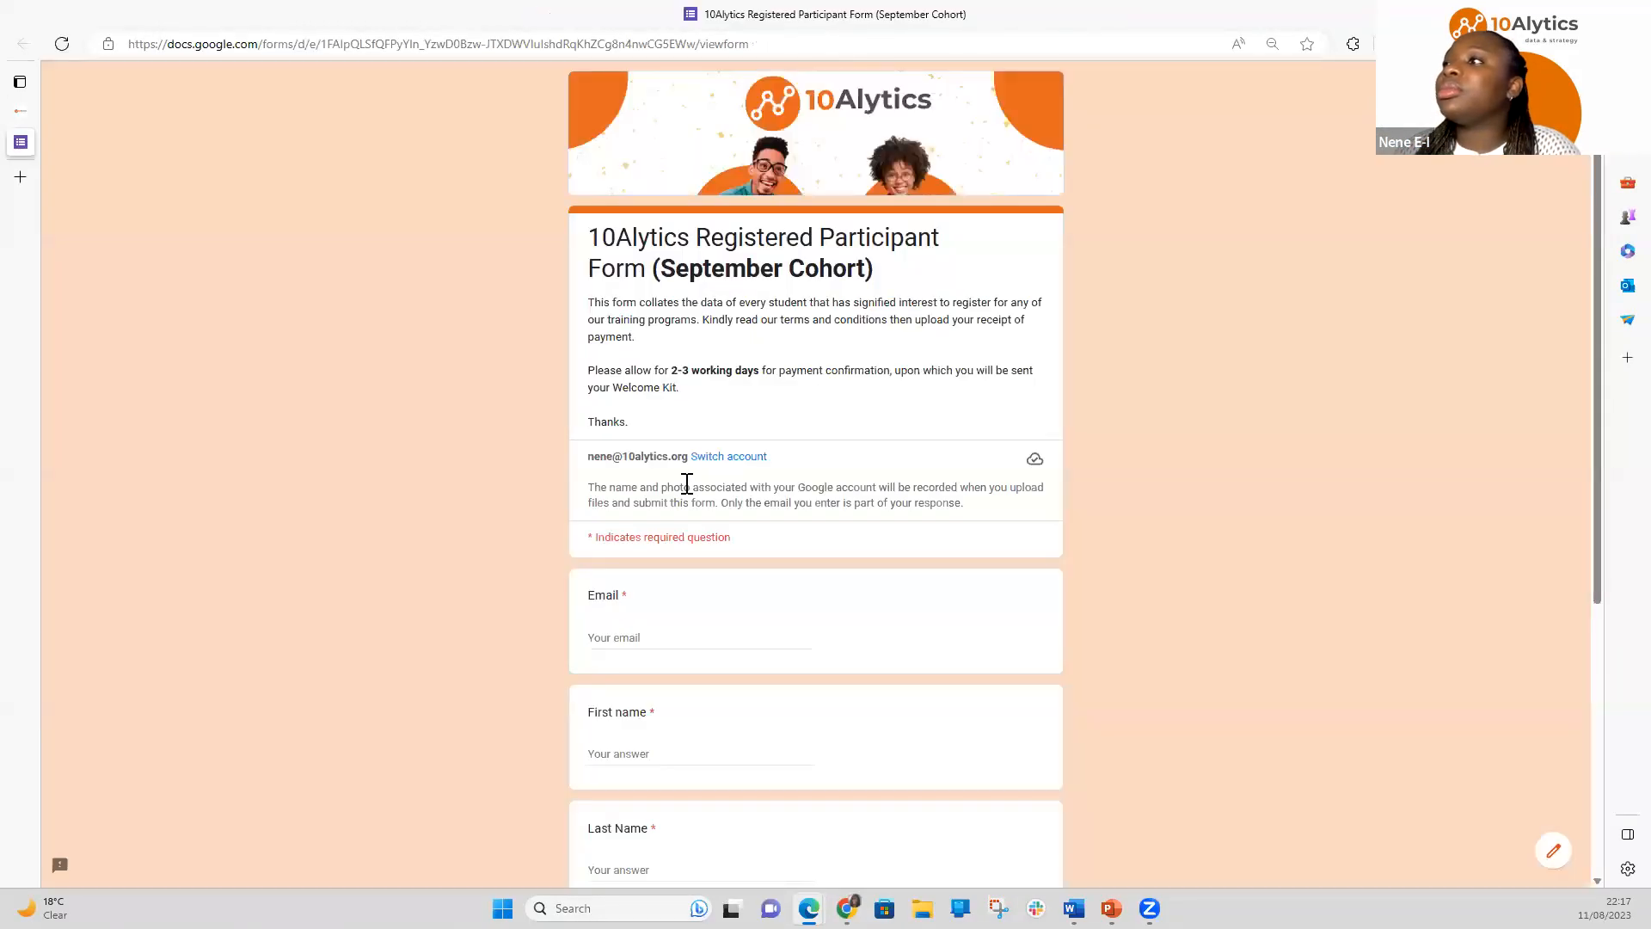
click(647, 639)
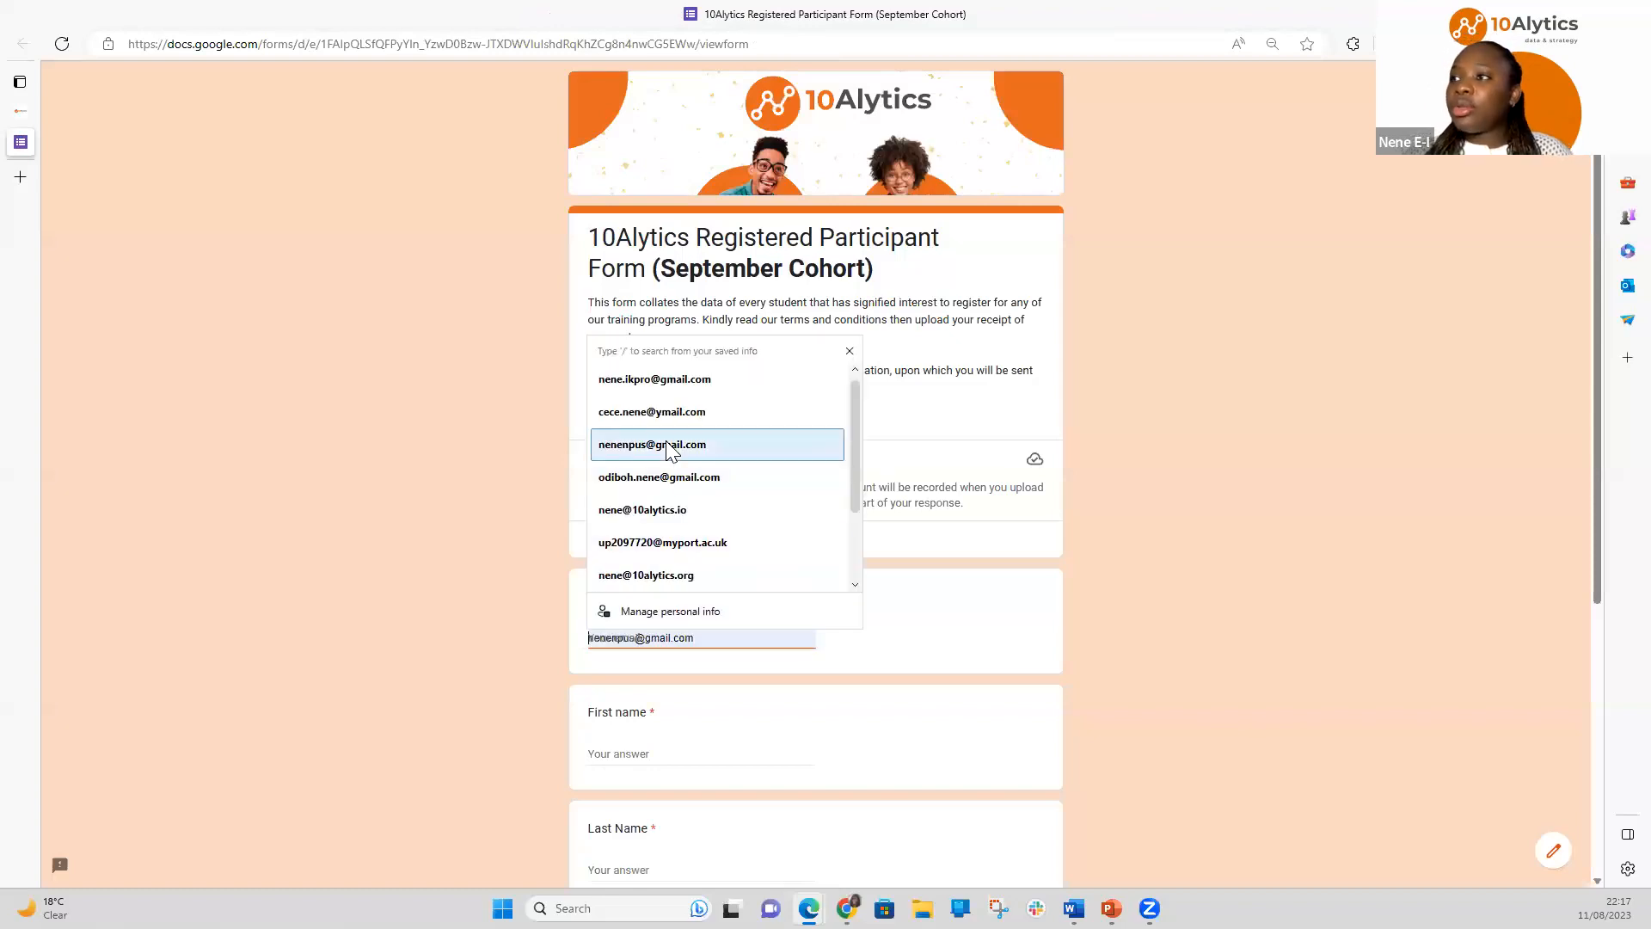
click(678, 510)
click(669, 754)
text(Nene)
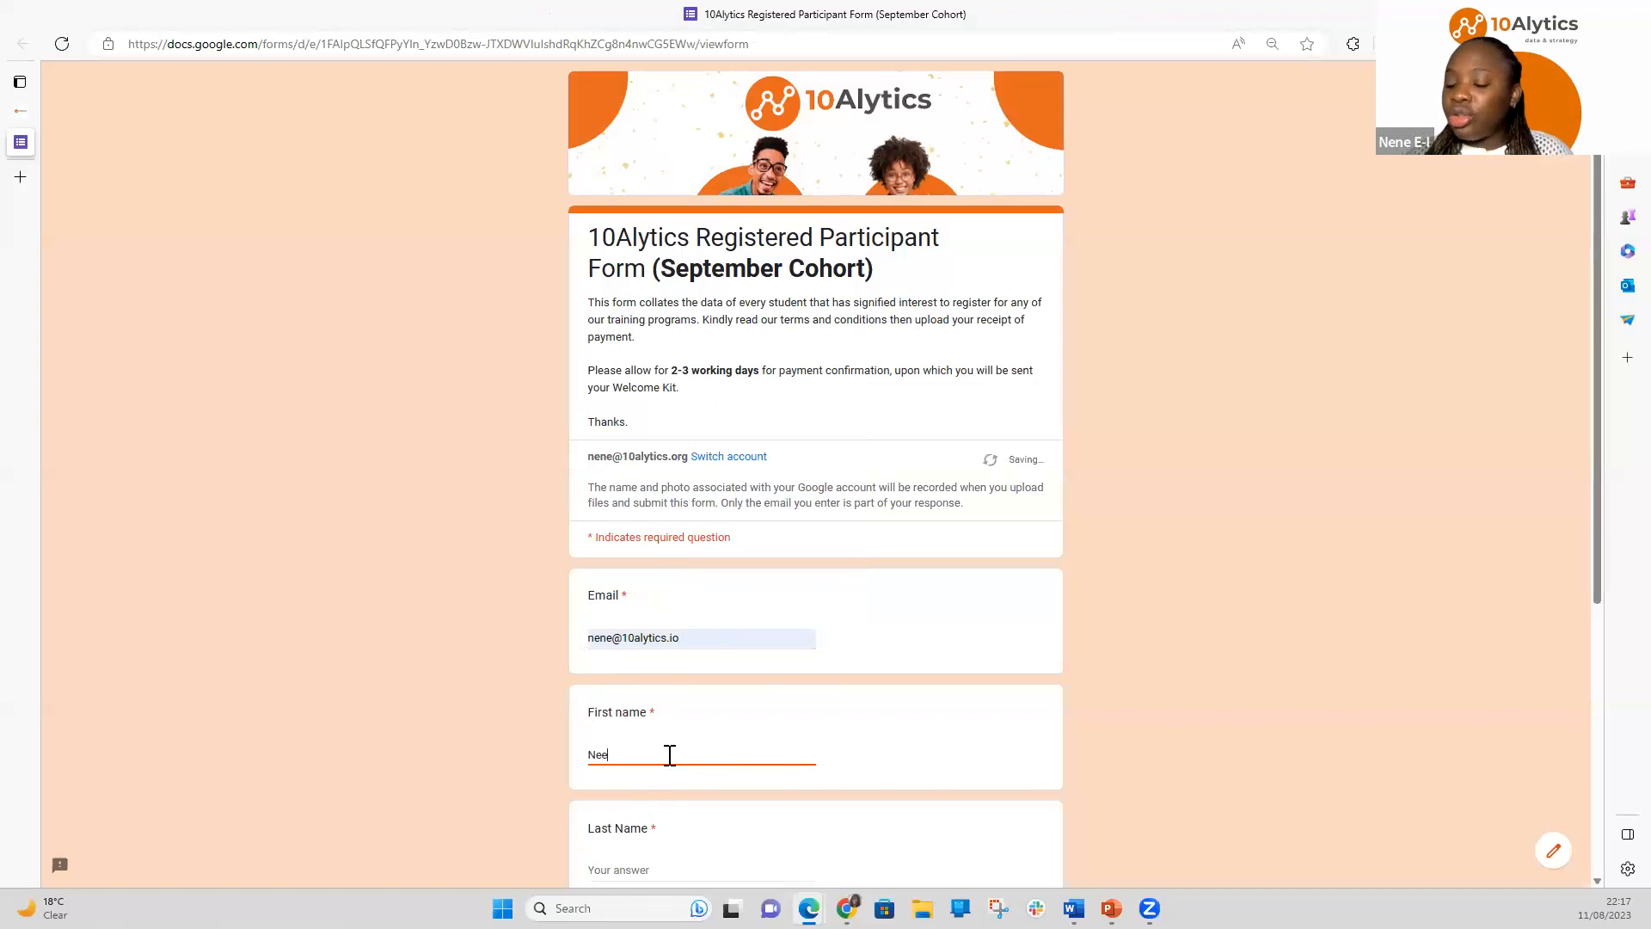
scroll(669, 754, down, 5)
click(617, 450)
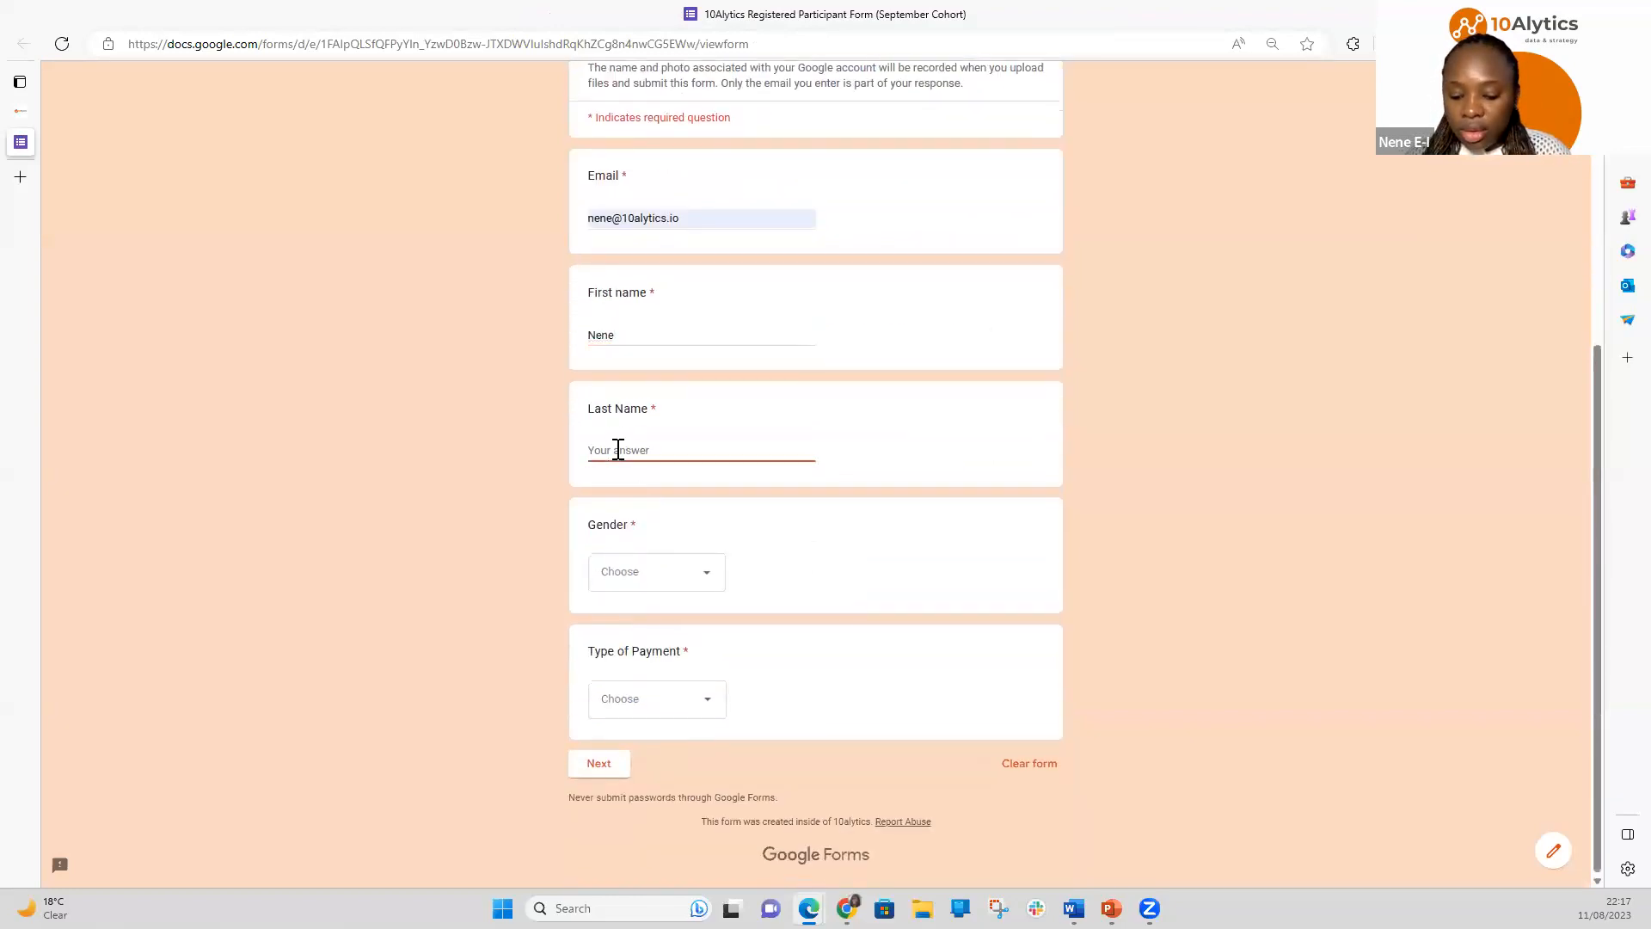
text(EE)
Choose Female gender and Initial Payment as the payment type, then continue
click(652, 571)
click(637, 670)
click(635, 698)
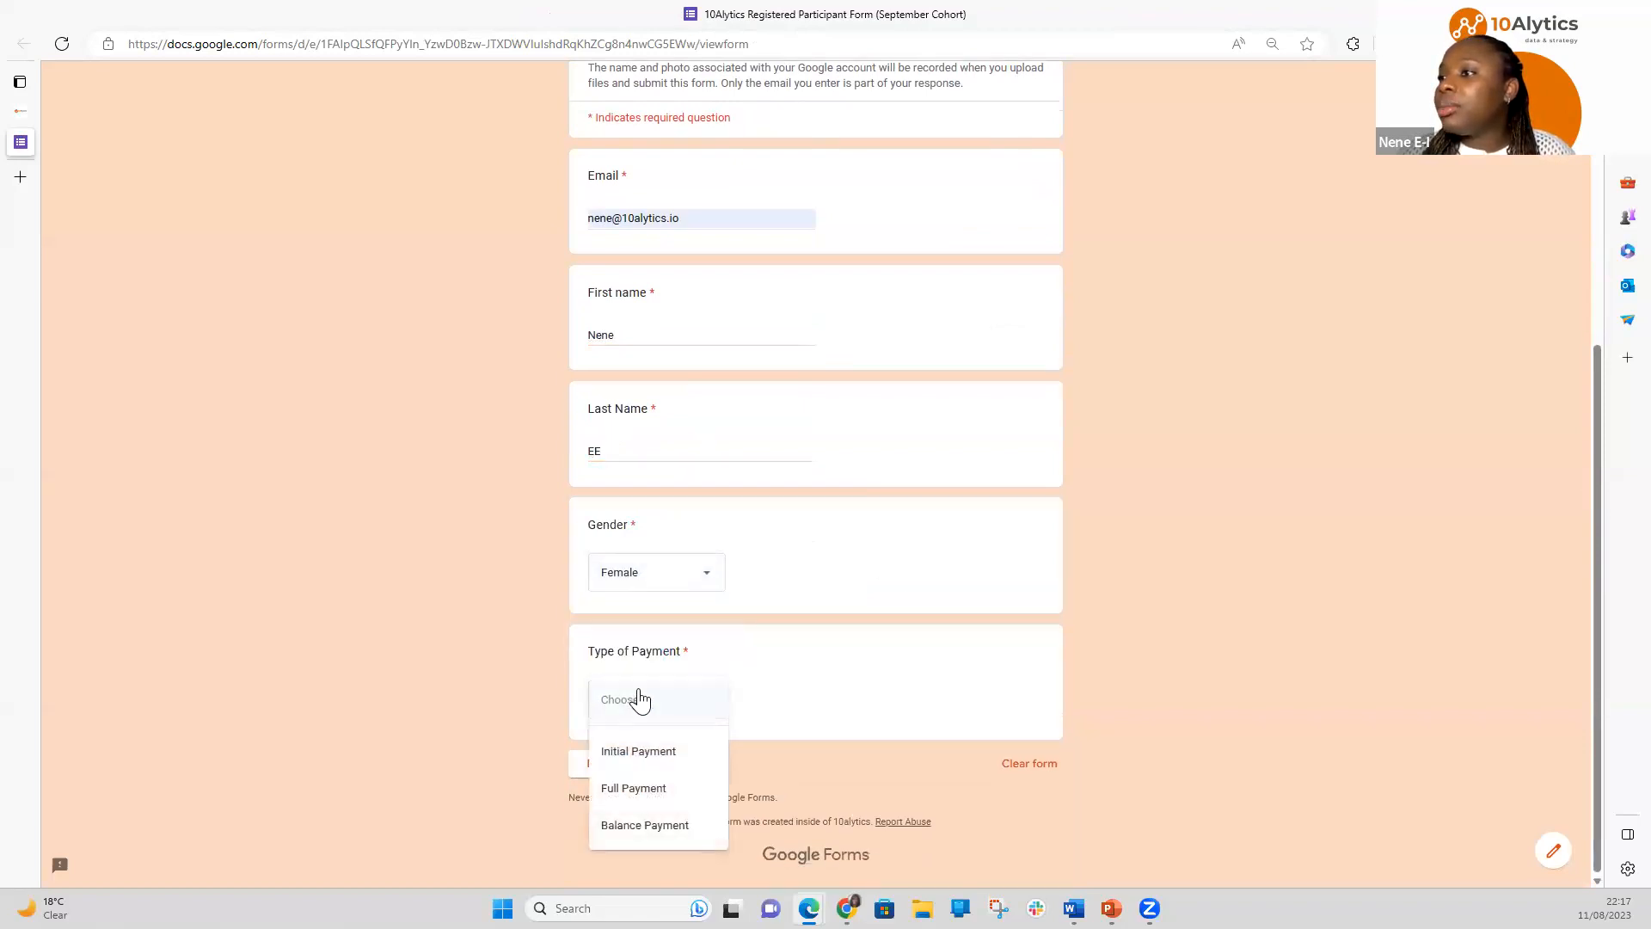
click(655, 753)
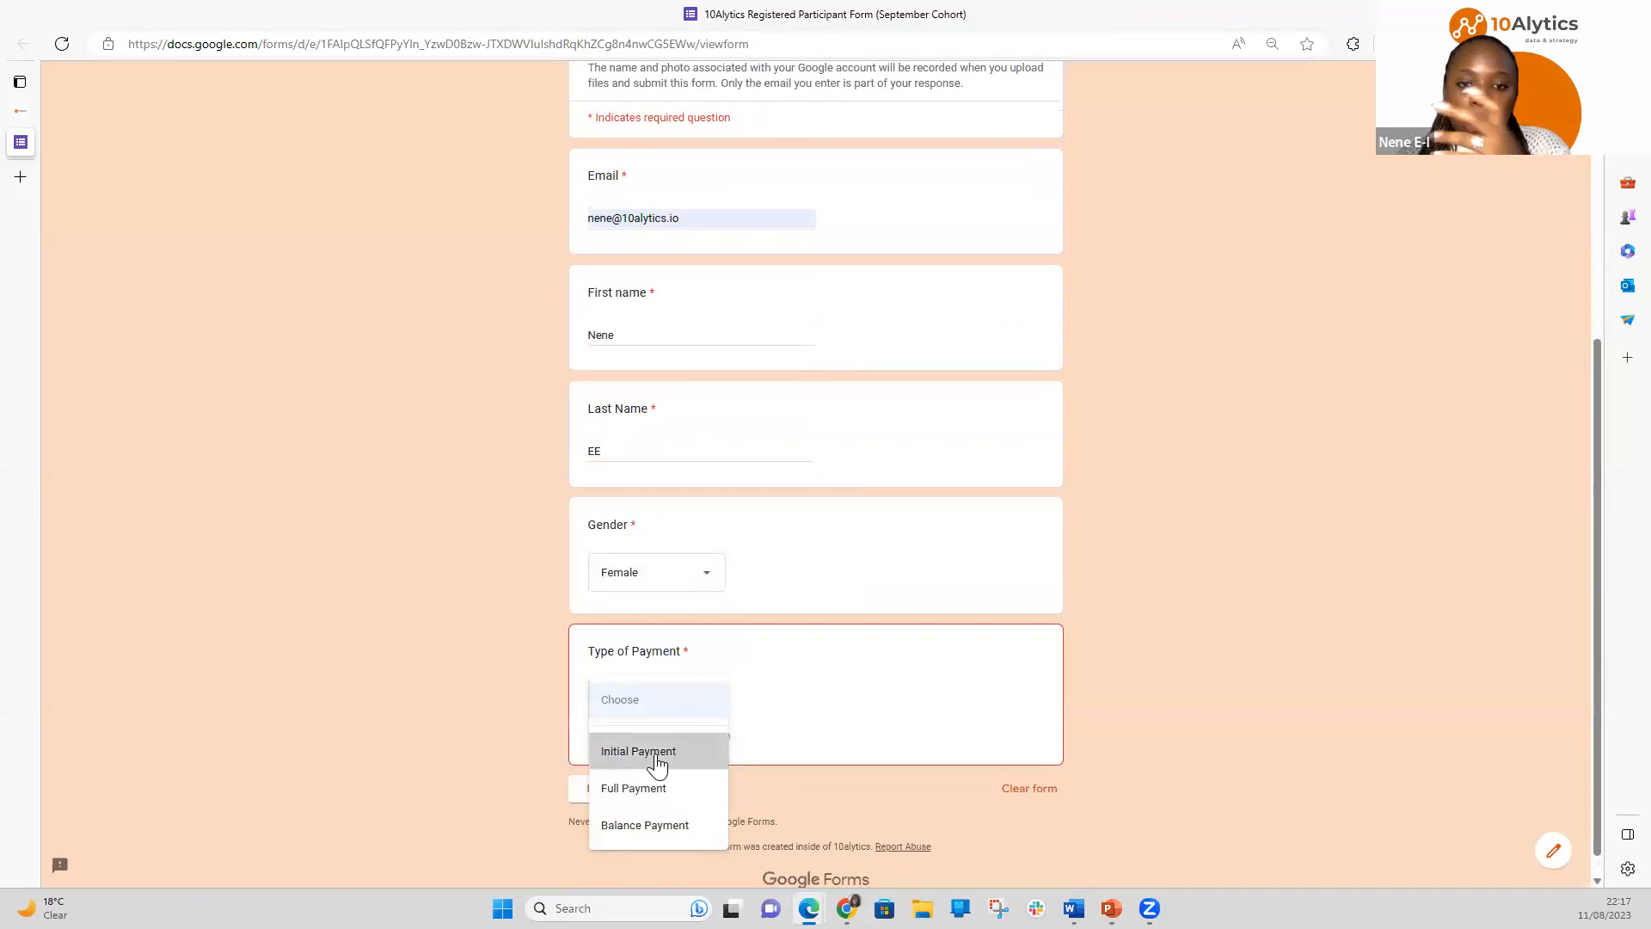
click(615, 773)
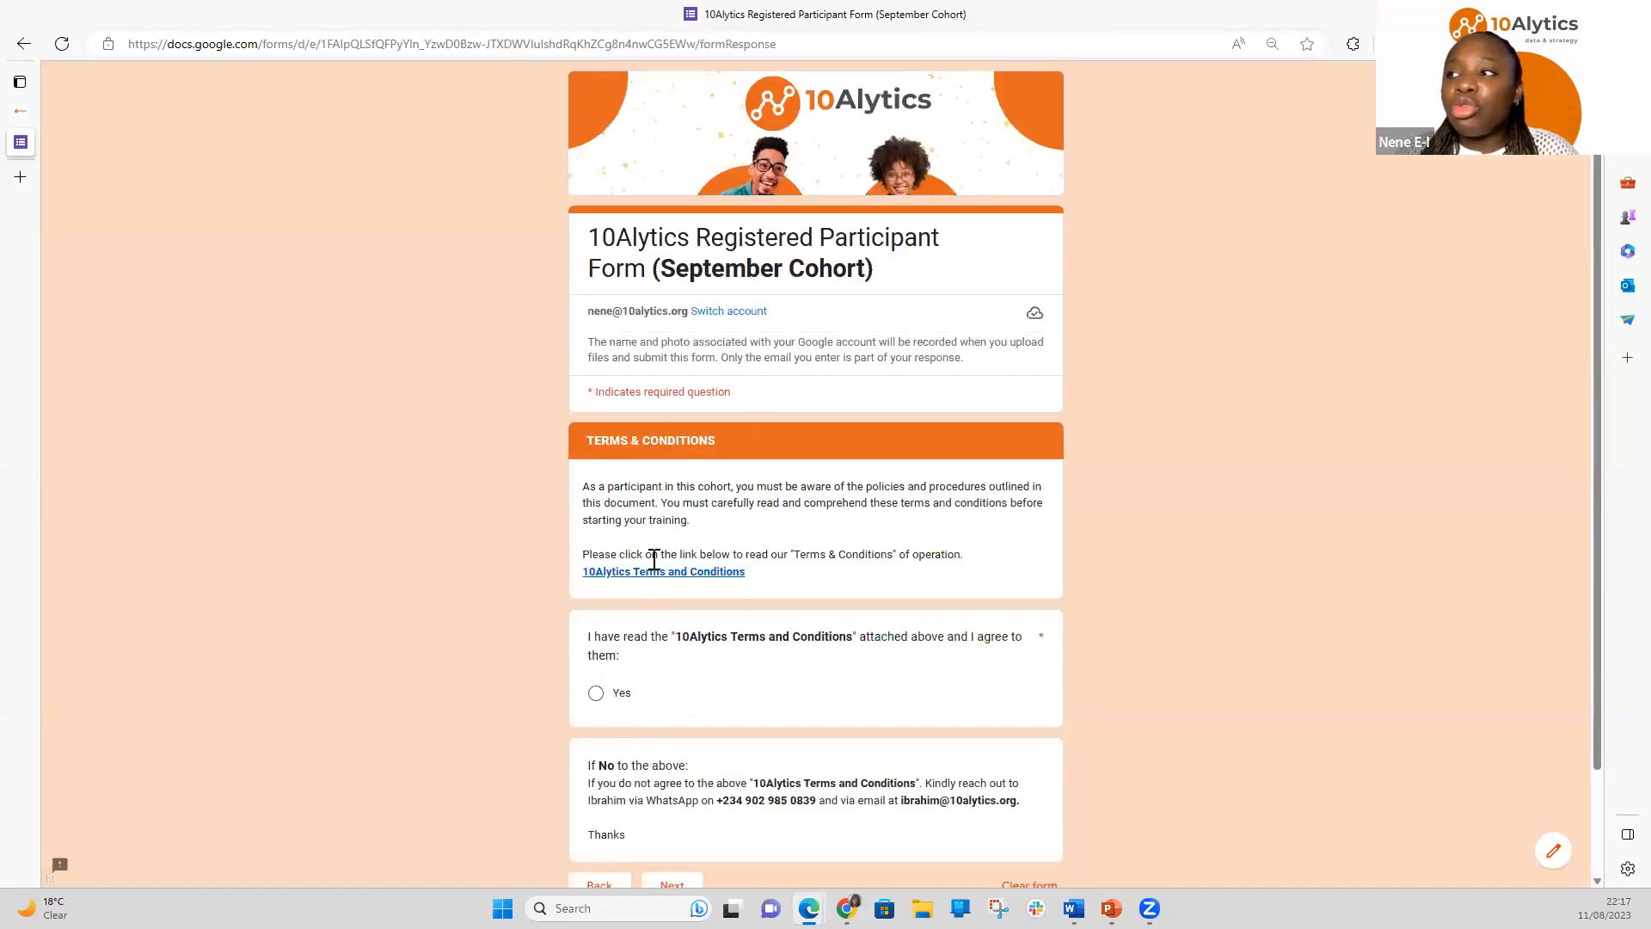
Accept the 10Alytics Terms and Conditions and set the payment date to 11/08/2023
click(600, 693)
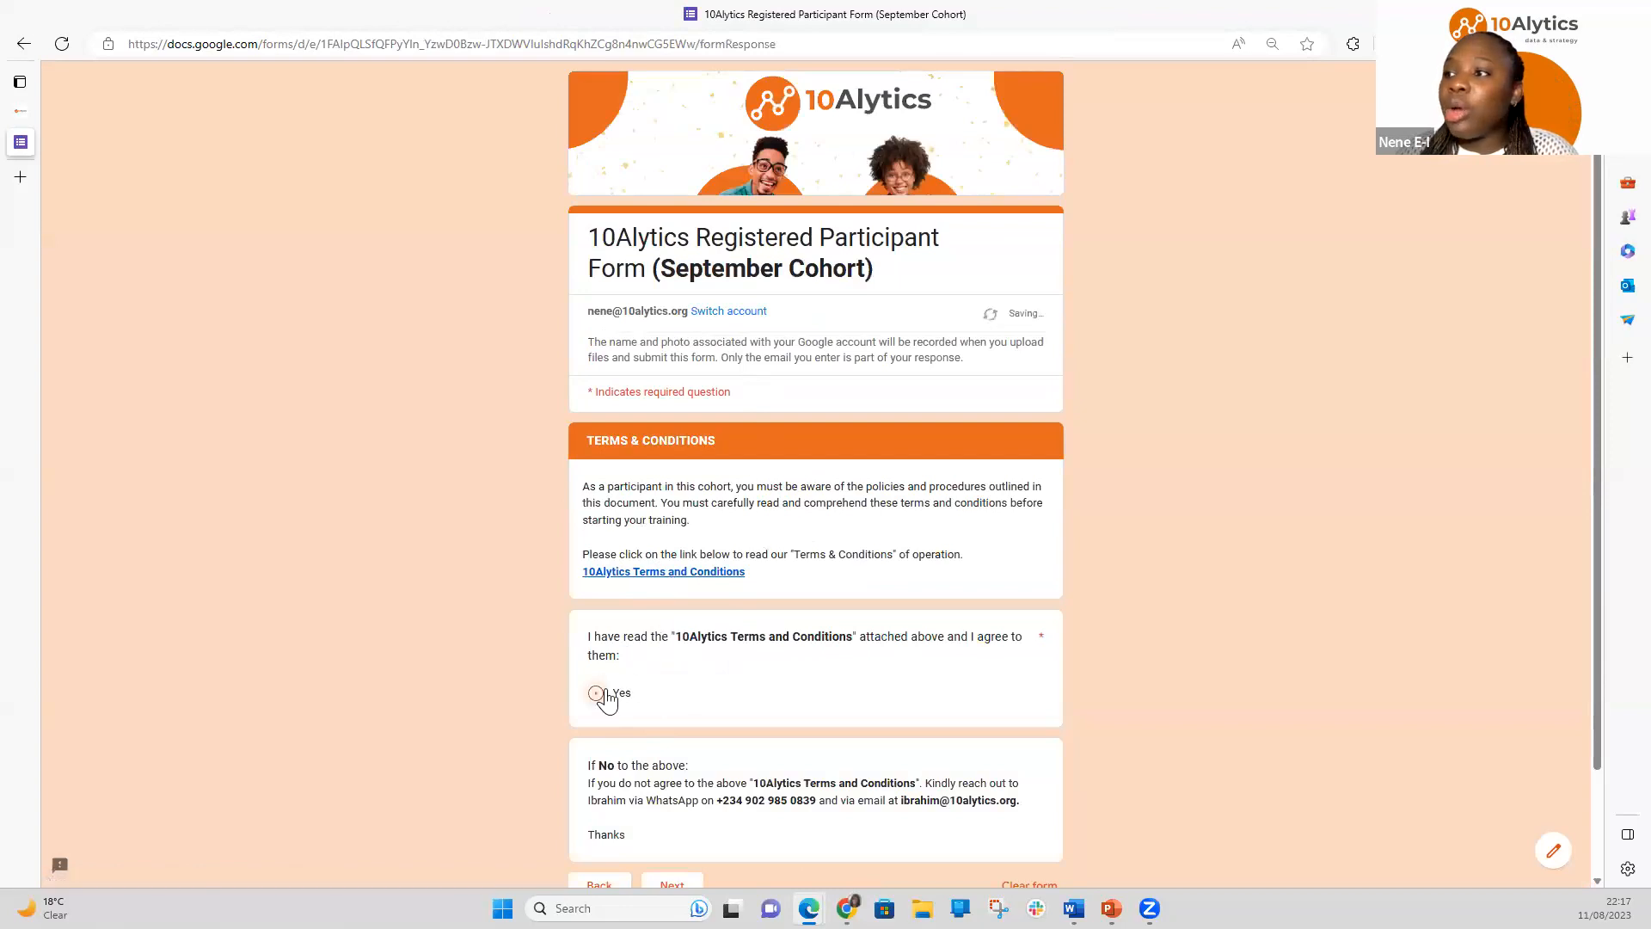
drag(1598, 571, 1600, 688)
click(672, 774)
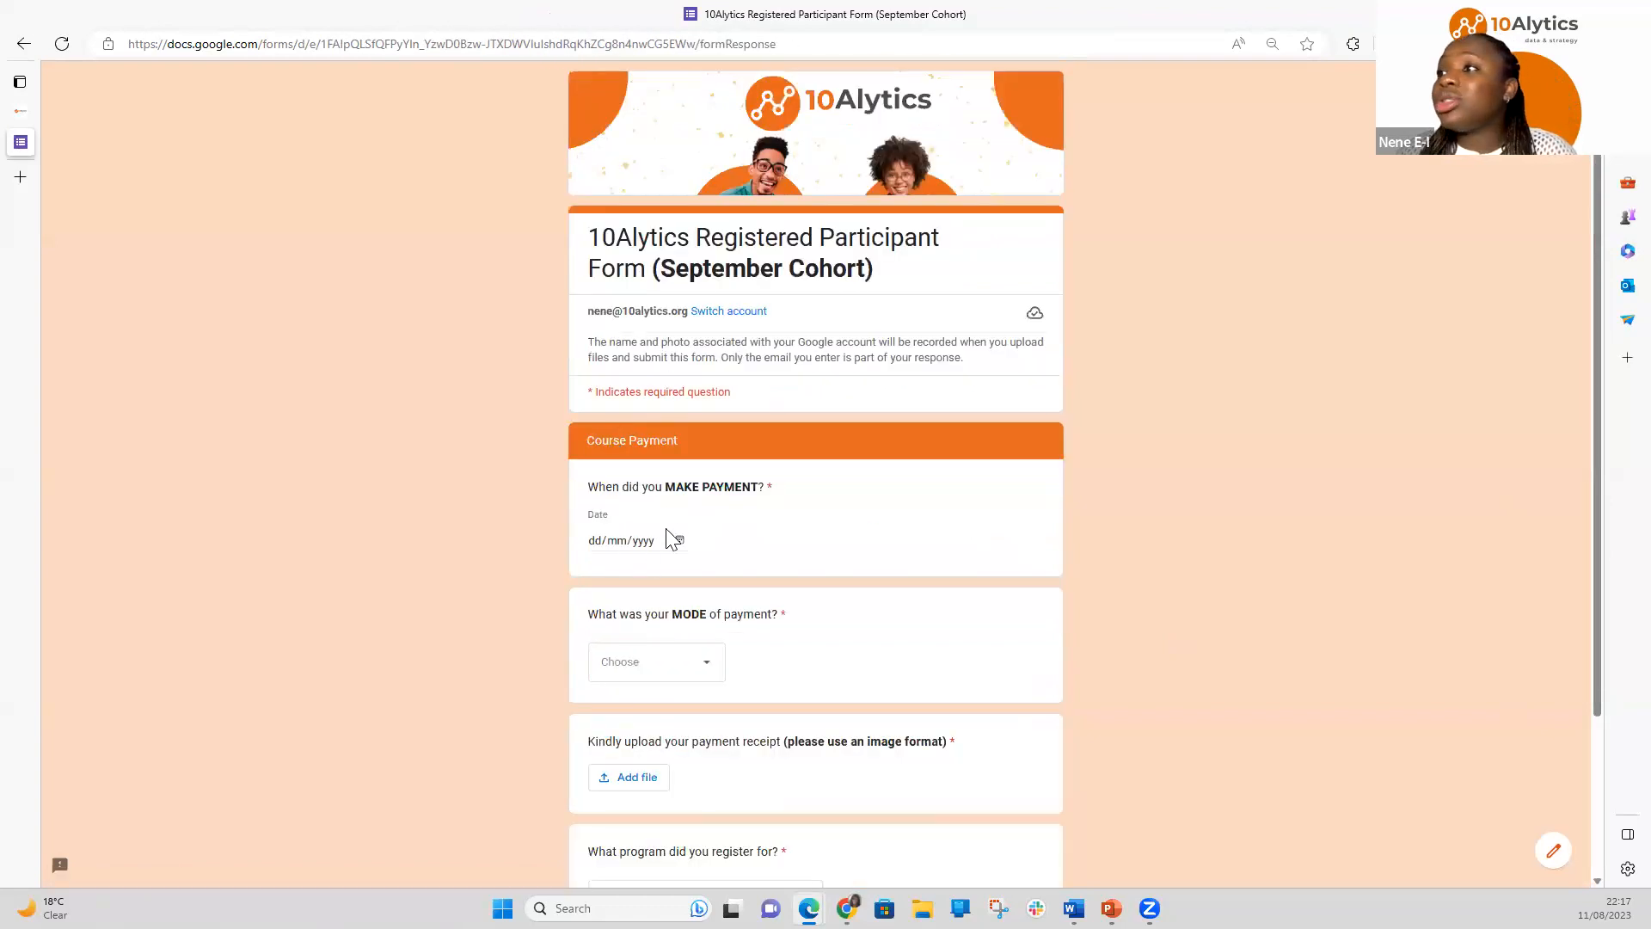
click(680, 540)
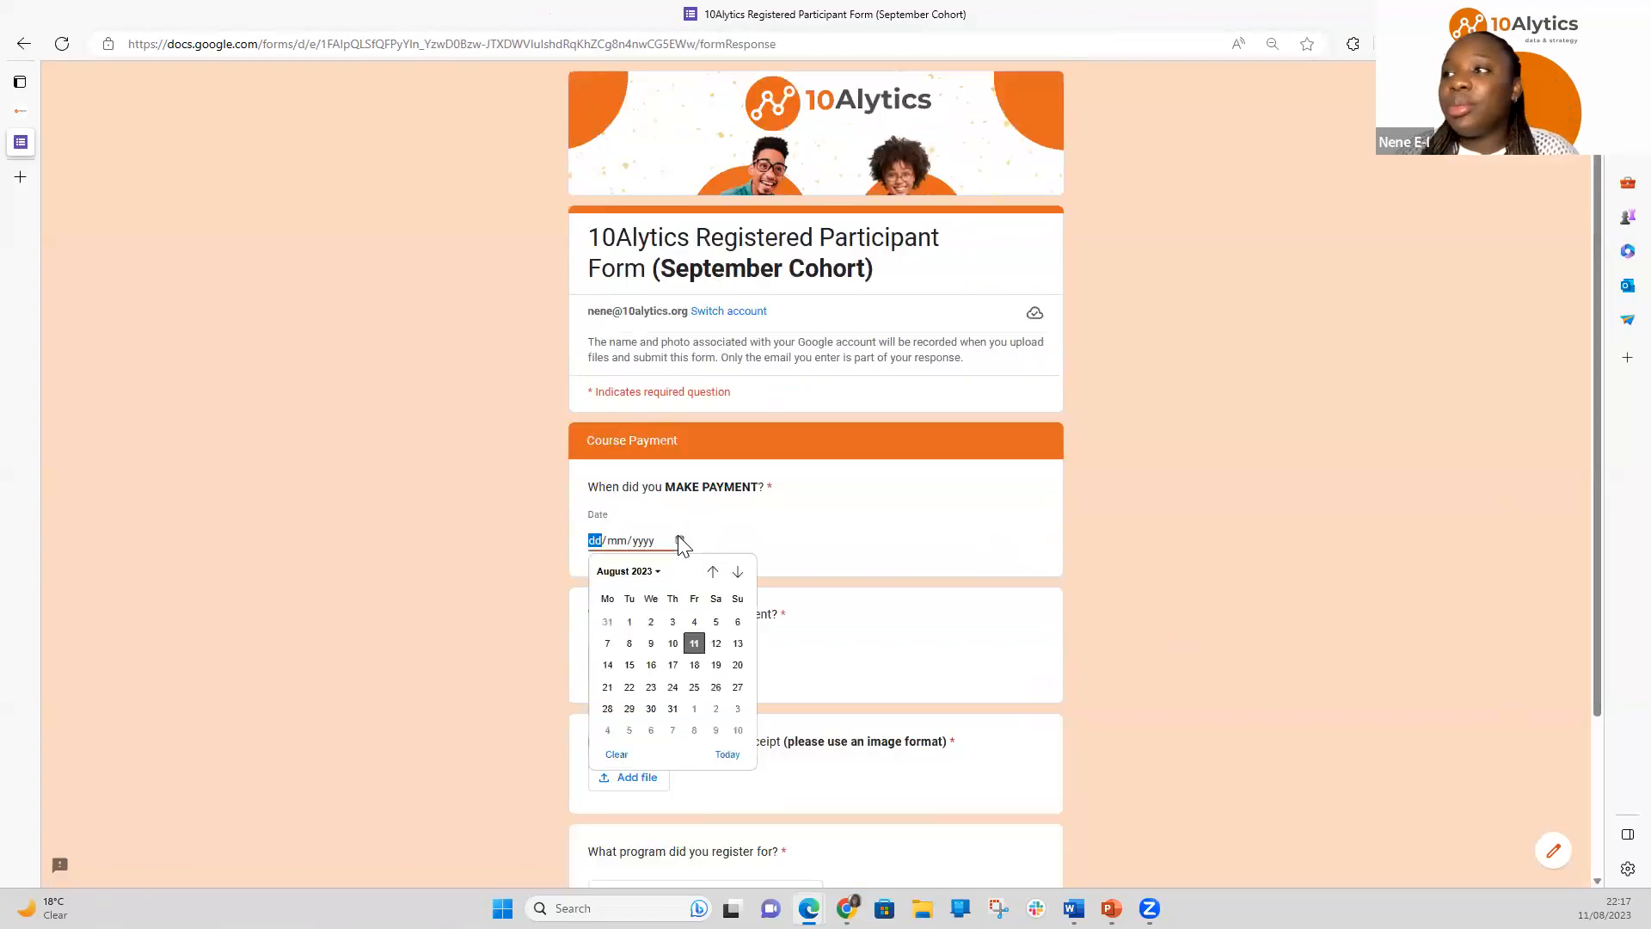
click(695, 643)
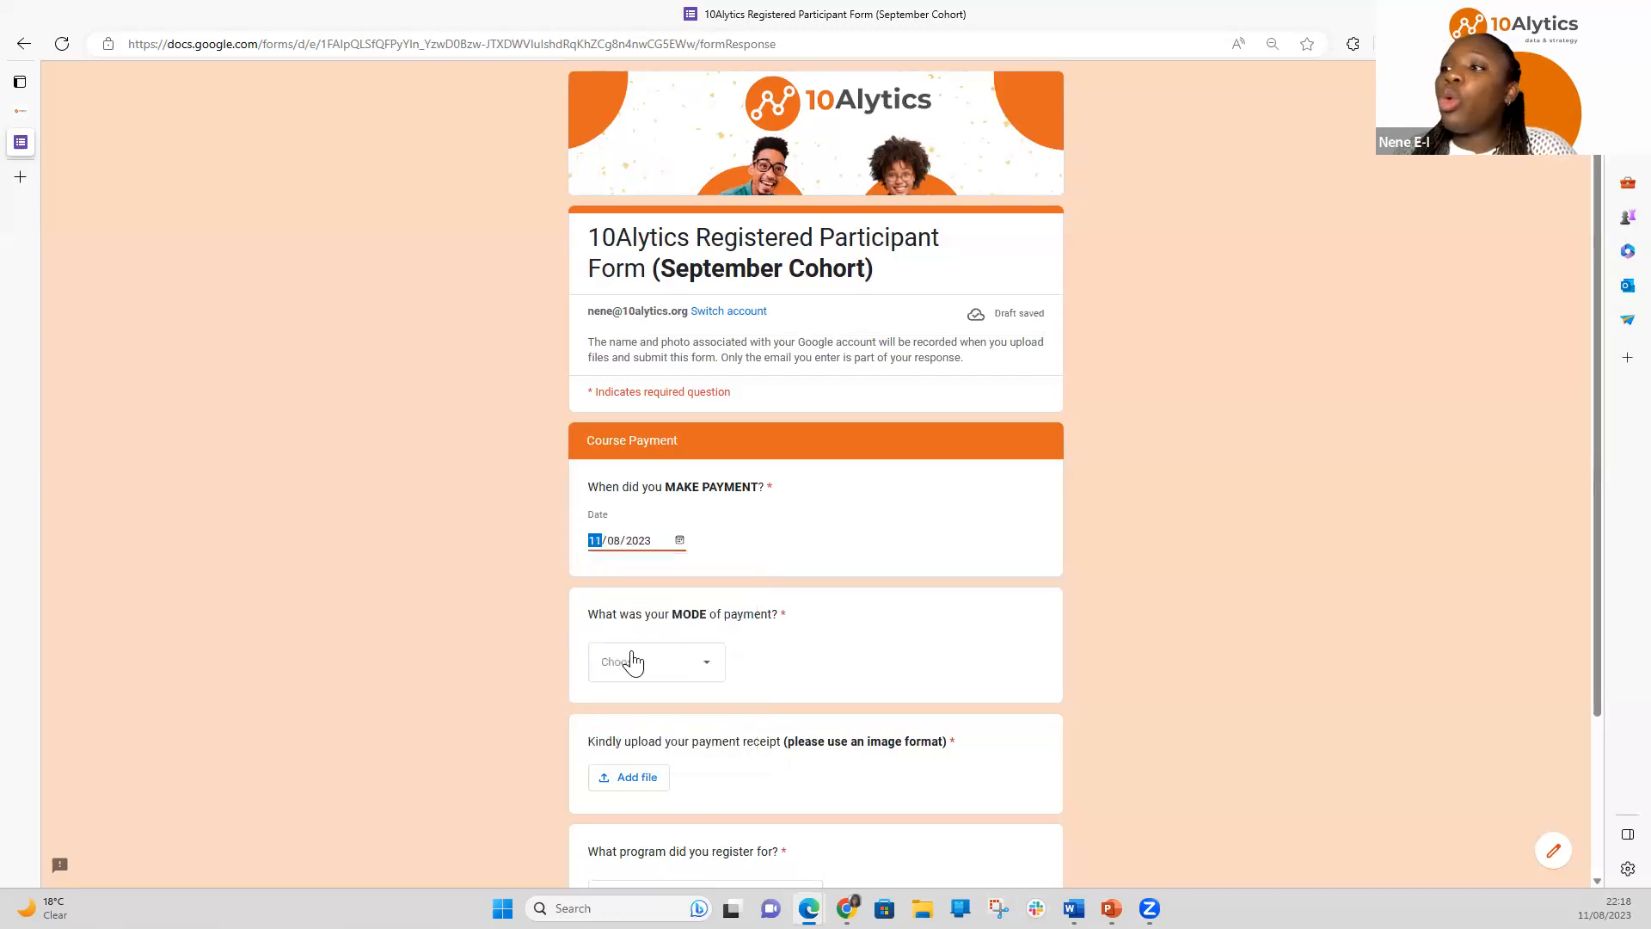
Choose NGN Transfer as payment mode and Business Analysis as the registered program
click(630, 660)
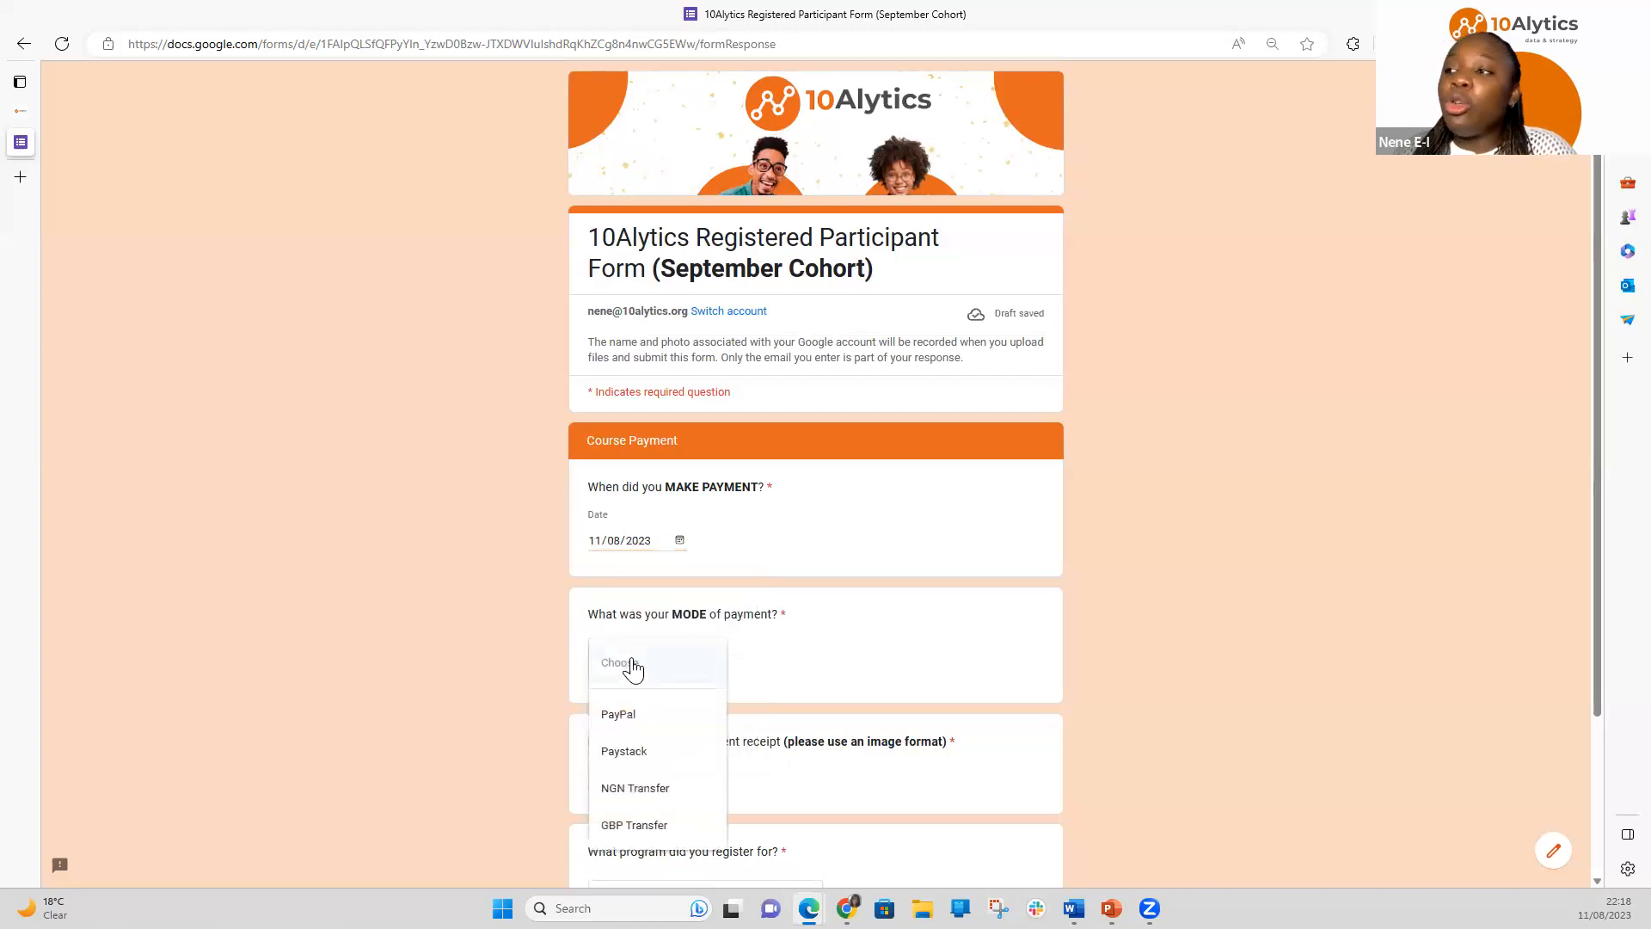
click(641, 783)
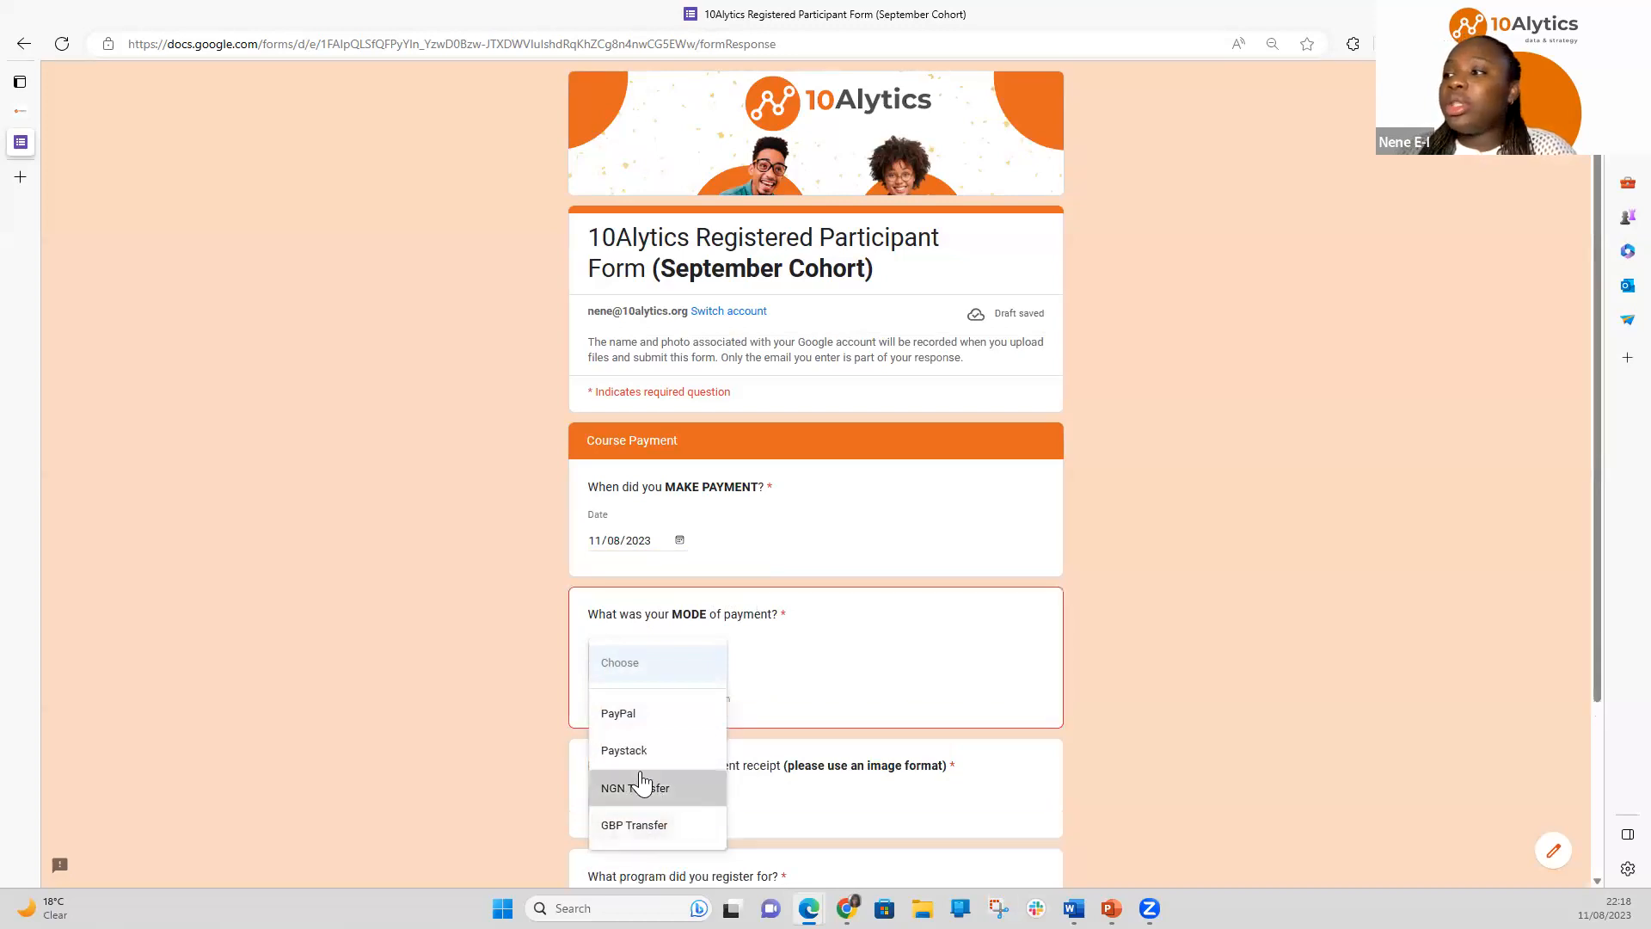
scroll(791, 721, down, 3)
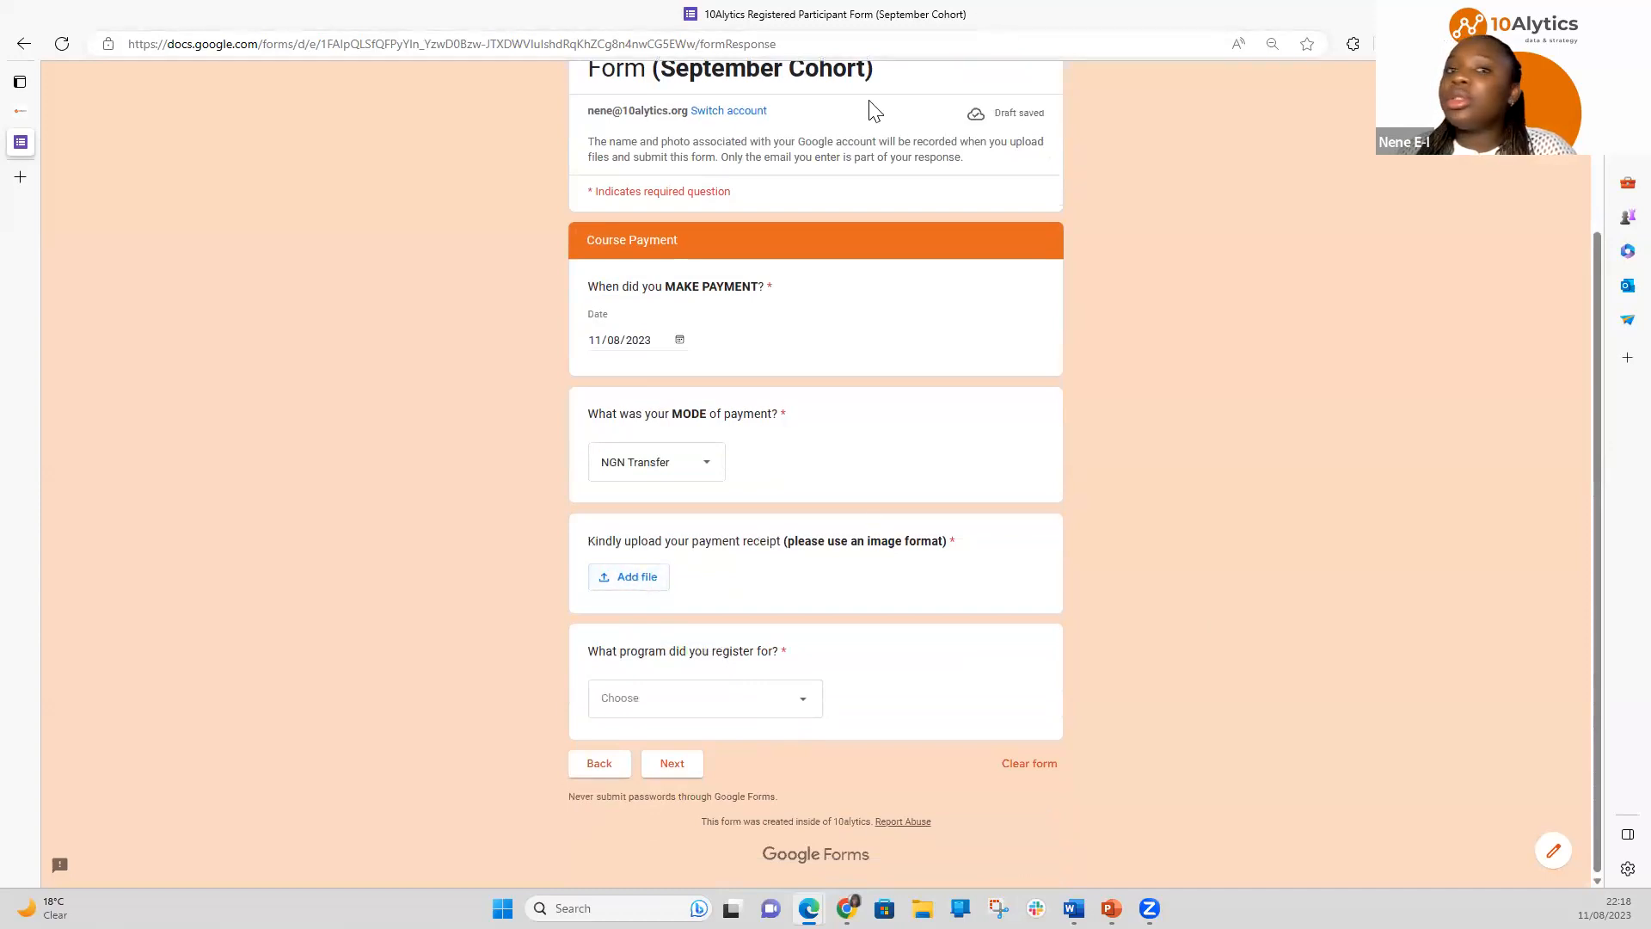
key(alt+Tab)
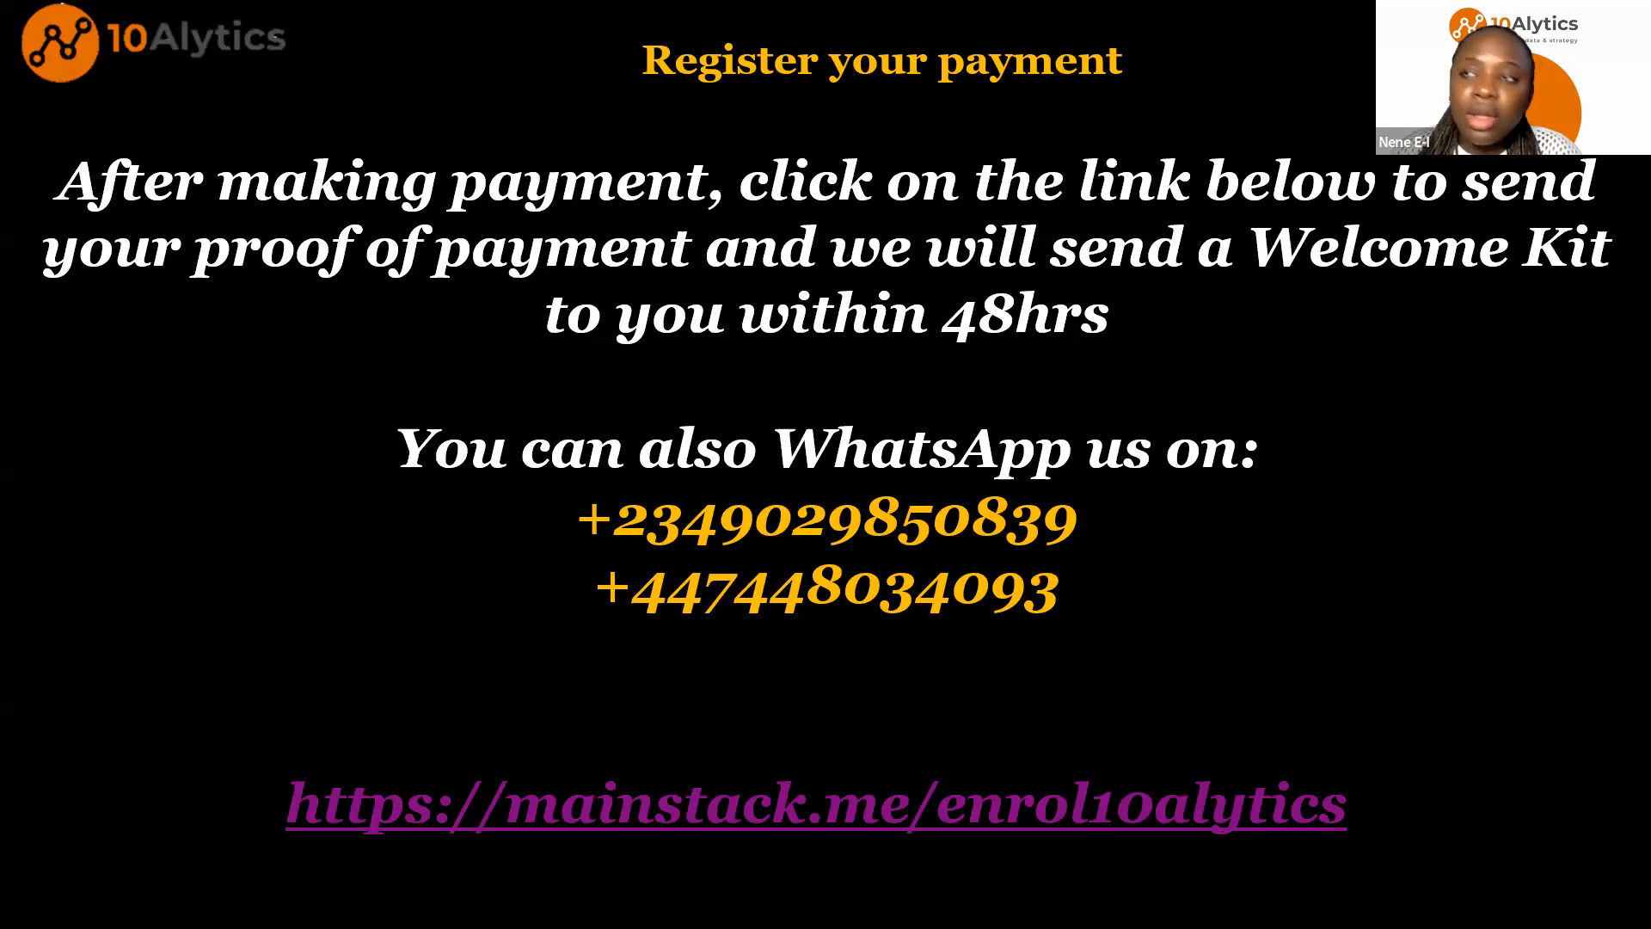
key(alt+Tab)
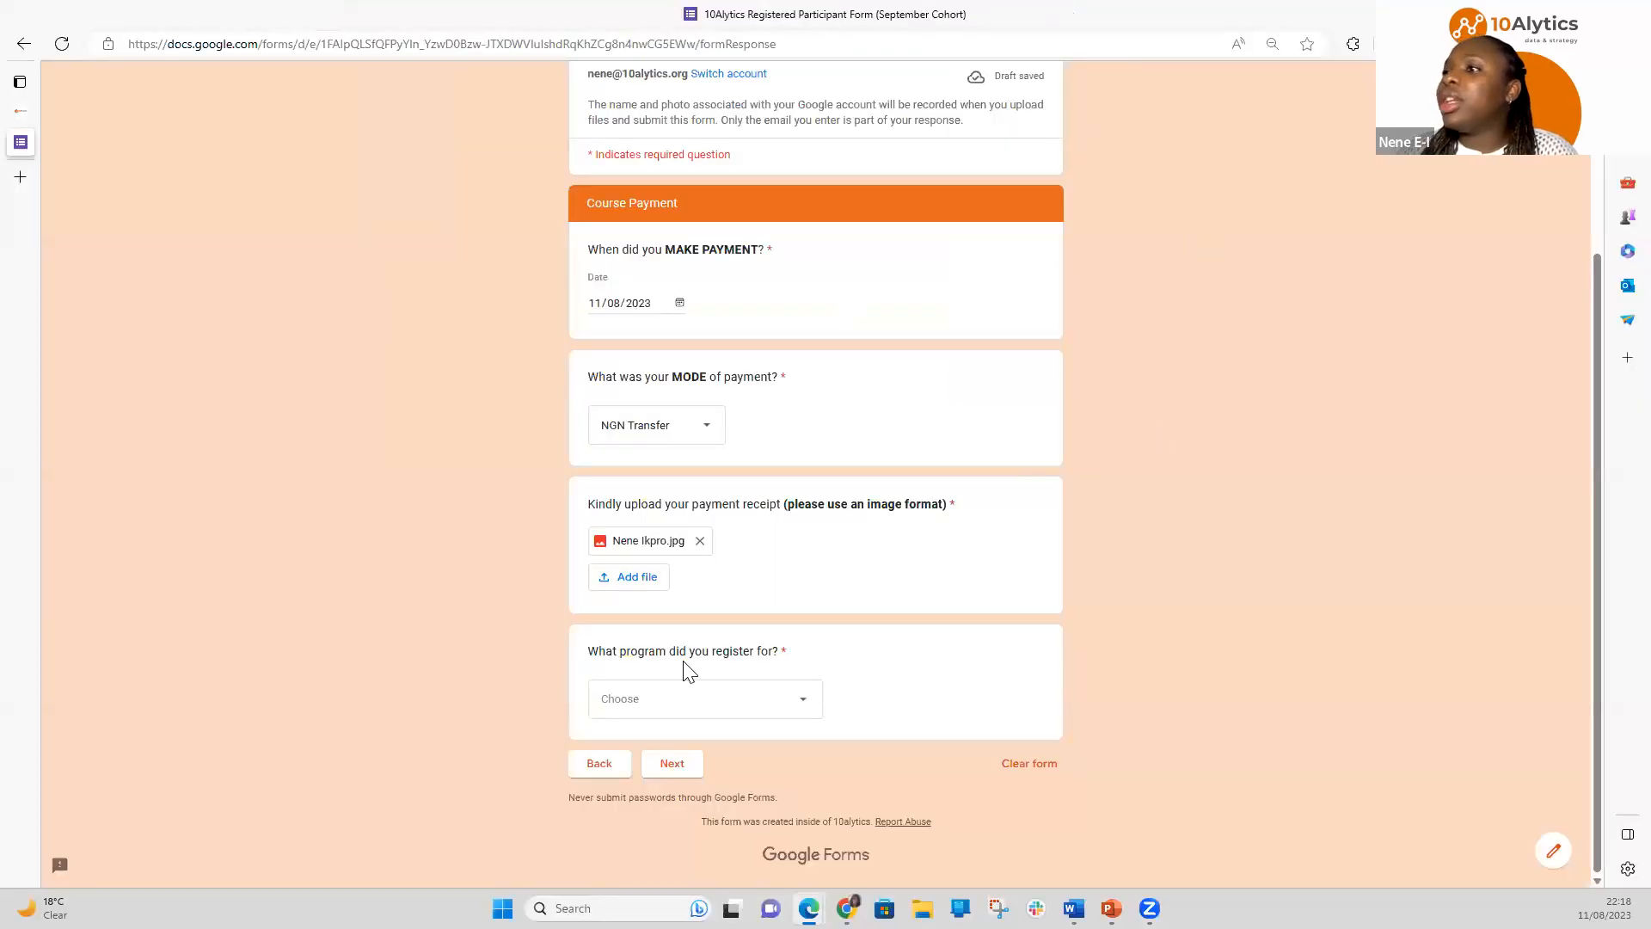
click(659, 695)
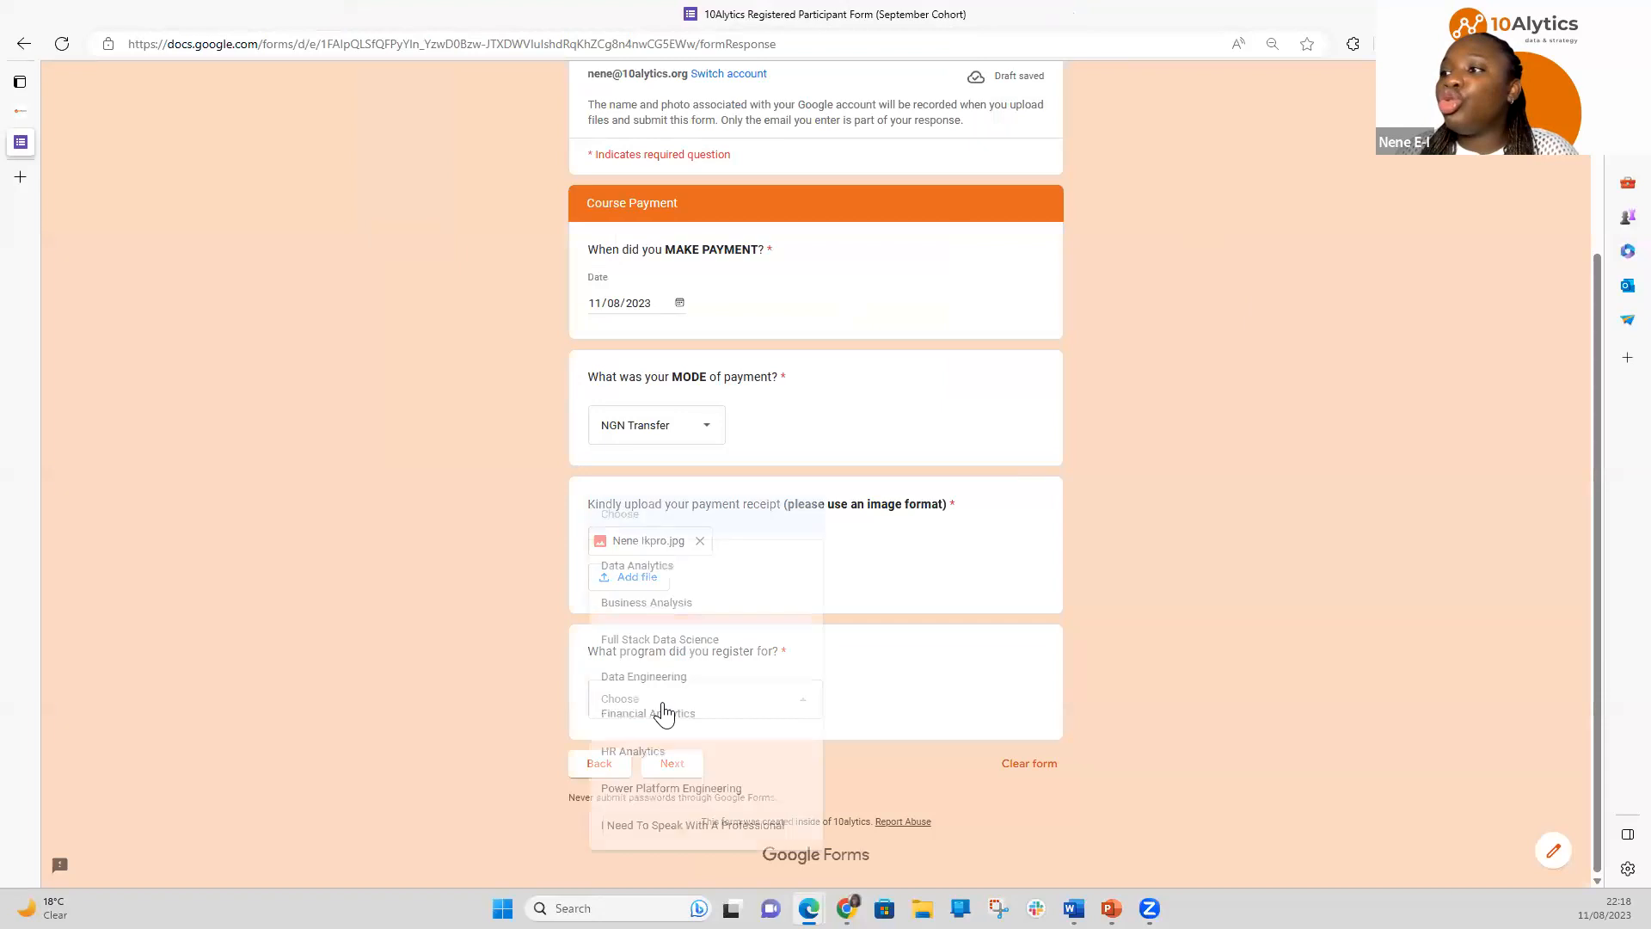
click(679, 613)
click(672, 768)
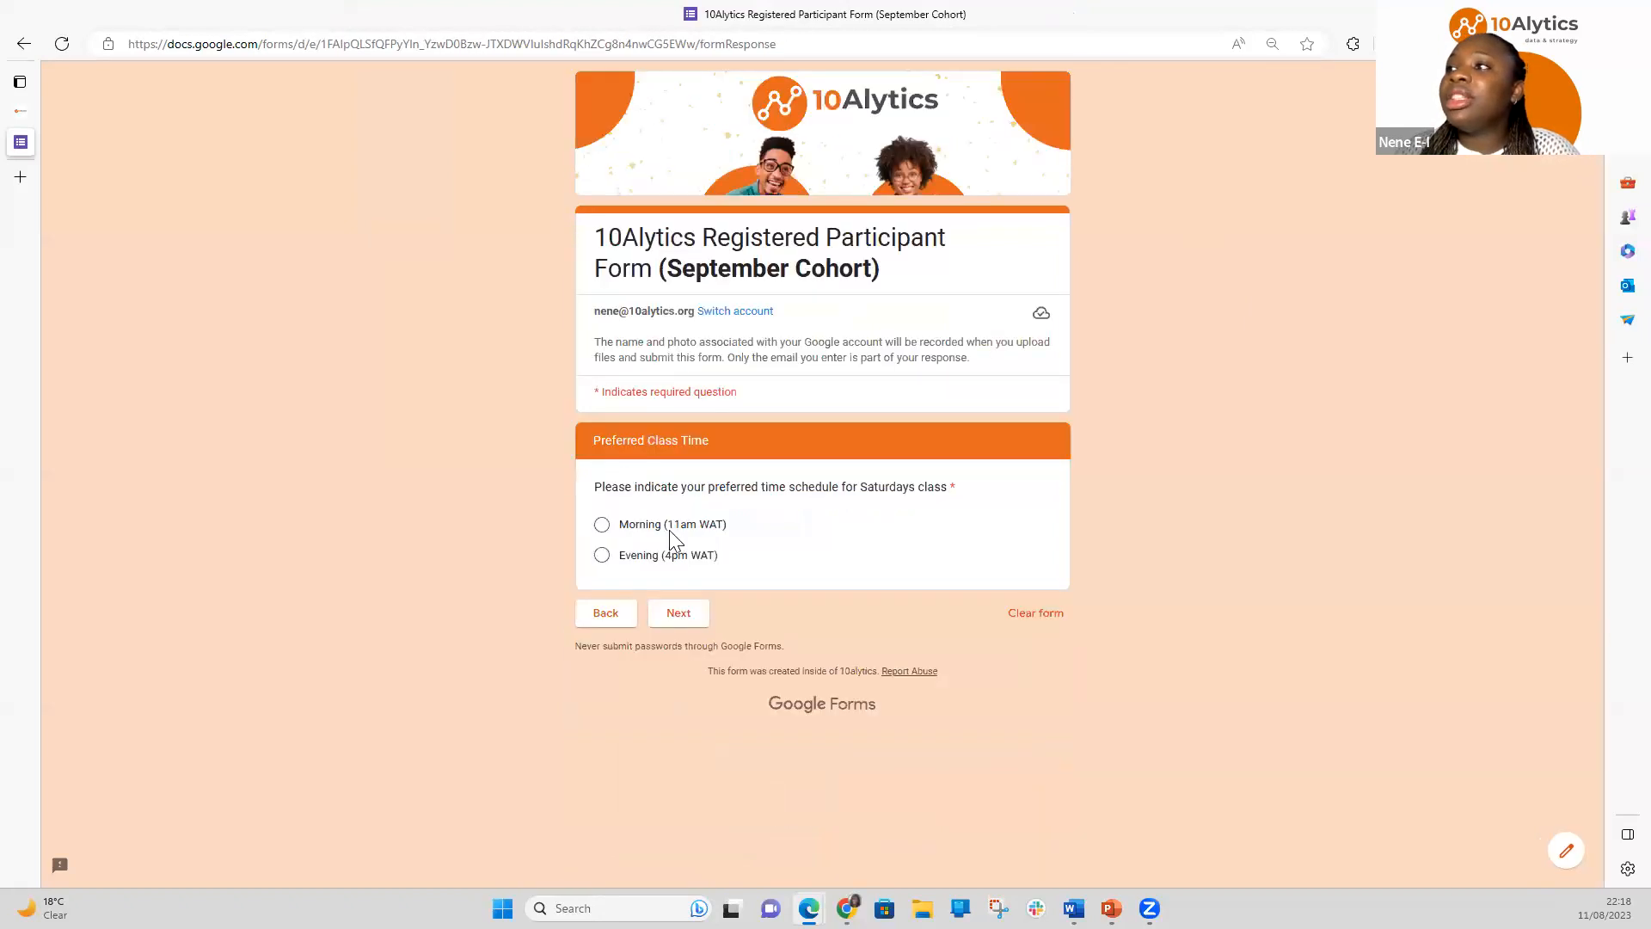
Choose the Evening (4pm WAT) class time and the 02 September 2023 cohort
click(606, 557)
click(692, 615)
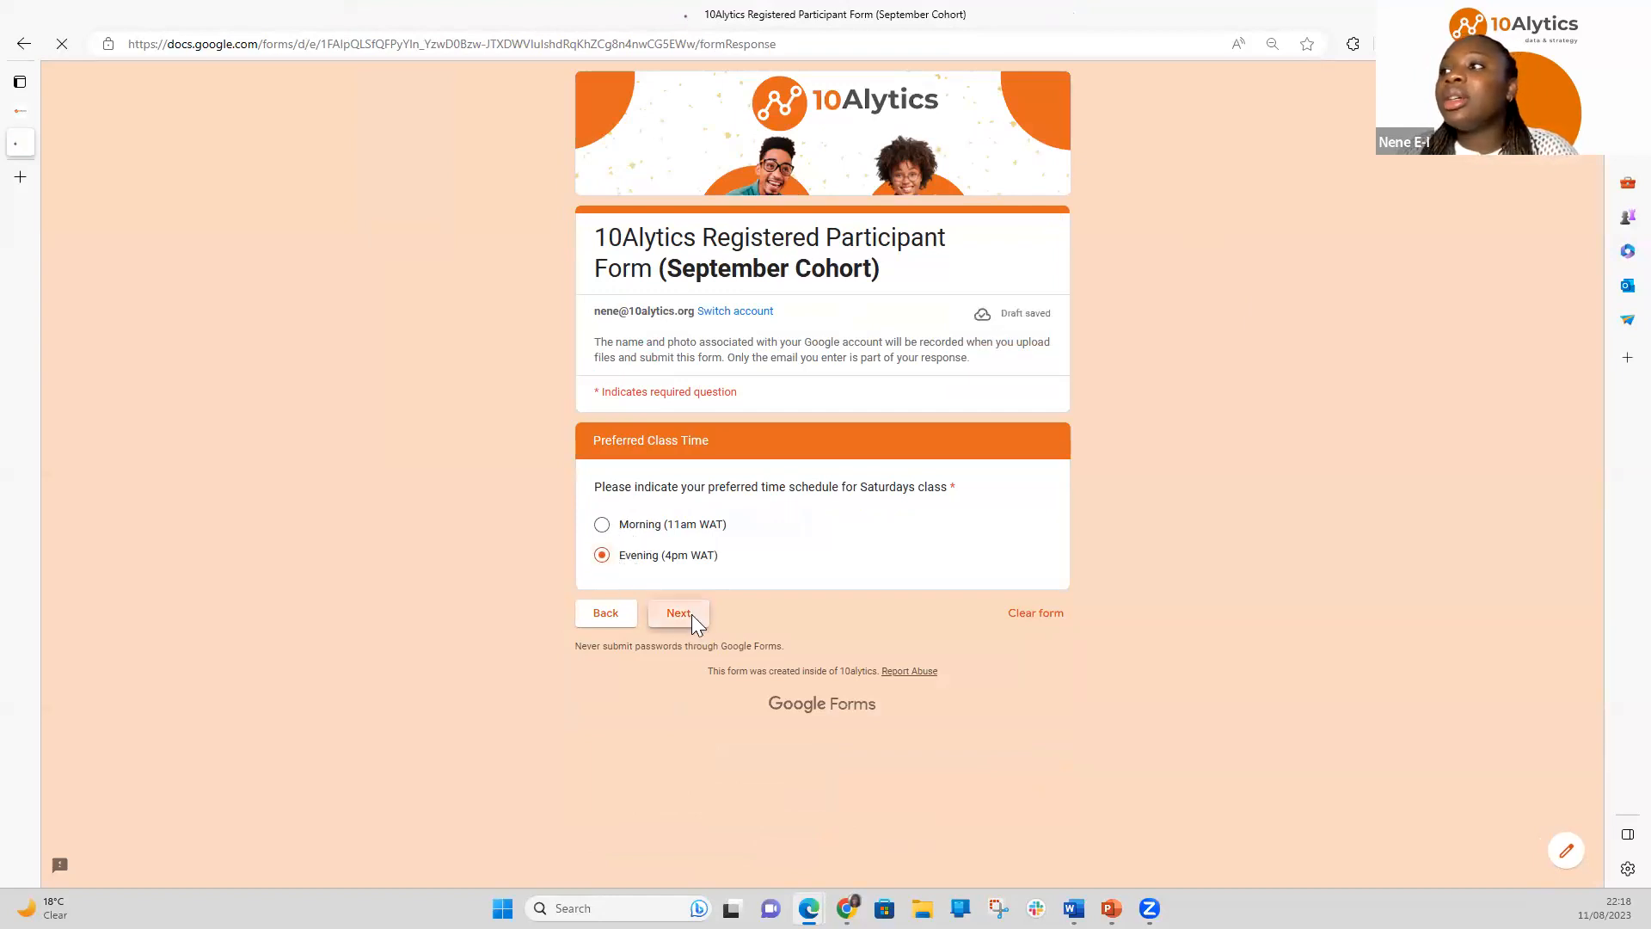
click(678, 540)
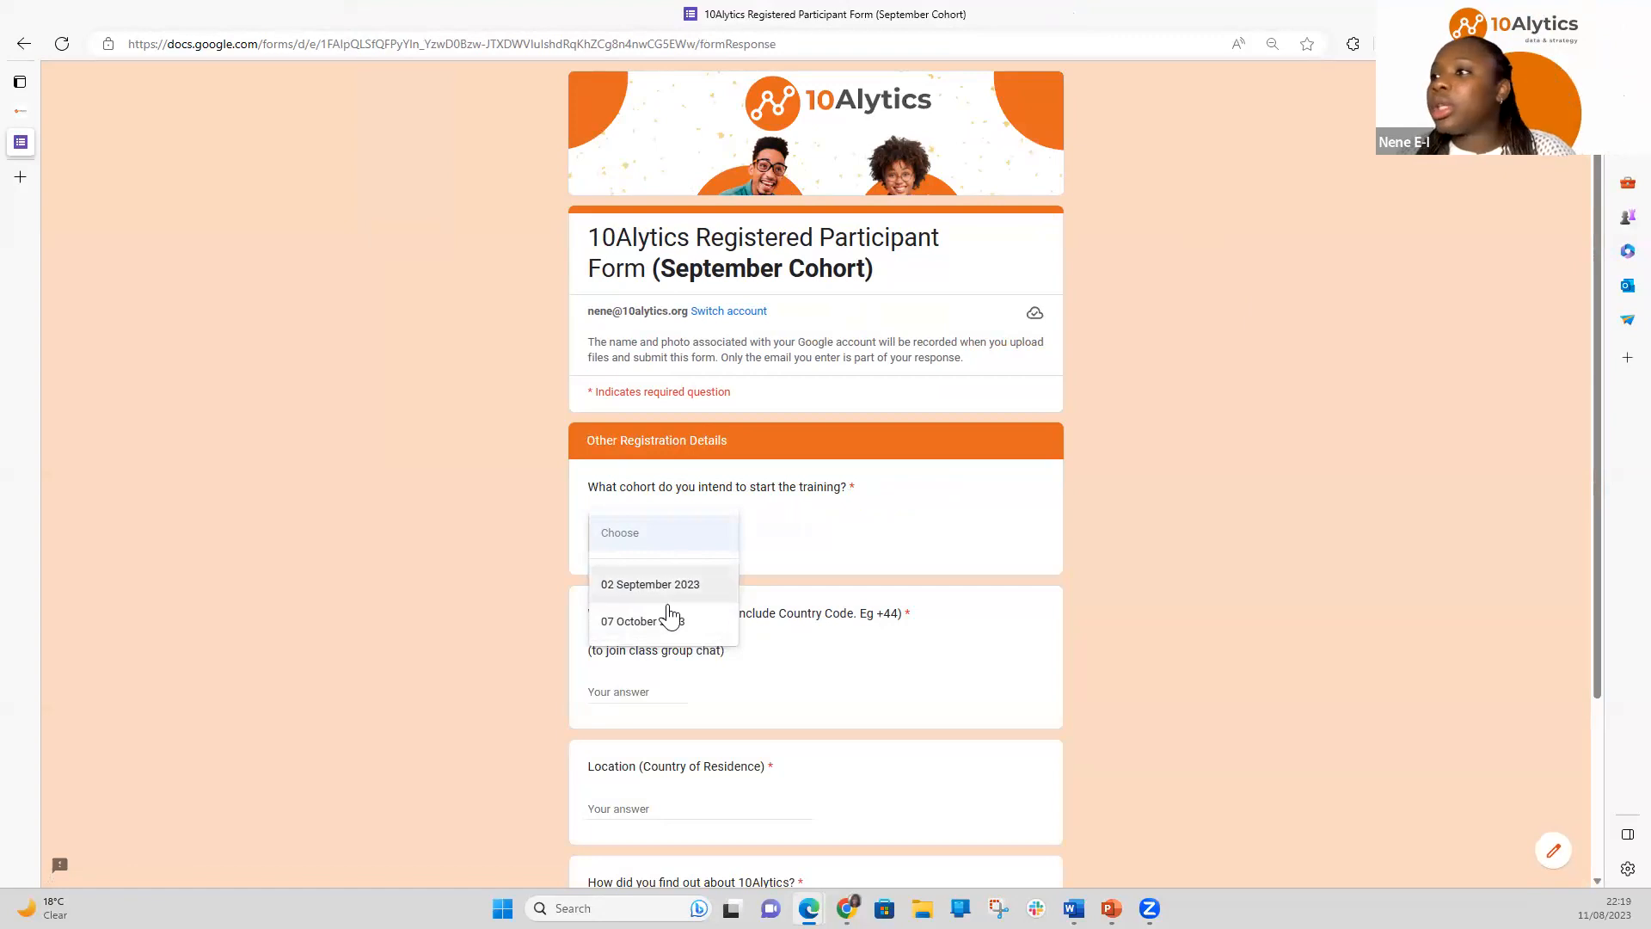
click(667, 600)
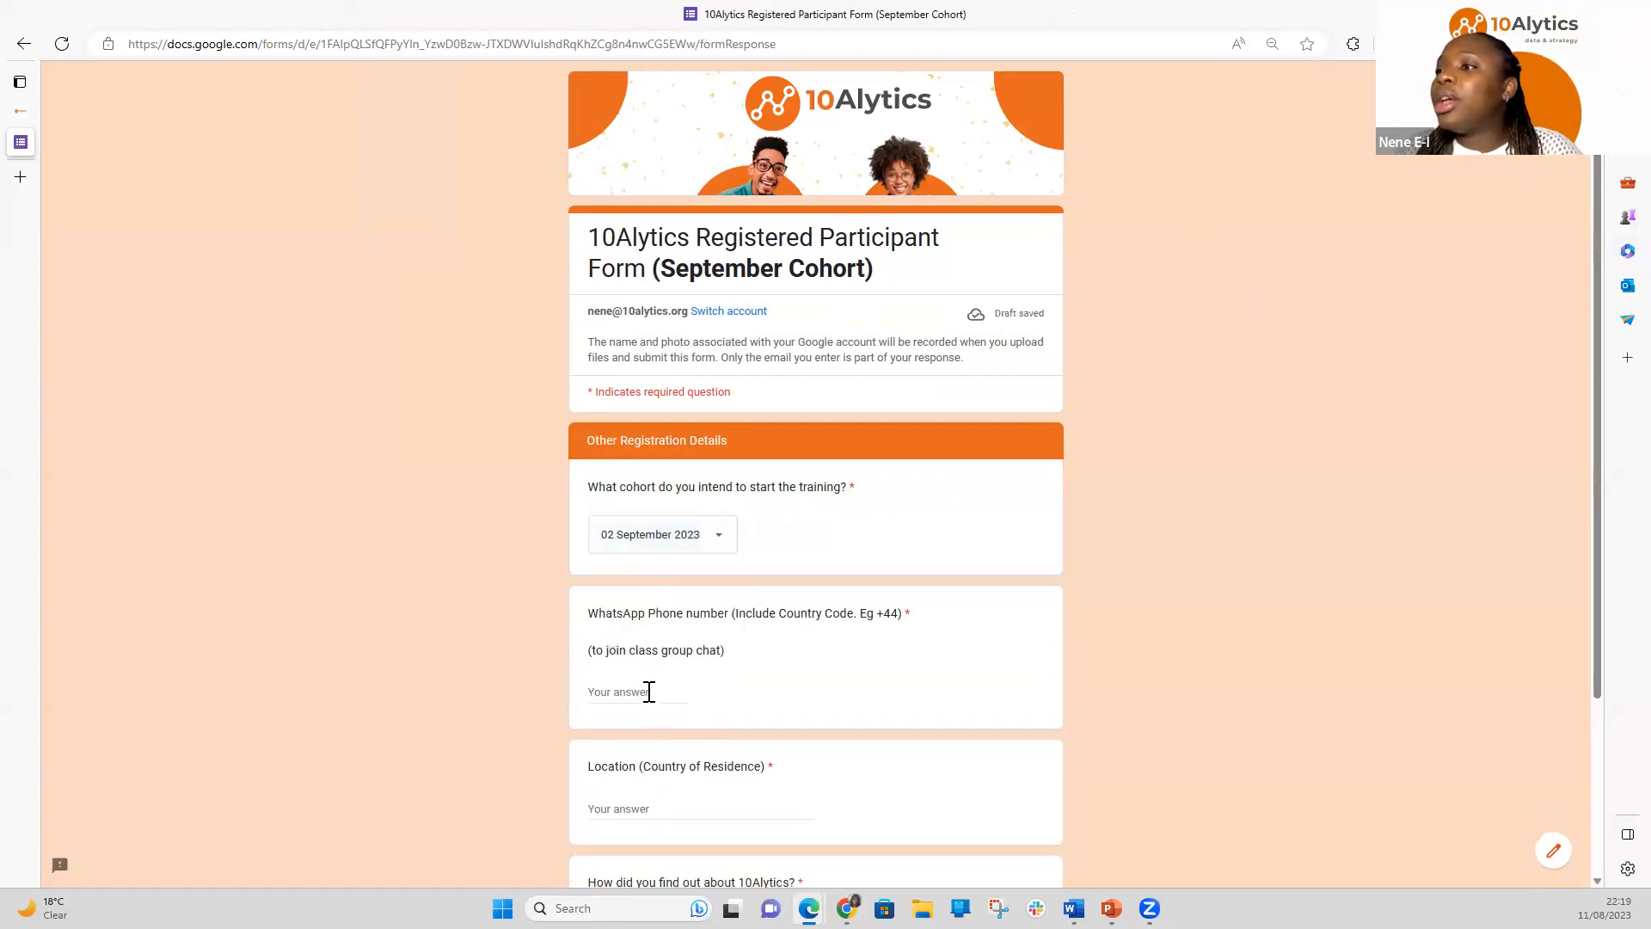
Enter the participant's WhatsApp number, UK as residence, and 10Alytics LinkedIn as referral source
click(646, 691)
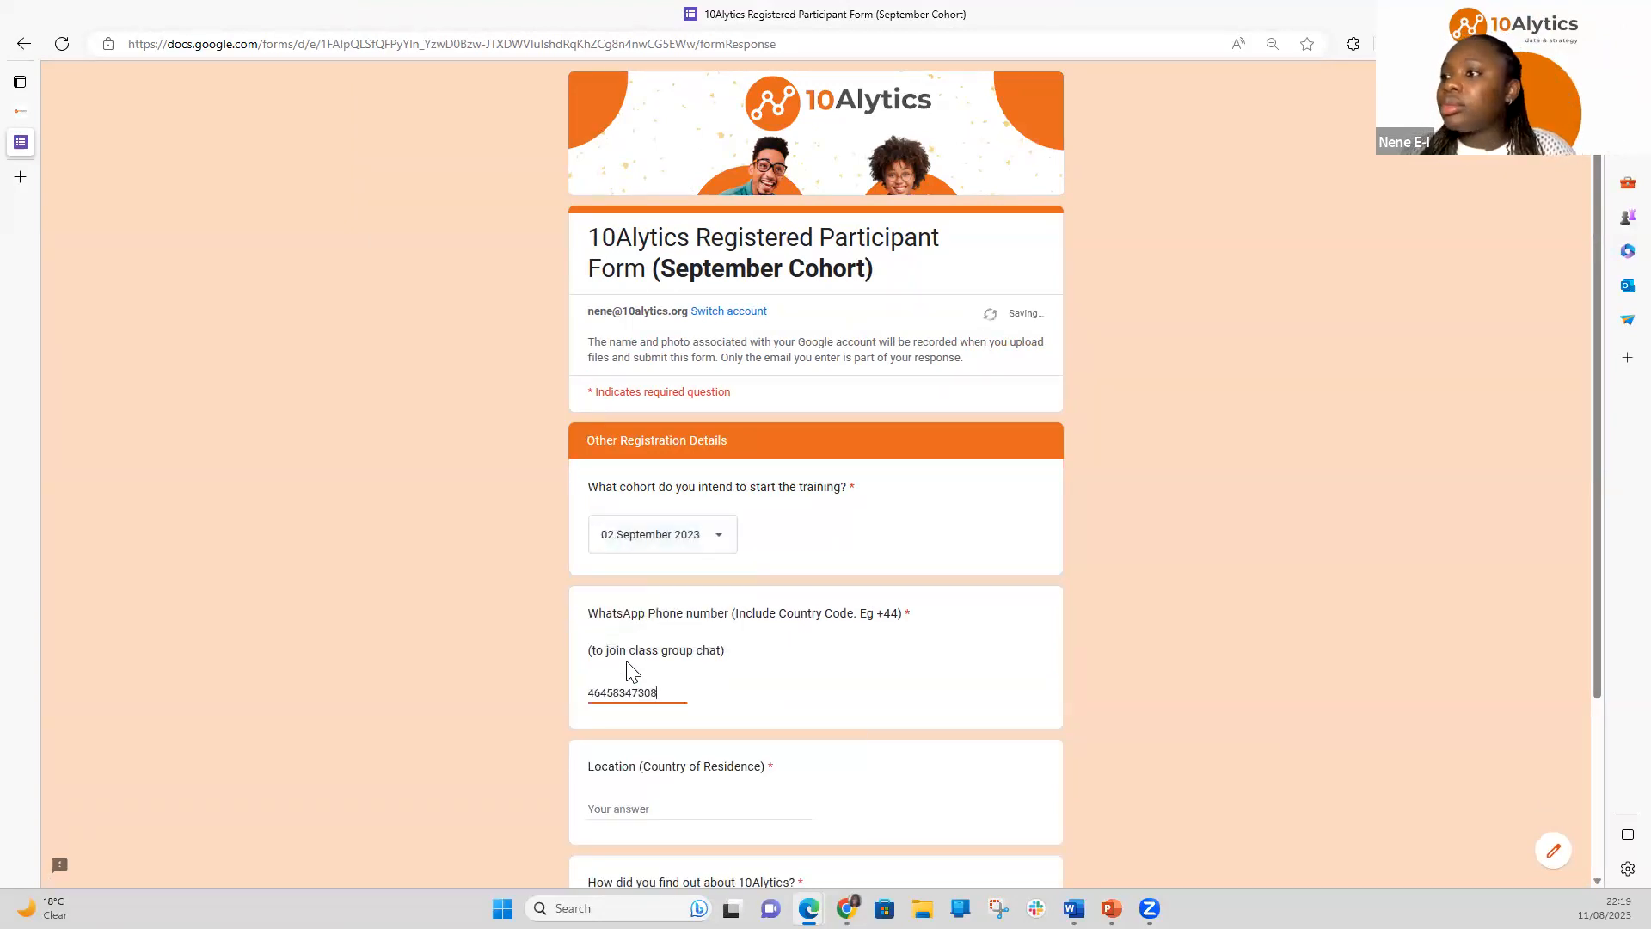
click(672, 807)
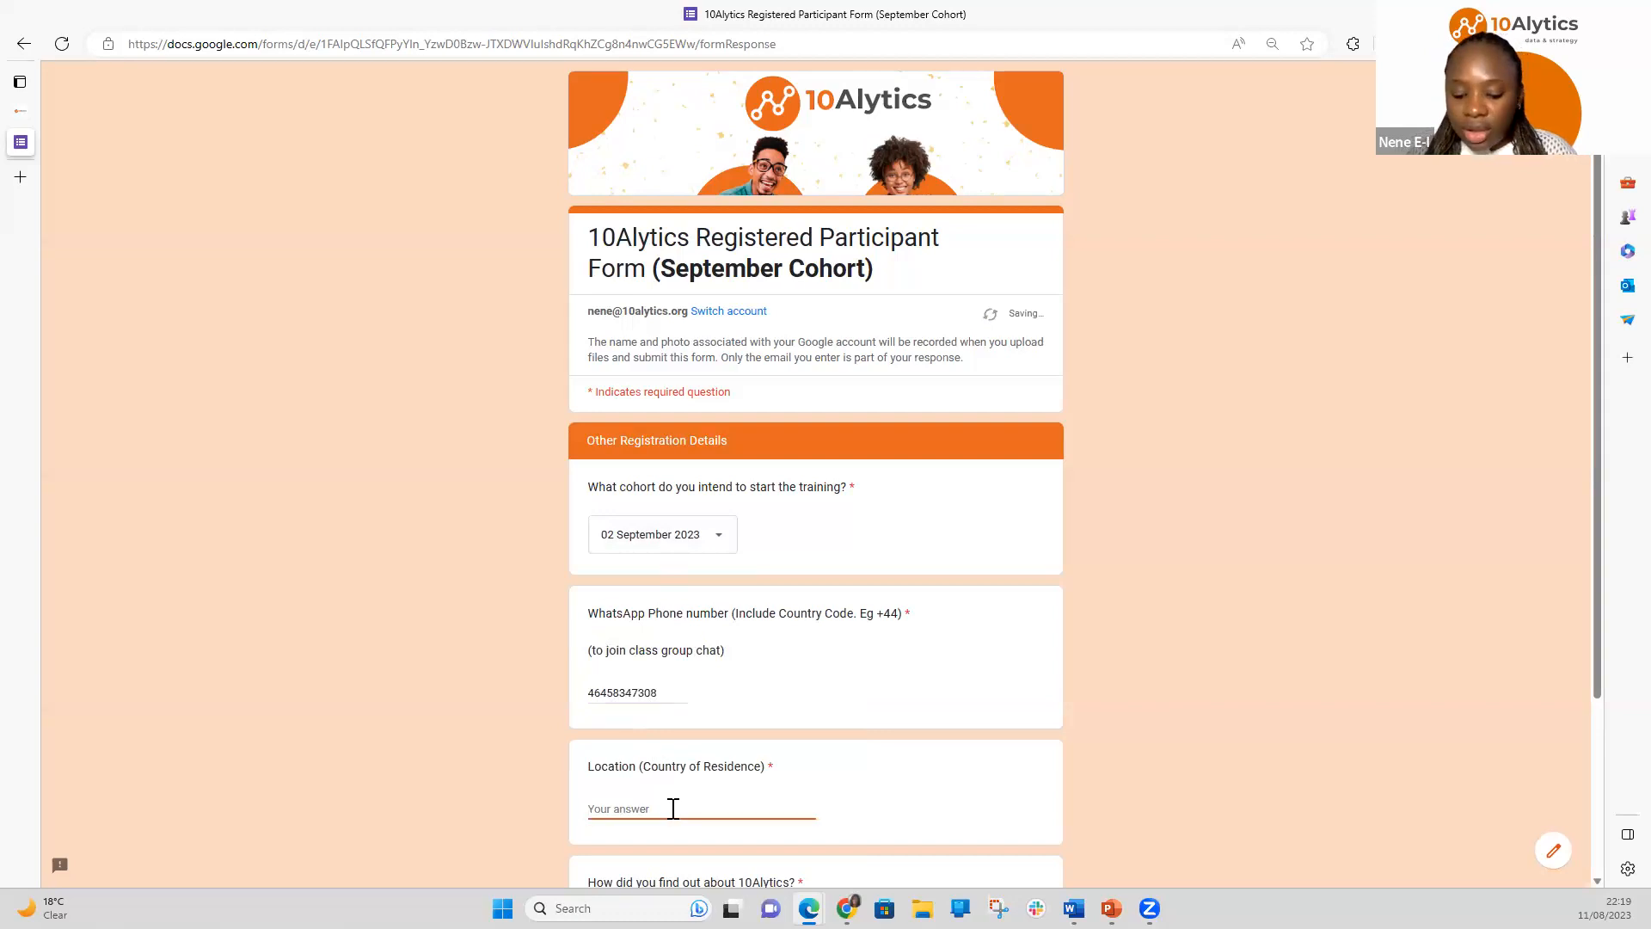
text(UK)
click(1265, 678)
scroll(1264, 677, down, 3)
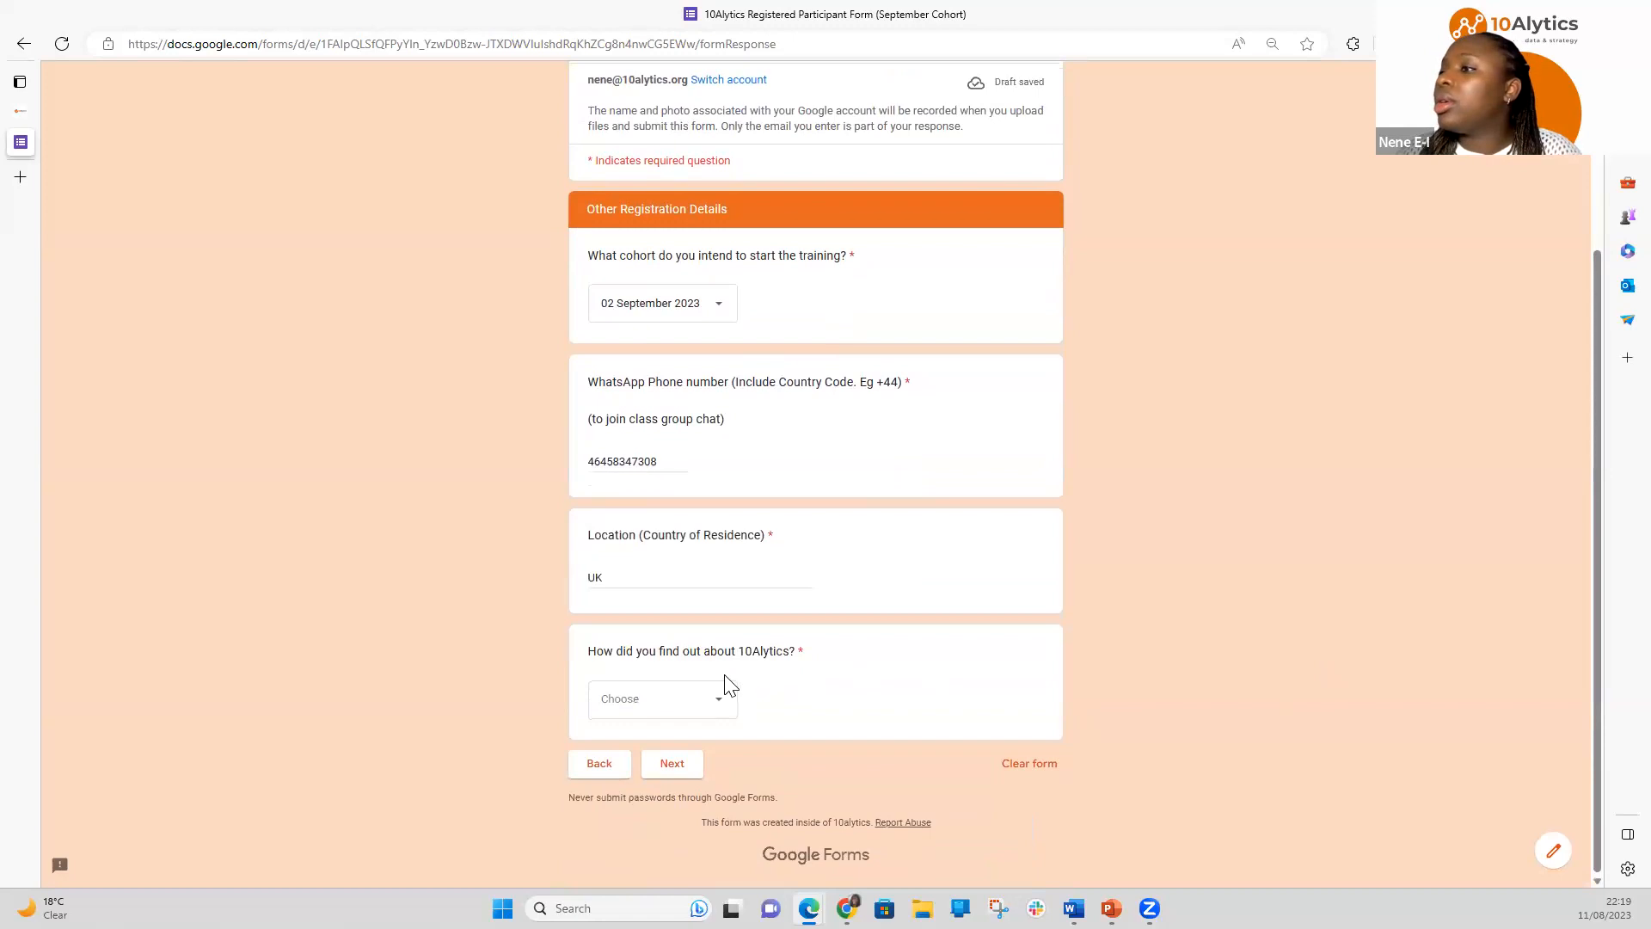
click(630, 713)
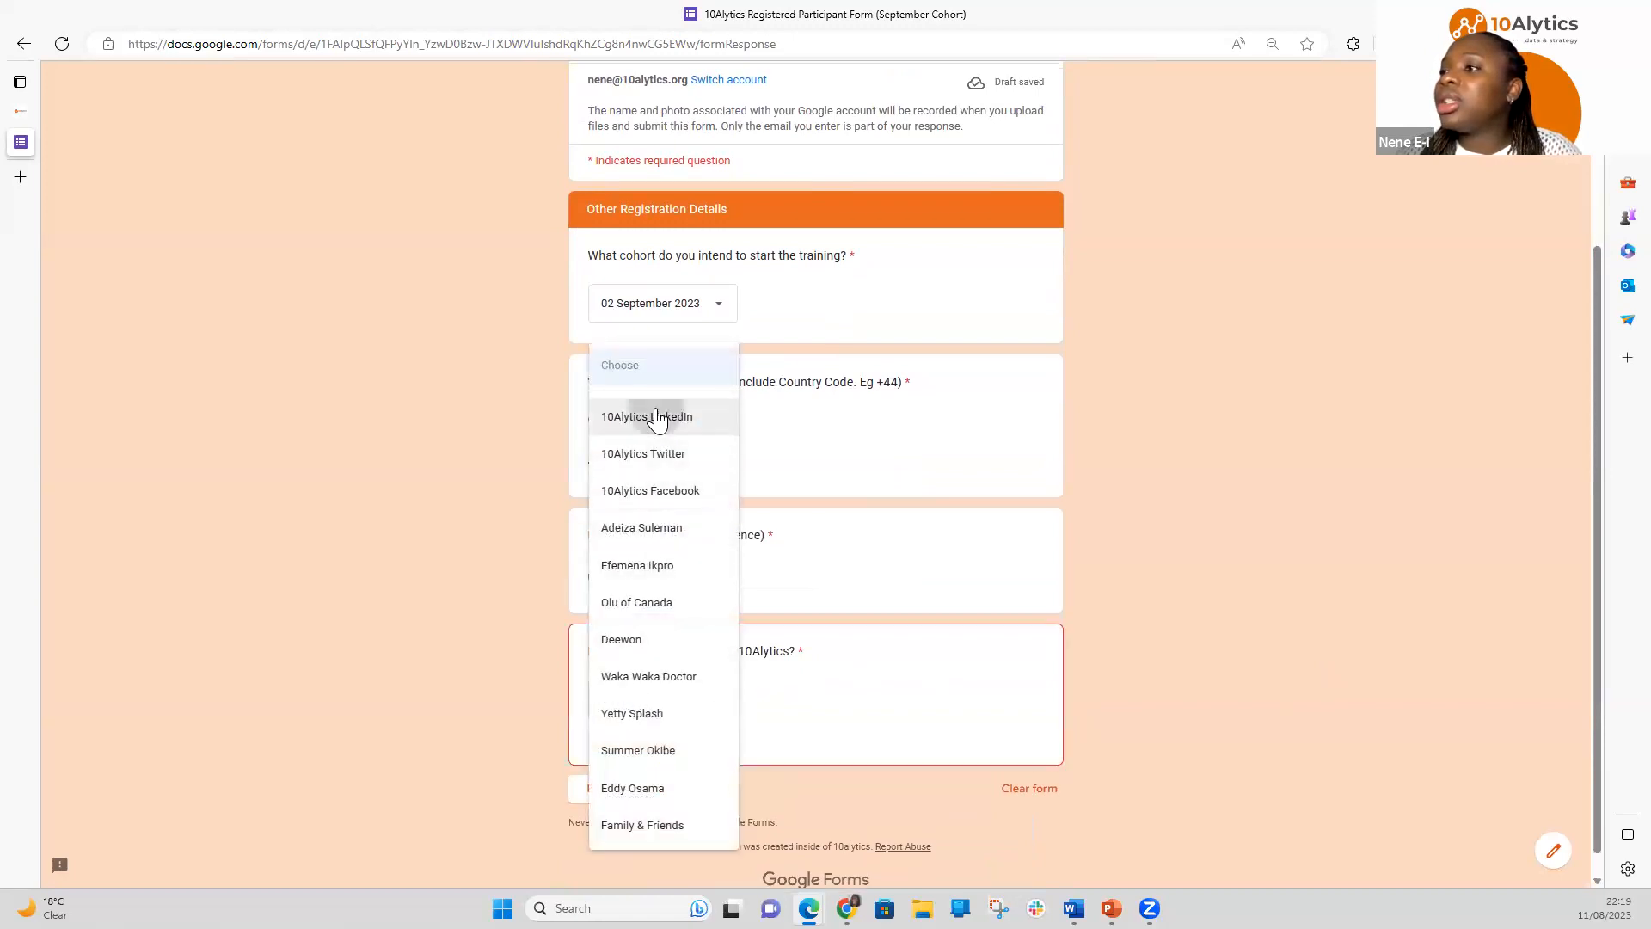
click(655, 417)
click(672, 766)
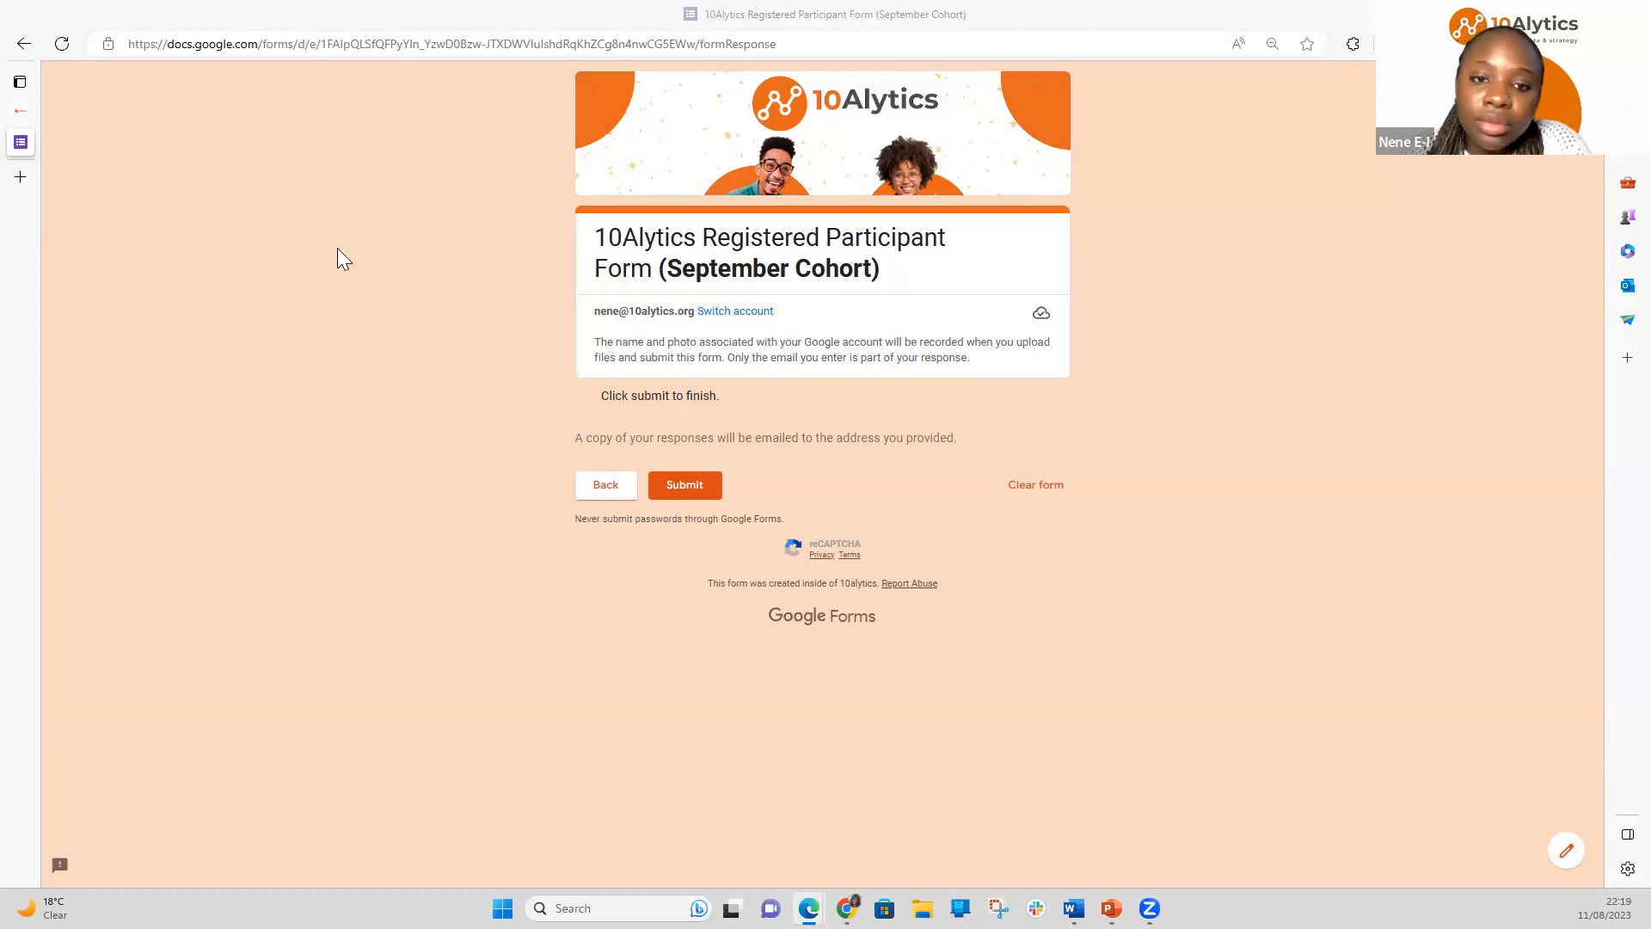
Switch from the unsubmitted form back to the full-screen Register your payment slide
click(602, 13)
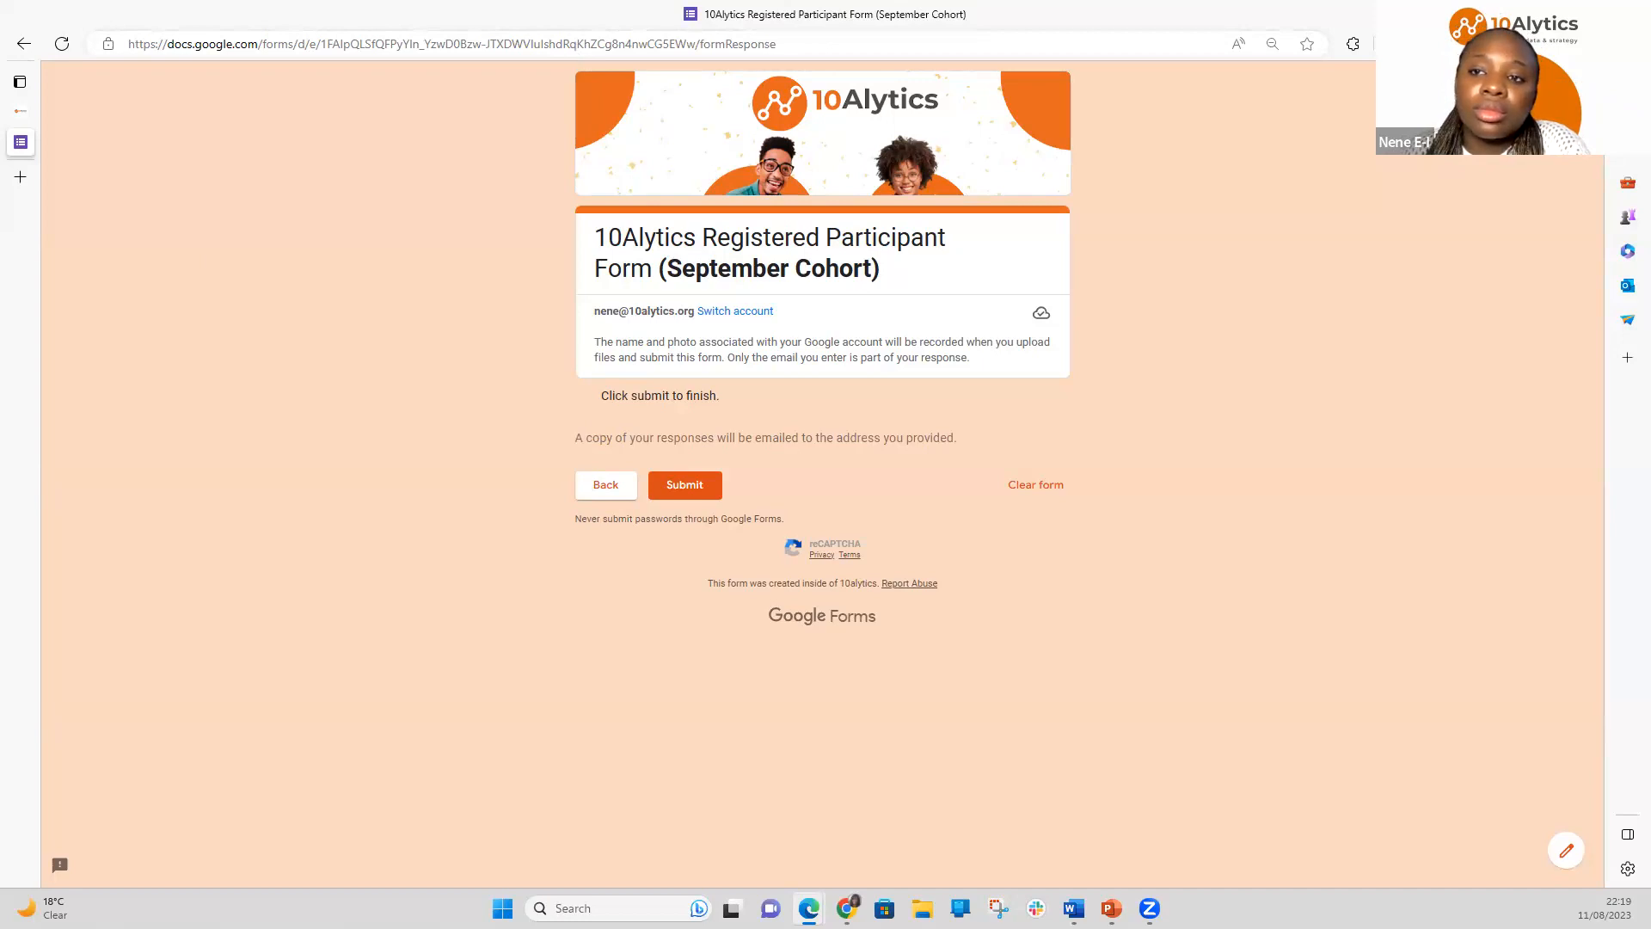
key(alt+Tab)
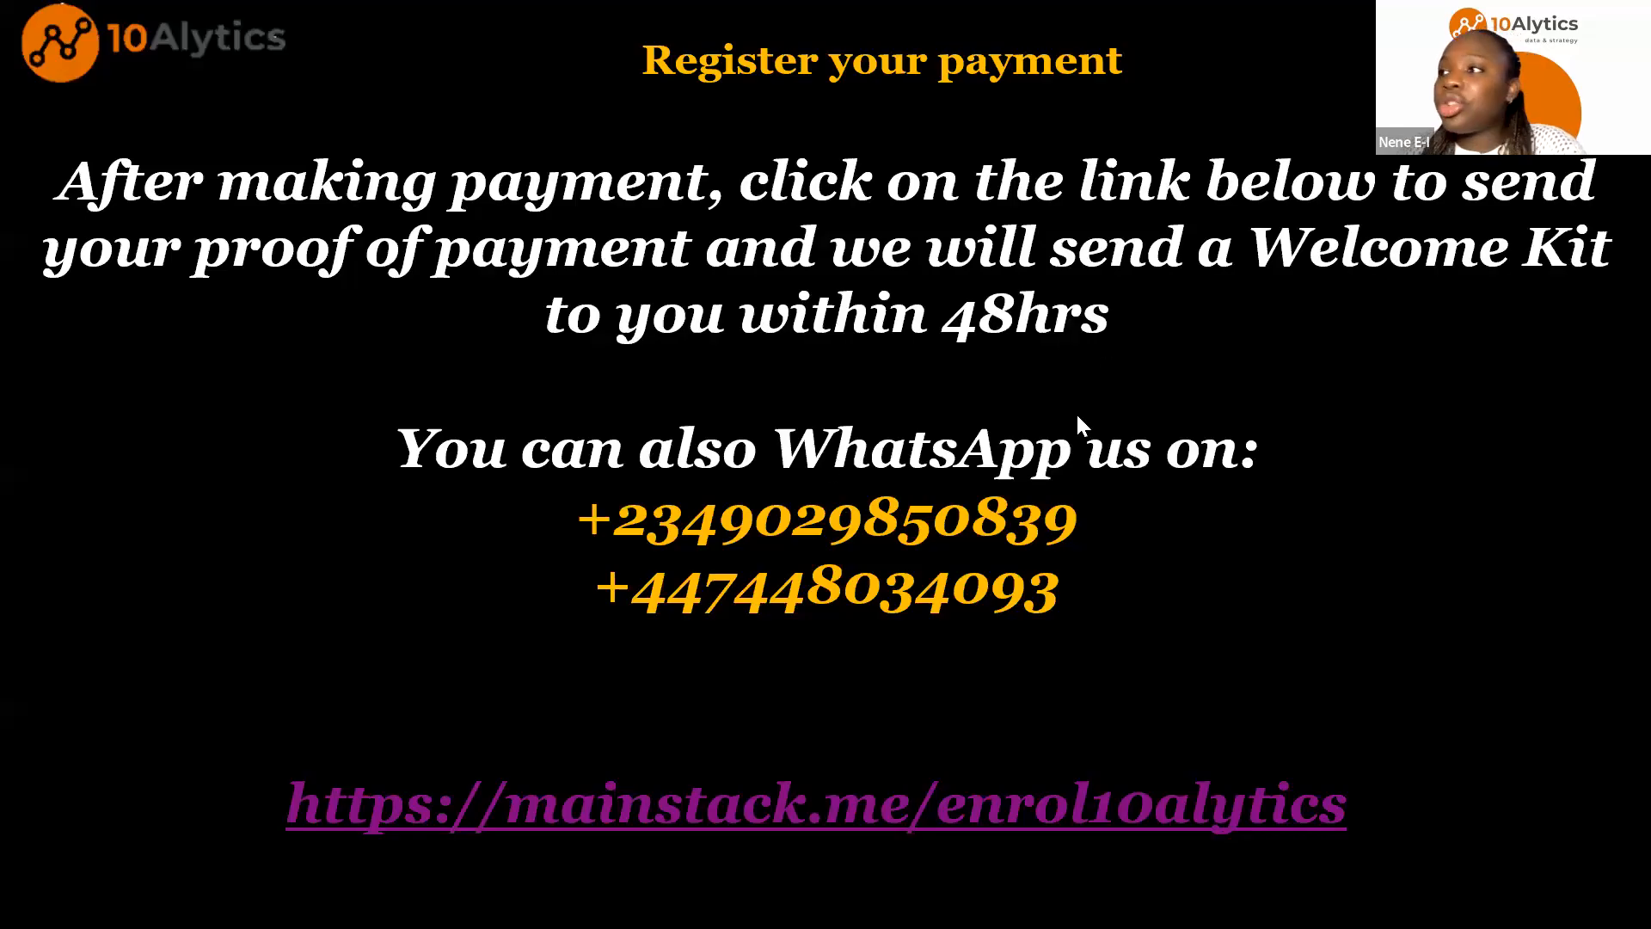